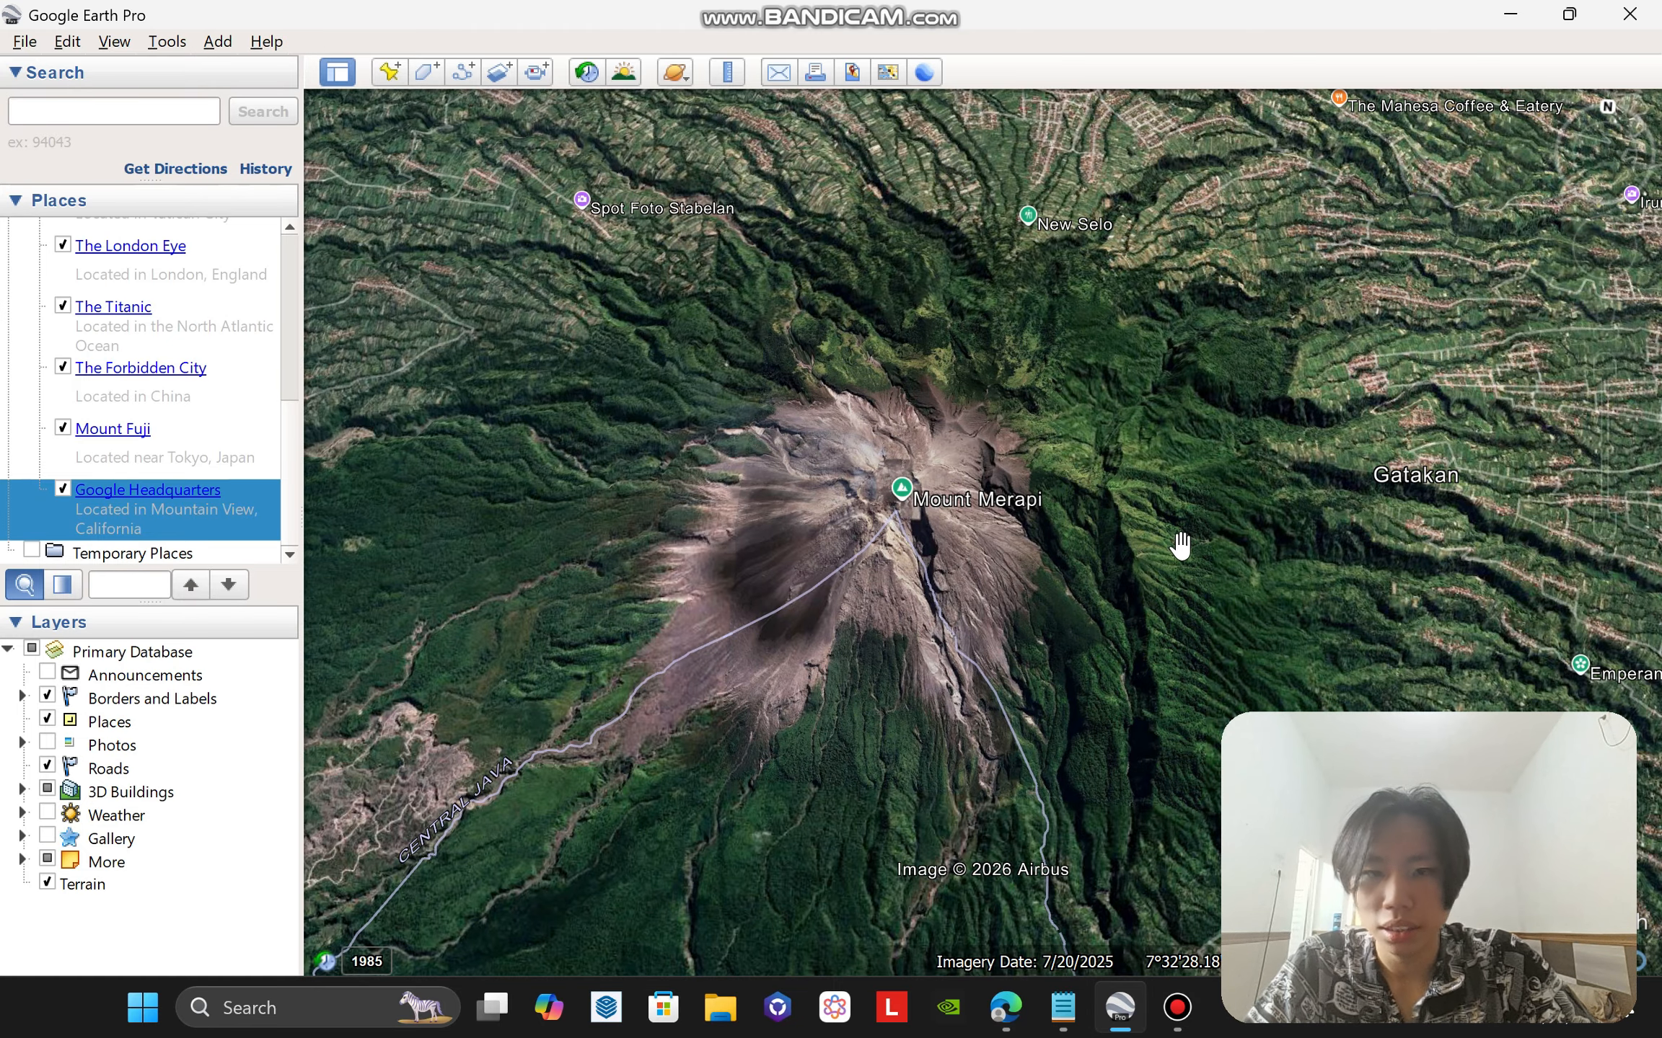
Start a new path over Mount Merapi and name it merapi.
{"action": "middle_click_drag", "start_coordinate": [1110, 492], "coordinate": [1046, 638]}
{"action": "middle_click_drag", "start_coordinate": [630, 658], "coordinate": [686, 668]}
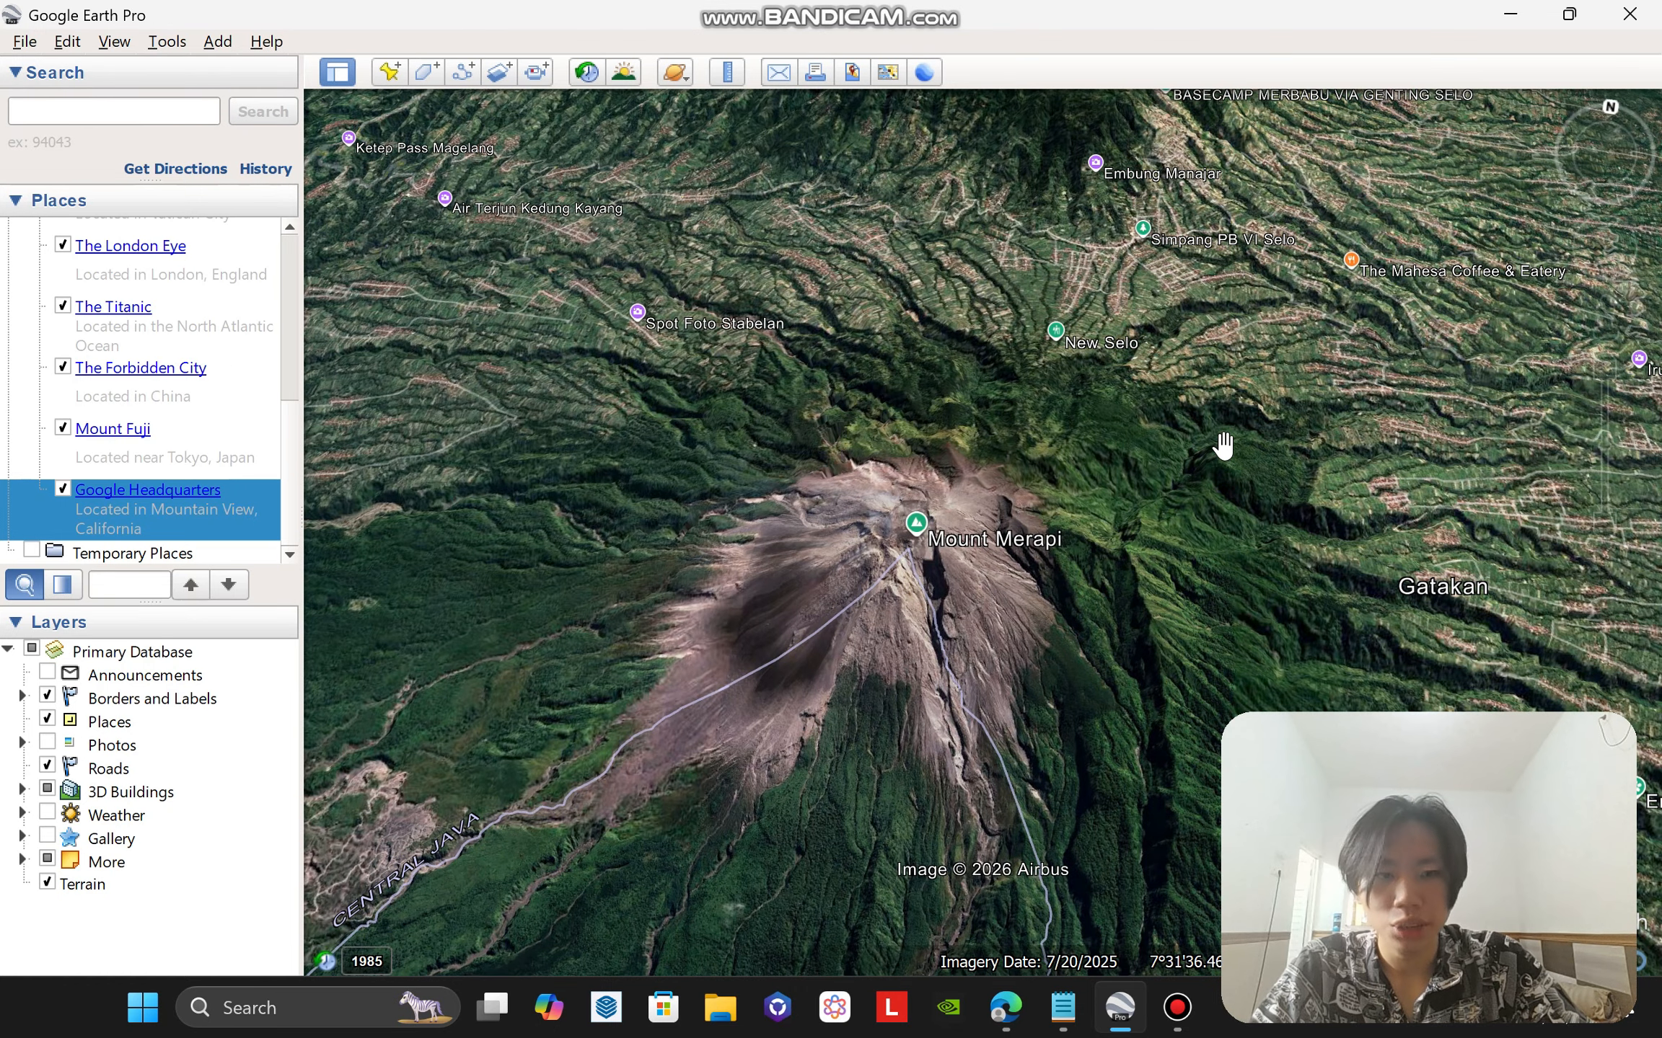
{"action": "middle_click_drag", "start_coordinate": [1153, 537], "coordinate": [1153, 516]}
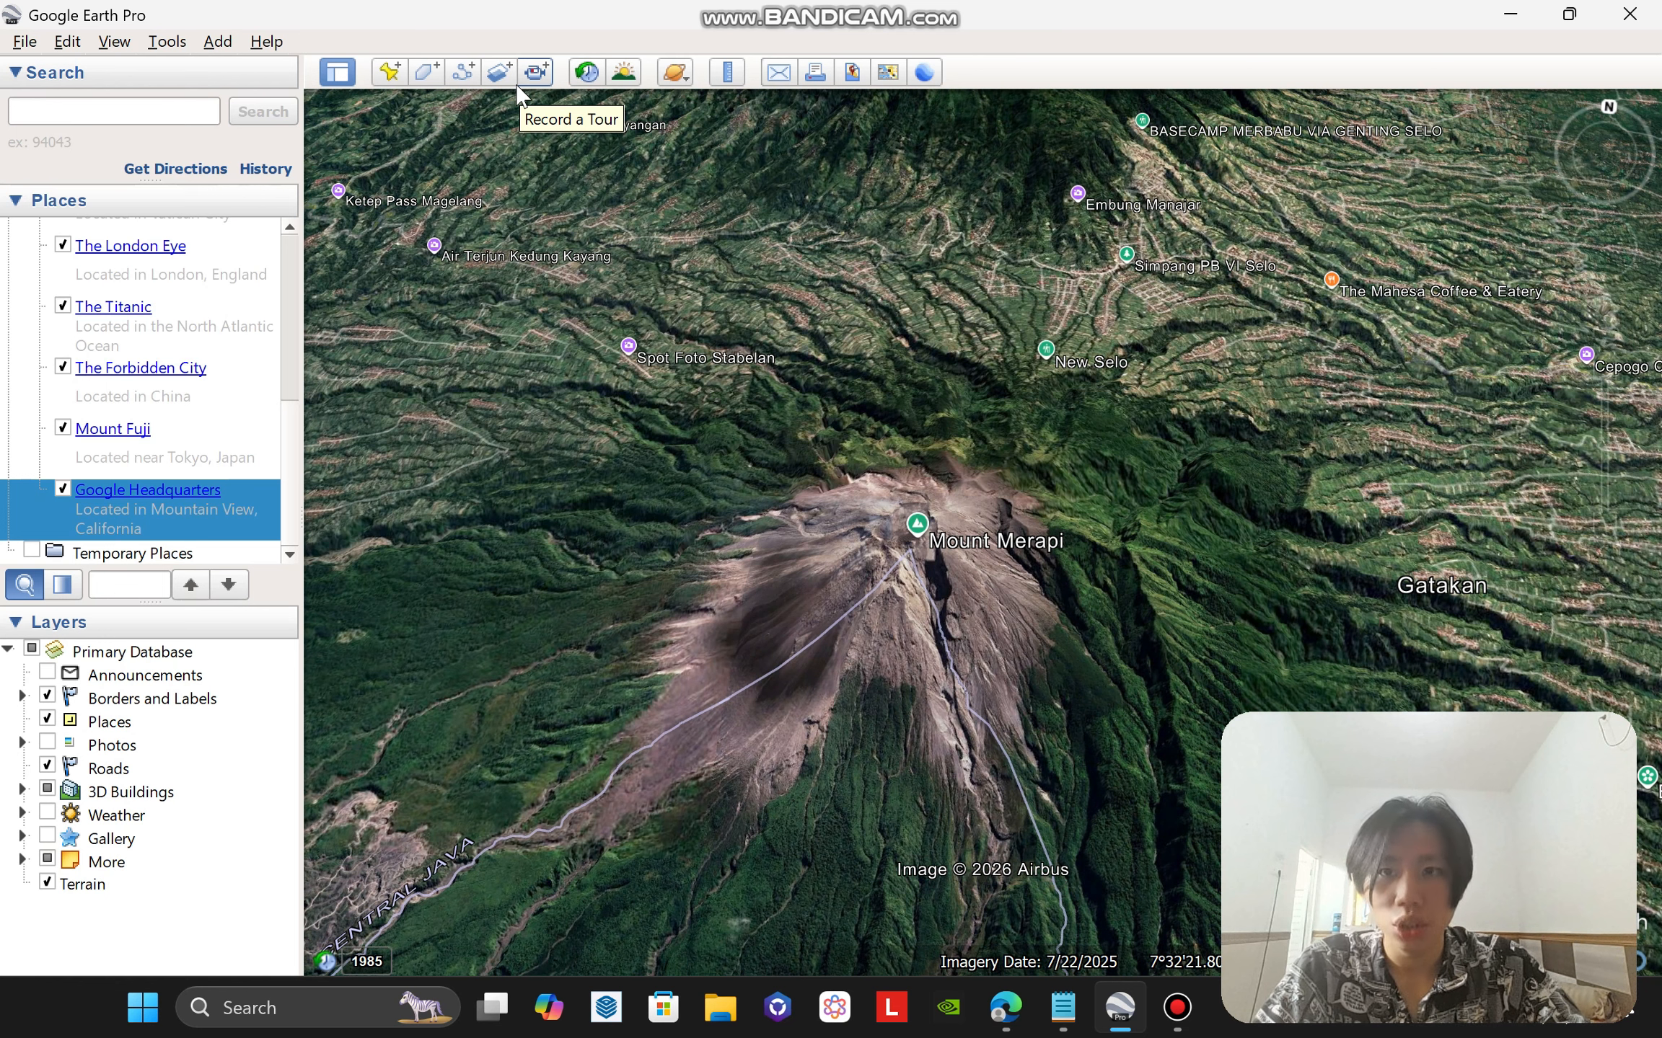
{"action": "left_click", "coordinate": [466, 72]}
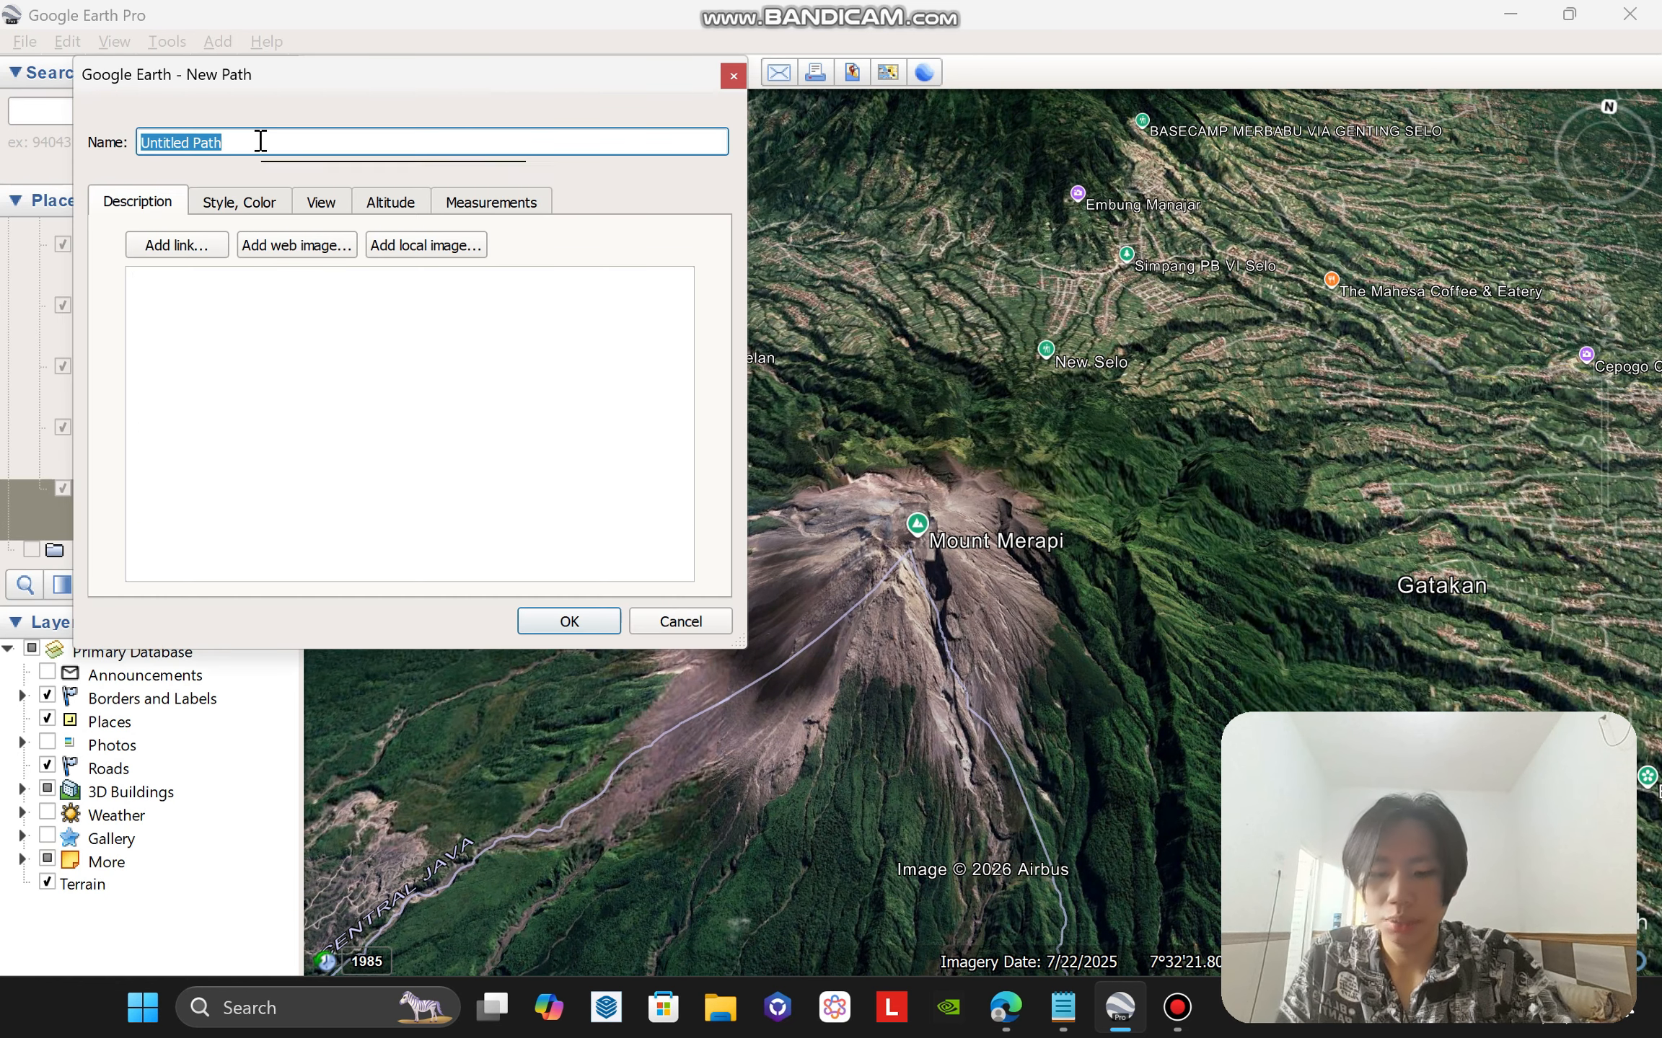
{"action": "type", "text": "merapi"}
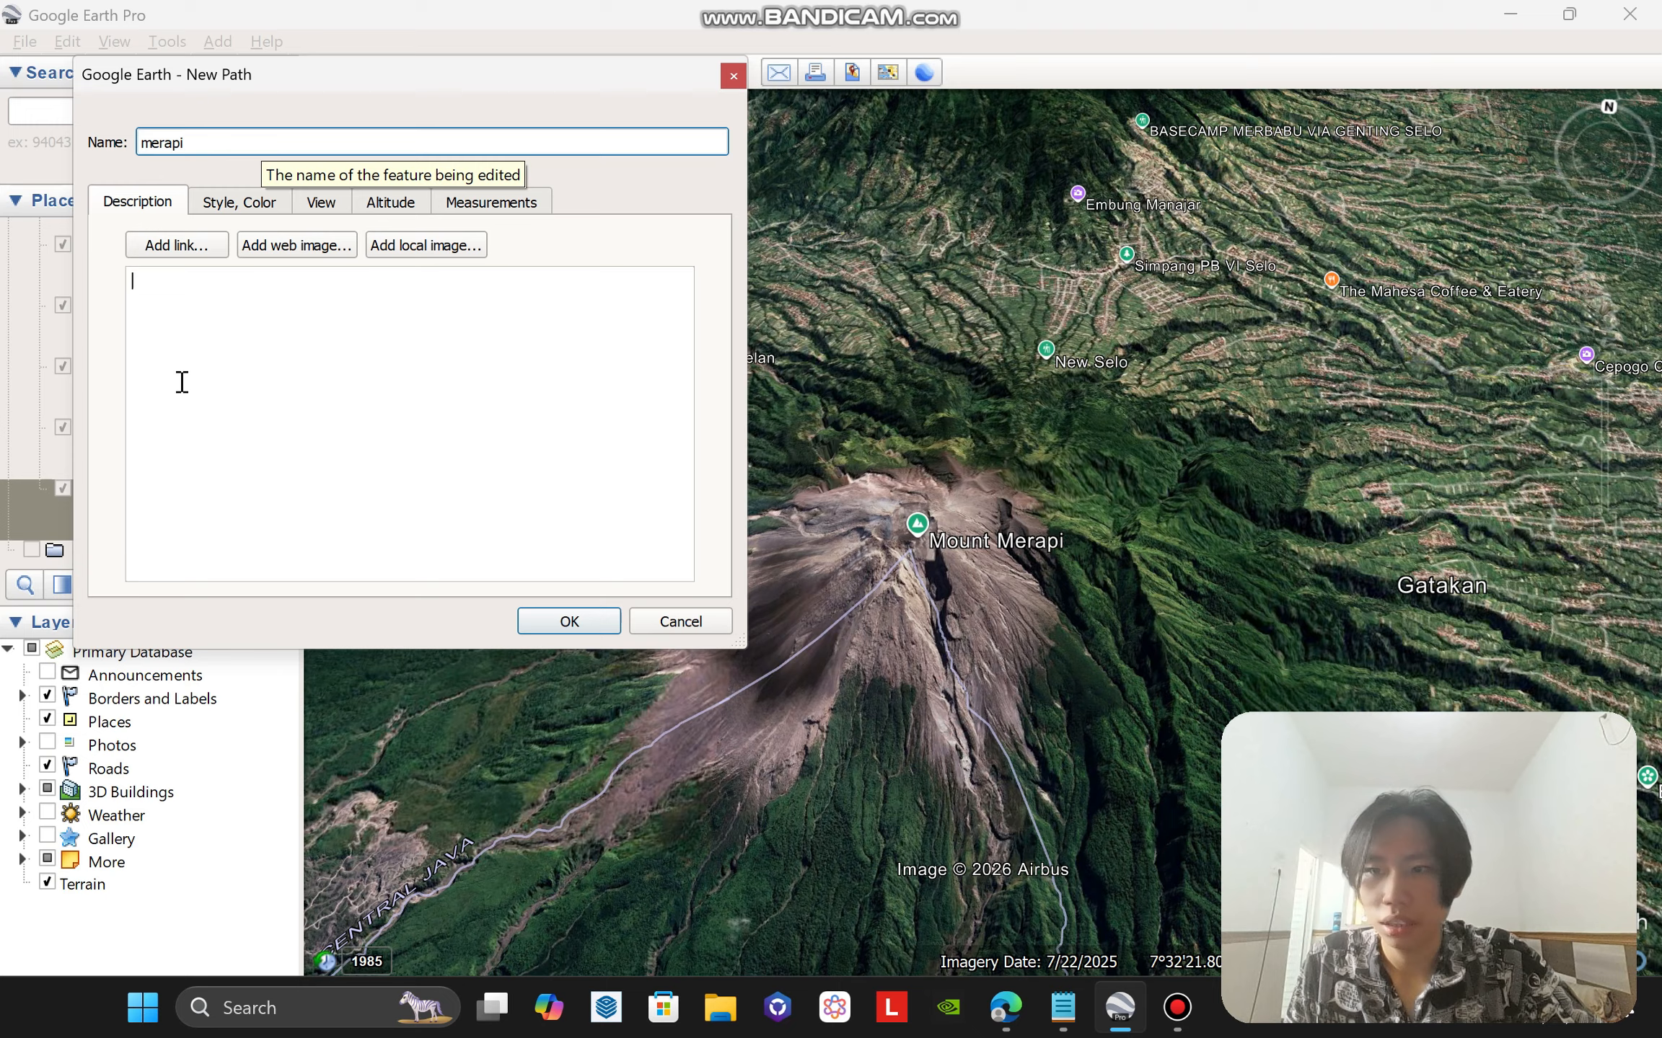
{"action": "left_click", "coordinate": [242, 290]}
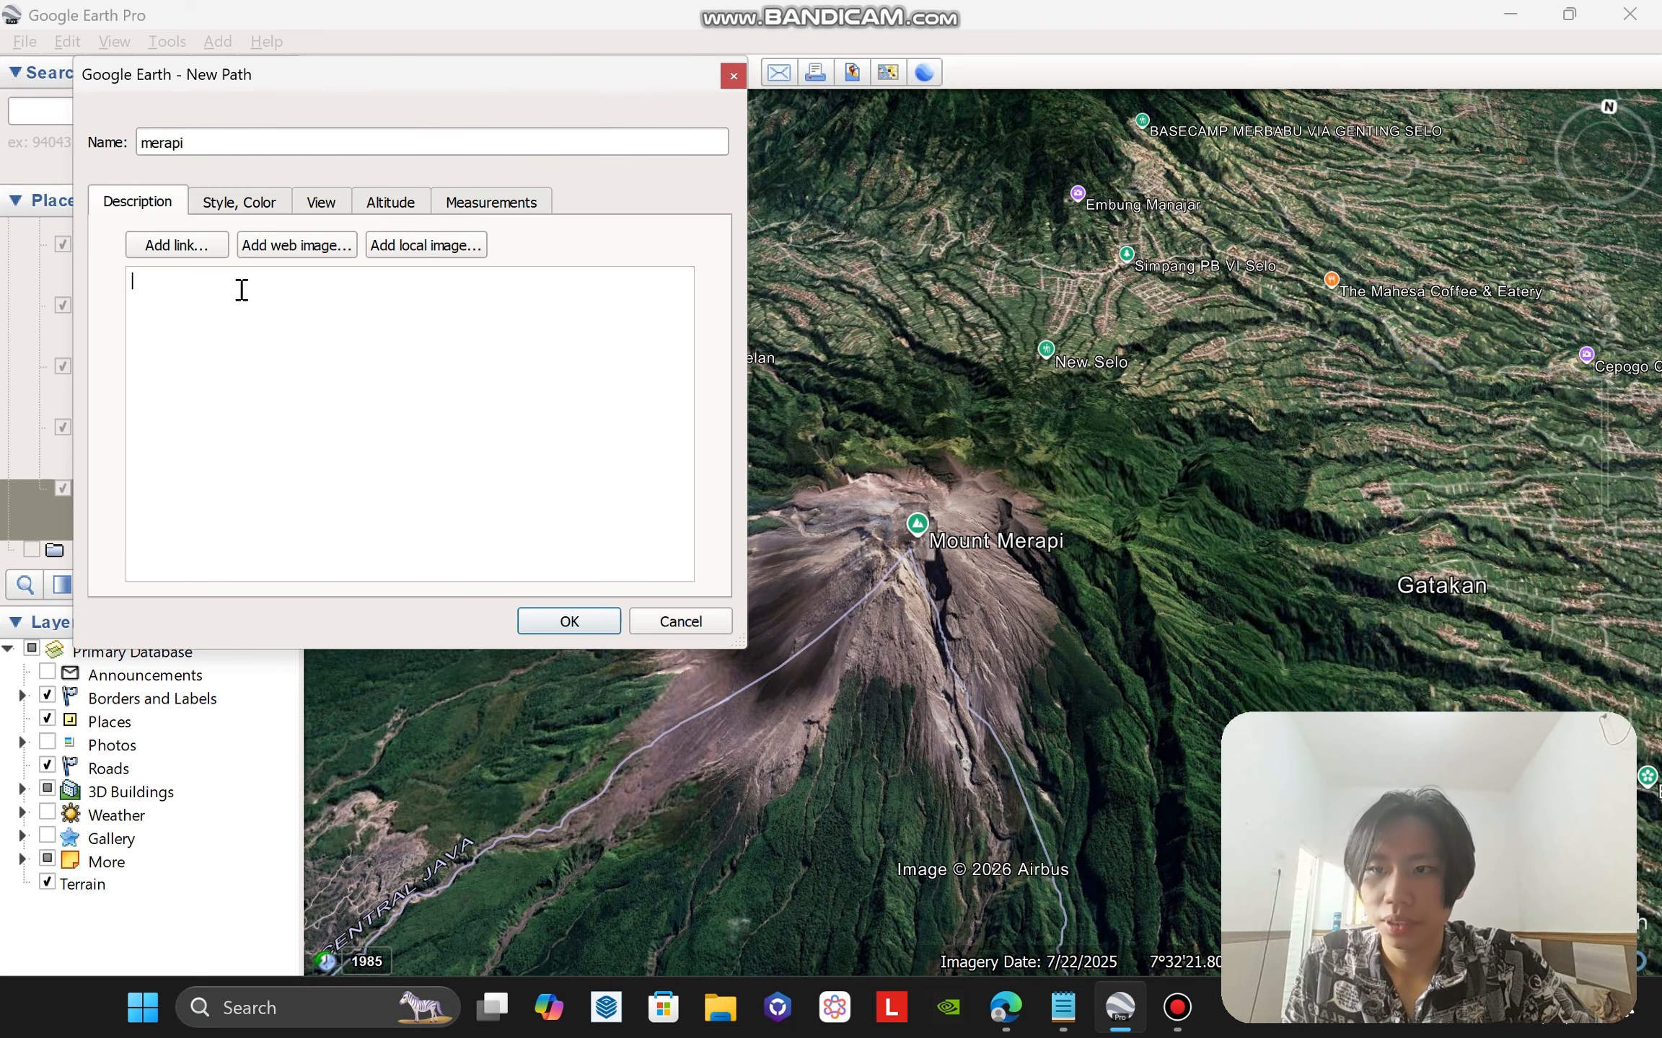
Trace a dense crisscross path of roughly horizontal and vertical passes over Mount Merapi's summit and slopes, and save the path.
{"action": "scroll", "coordinate": [923, 649], "scroll_direction": "down", "scroll_amount": 2}
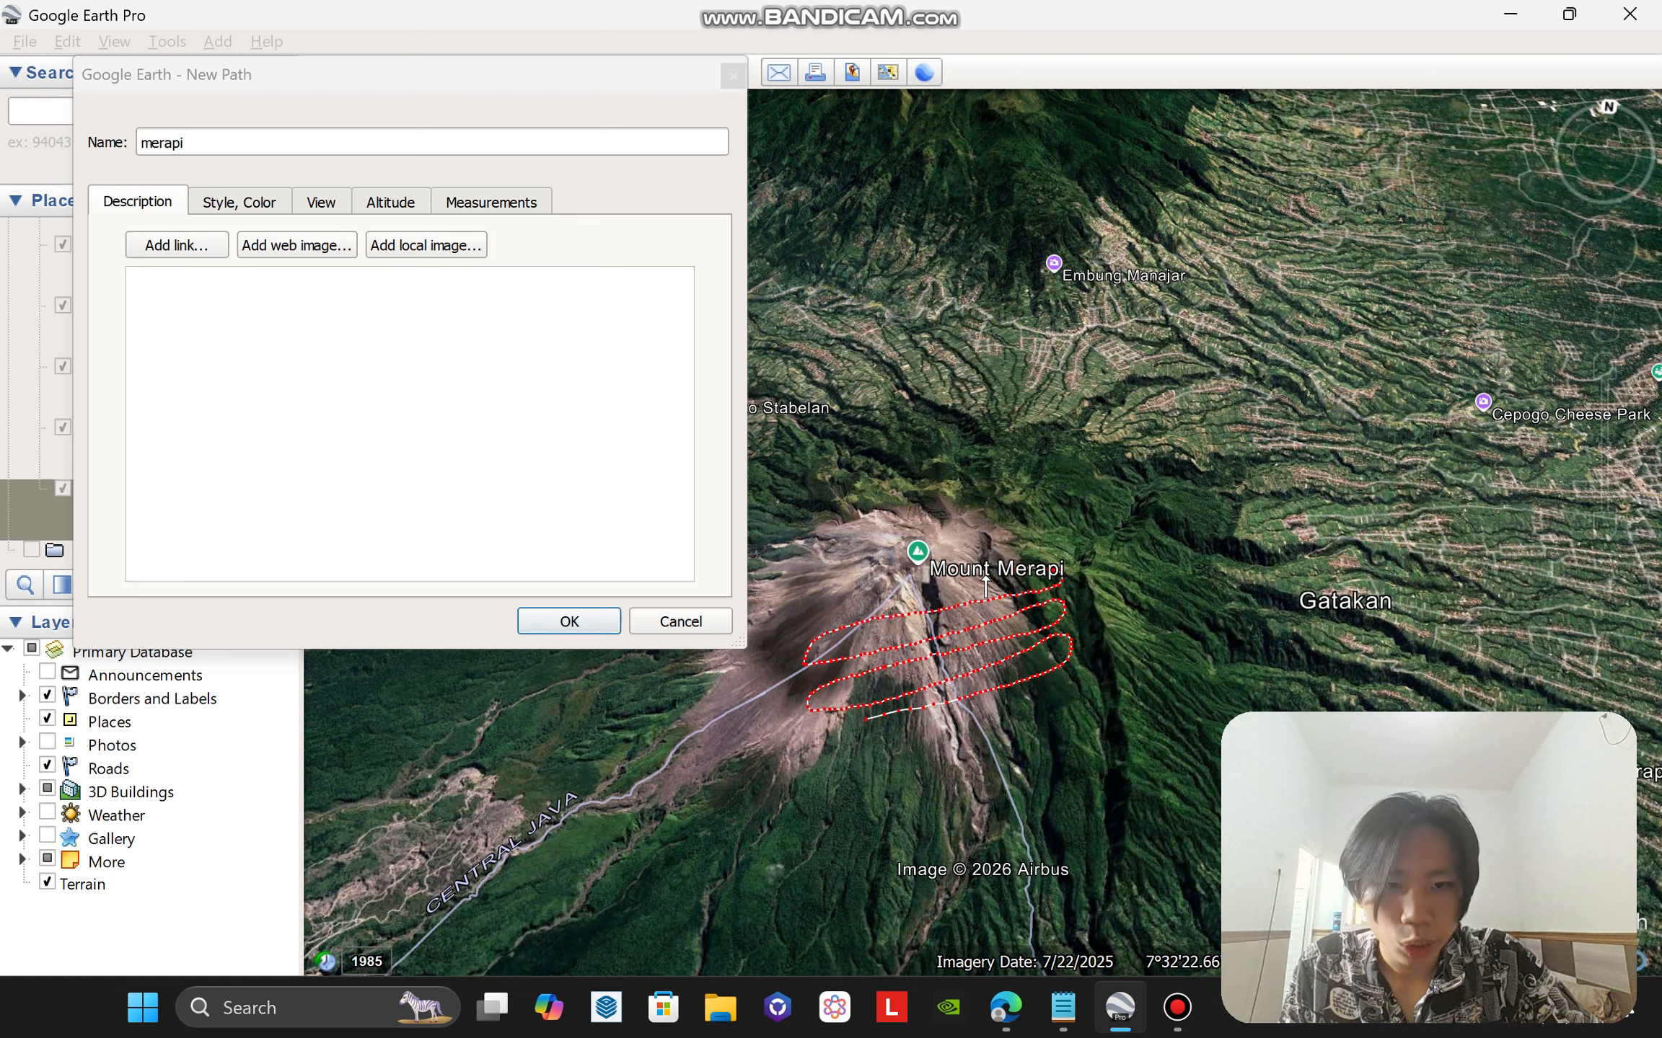
{"action": "left_click_drag", "start_coordinate": [825, 603], "coordinate": [930, 577]}
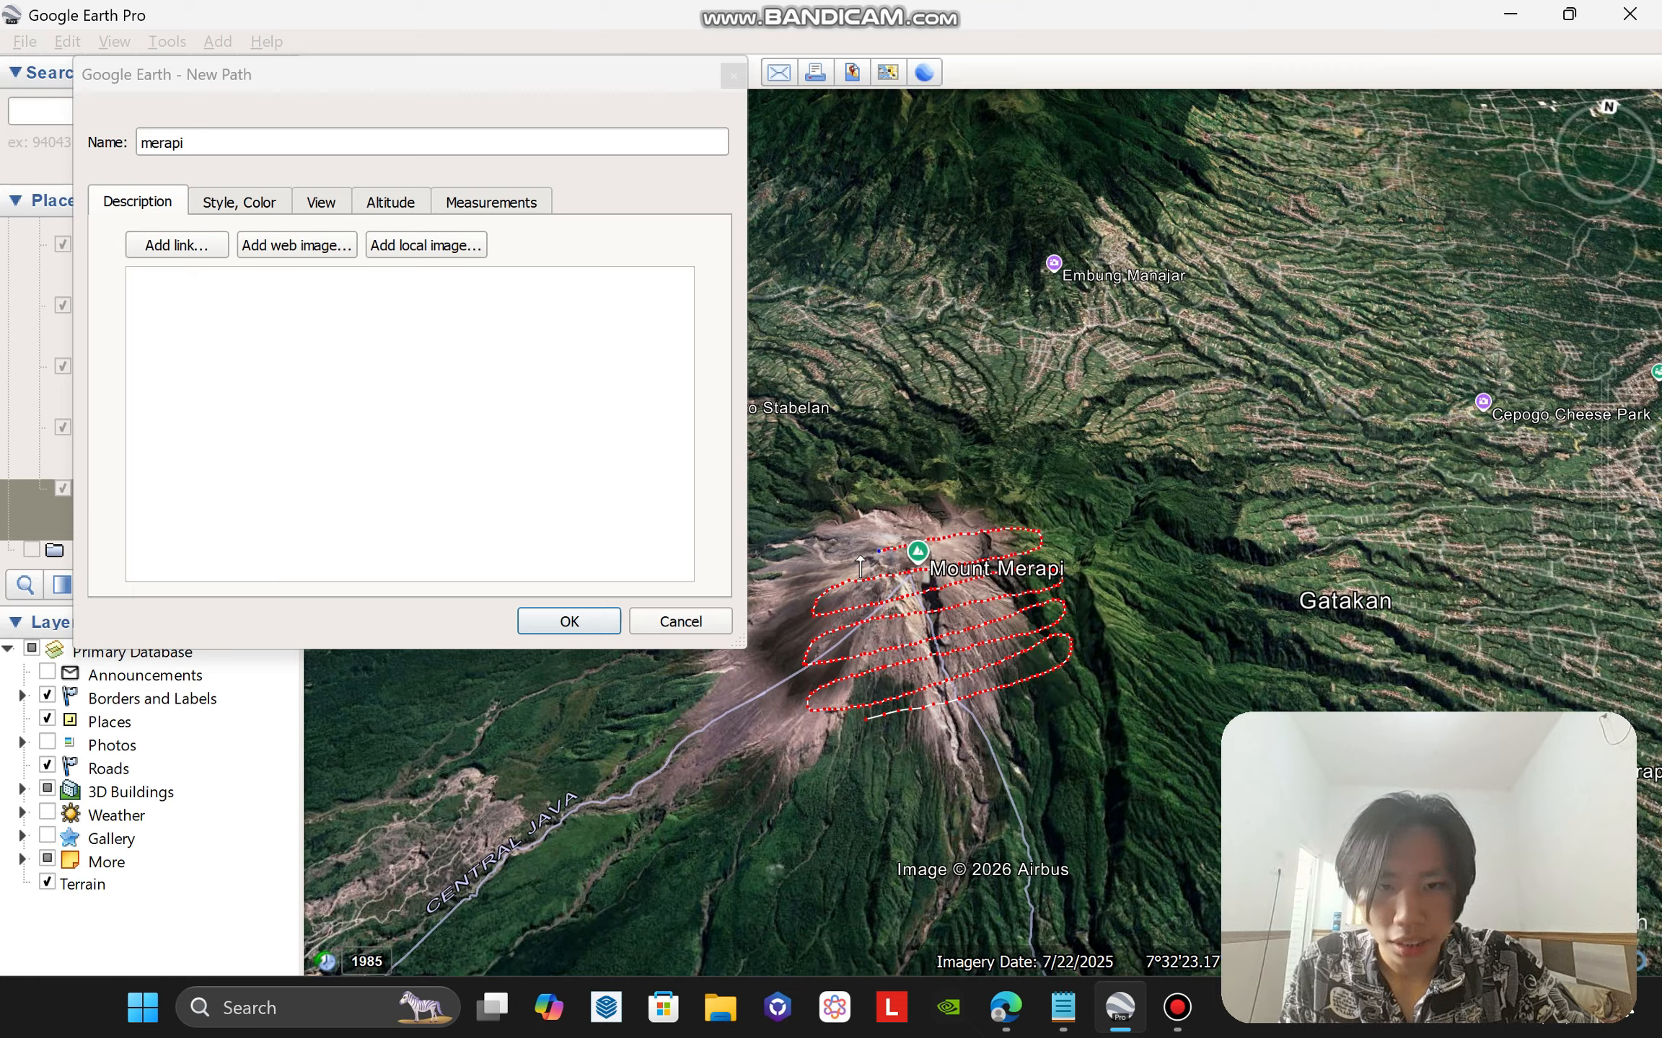
{"action": "mouse_move", "coordinate": [815, 570]}
{"action": "left_mouse_down"}
{"action": "mouse_move", "coordinate": [855, 535]}
{"action": "mouse_move", "coordinate": [943, 537]}
{"action": "left_mouse_up"}
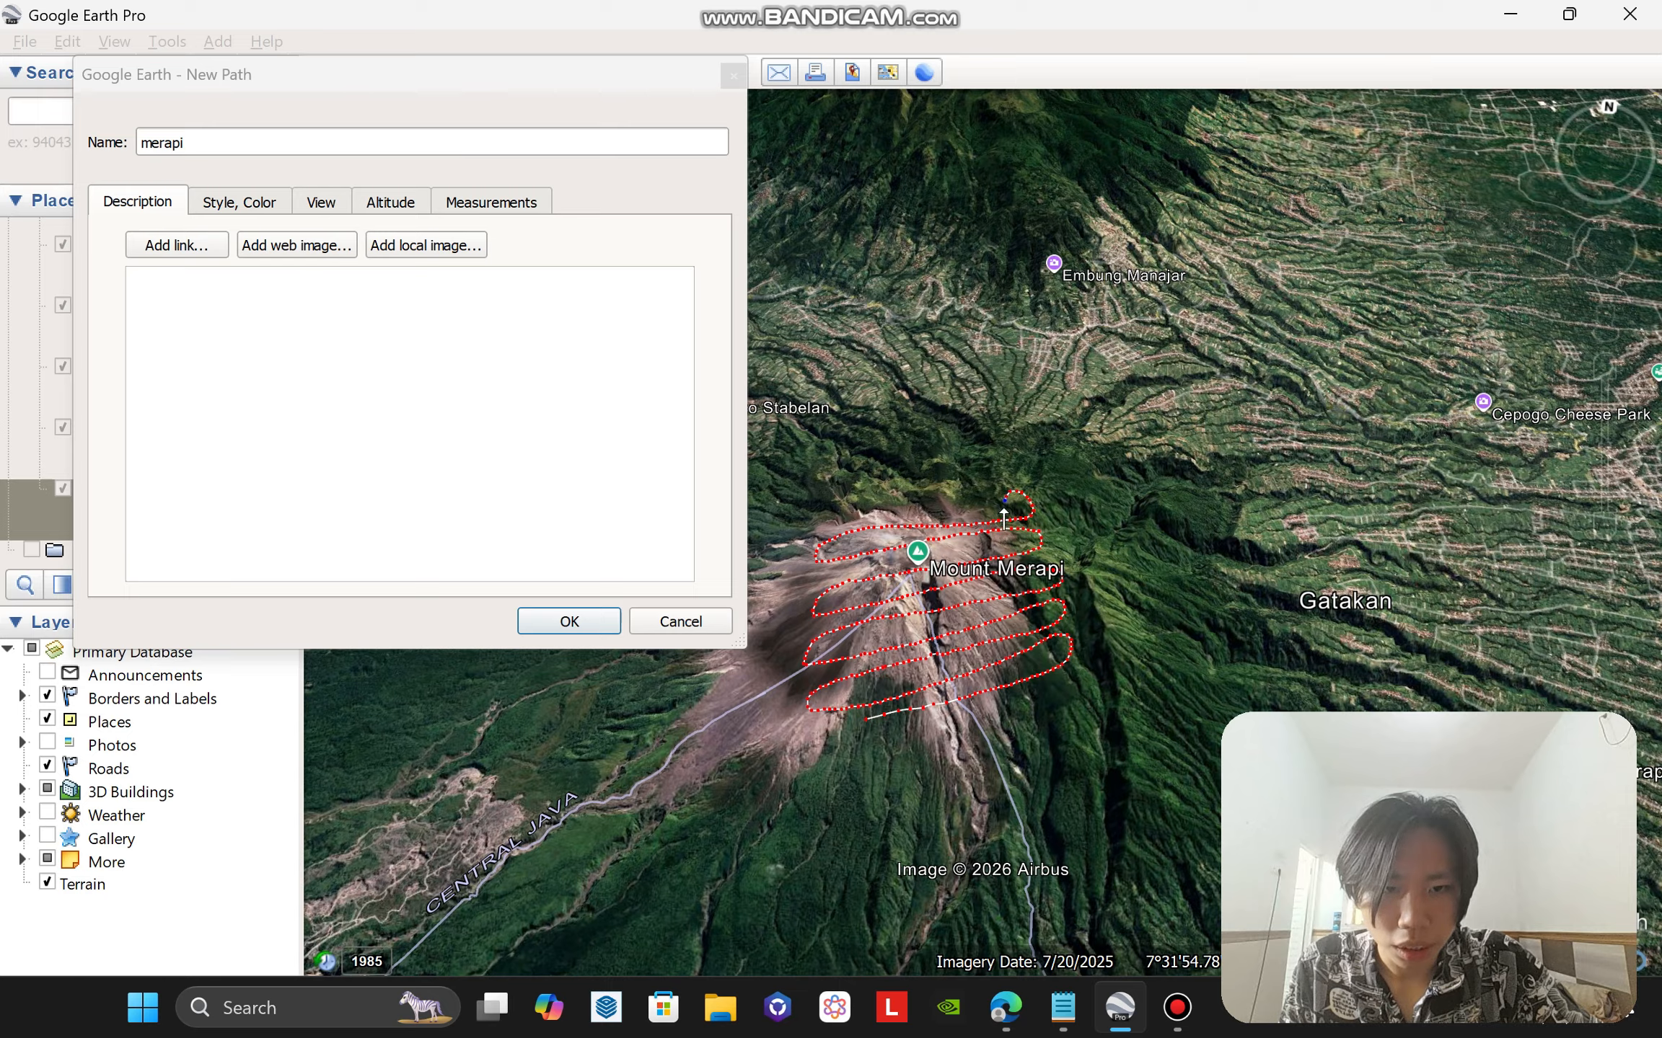
{"action": "left_click_drag", "start_coordinate": [1050, 688], "coordinate": [998, 658]}
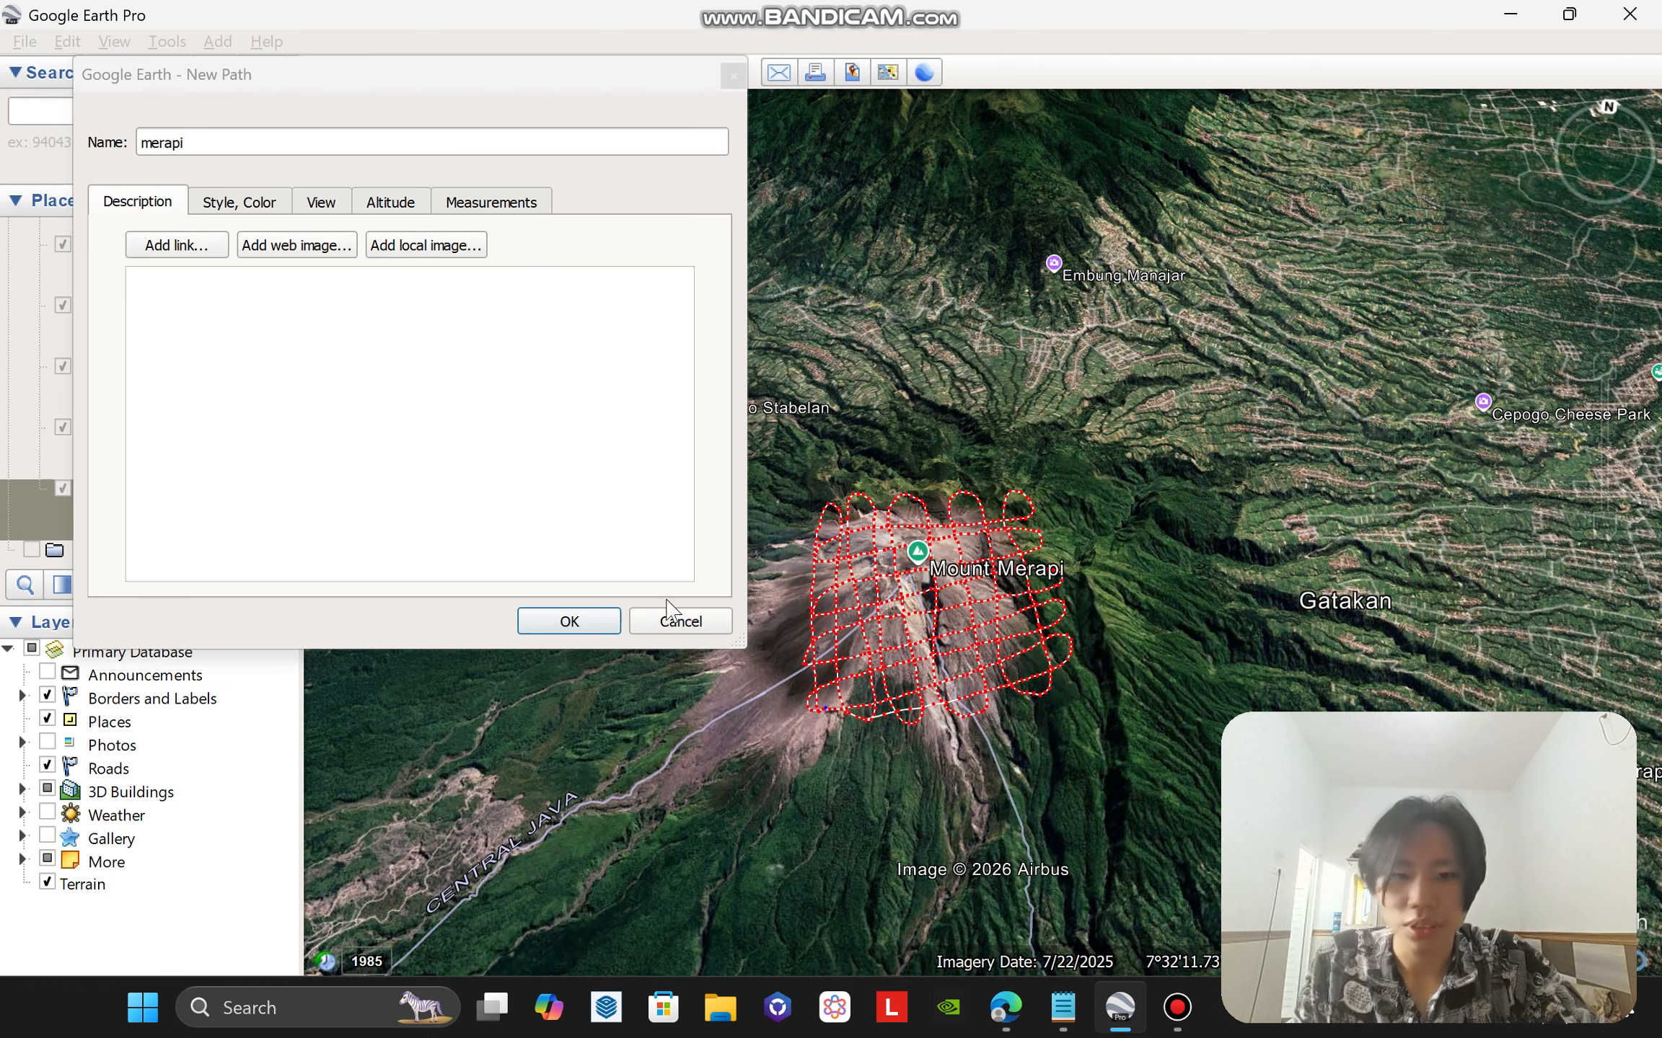
{"action": "left_click", "coordinate": [570, 621]}
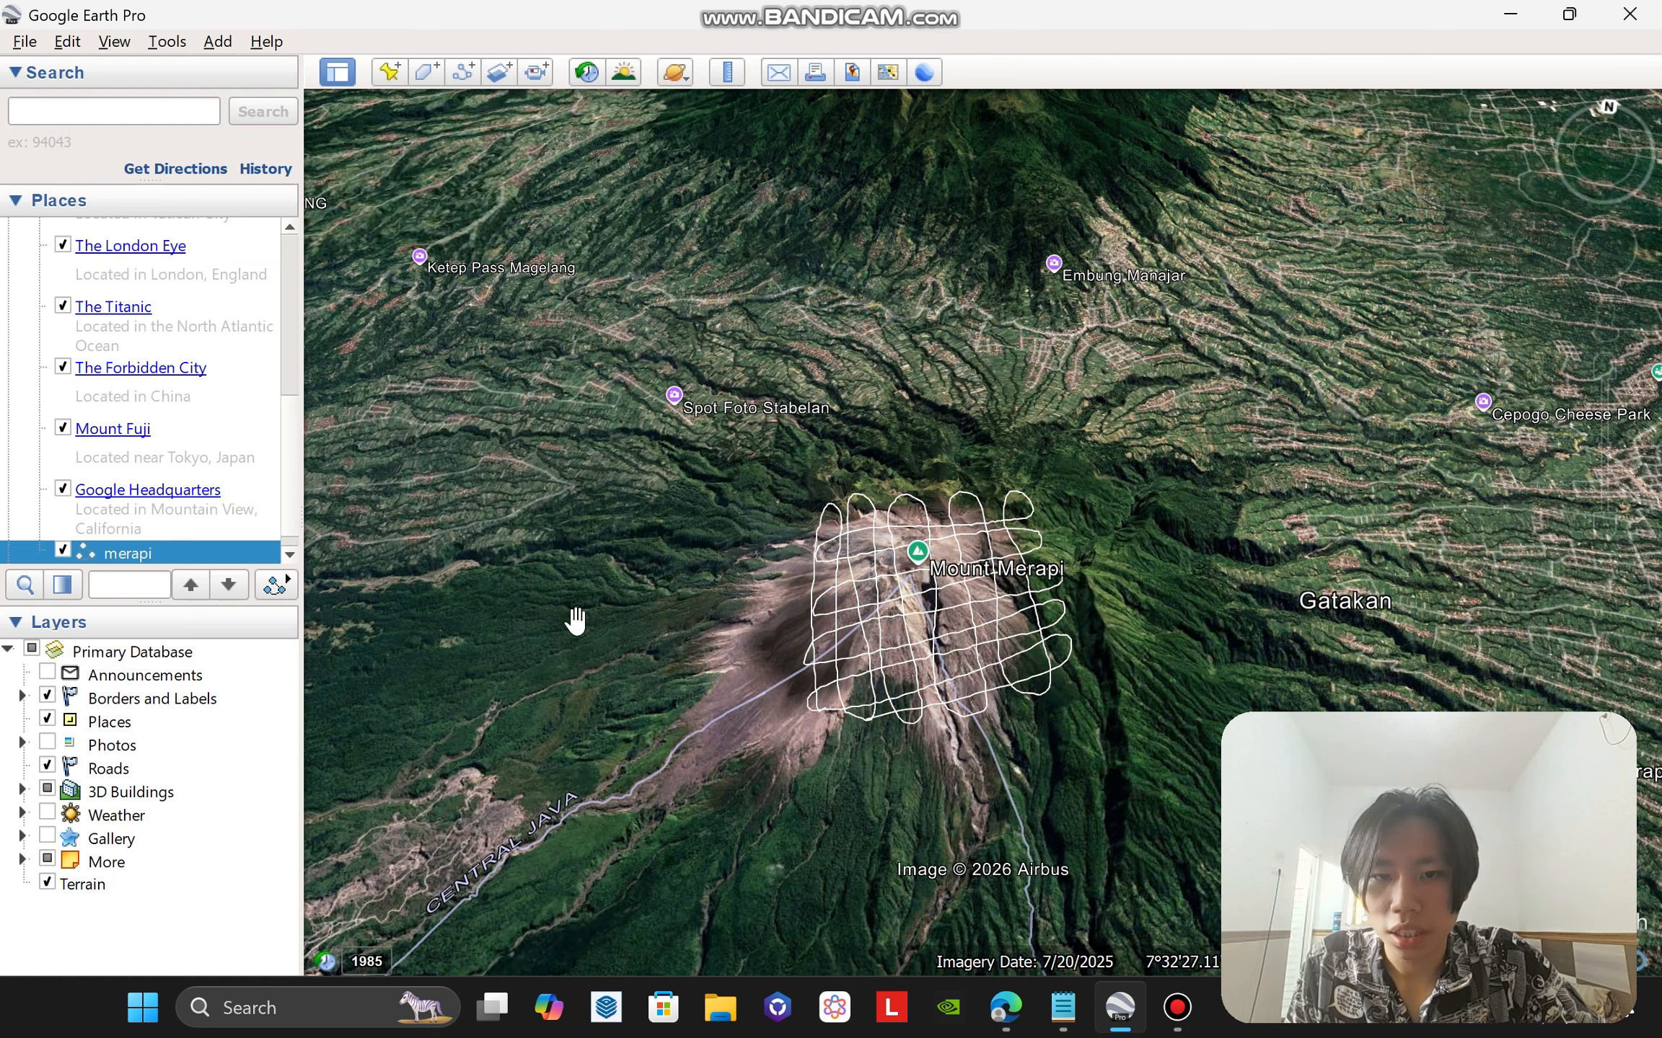
Save the merapi path from the saved places as a place file.
{"action": "scroll", "coordinate": [249, 530], "scroll_direction": "down", "scroll_amount": 1}
{"action": "right_click", "coordinate": [205, 533]}
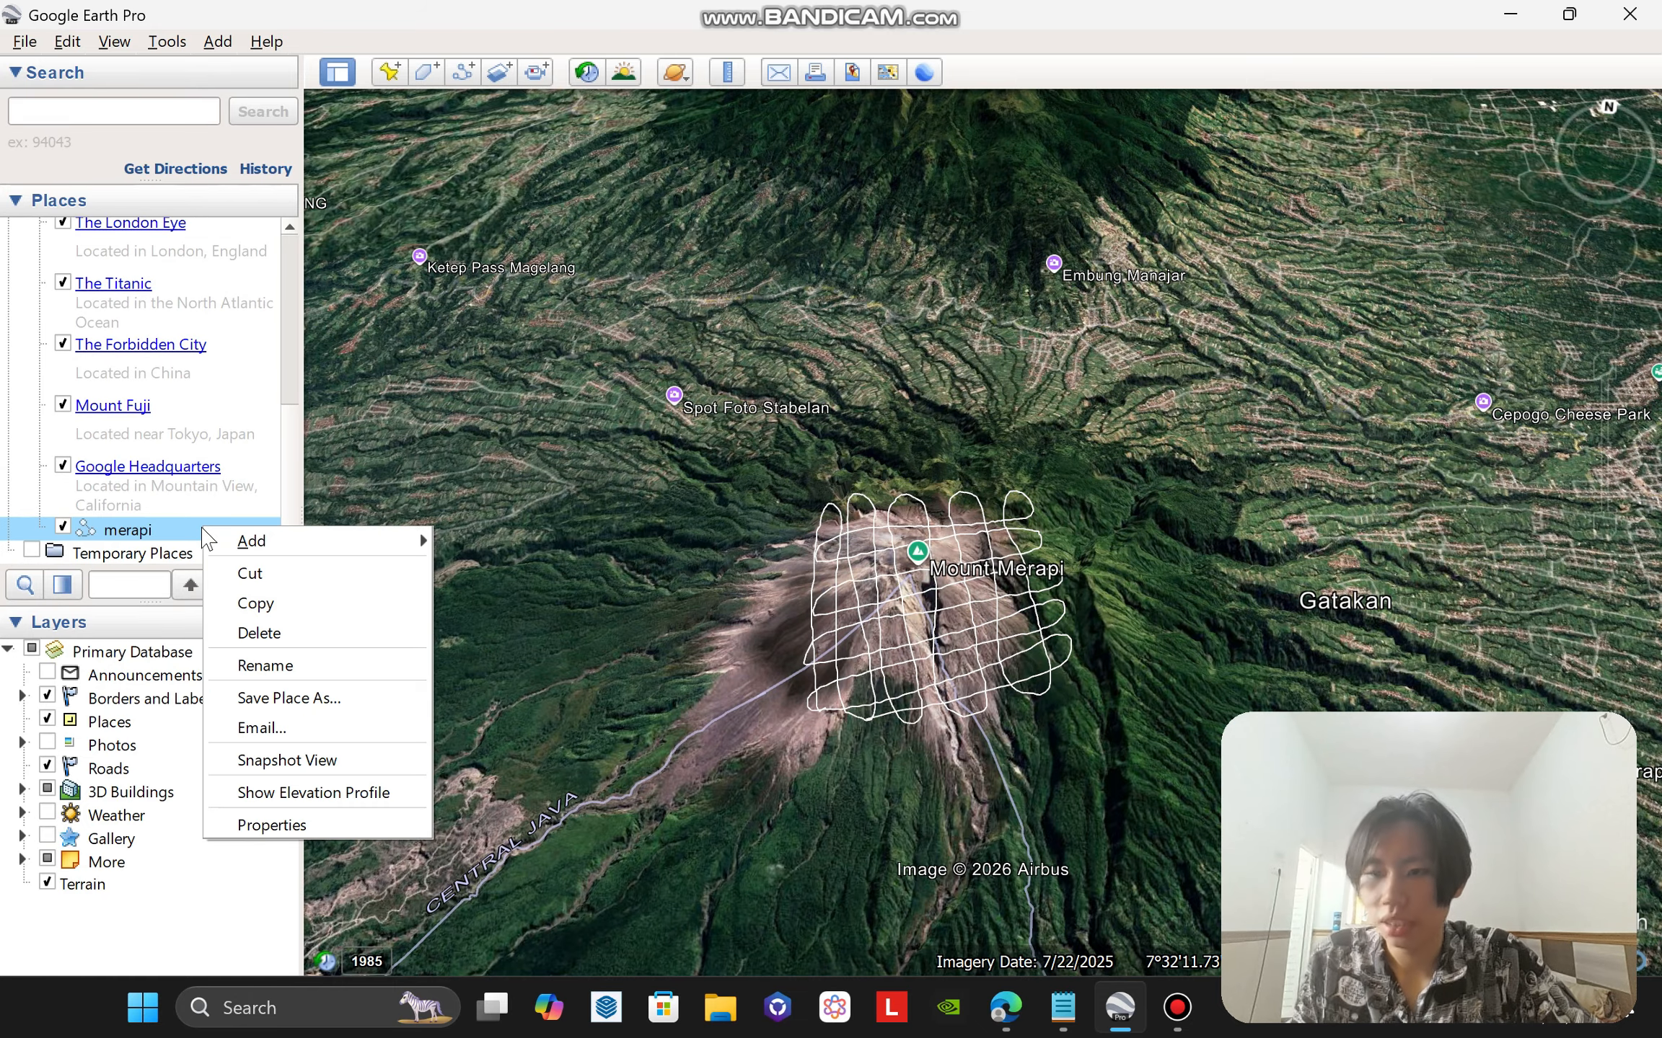
{"action": "left_click", "coordinate": [317, 697]}
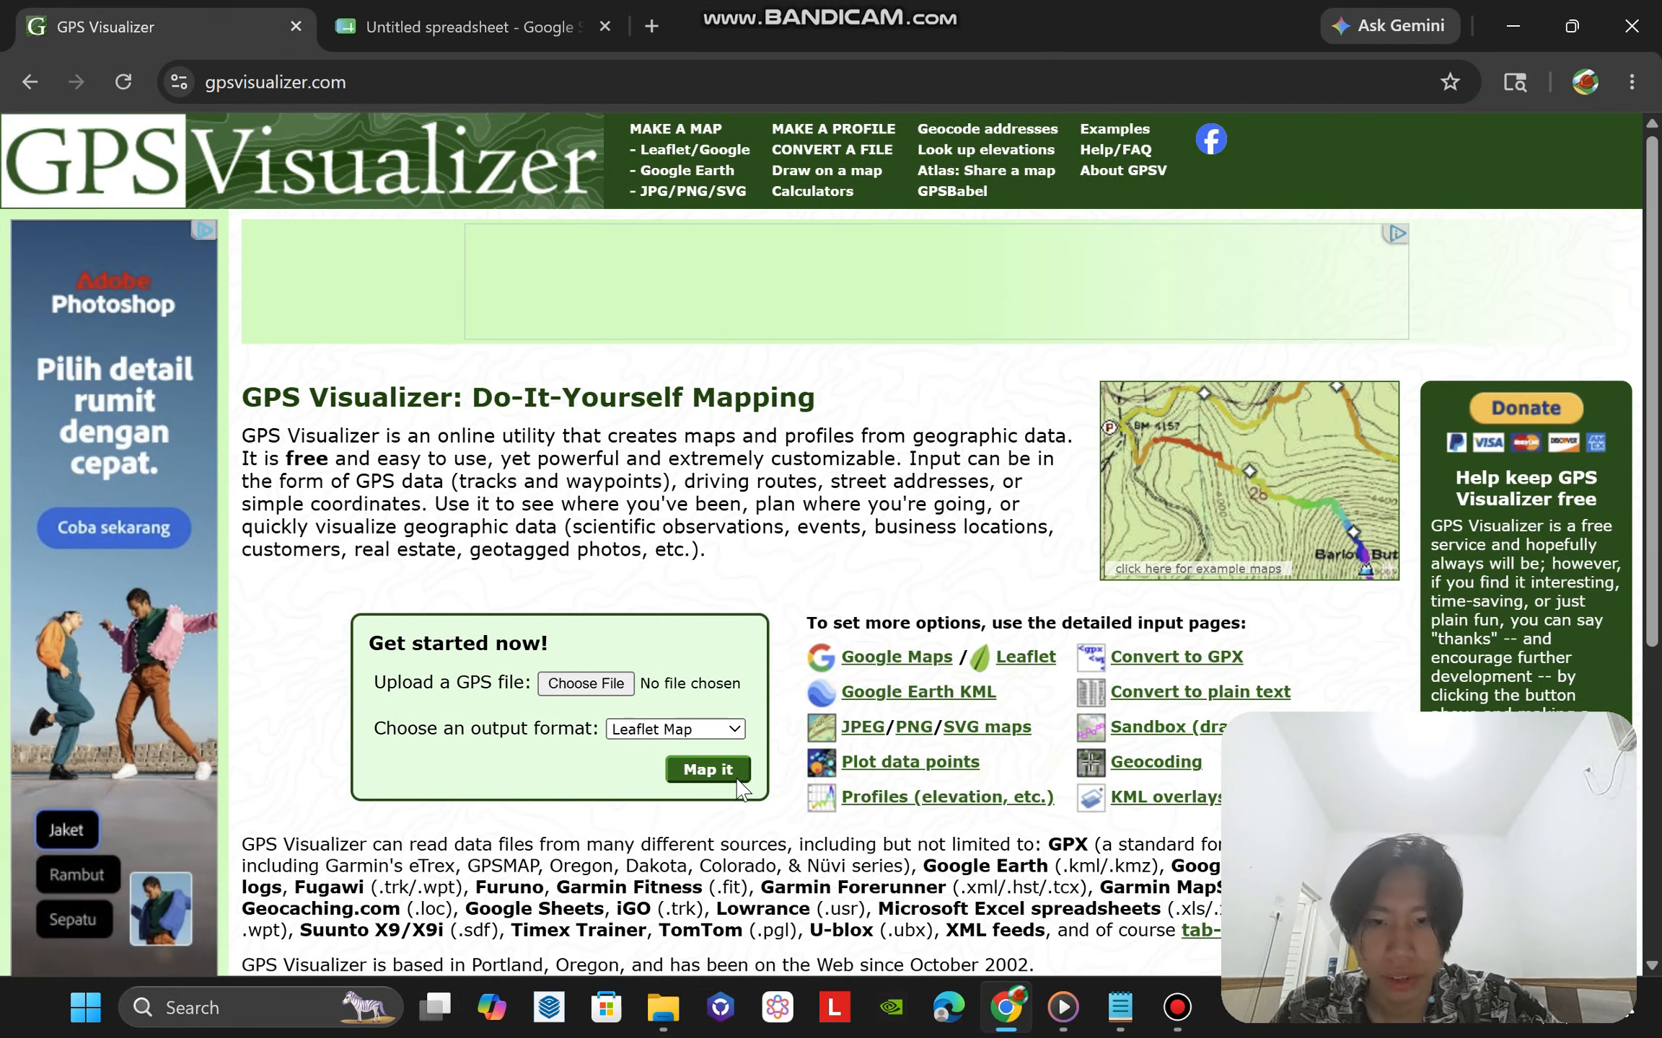
In GPS Visualizer, open the form for converting a GPS file to plain text or GPX.
{"action": "left_click", "coordinate": [631, 678]}
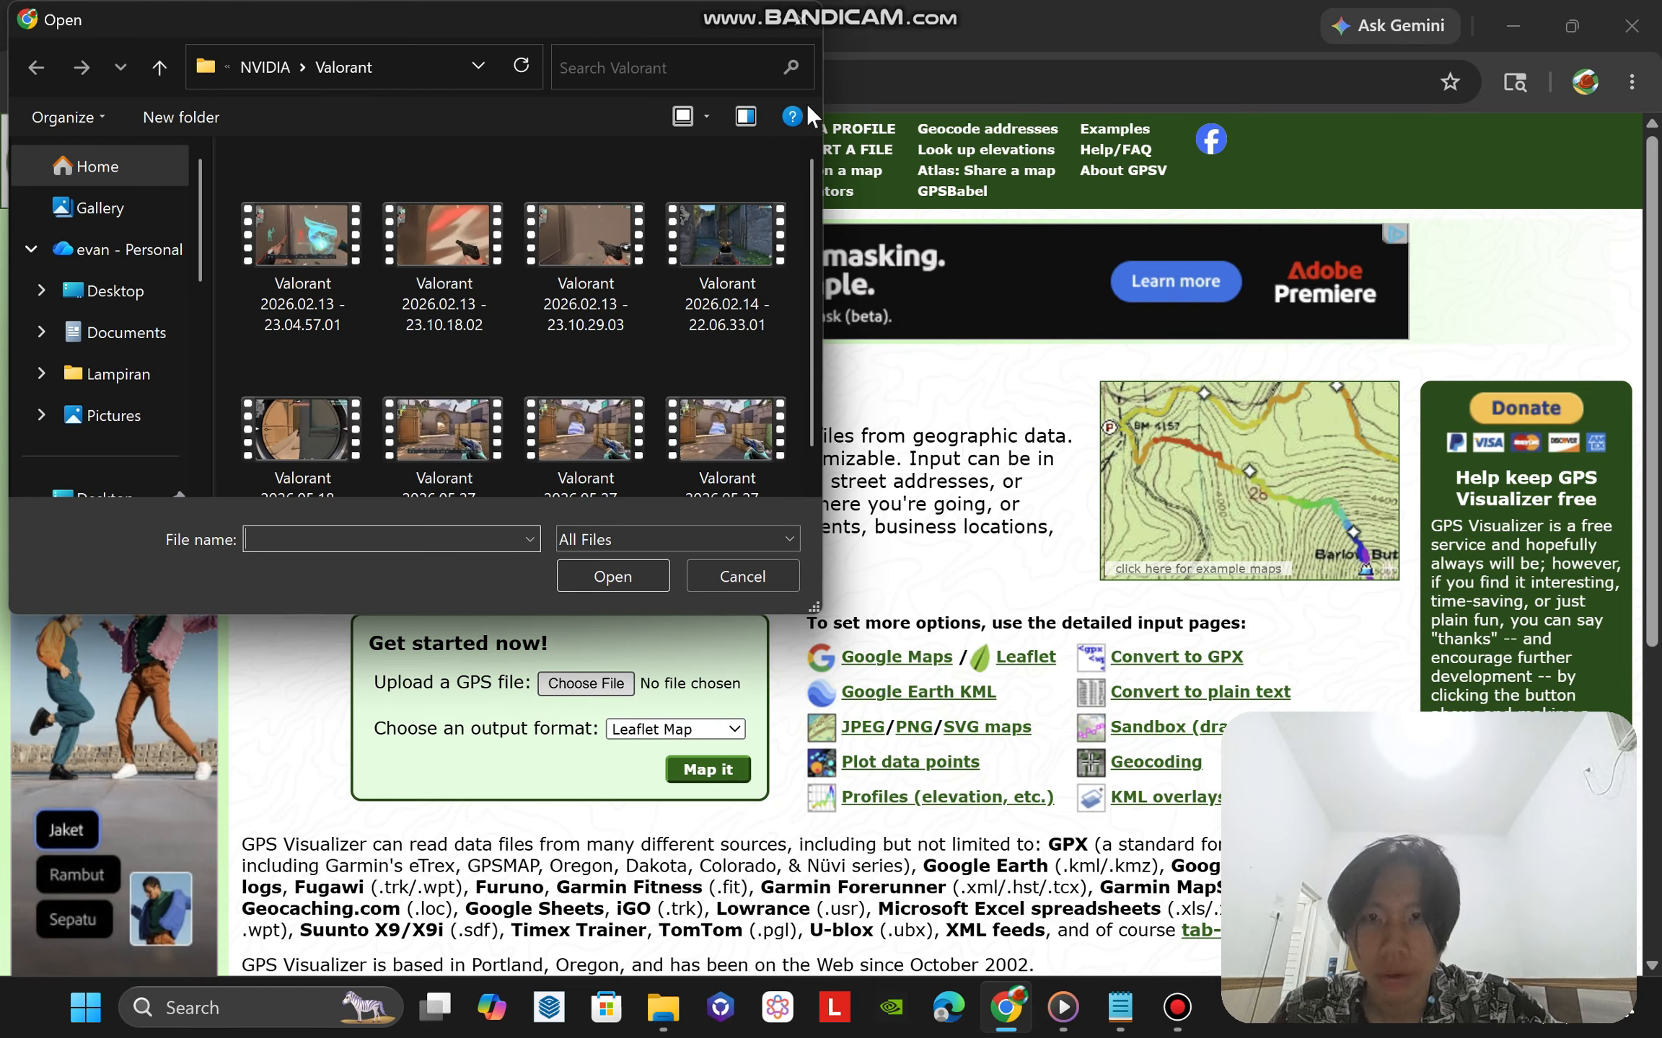
{"action": "left_click", "coordinate": [803, 25]}
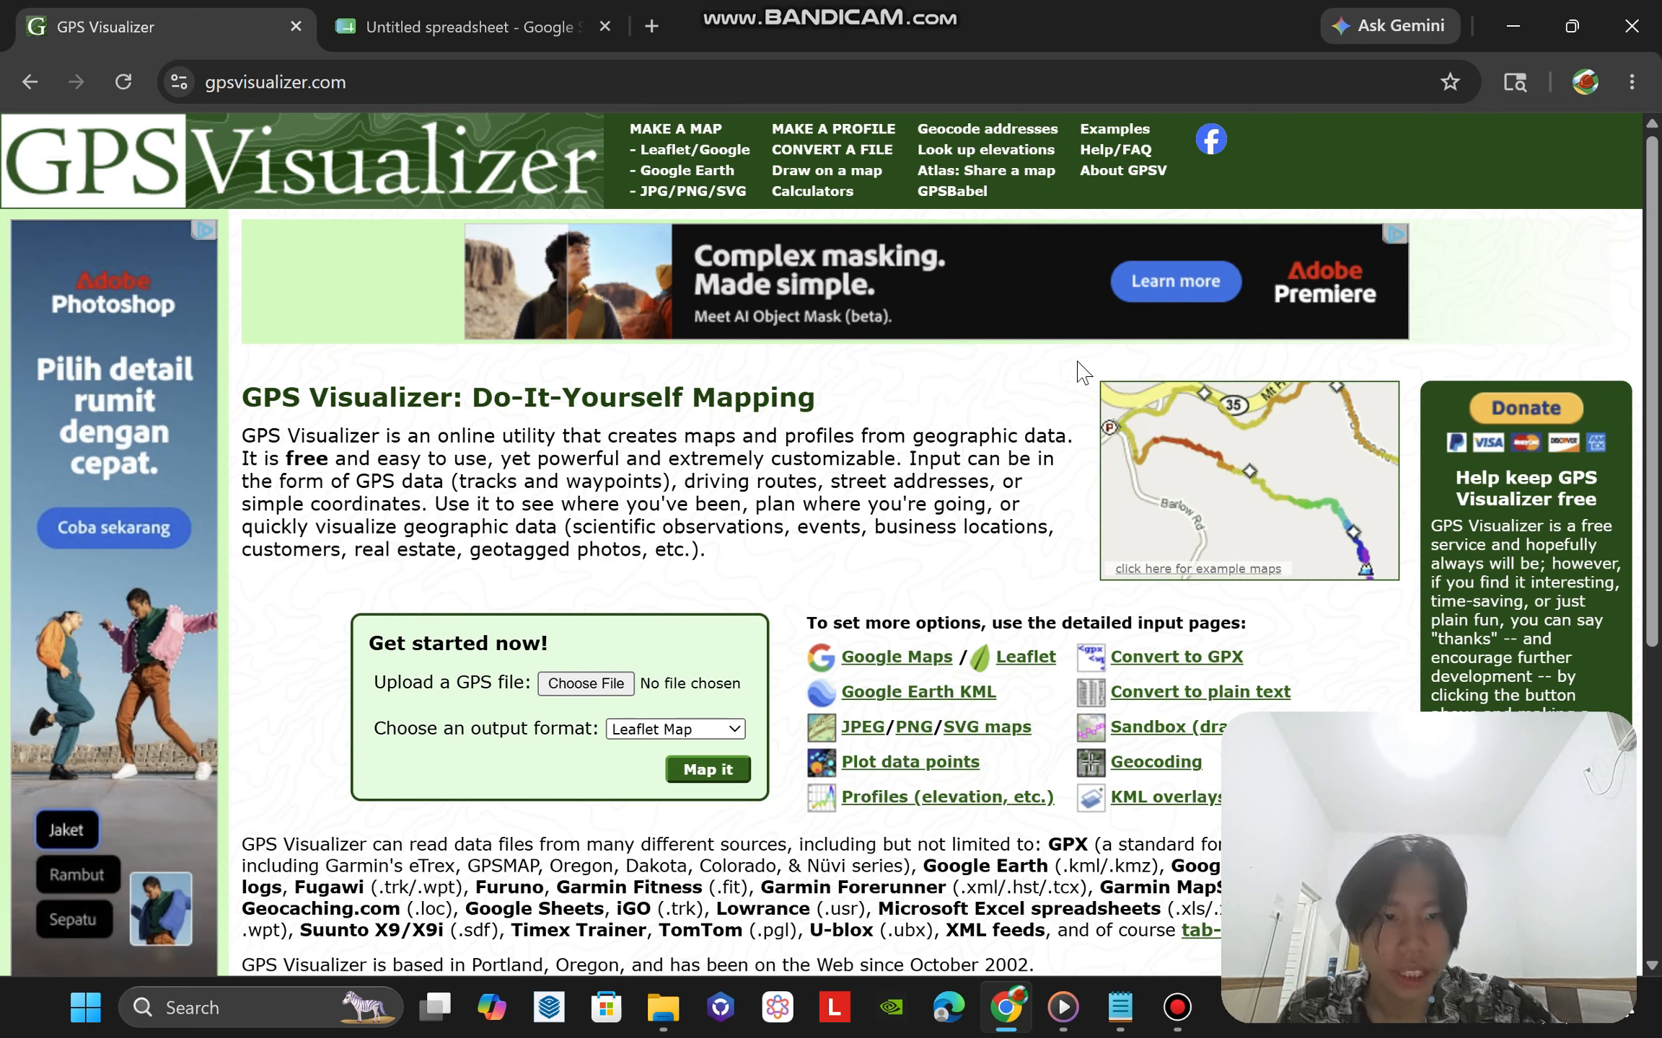
{"action": "left_click", "coordinate": [860, 159]}
{"action": "scroll", "coordinate": [805, 643], "scroll_direction": "down", "scroll_amount": 4}
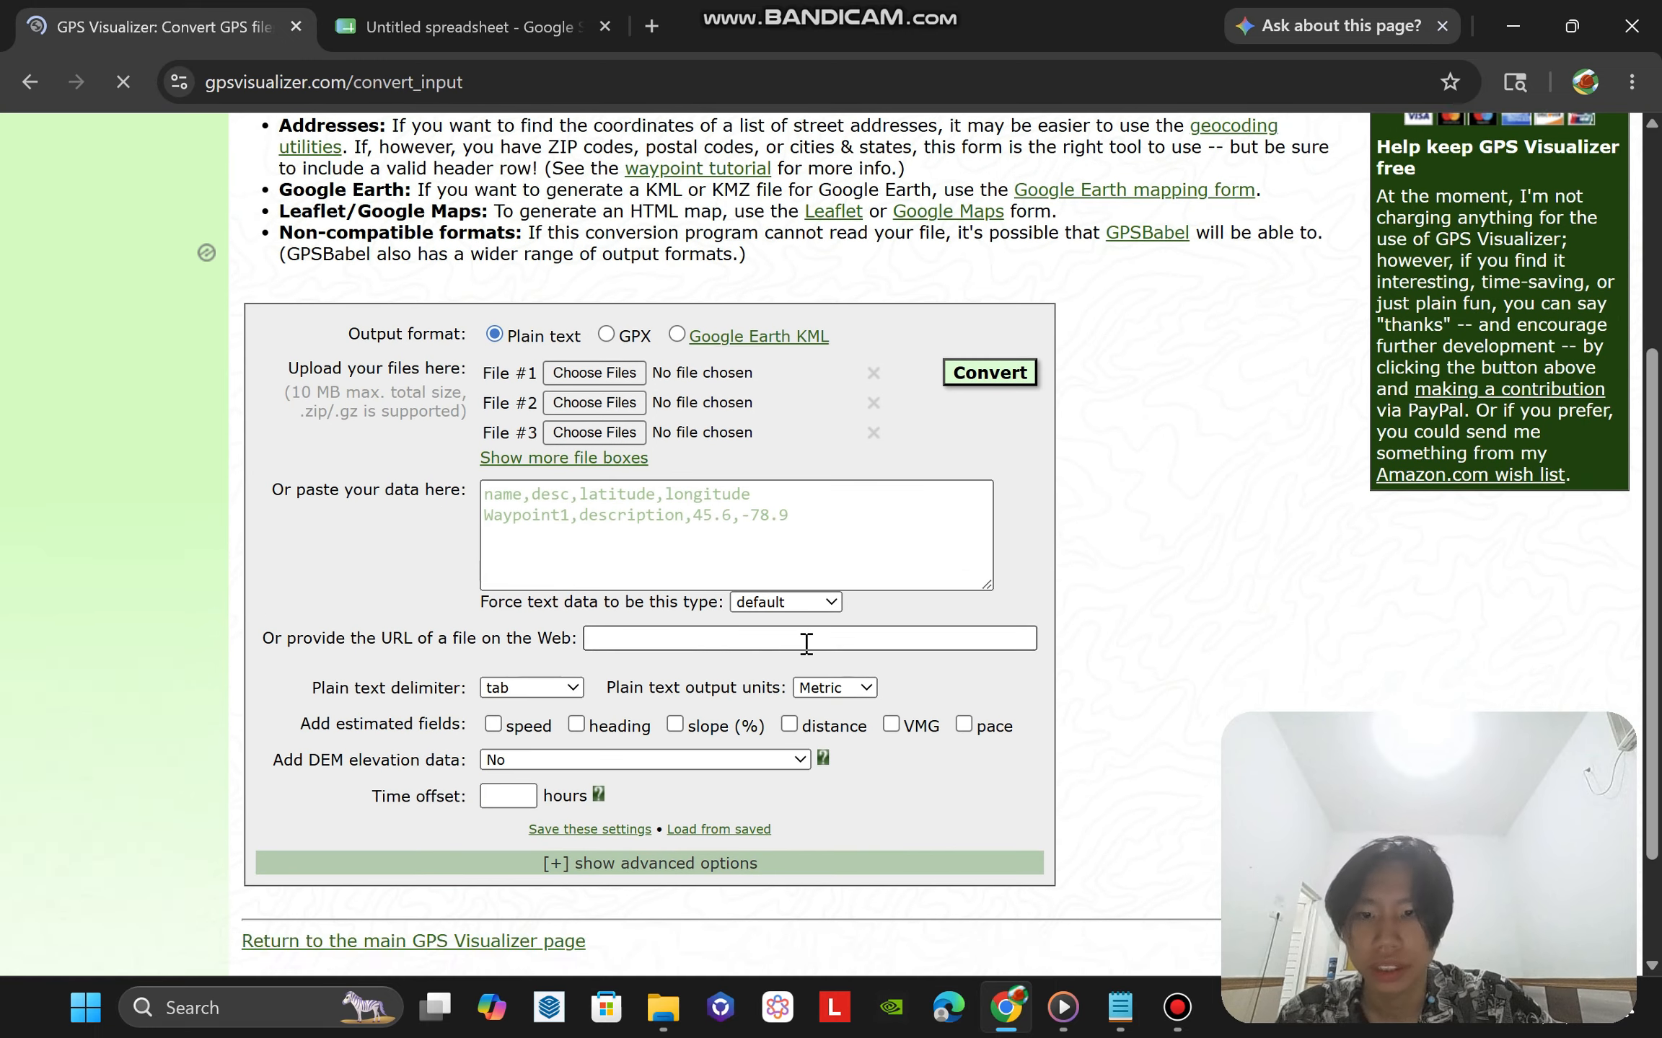
{"action": "scroll", "coordinate": [806, 643], "scroll_direction": "up", "scroll_amount": 2}
Start choosing File #1 for upload and browse to the File folder inside Documents.
{"action": "left_click", "coordinate": [604, 503]}
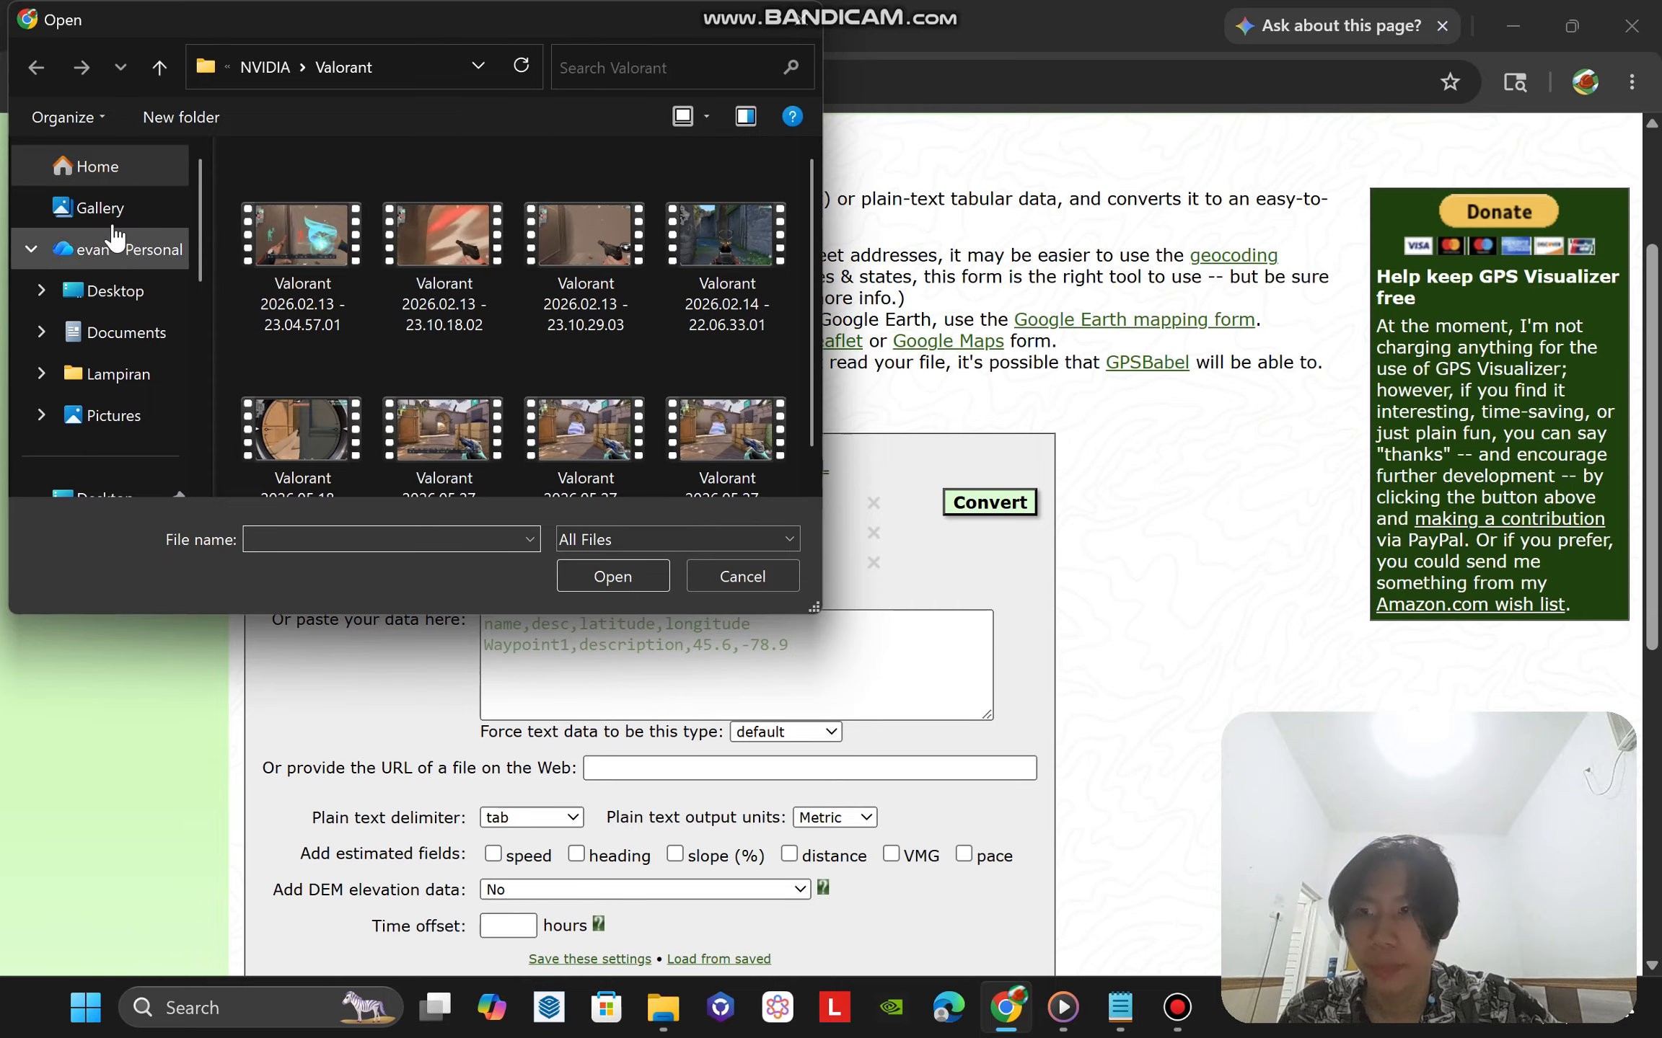
{"action": "left_click", "coordinate": [709, 63]}
{"action": "type", "text": "merapi"}
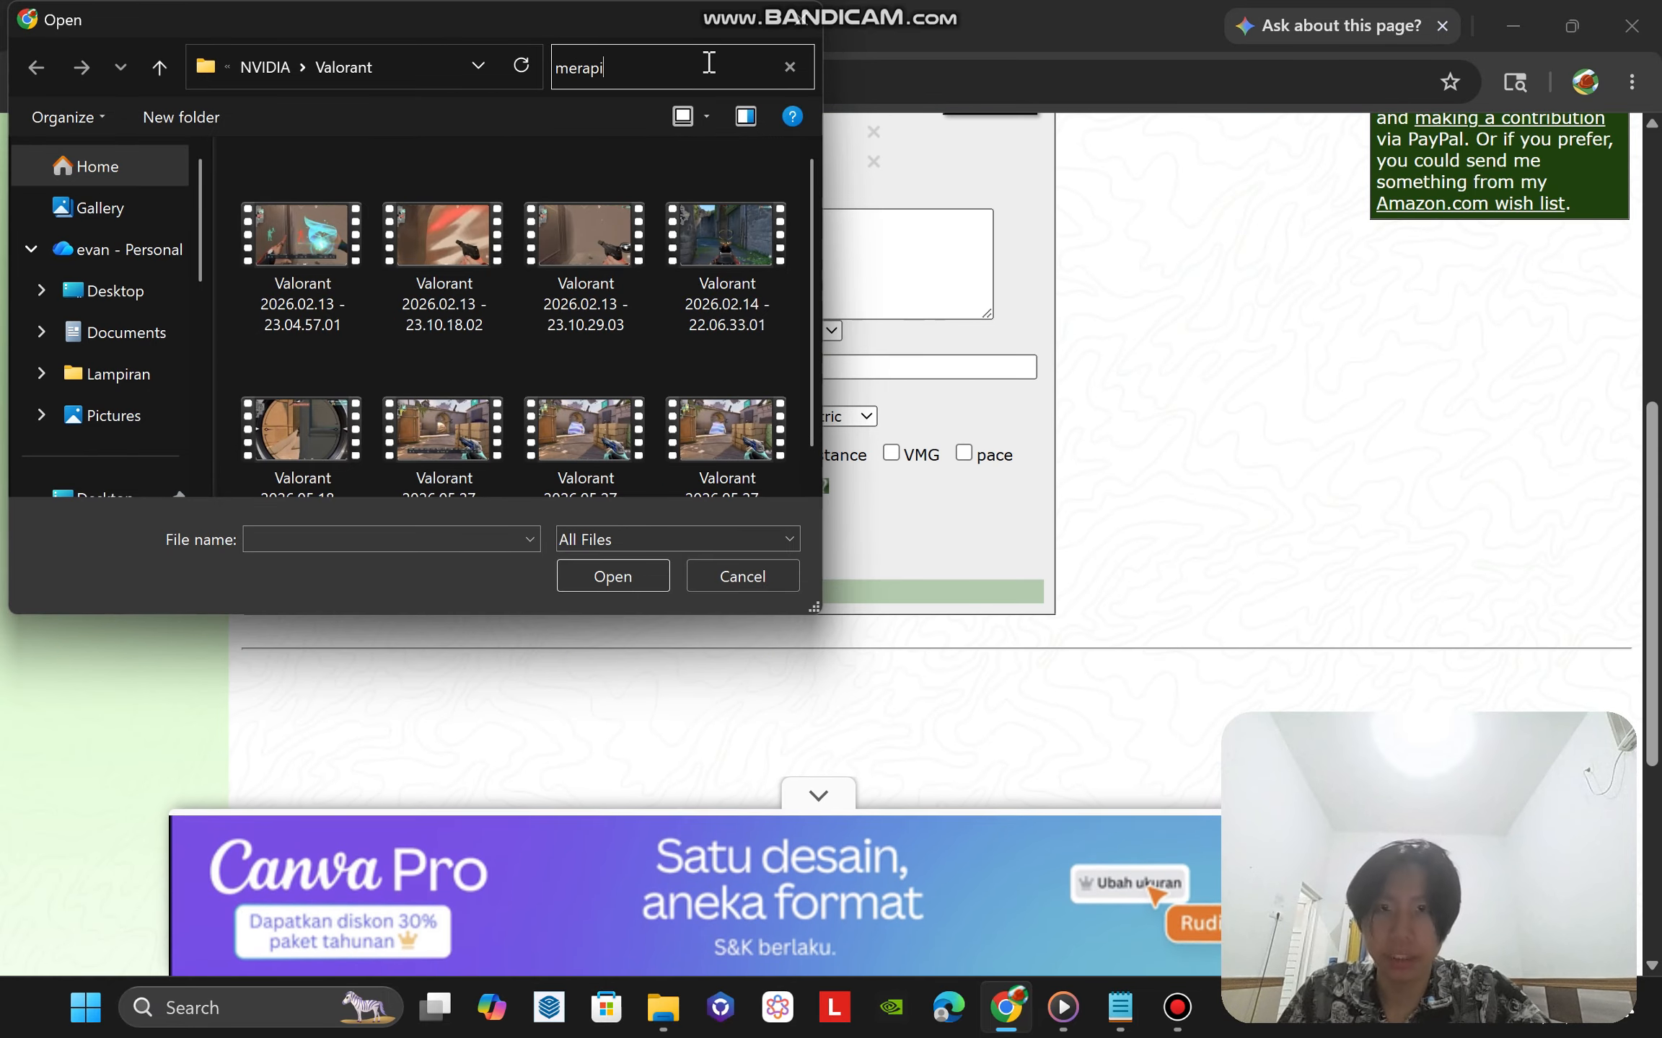
{"action": "left_click", "coordinate": [130, 333]}
{"action": "double_click", "coordinate": [297, 354]}
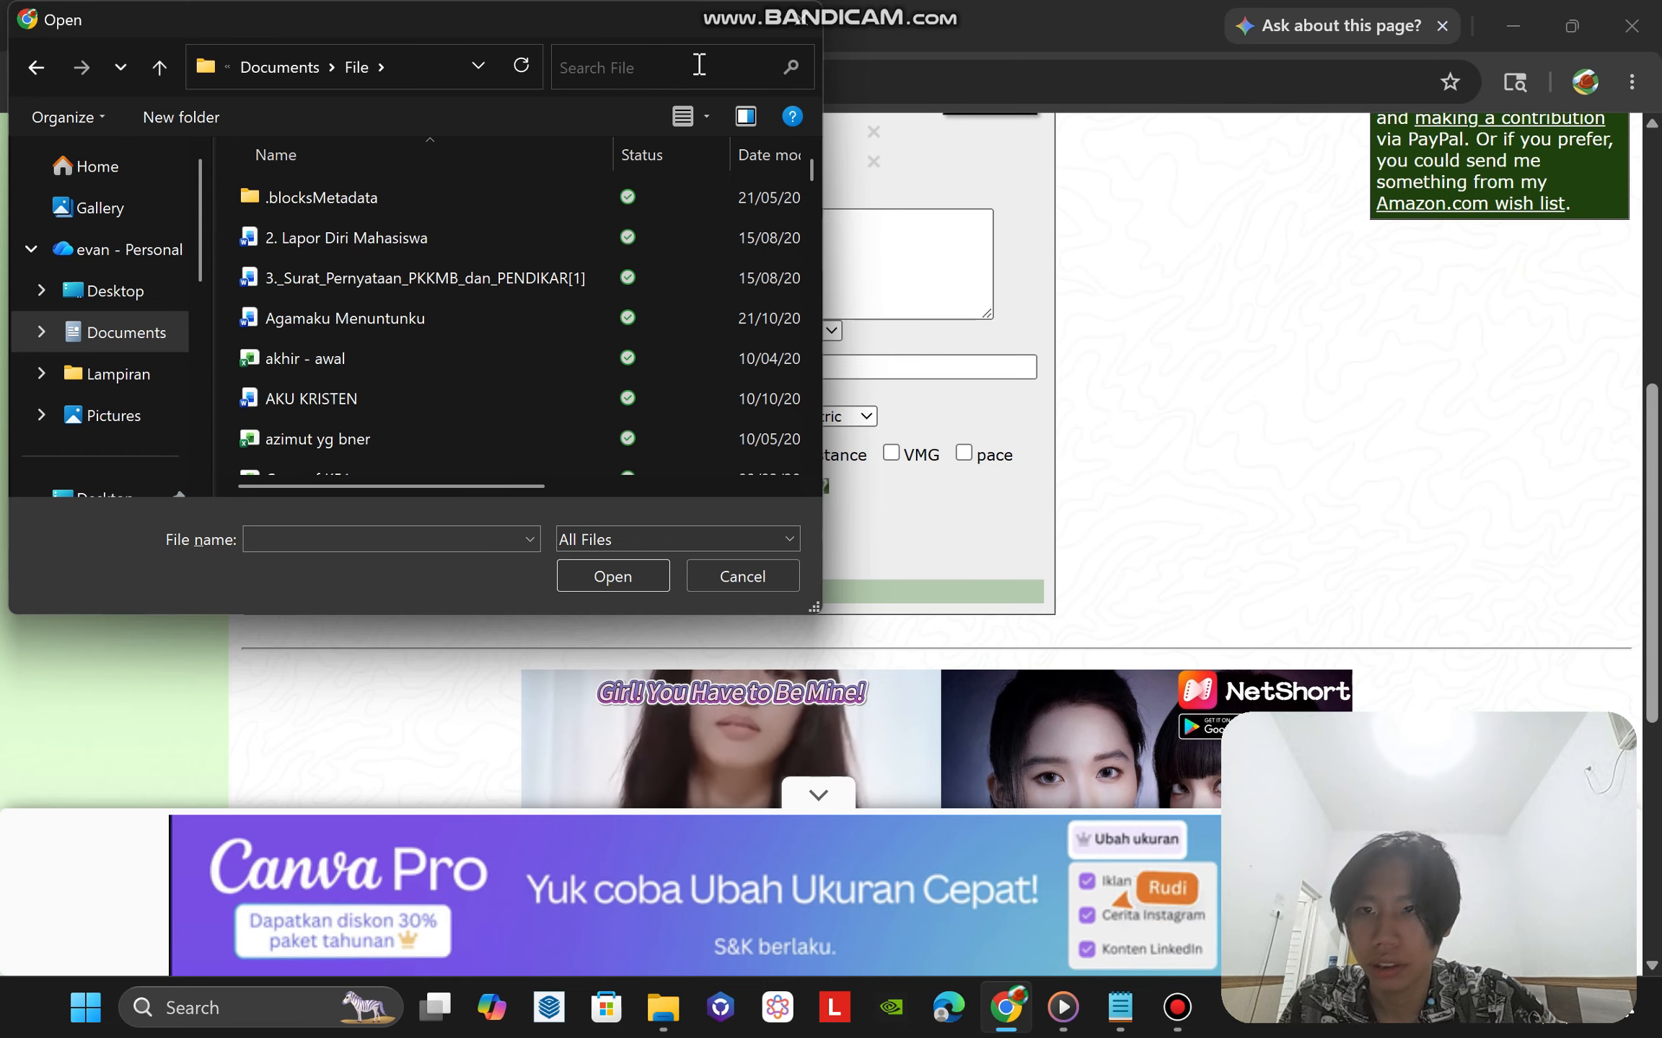
Search the folder for merapi and load merapi 3.kmz as File #1.
{"action": "left_click", "coordinate": [698, 63]}
{"action": "type", "text": "meraPIU"}
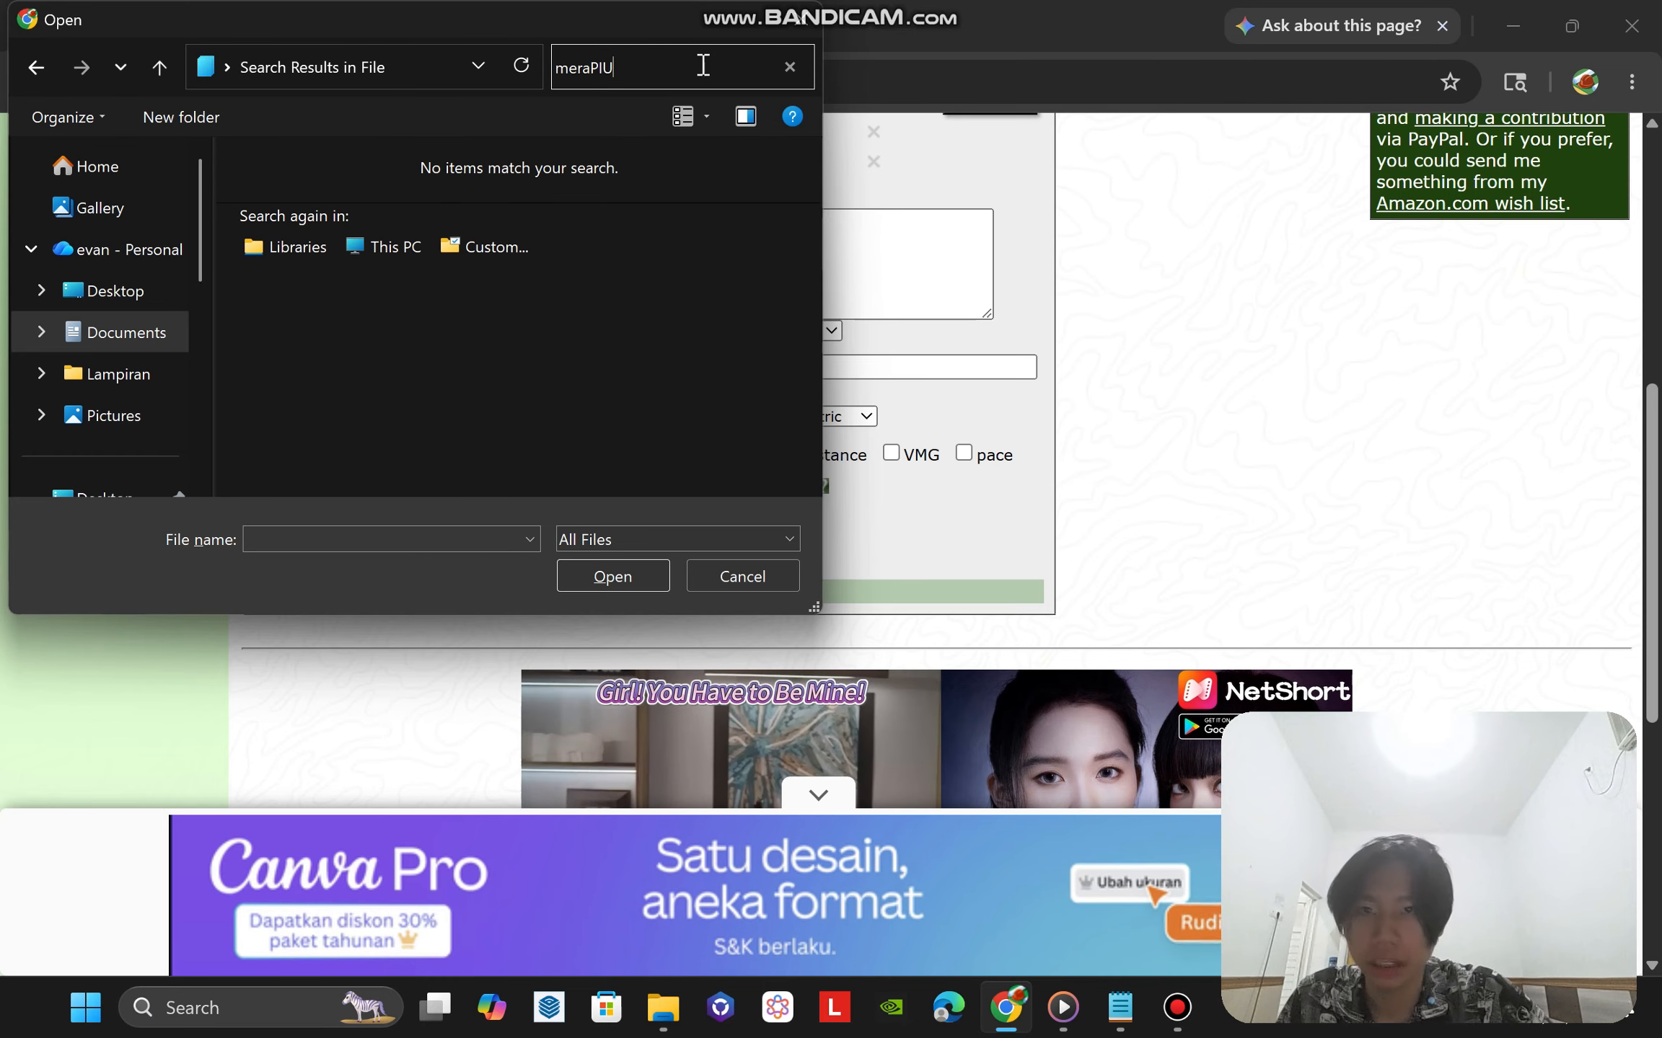
{"action": "key", "text": "BackSpace"}
{"action": "key", "text": "BackSpace"}
{"action": "key", "text": "BackSpace"}
{"action": "type", "text": "PI"}
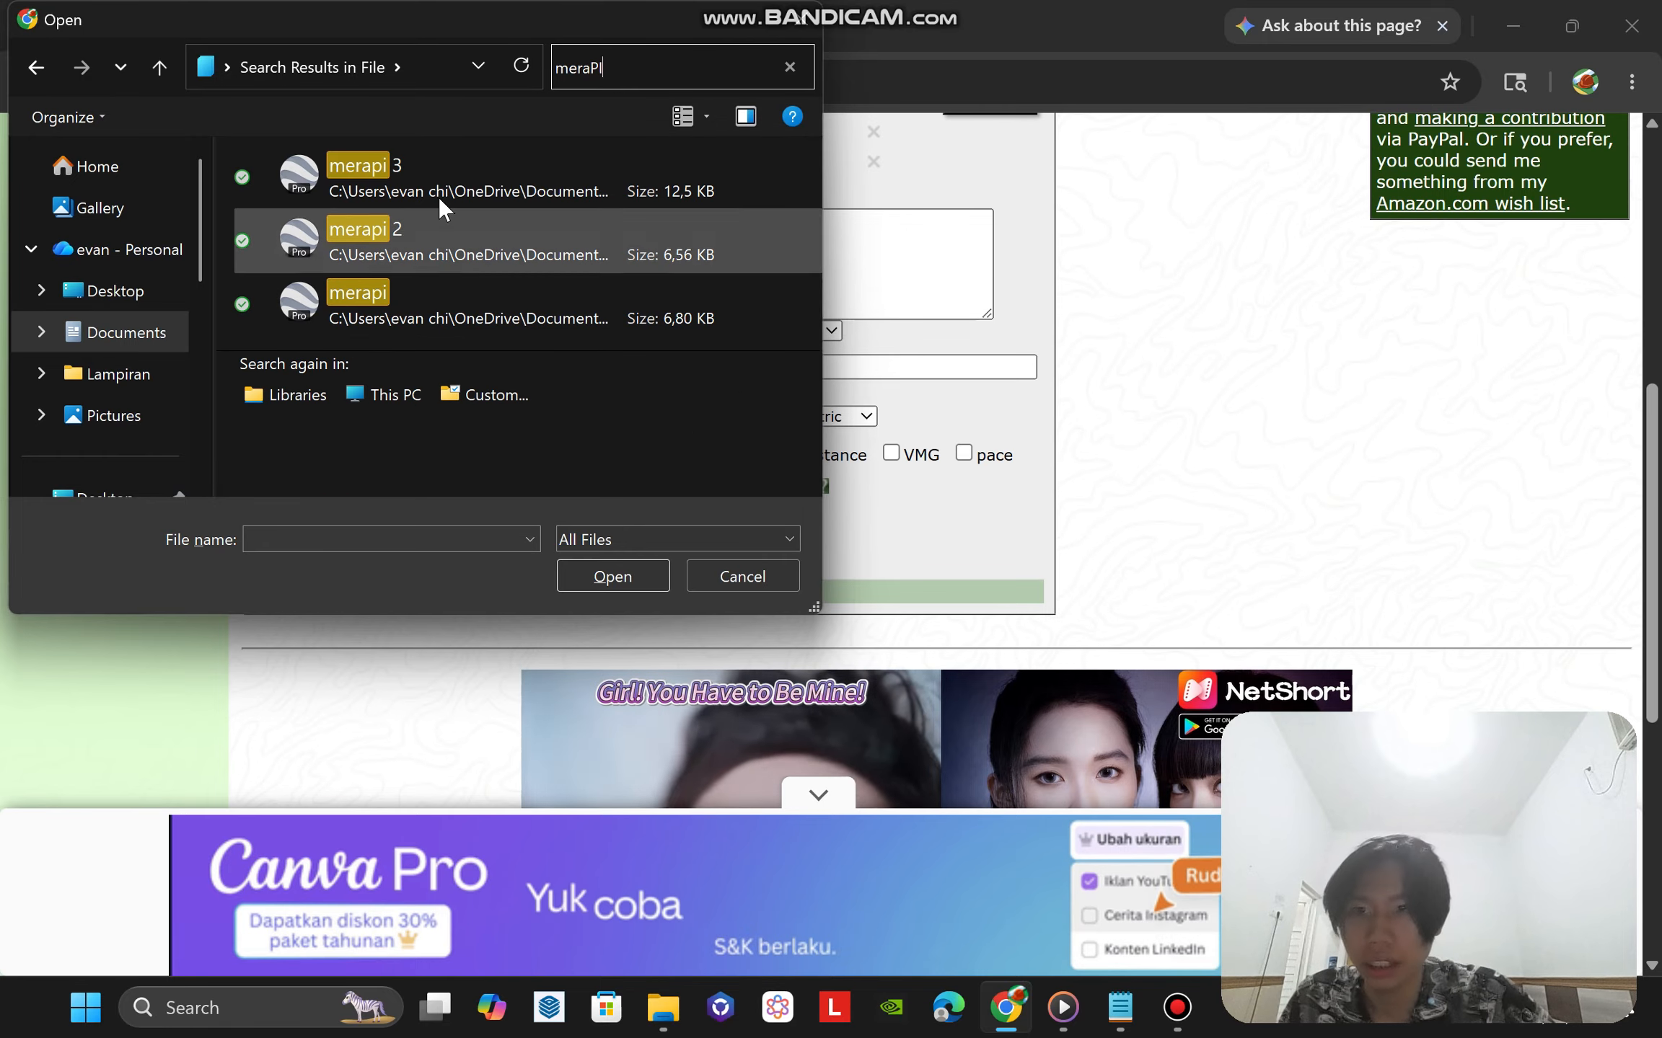
{"action": "left_click", "coordinate": [439, 198]}
{"action": "left_click", "coordinate": [618, 579]}
{"action": "scroll", "coordinate": [919, 558], "scroll_direction": "up", "scroll_amount": 4}
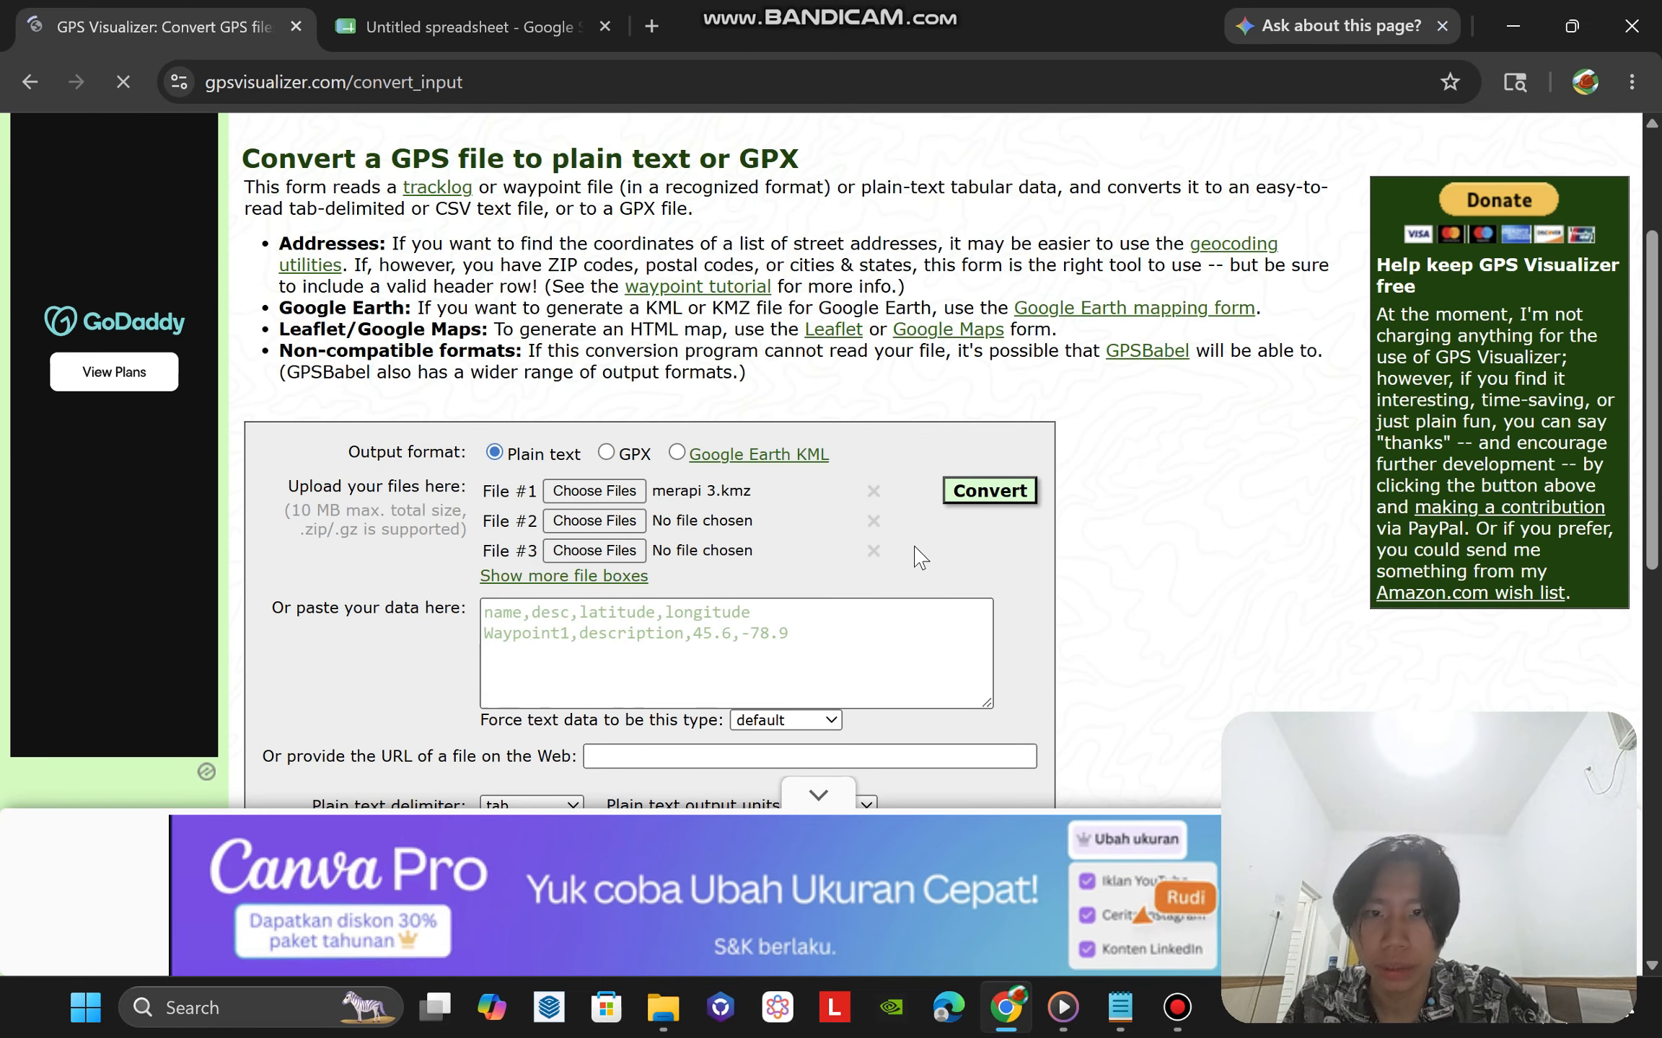
Set the added DEM elevation data to the best available source.
{"action": "scroll", "coordinate": [794, 575], "scroll_direction": "down", "scroll_amount": 3}
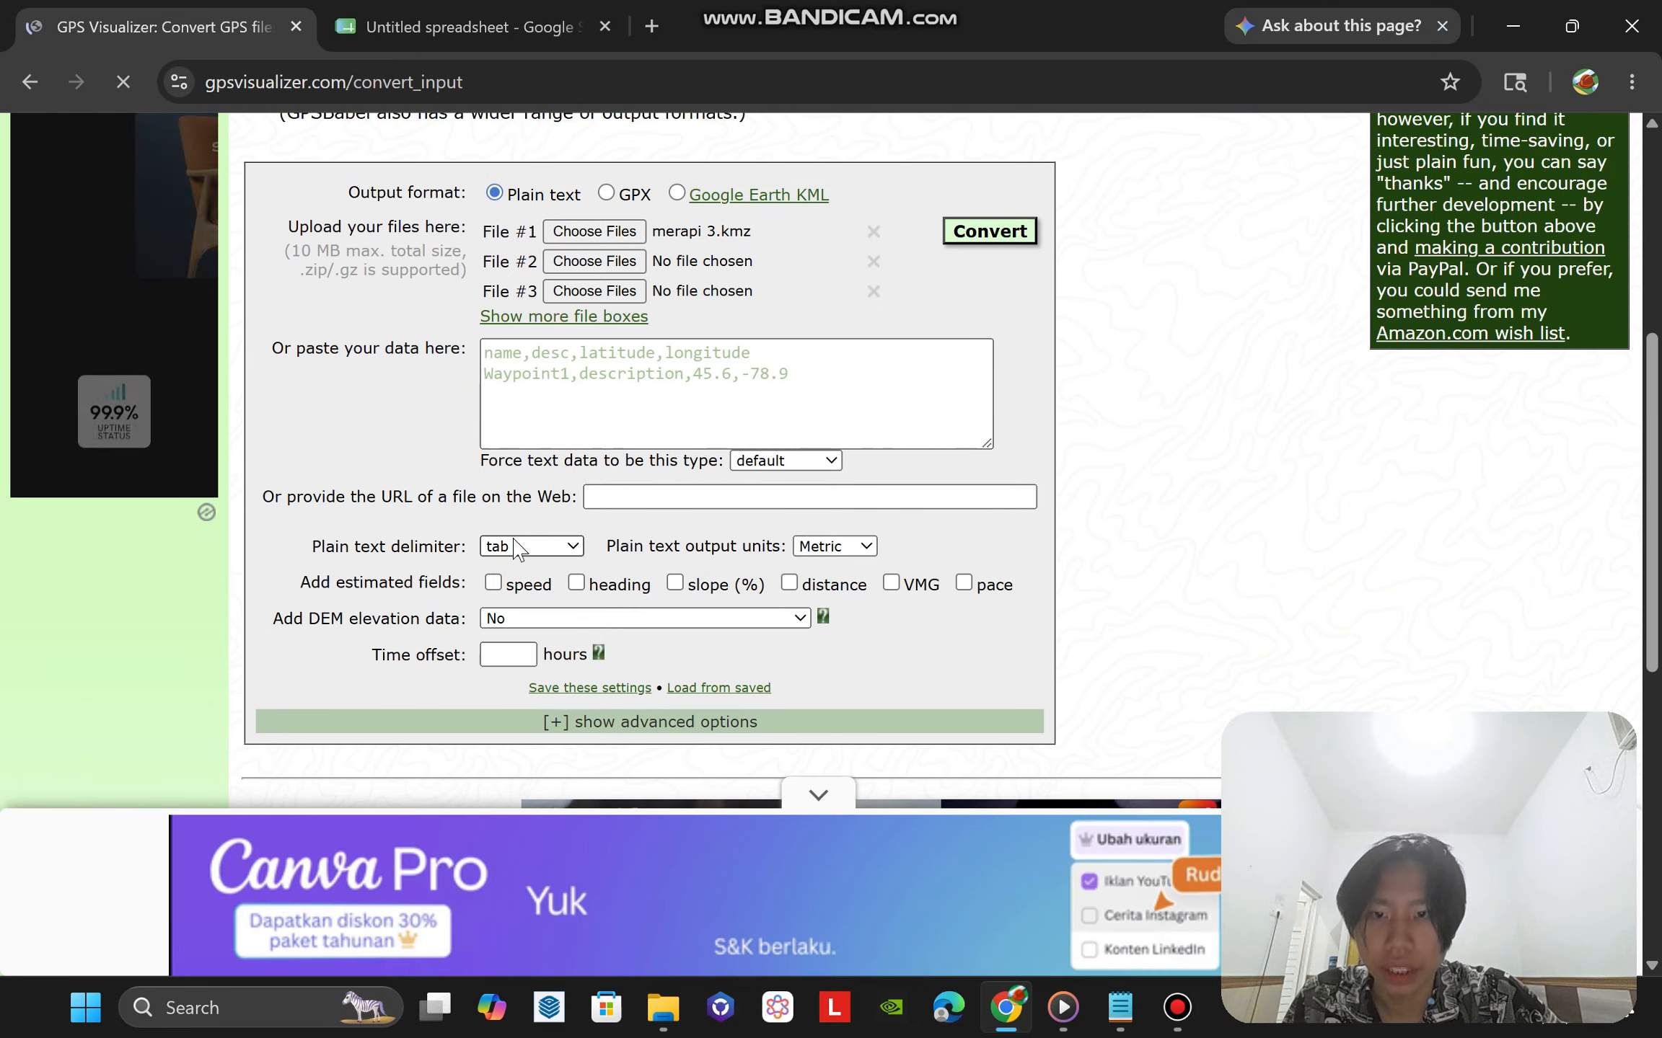
{"action": "left_click", "coordinate": [667, 618]}
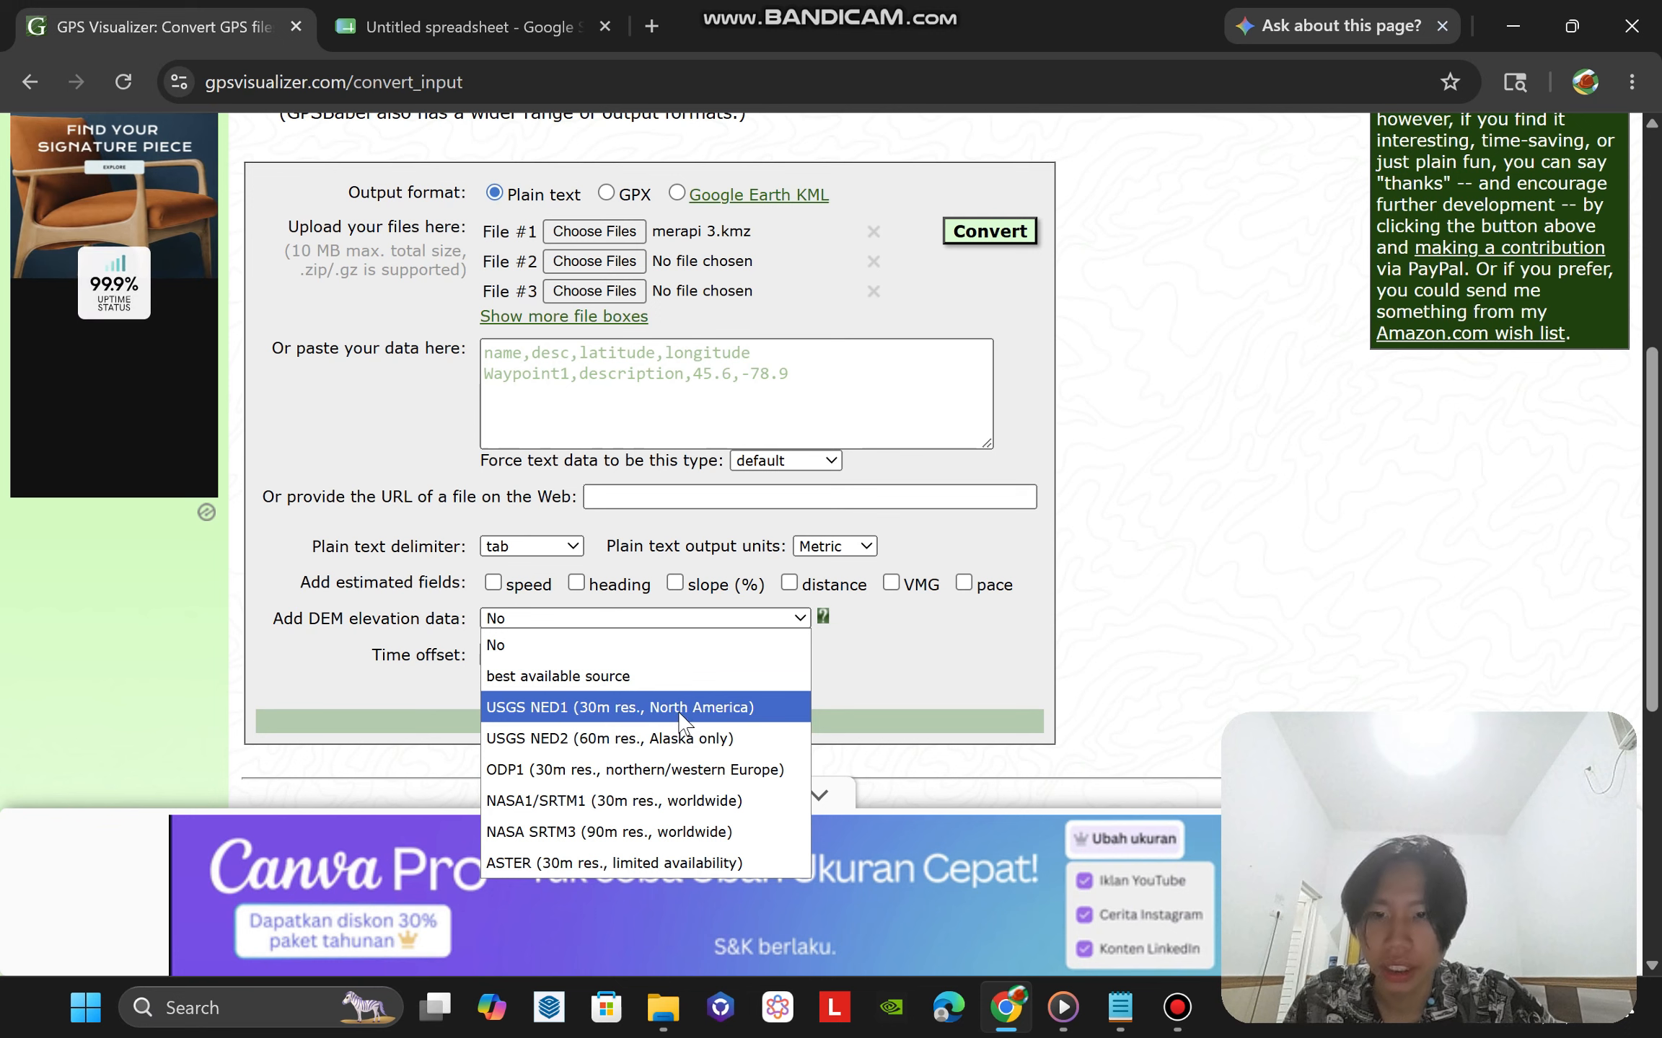
{"action": "left_click", "coordinate": [667, 677]}
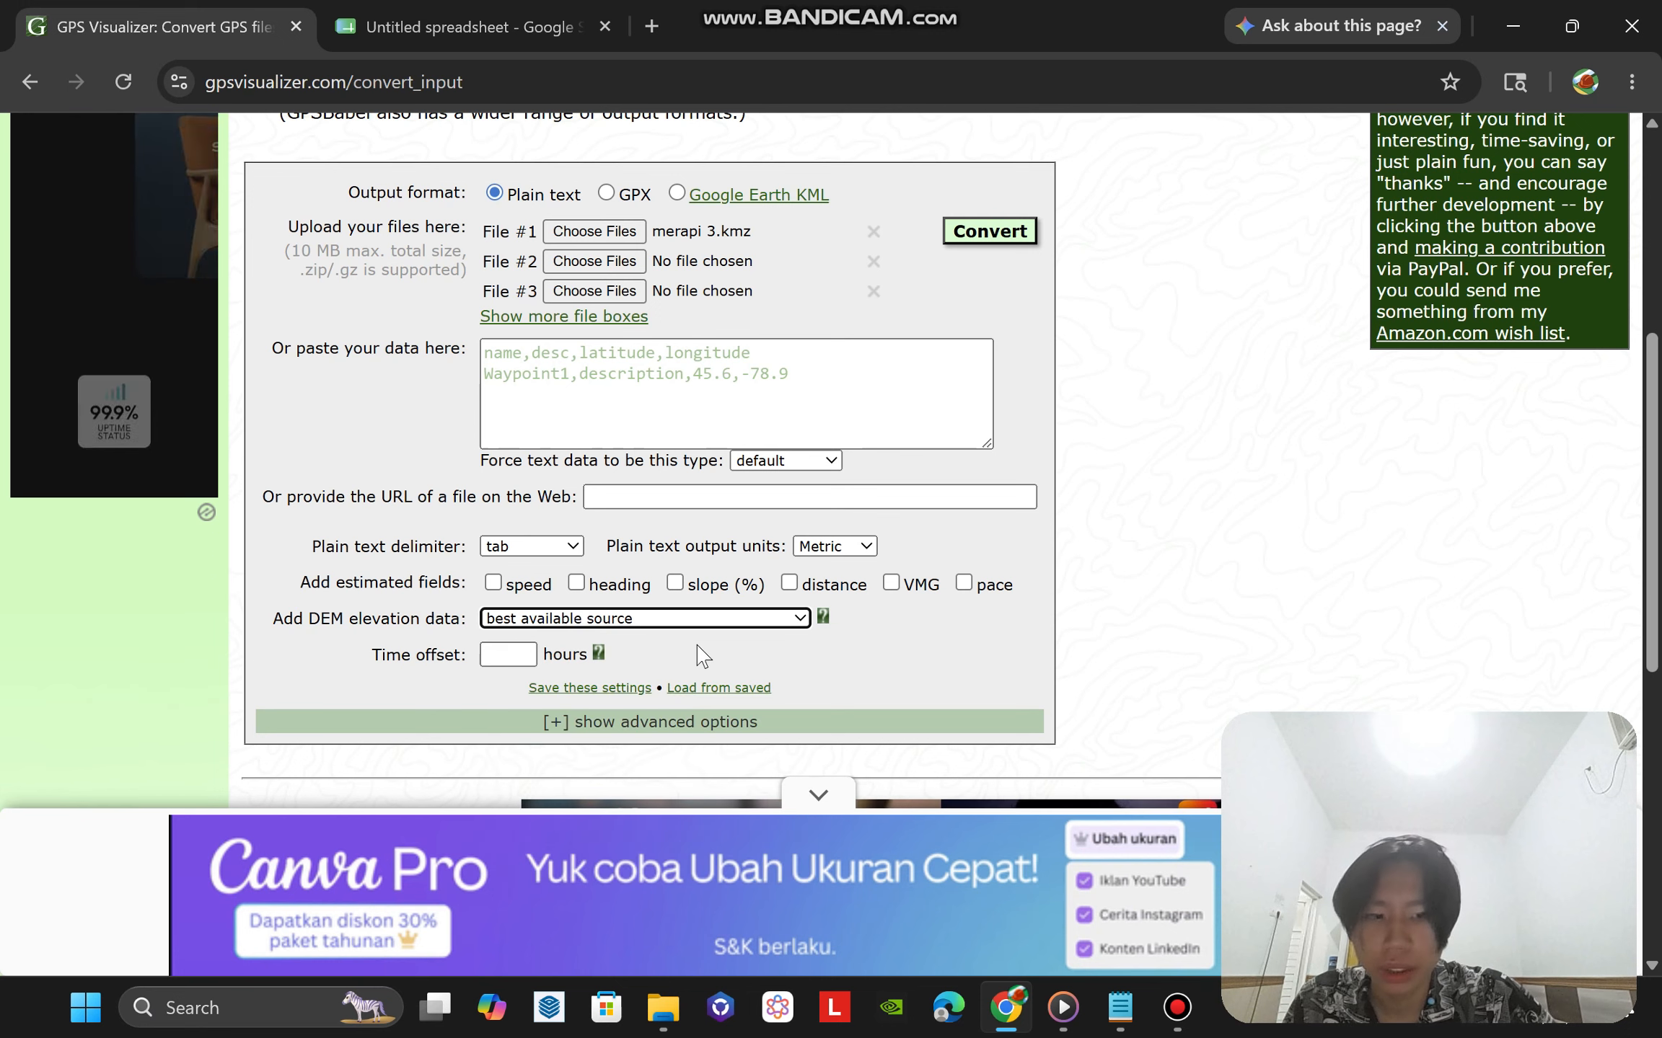
Show the advanced options and set Output UTM coordinates to Yes.
{"action": "scroll", "coordinate": [671, 635], "scroll_direction": "down", "scroll_amount": 2}
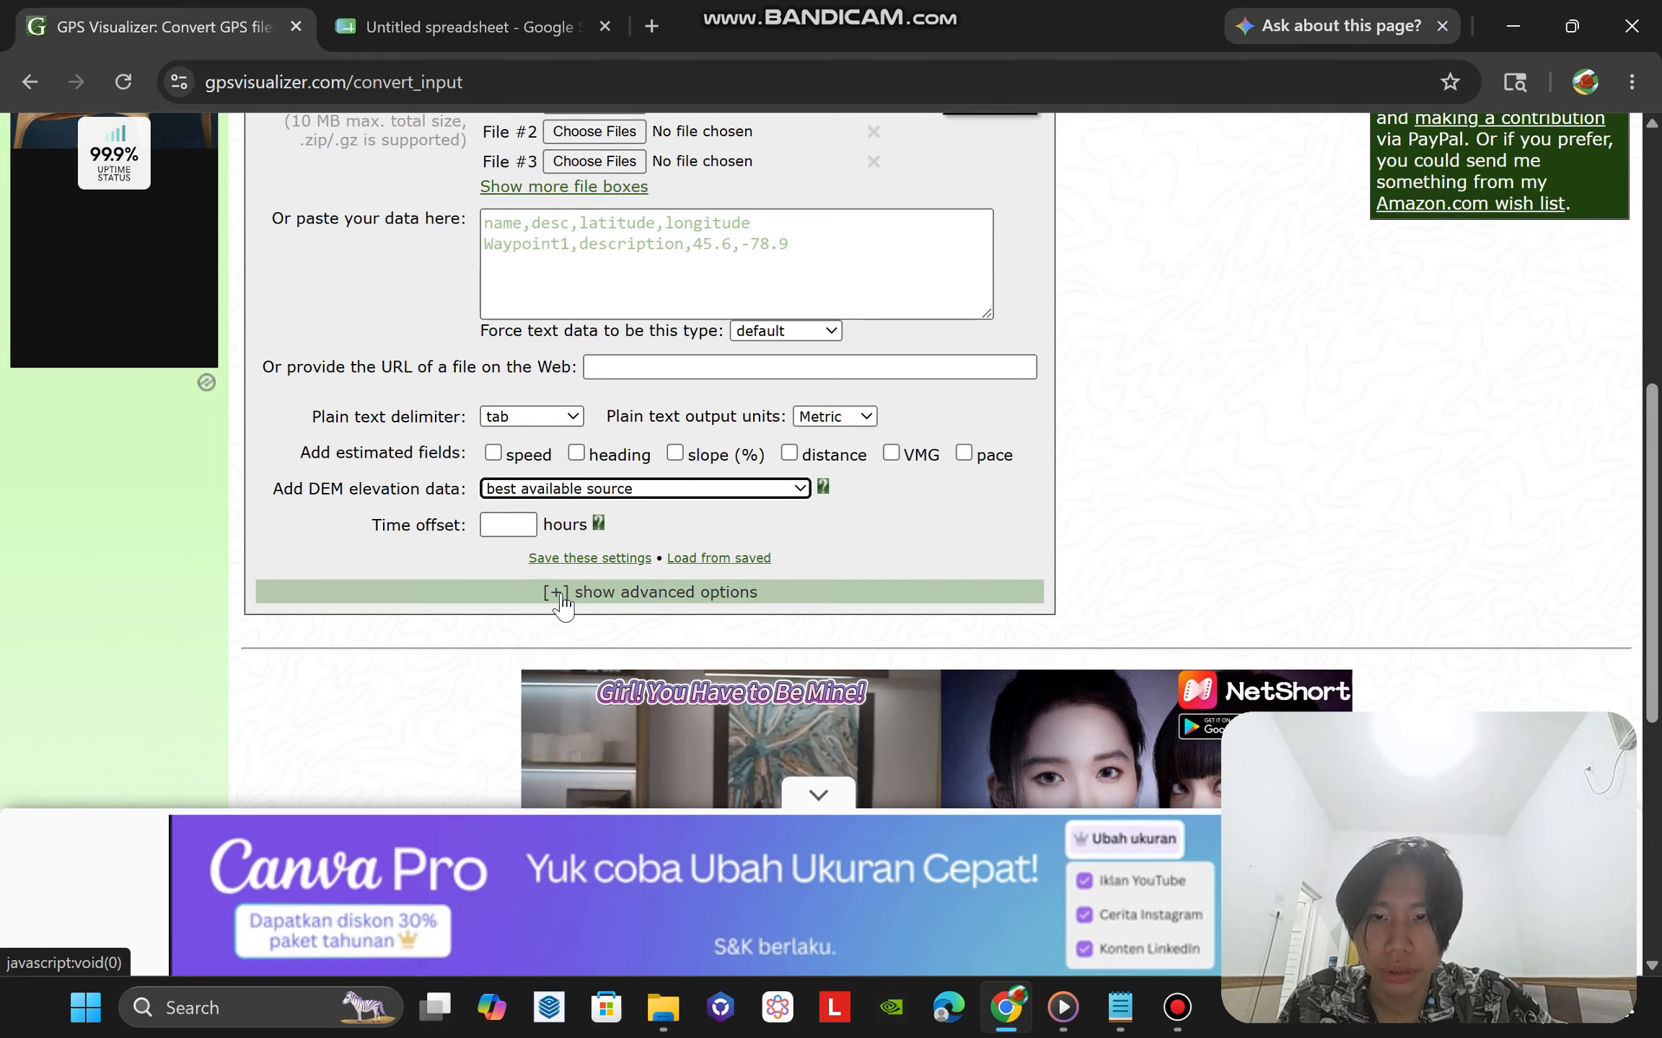
{"action": "left_click", "coordinate": [627, 592]}
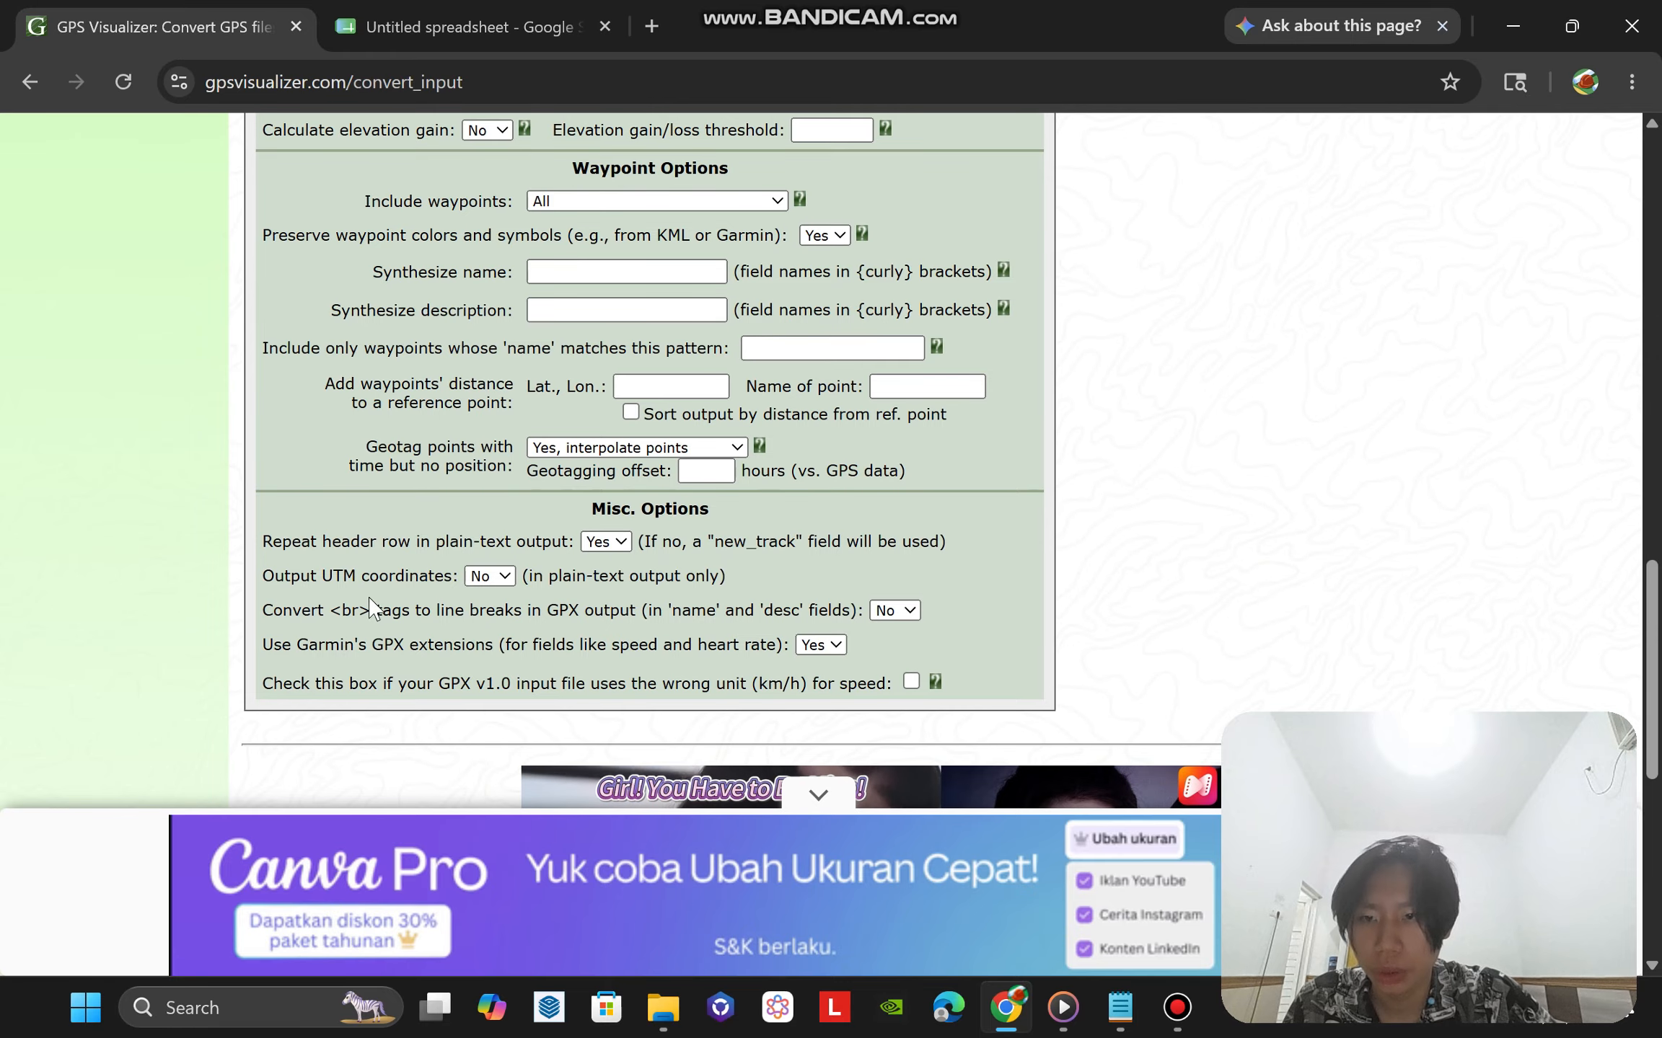
{"action": "left_click", "coordinate": [490, 576]}
{"action": "left_click", "coordinate": [480, 622]}
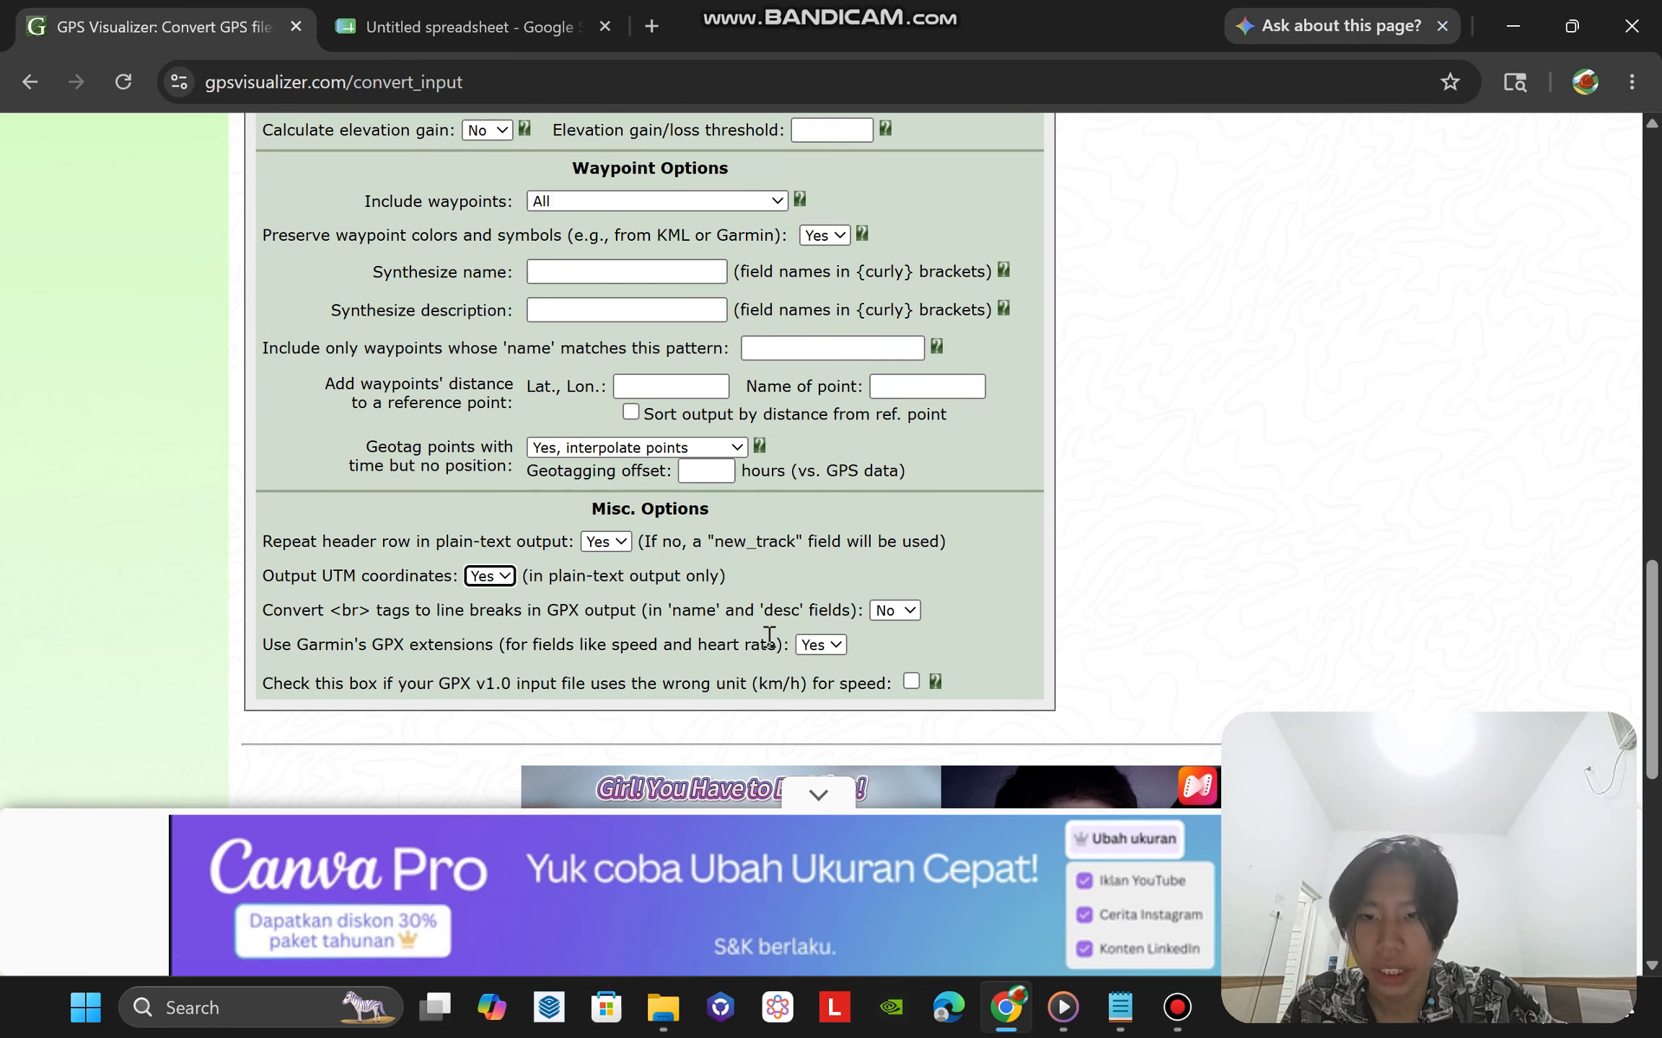
Recheck the conversion settings and convert merapi 3.kmz to plain text.
{"action": "scroll", "coordinate": [769, 636], "scroll_direction": "up", "scroll_amount": 15}
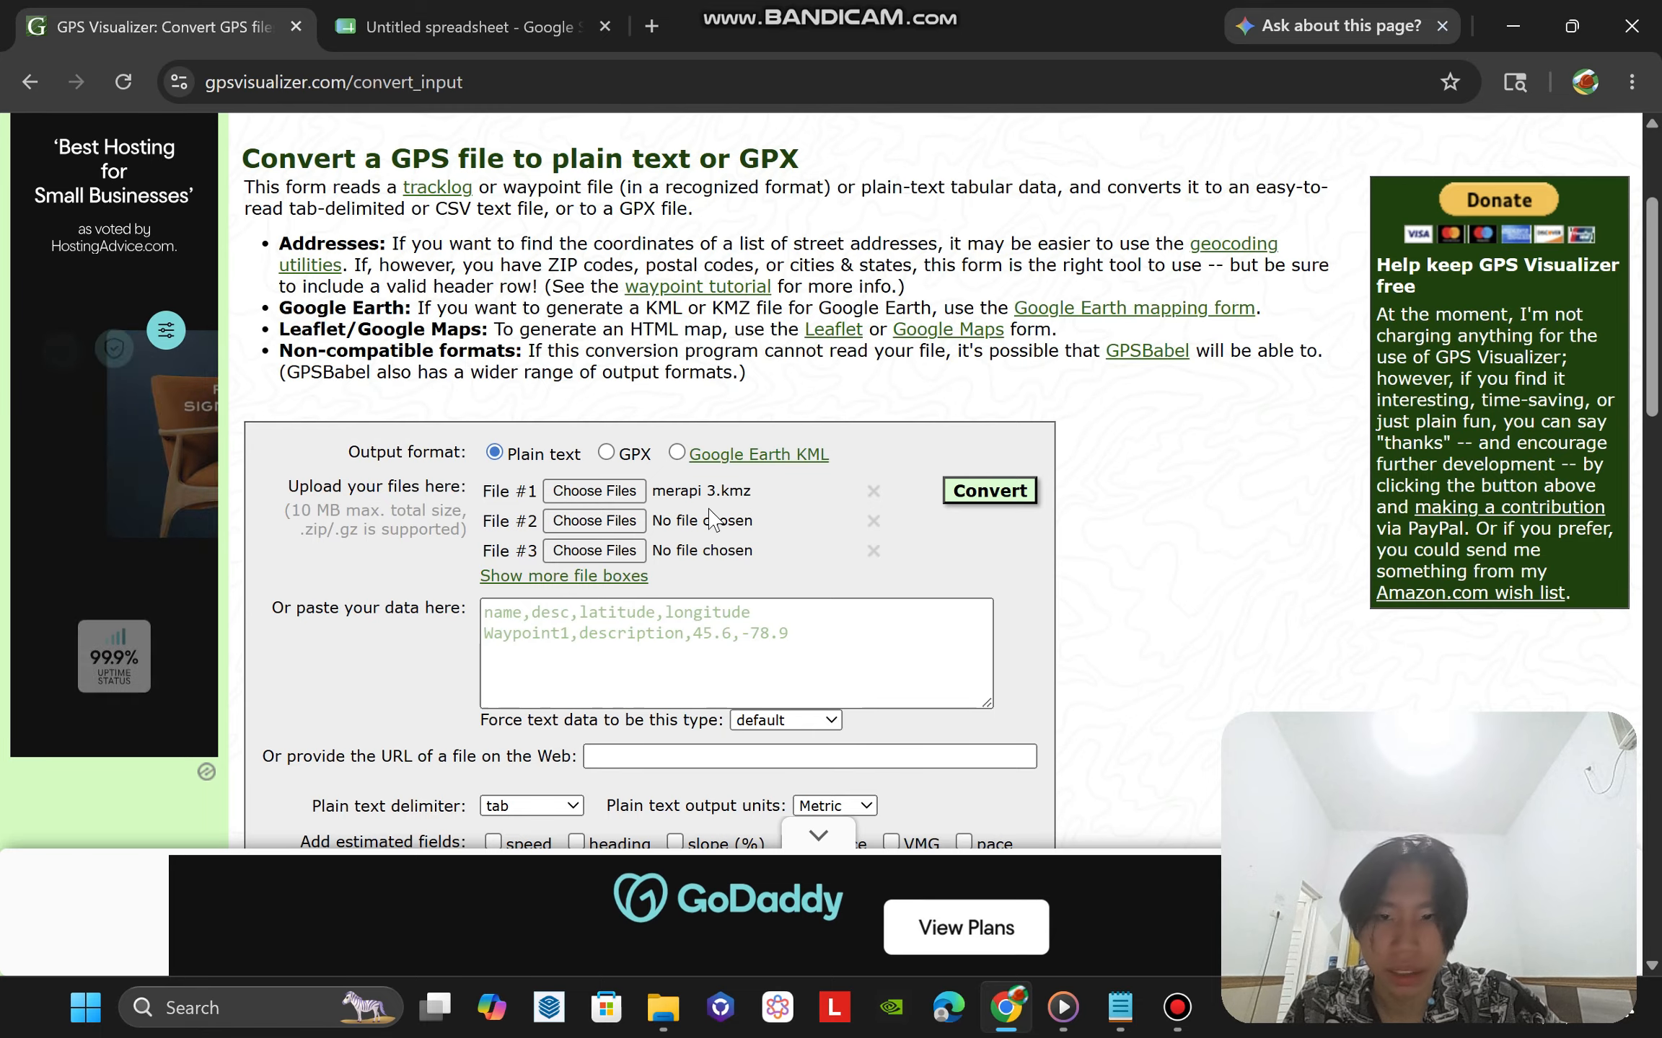
{"action": "scroll", "coordinate": [779, 516], "scroll_direction": "down", "scroll_amount": 2}
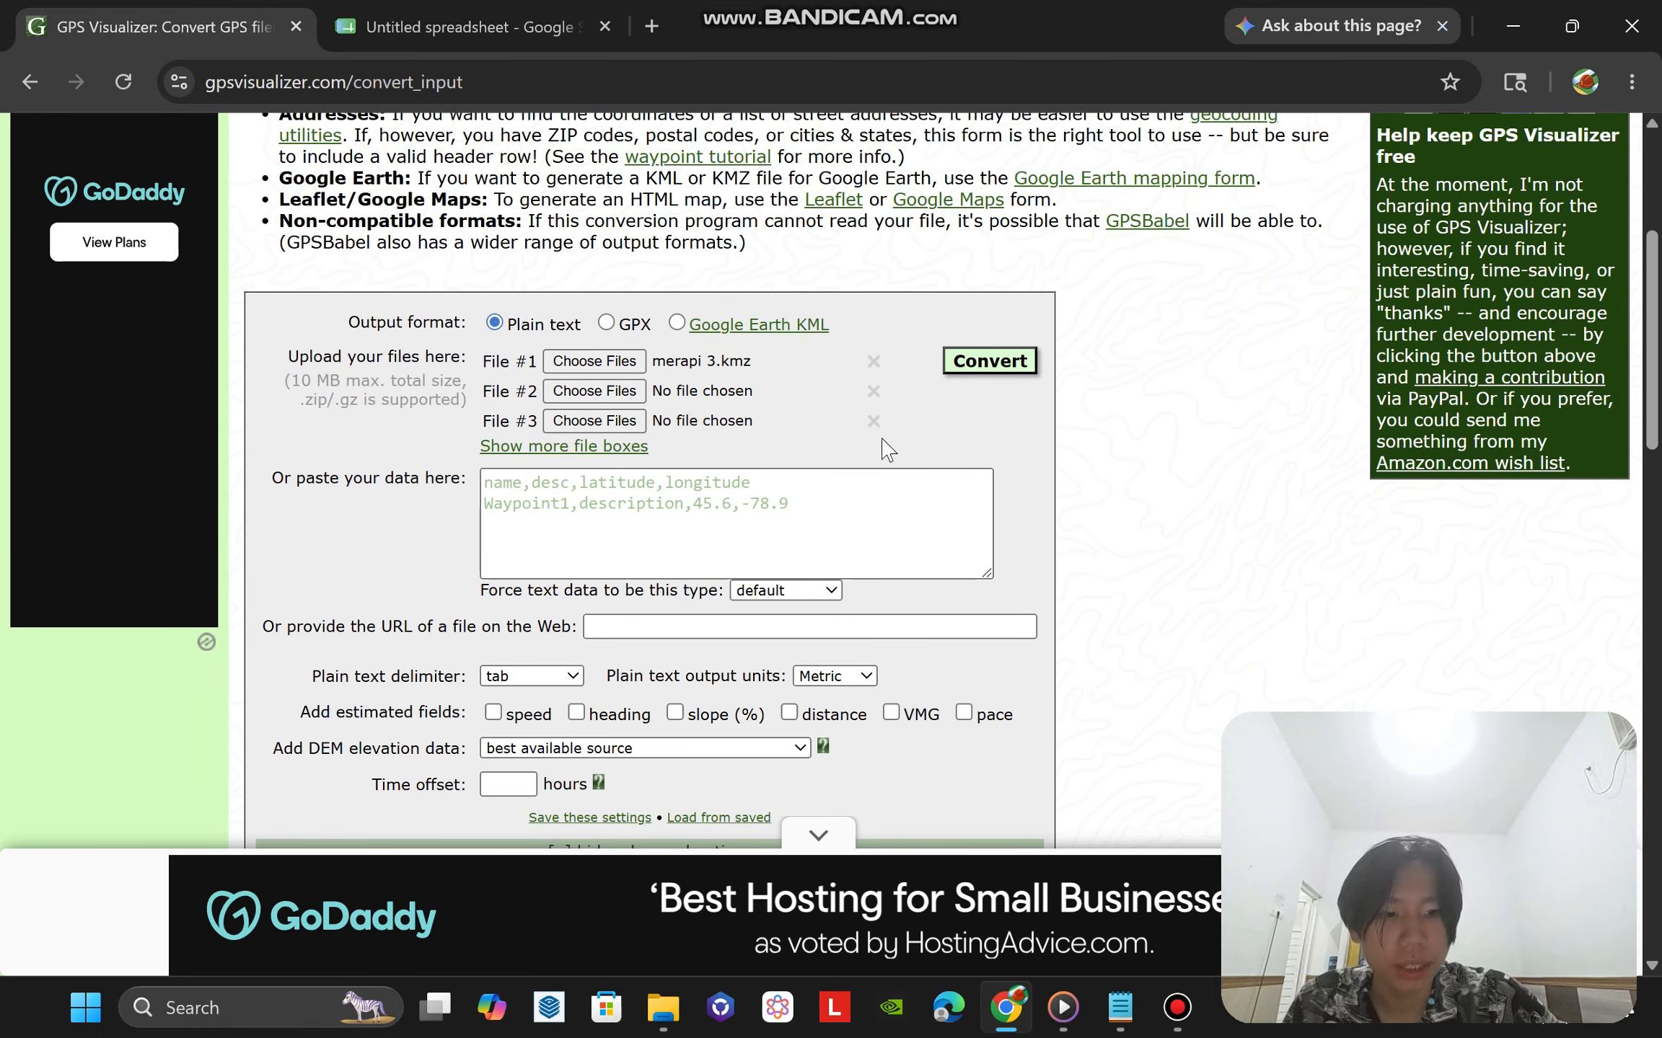
{"action": "scroll", "coordinate": [611, 520], "scroll_direction": "down", "scroll_amount": 3}
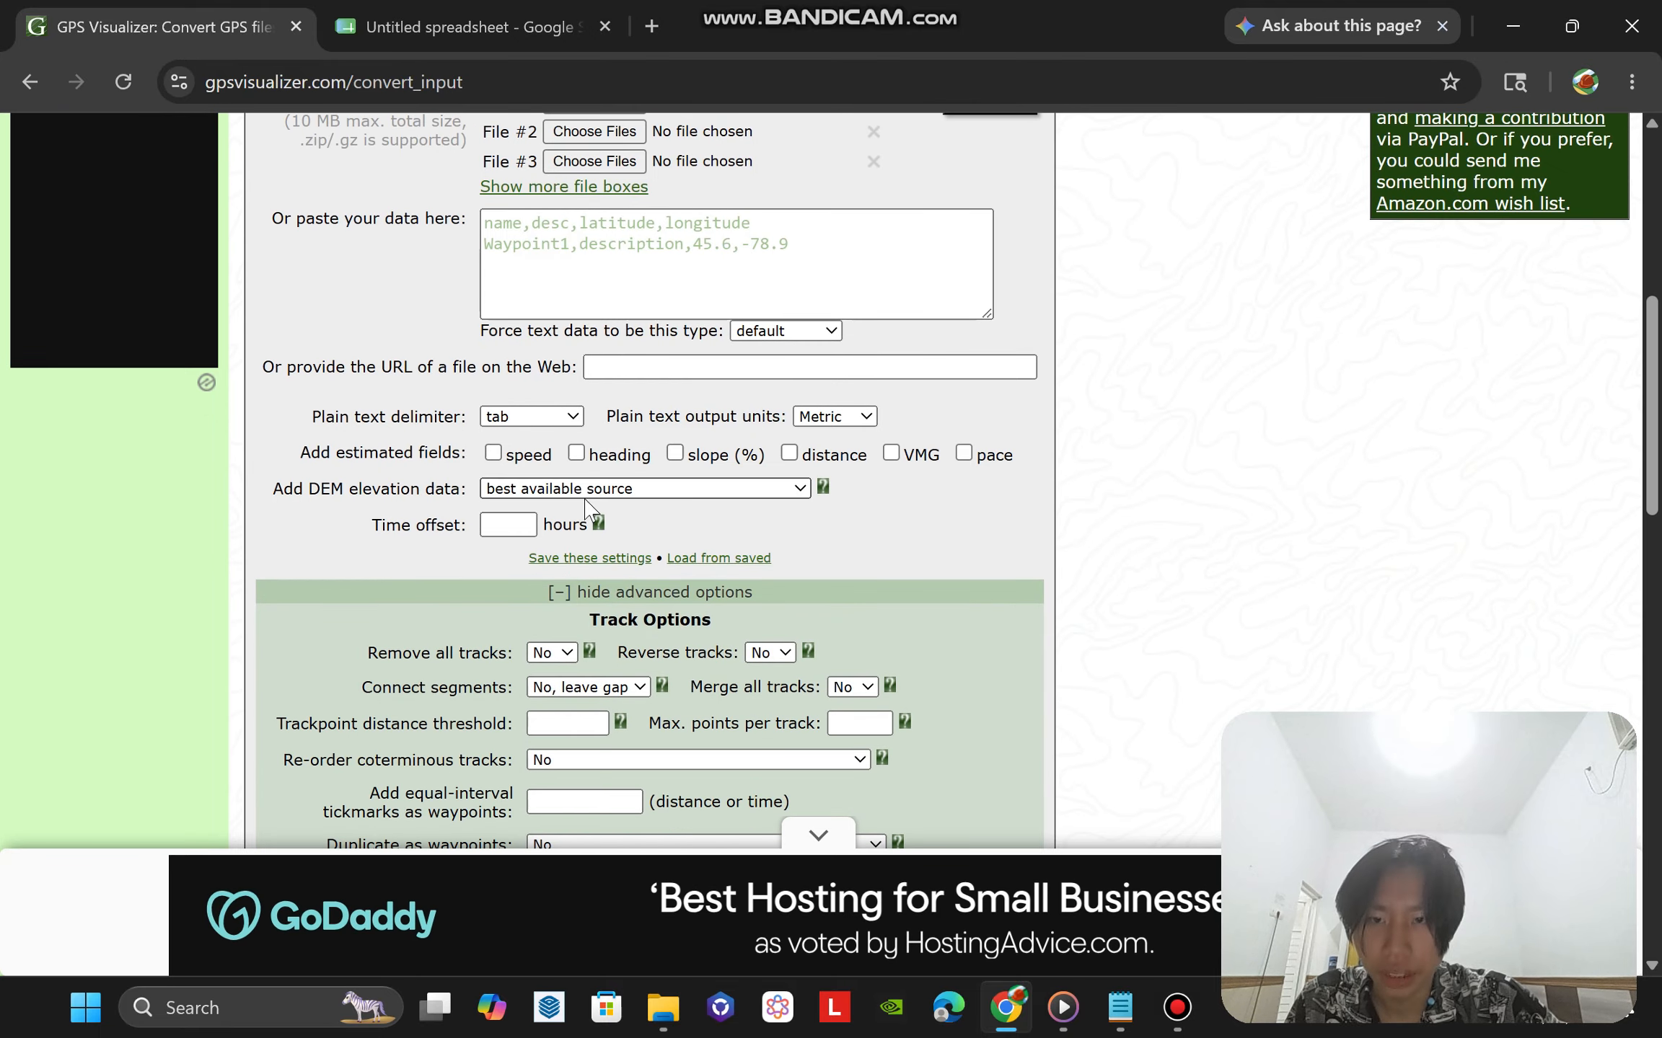
{"action": "scroll", "coordinate": [703, 535], "scroll_direction": "down", "scroll_amount": 5}
{"action": "scroll", "coordinate": [703, 535], "scroll_direction": "down", "scroll_amount": 10}
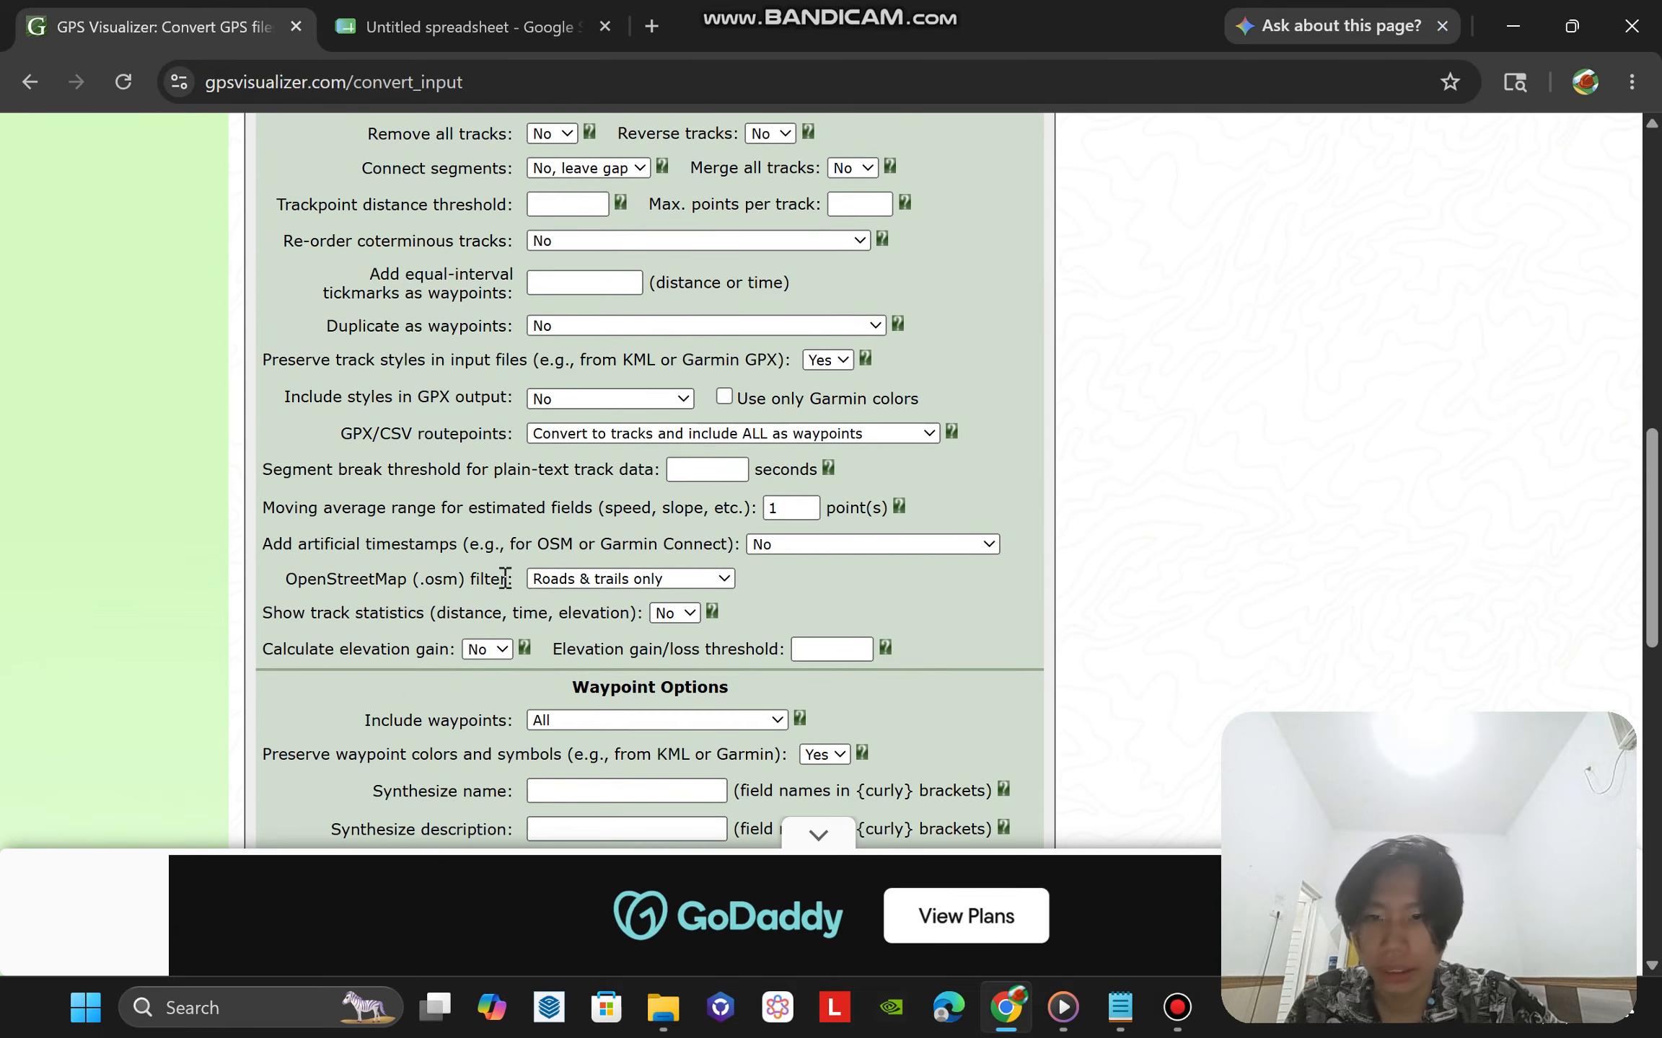
{"action": "scroll", "coordinate": [337, 498], "scroll_direction": "up", "scroll_amount": 1}
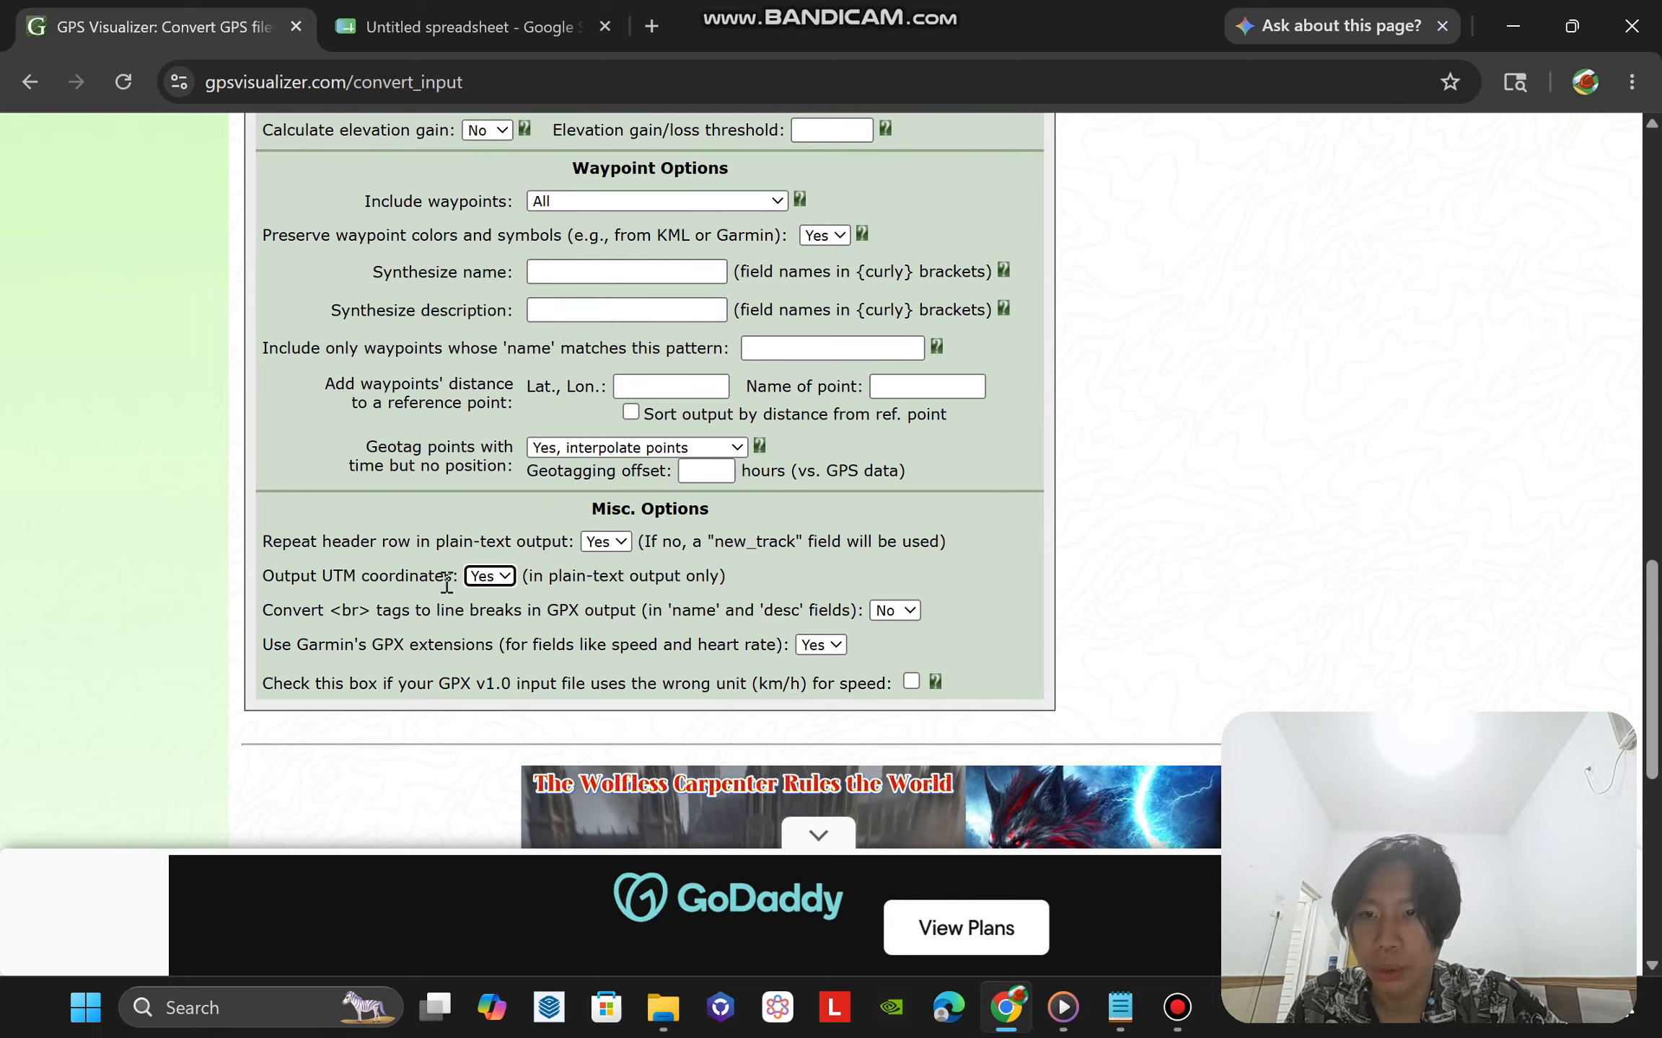
{"action": "scroll", "coordinate": [918, 595], "scroll_direction": "up", "scroll_amount": 6}
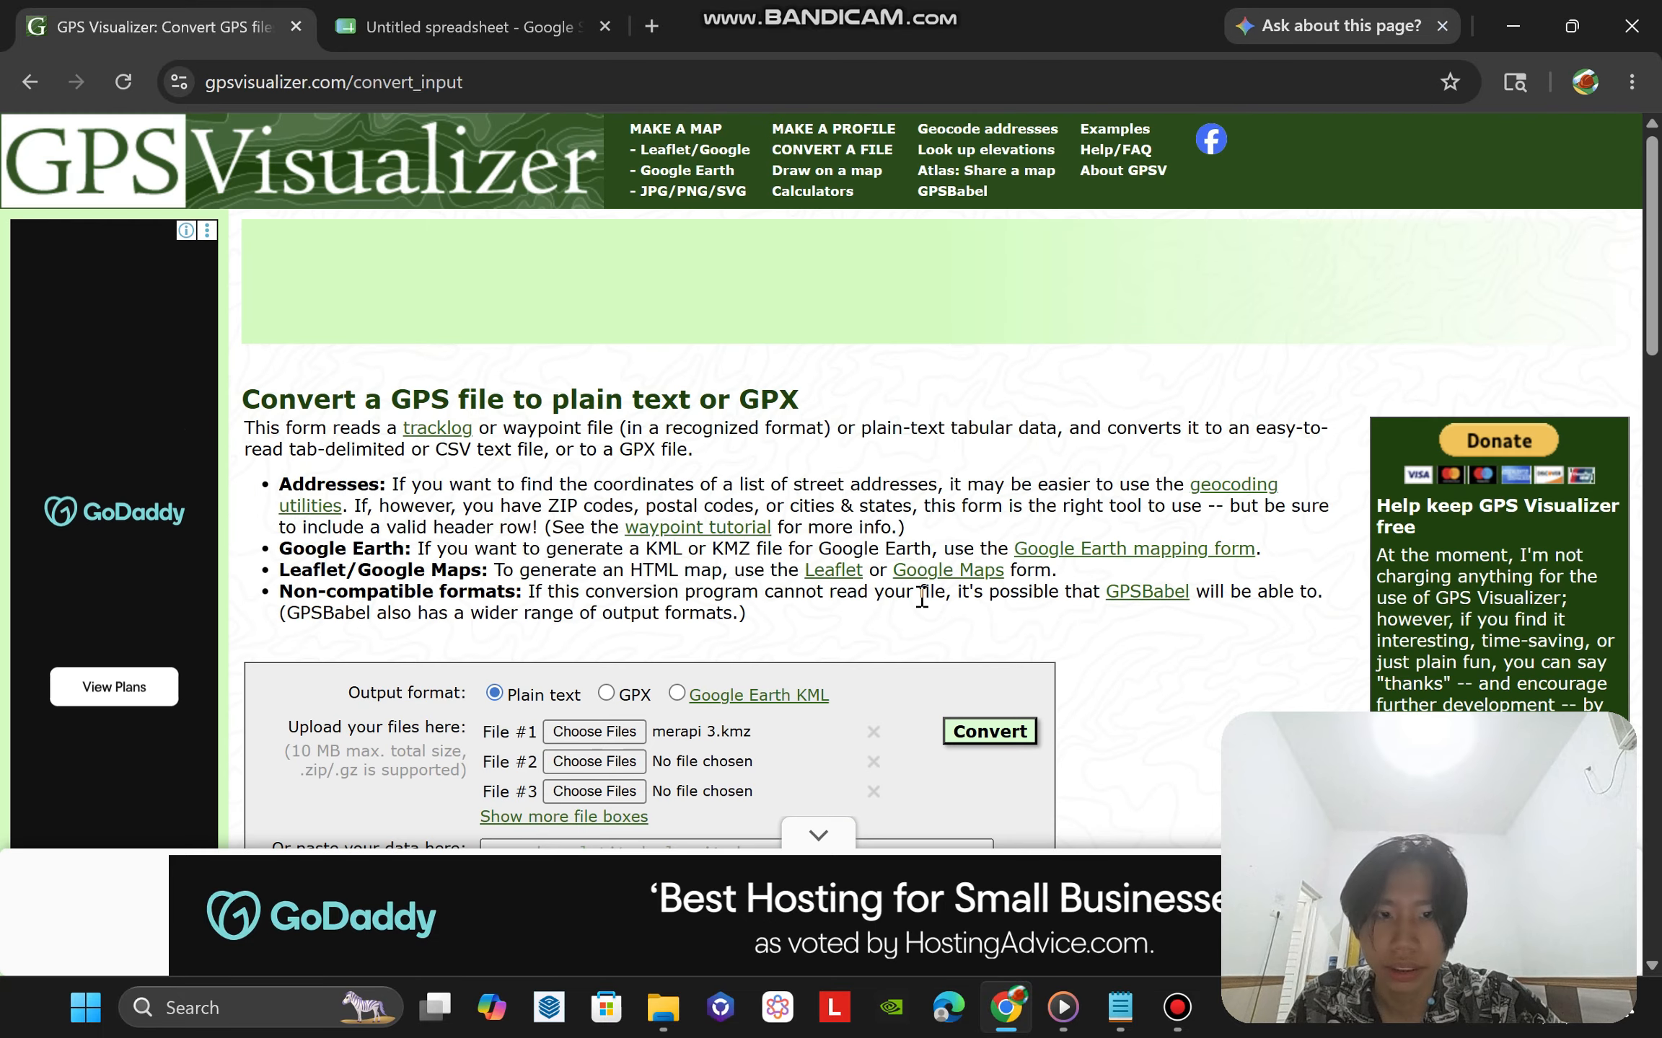
{"action": "scroll", "coordinate": [920, 595], "scroll_direction": "down", "scroll_amount": 1}
{"action": "left_click", "coordinate": [986, 606]}
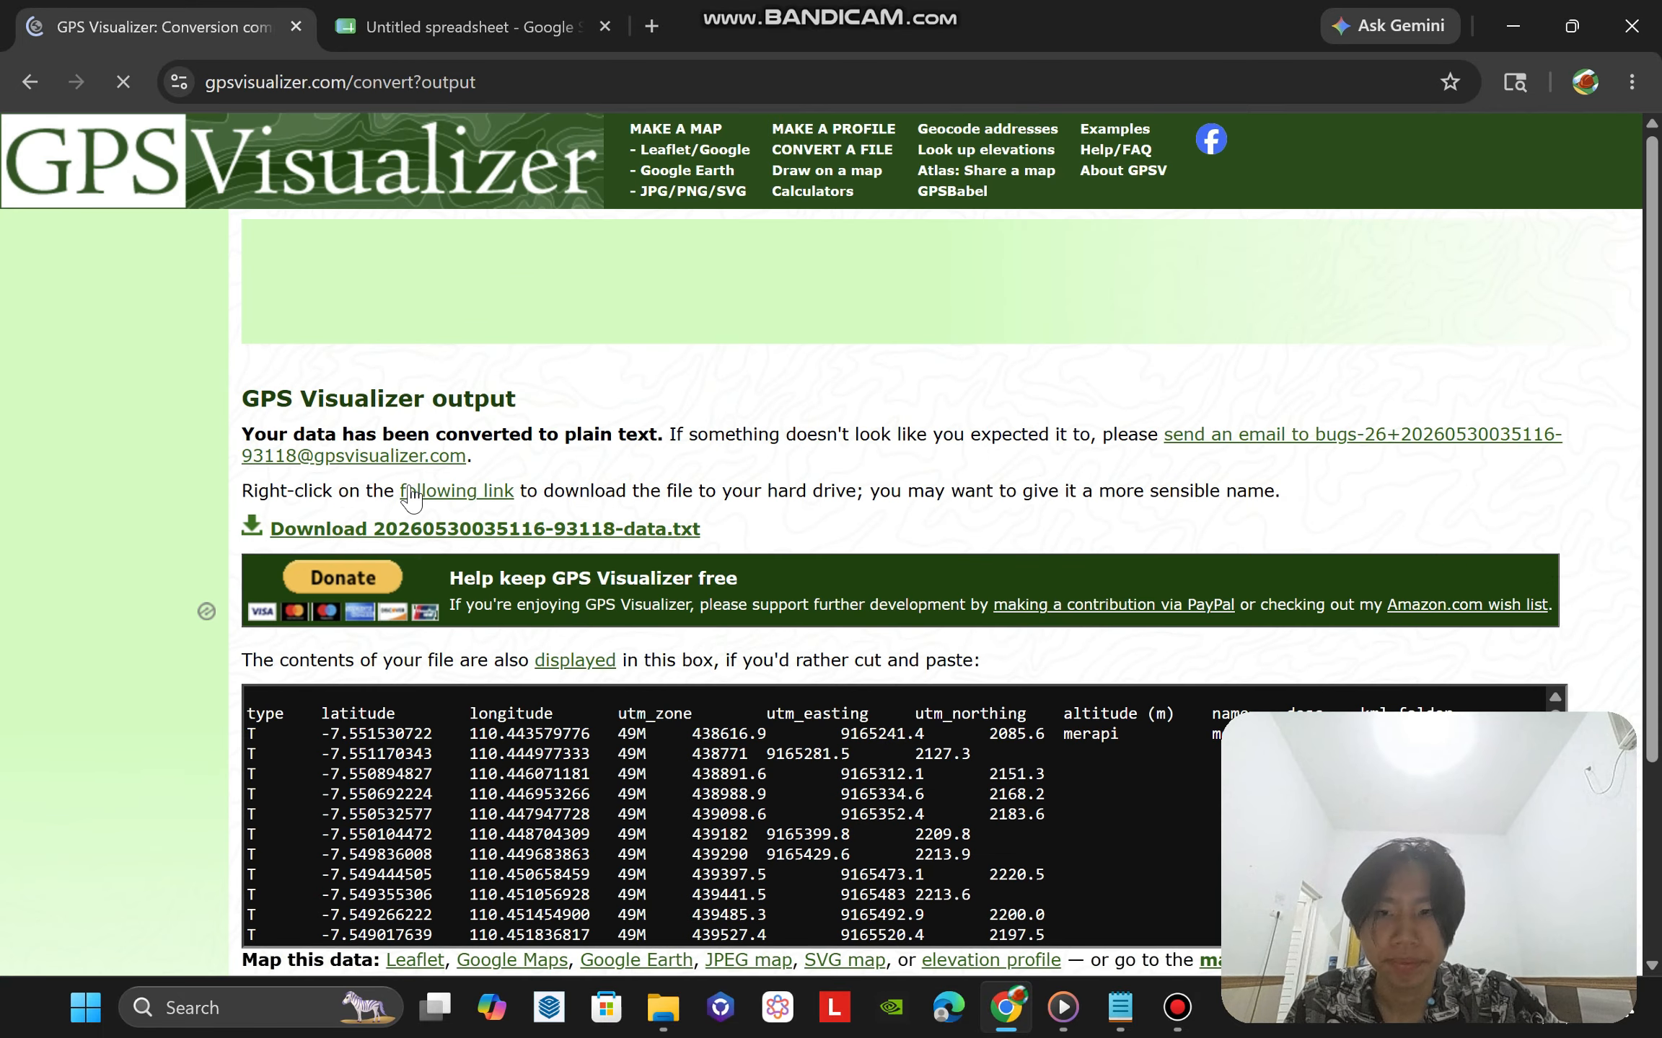
{"action": "scroll", "coordinate": [1077, 486], "scroll_direction": "down", "scroll_amount": 3}
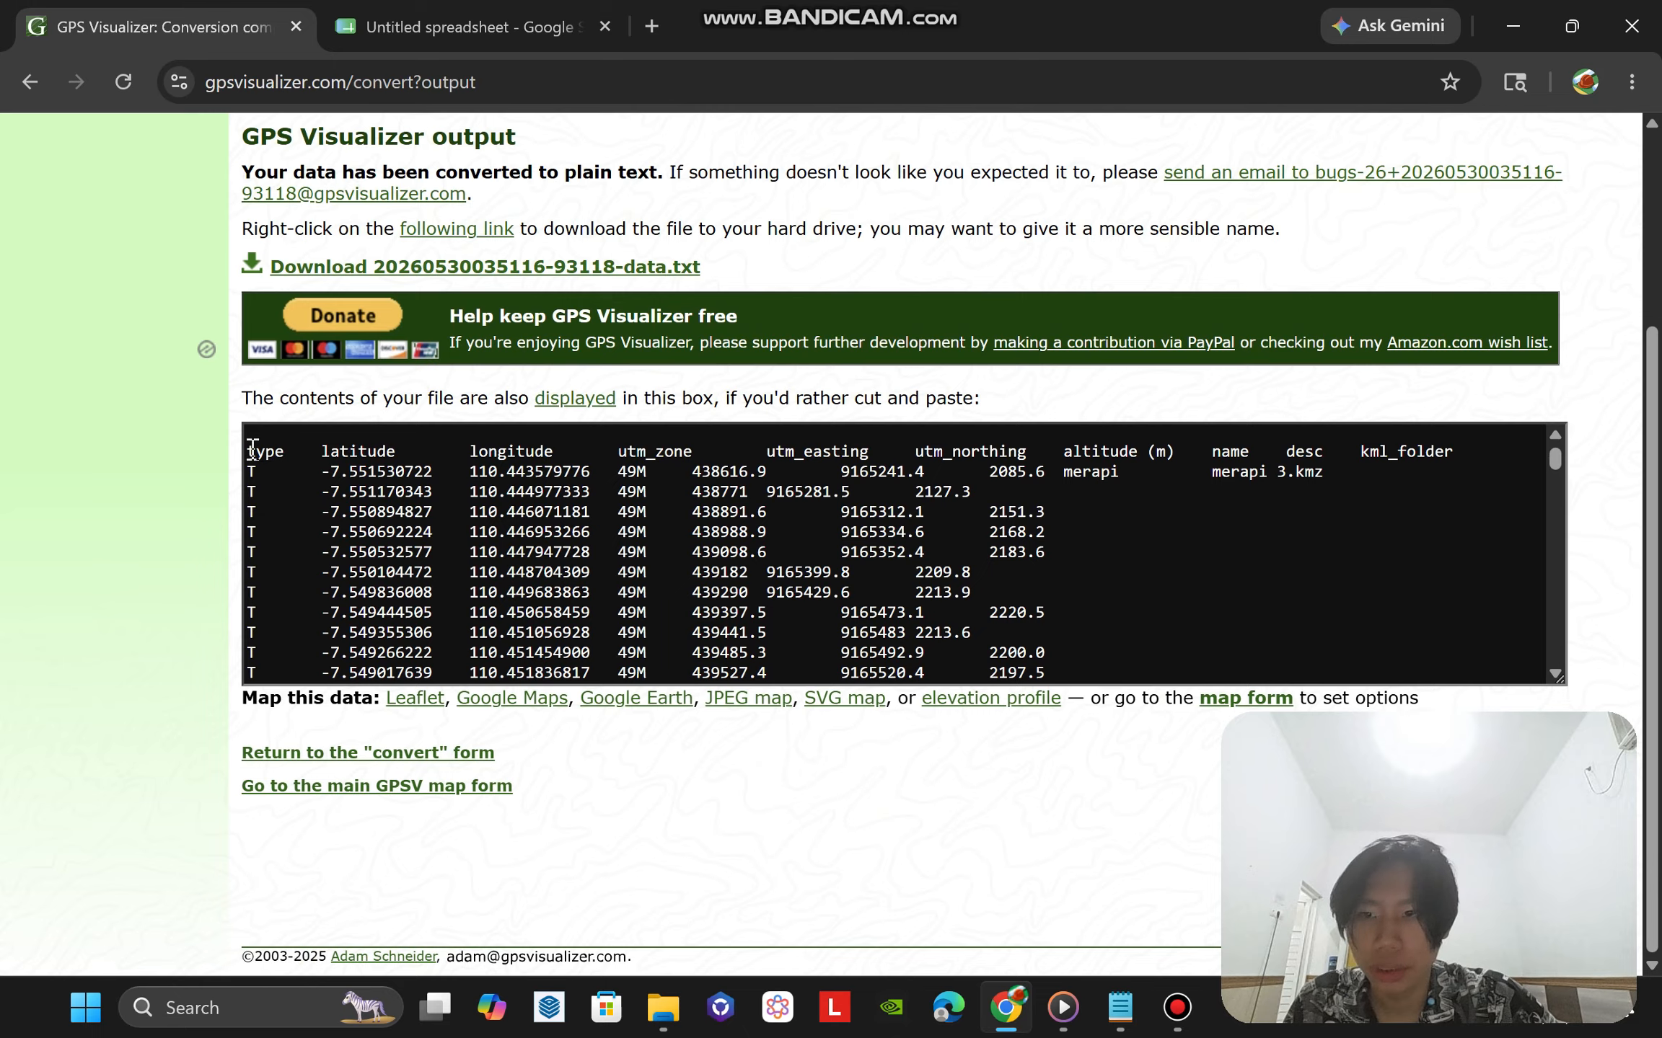
Select and copy the entire converted coordinate text in the output box.
{"action": "left_click_drag", "start_coordinate": [249, 455], "coordinate": [1074, 640]}
{"action": "scroll", "coordinate": [1075, 641], "scroll_direction": "up", "scroll_amount": 7}
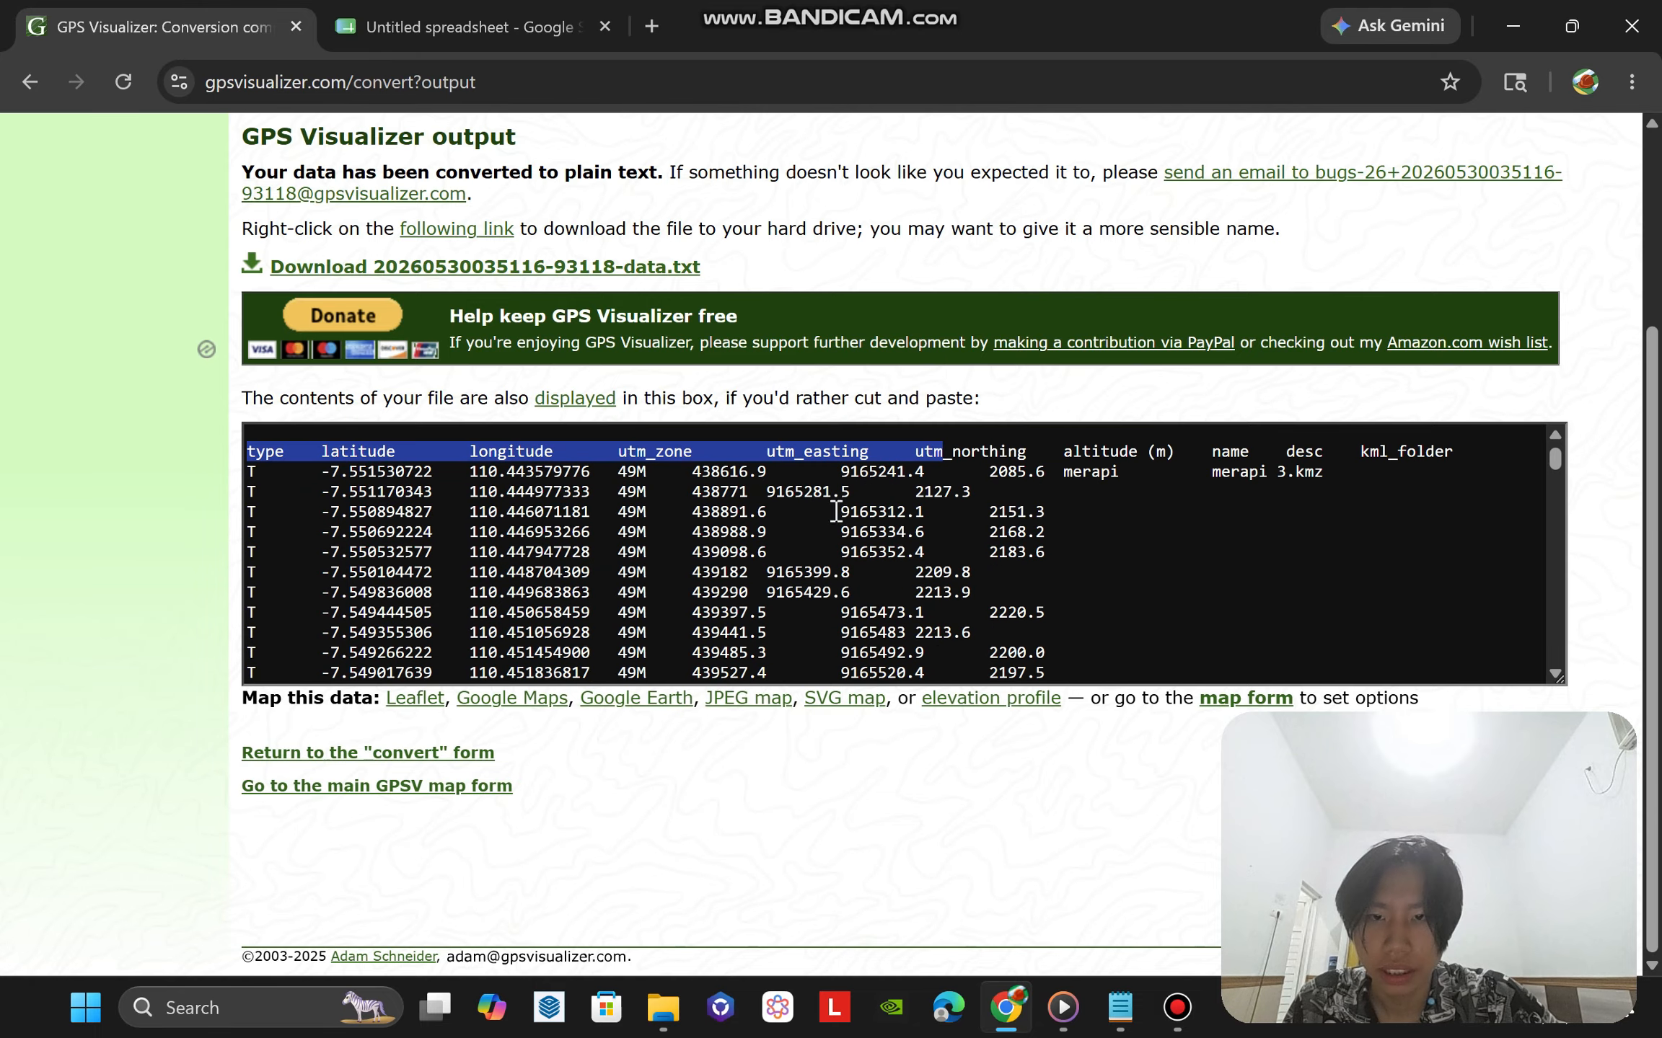
{"action": "left_click", "coordinate": [667, 468]}
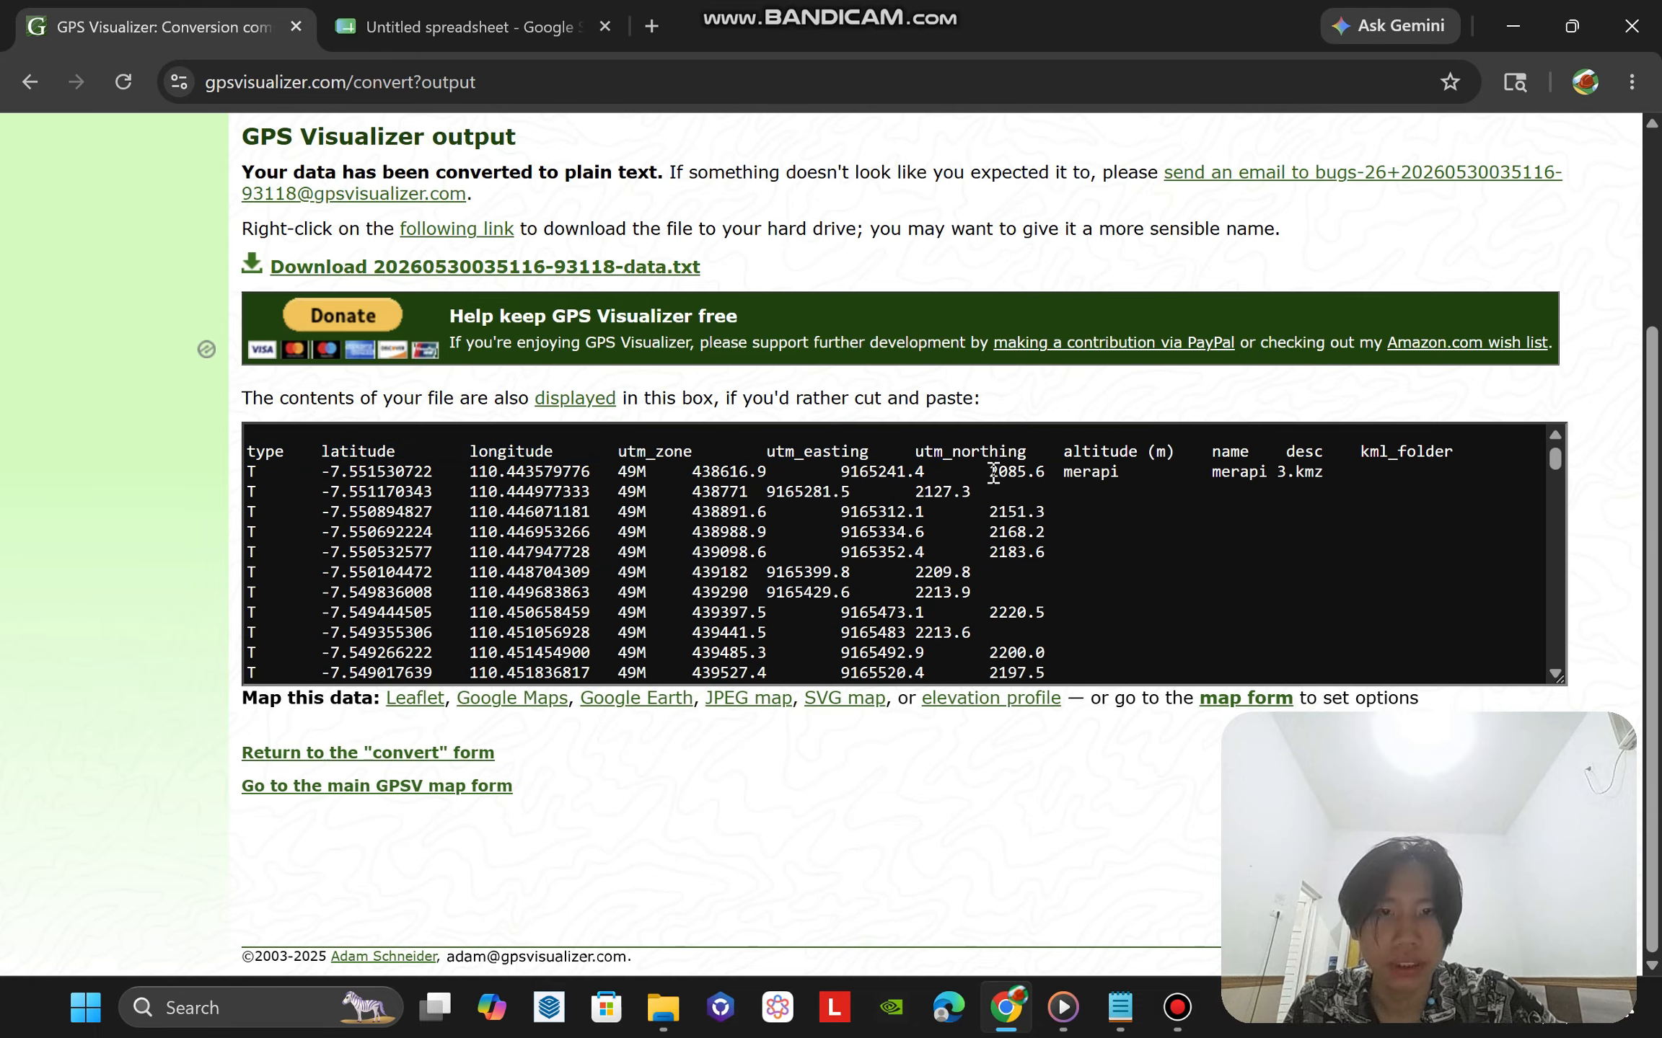
{"action": "left_click_drag", "start_coordinate": [249, 456], "coordinate": [1081, 681]}
{"action": "key", "text": "ctrl+a"}
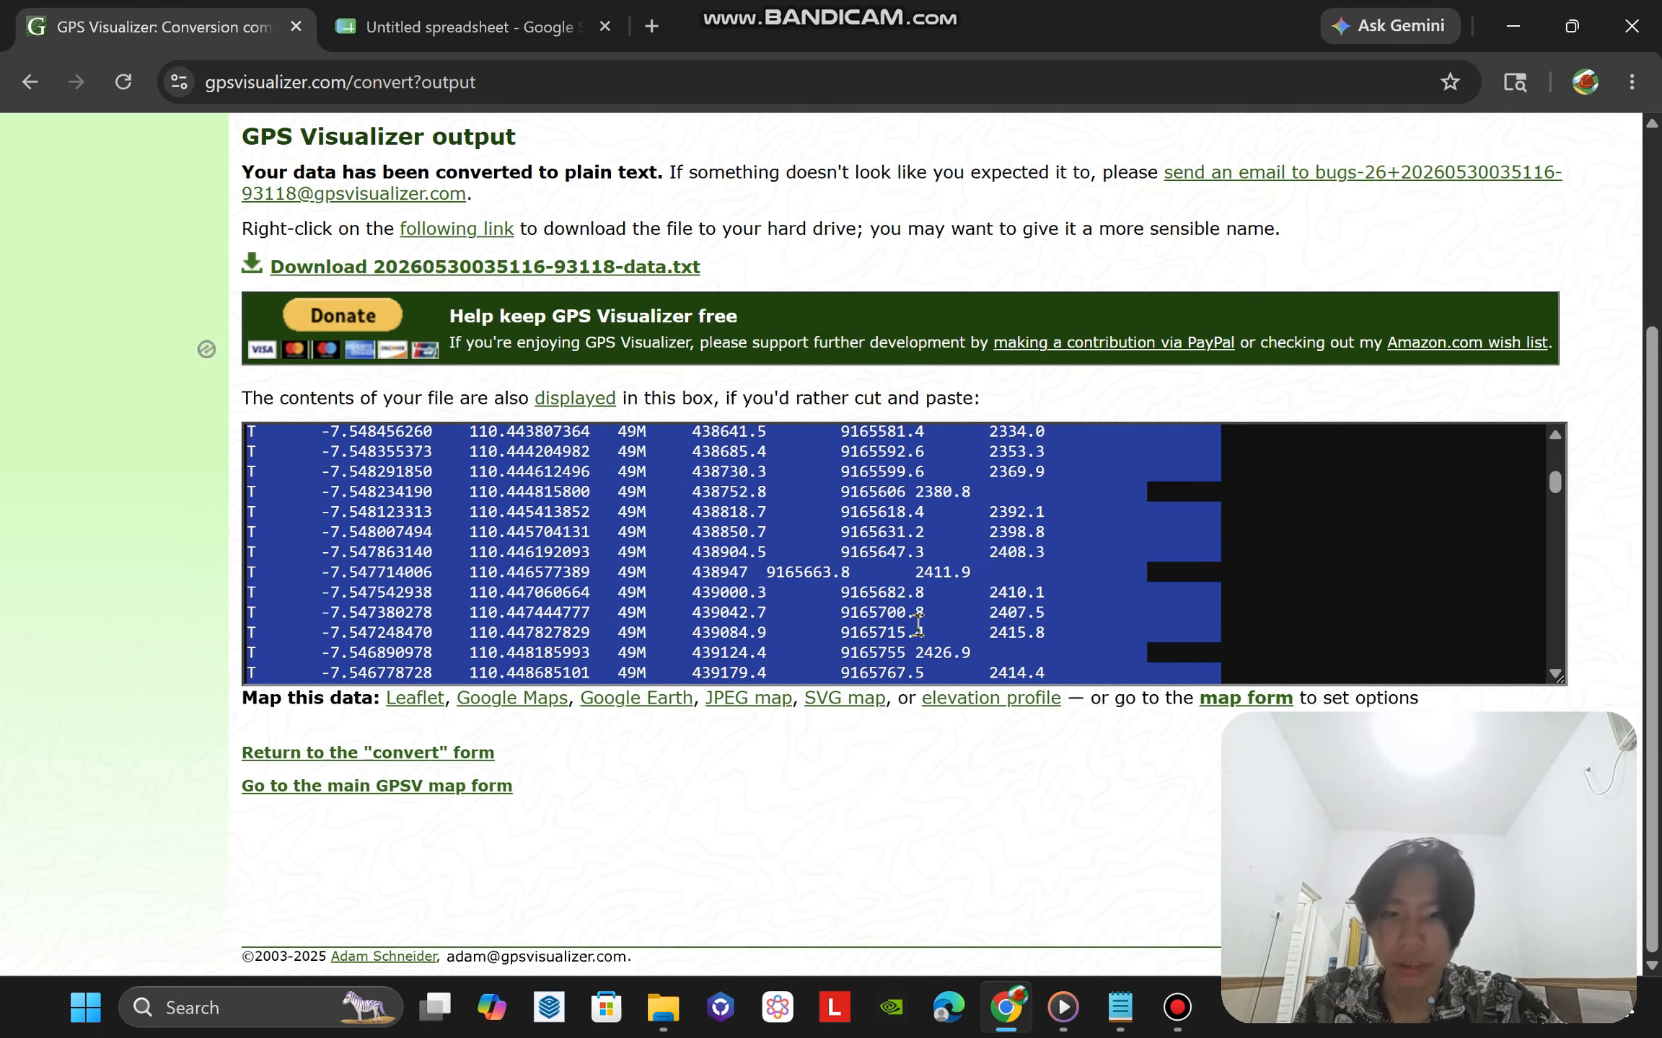
Try to paste the copied output directly into cell A1 of the blank Google Sheets spreadsheet.
{"action": "left_click", "coordinate": [1120, 1008]}
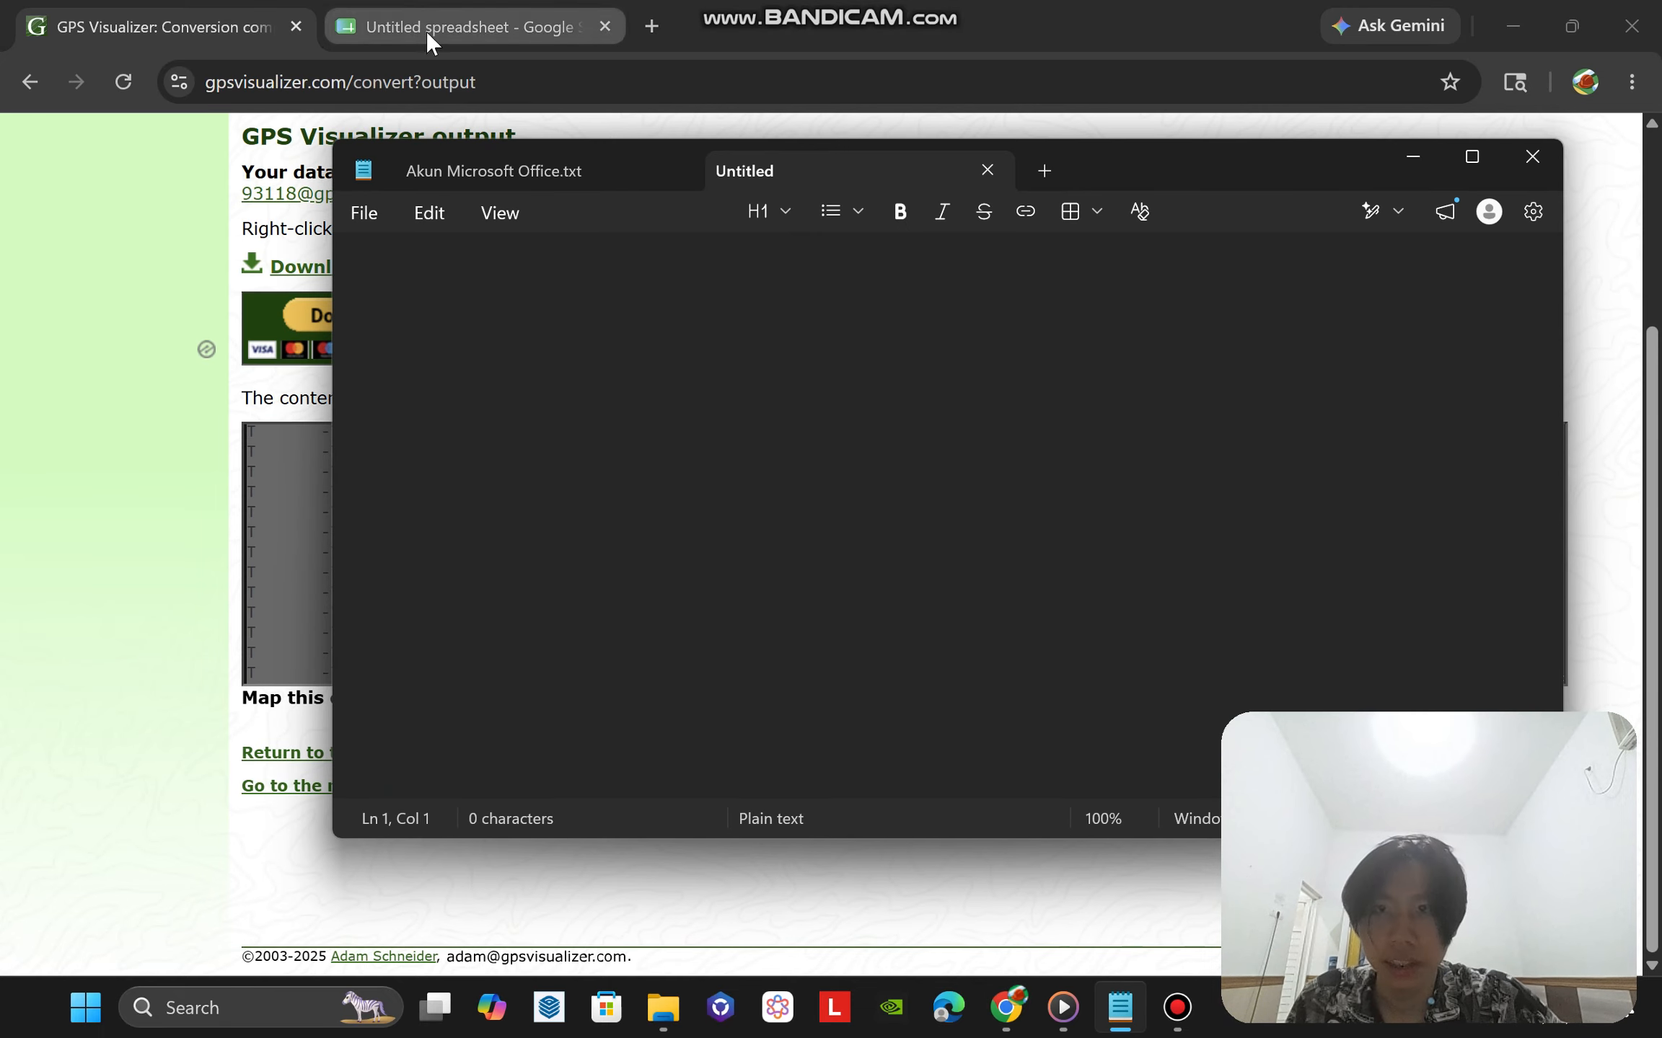
{"action": "left_click", "coordinate": [425, 30]}
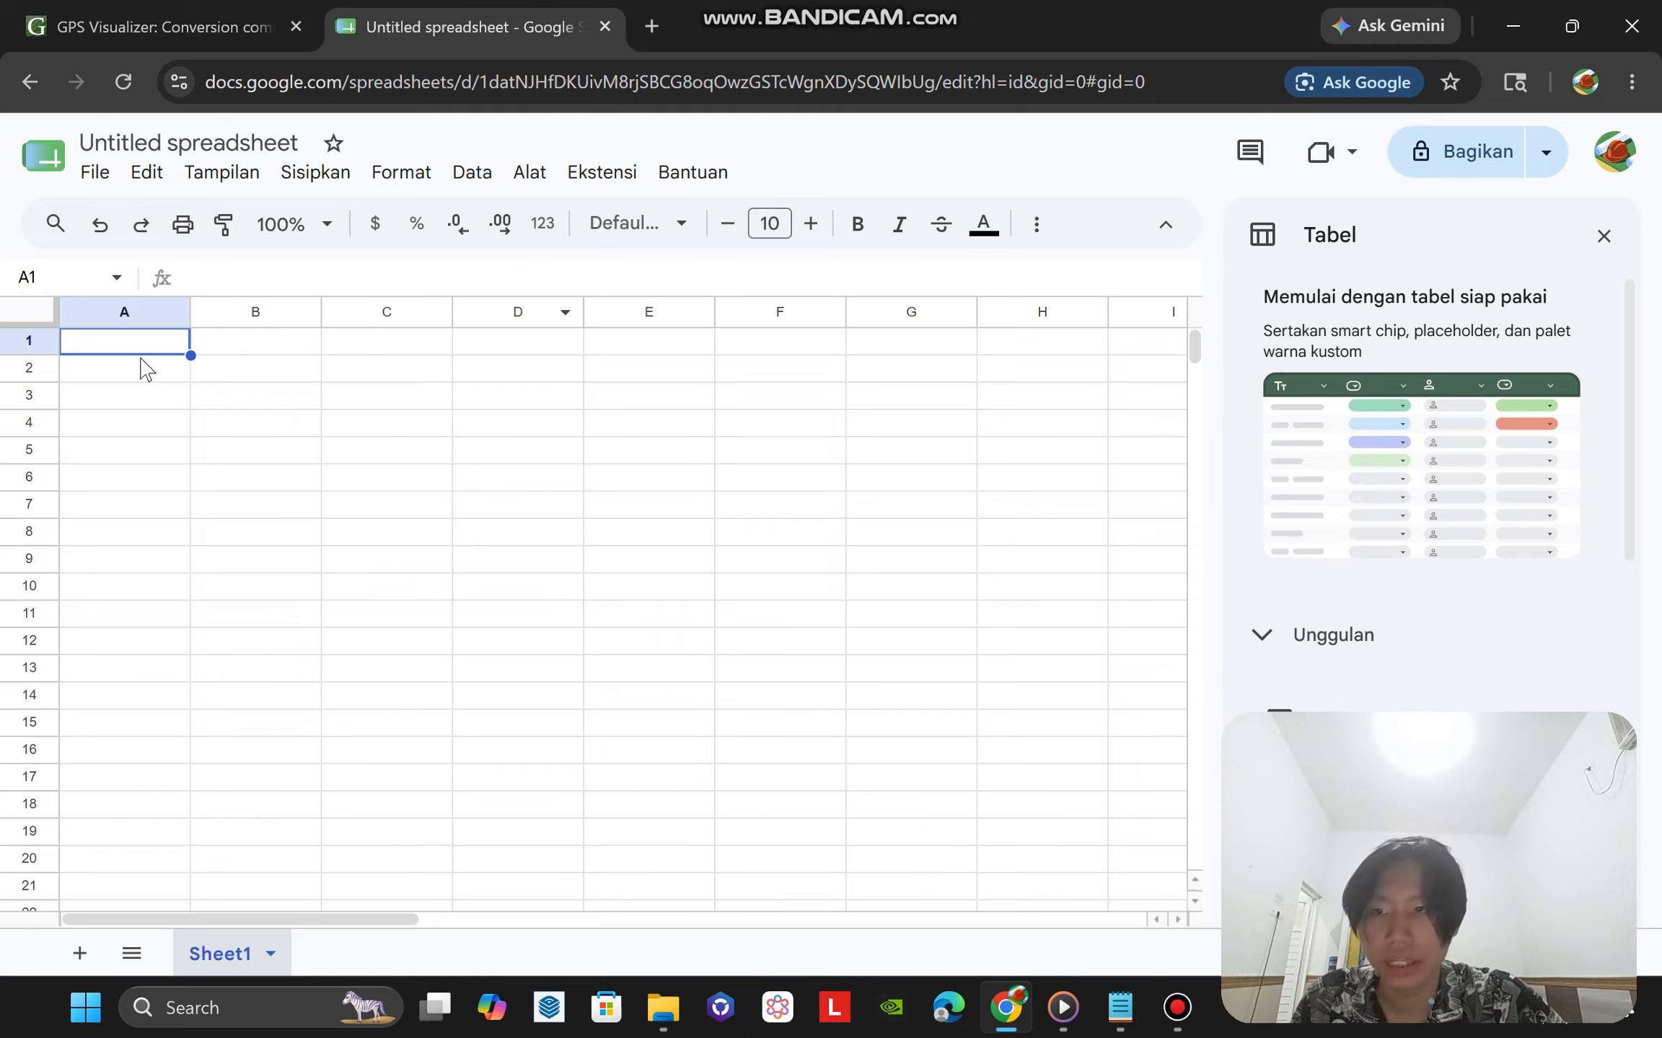
{"action": "key", "text": "ctrl+v"}
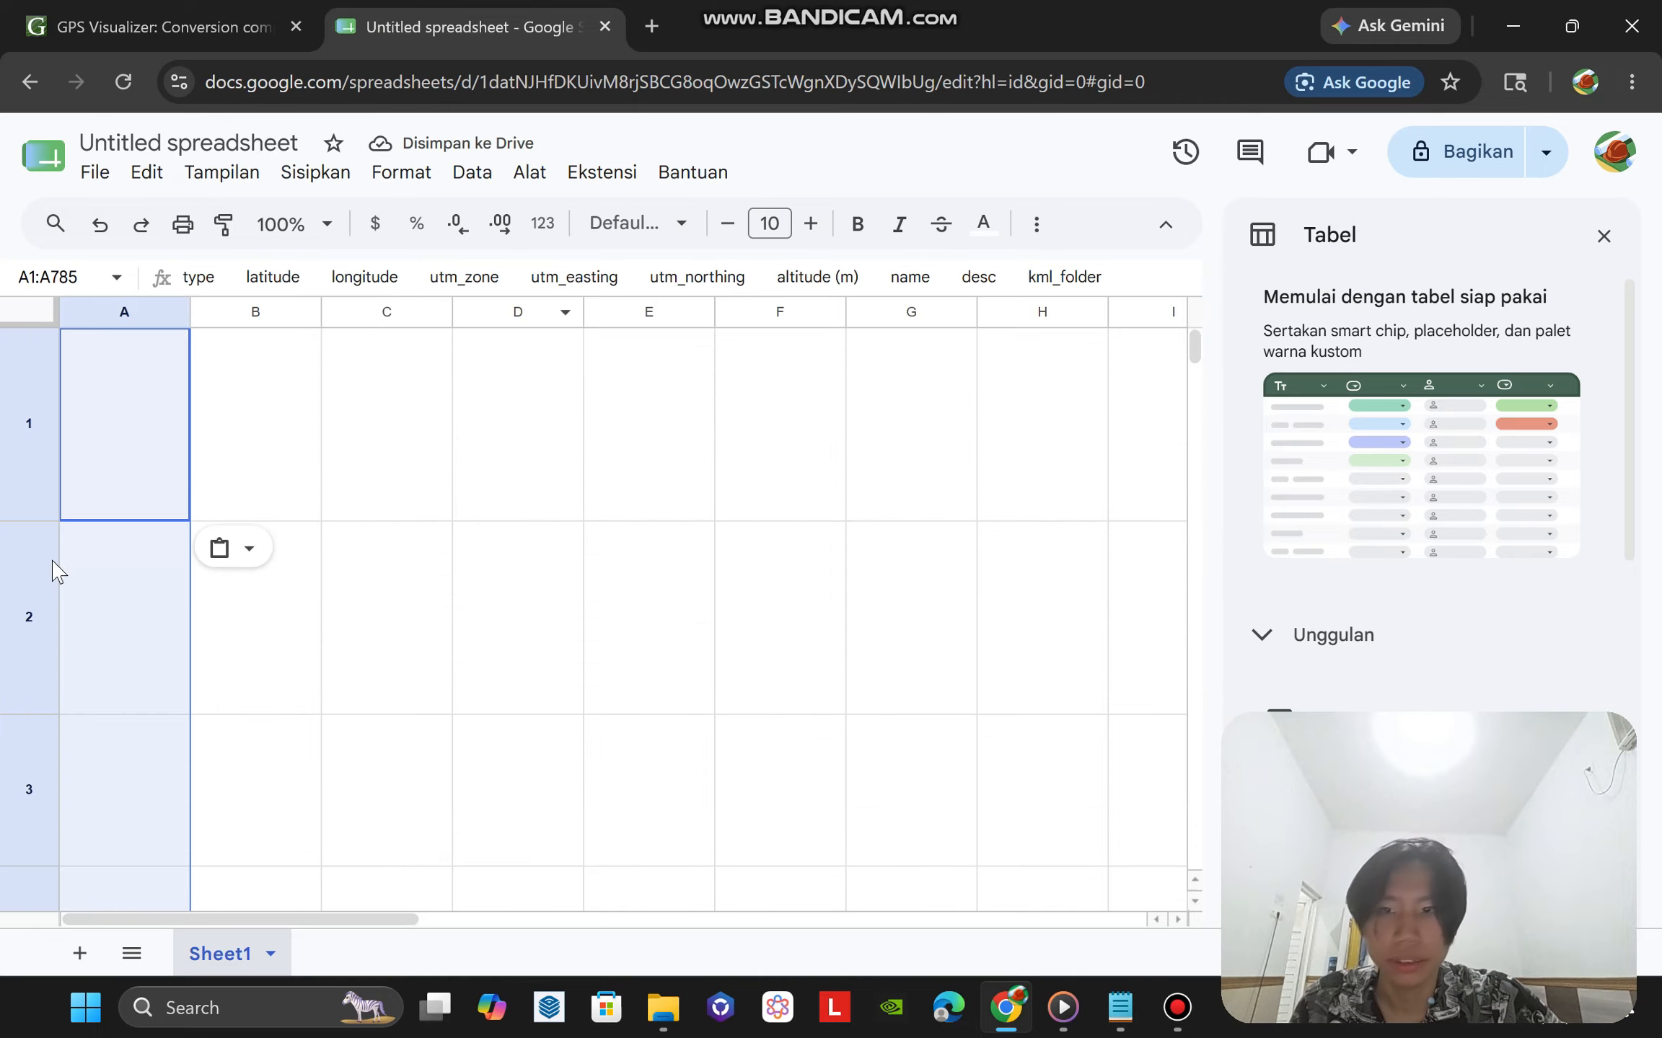
{"action": "key", "text": "ctrl+z"}
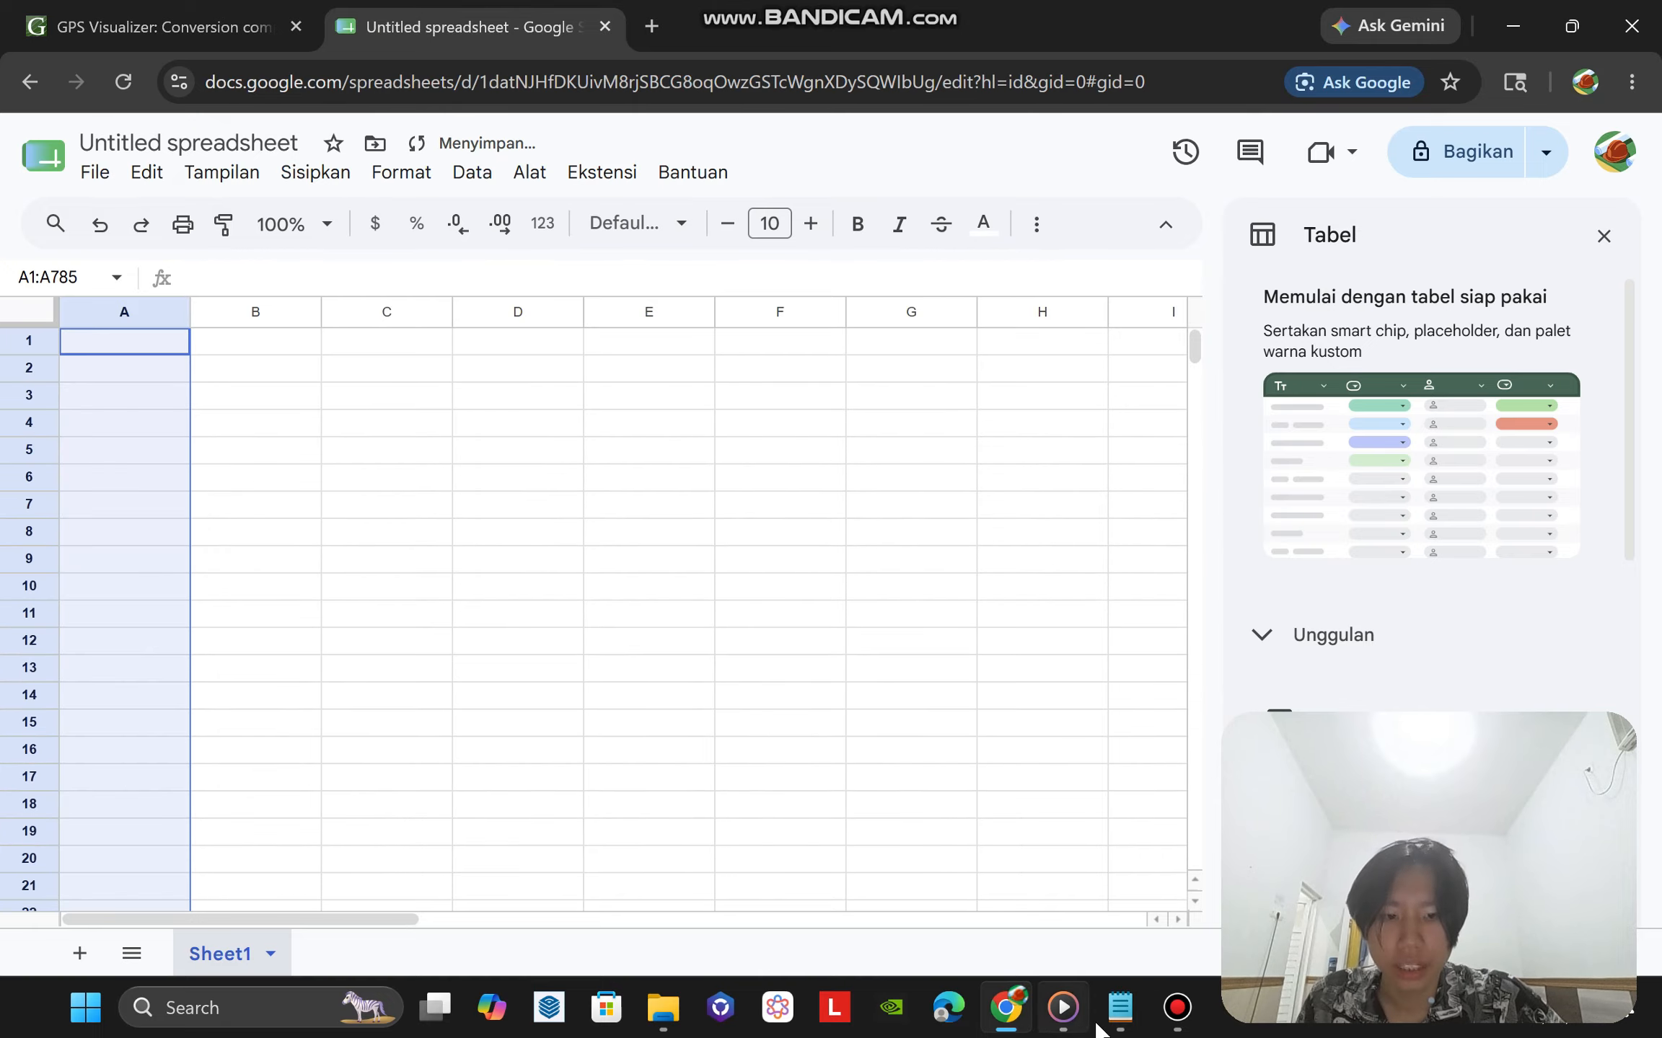
Paste the output into the empty Notepad document, then copy all of it from there into the spreadsheet from cell A1.
{"action": "left_click", "coordinate": [1120, 1007]}
{"action": "key", "text": "ctrl+v"}
{"action": "scroll", "coordinate": [746, 514], "scroll_direction": "up", "scroll_amount": 15}
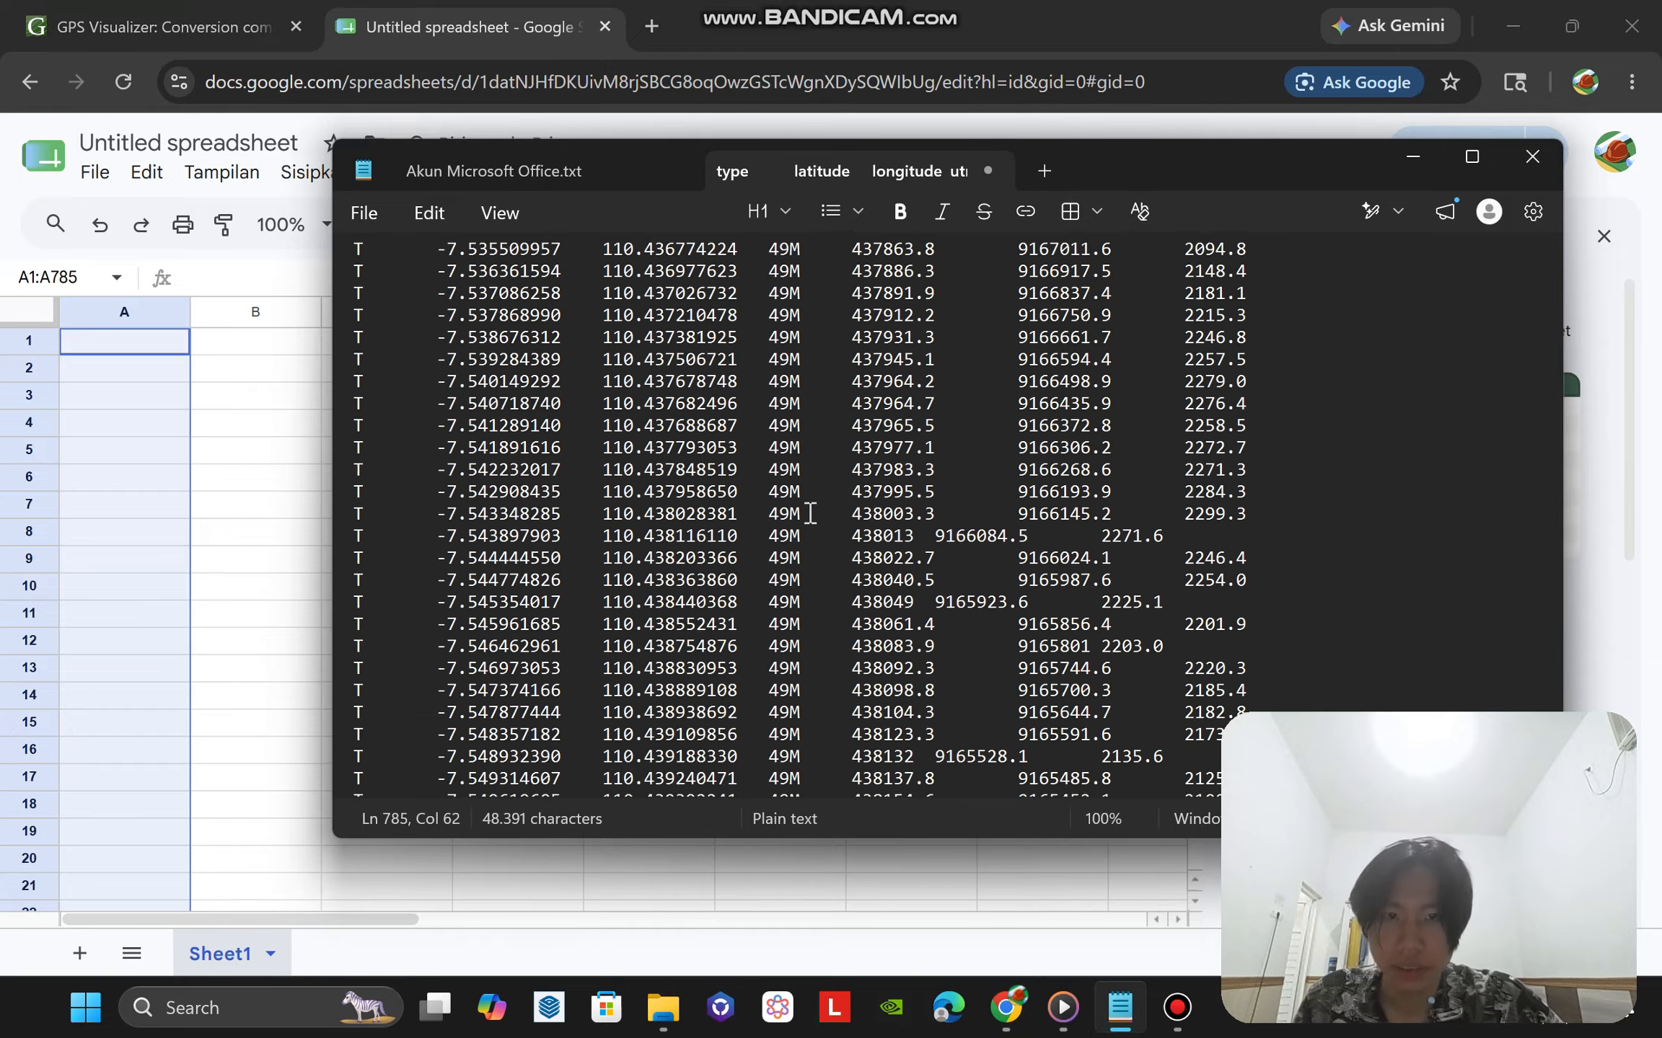
{"action": "key", "text": "ctrl+a"}
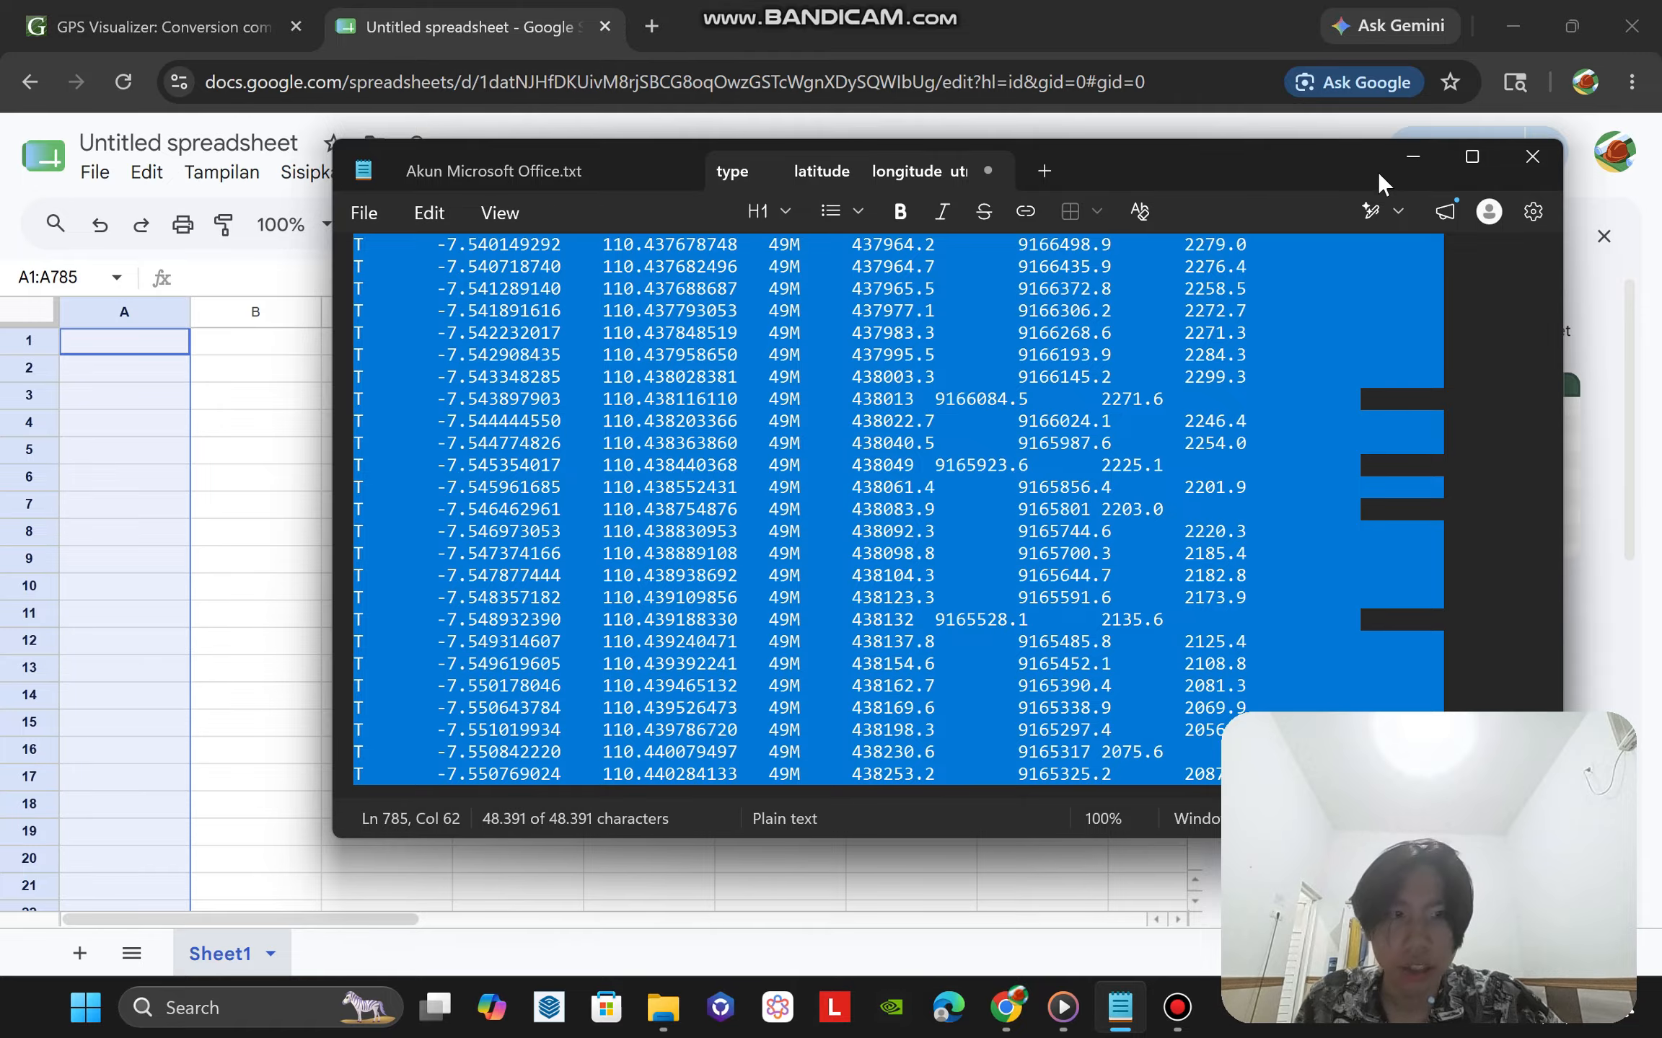
{"action": "left_click", "coordinate": [1412, 158]}
{"action": "key", "text": "ctrl+v"}
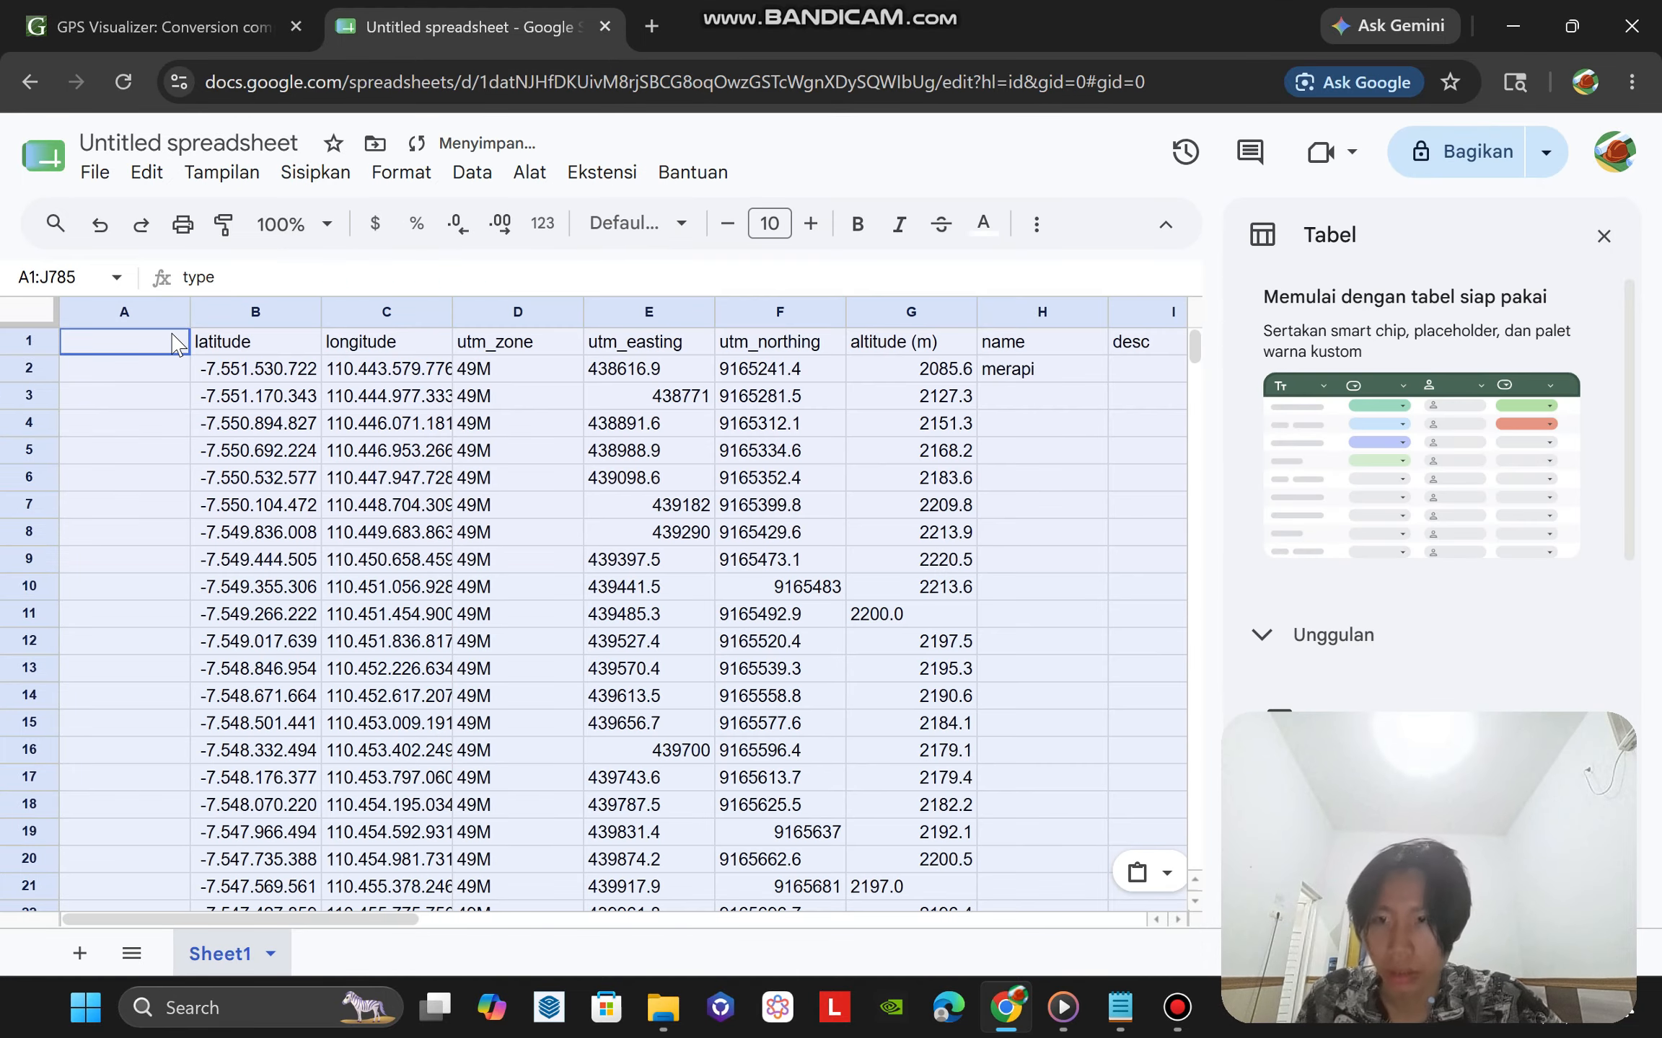
{"action": "left_click", "coordinate": [1127, 451]}
{"action": "left_click", "coordinate": [354, 424]}
{"action": "left_click", "coordinate": [911, 398]}
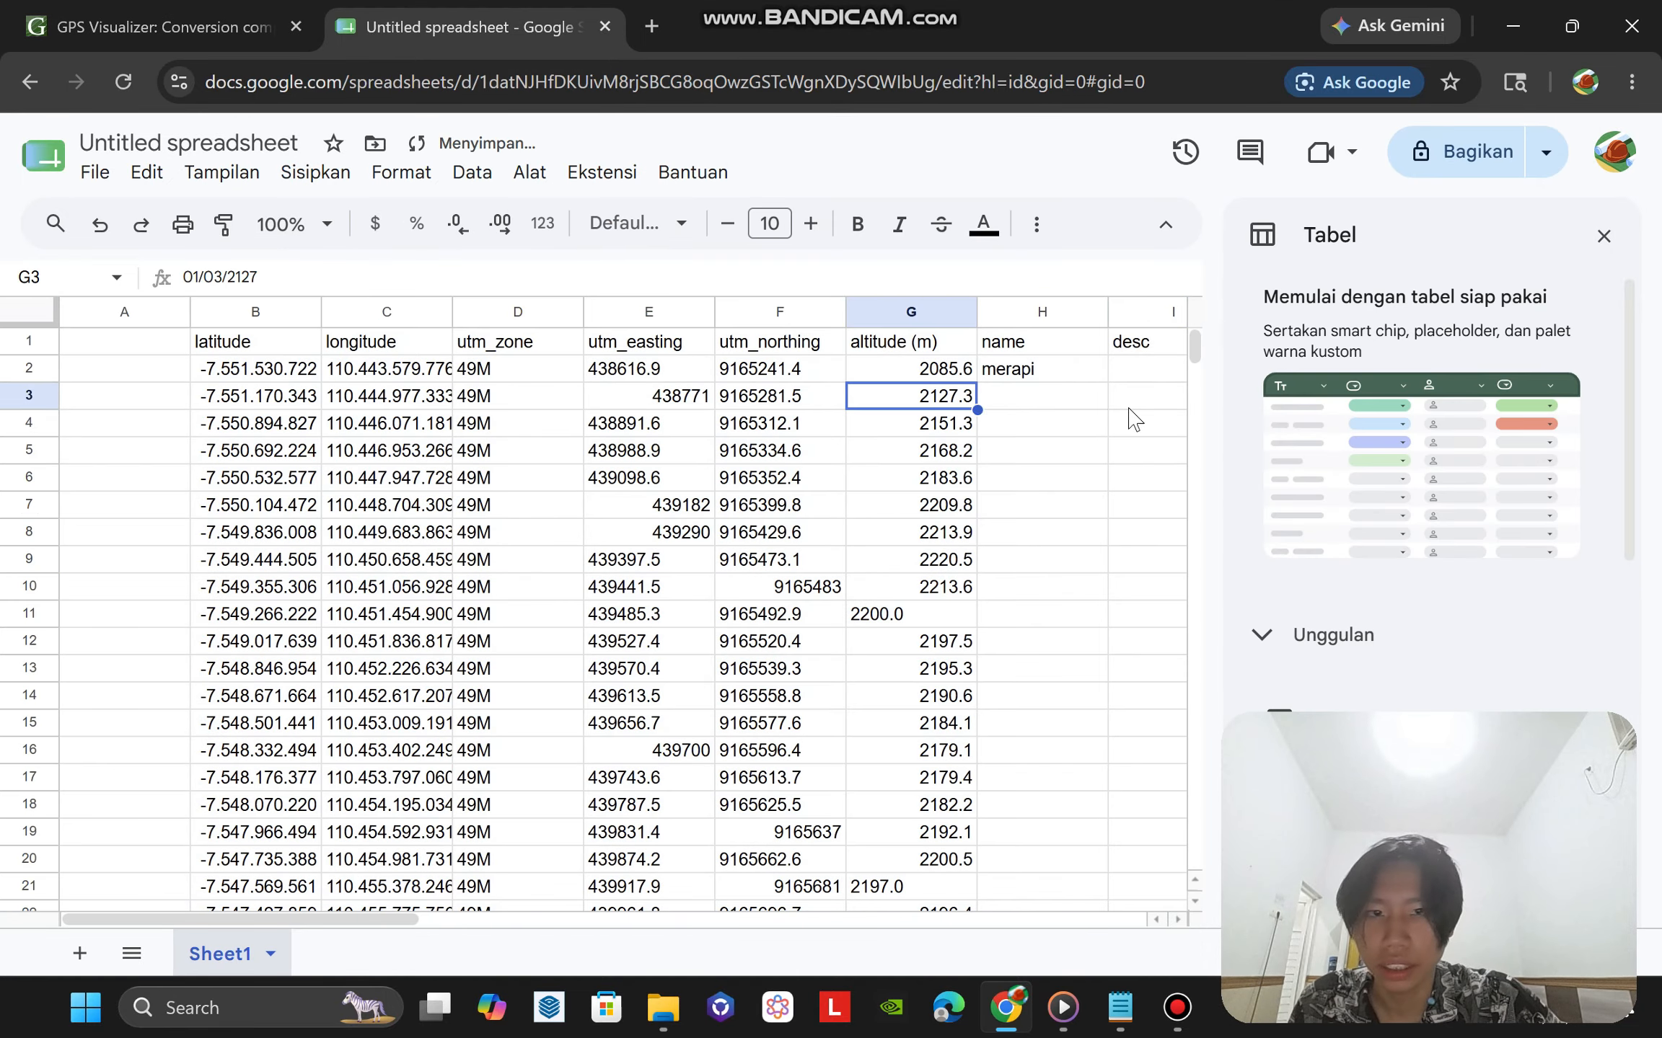
{"action": "left_click", "coordinate": [1130, 403]}
{"action": "left_click", "coordinate": [296, 422]}
{"action": "right_click", "coordinate": [130, 317]}
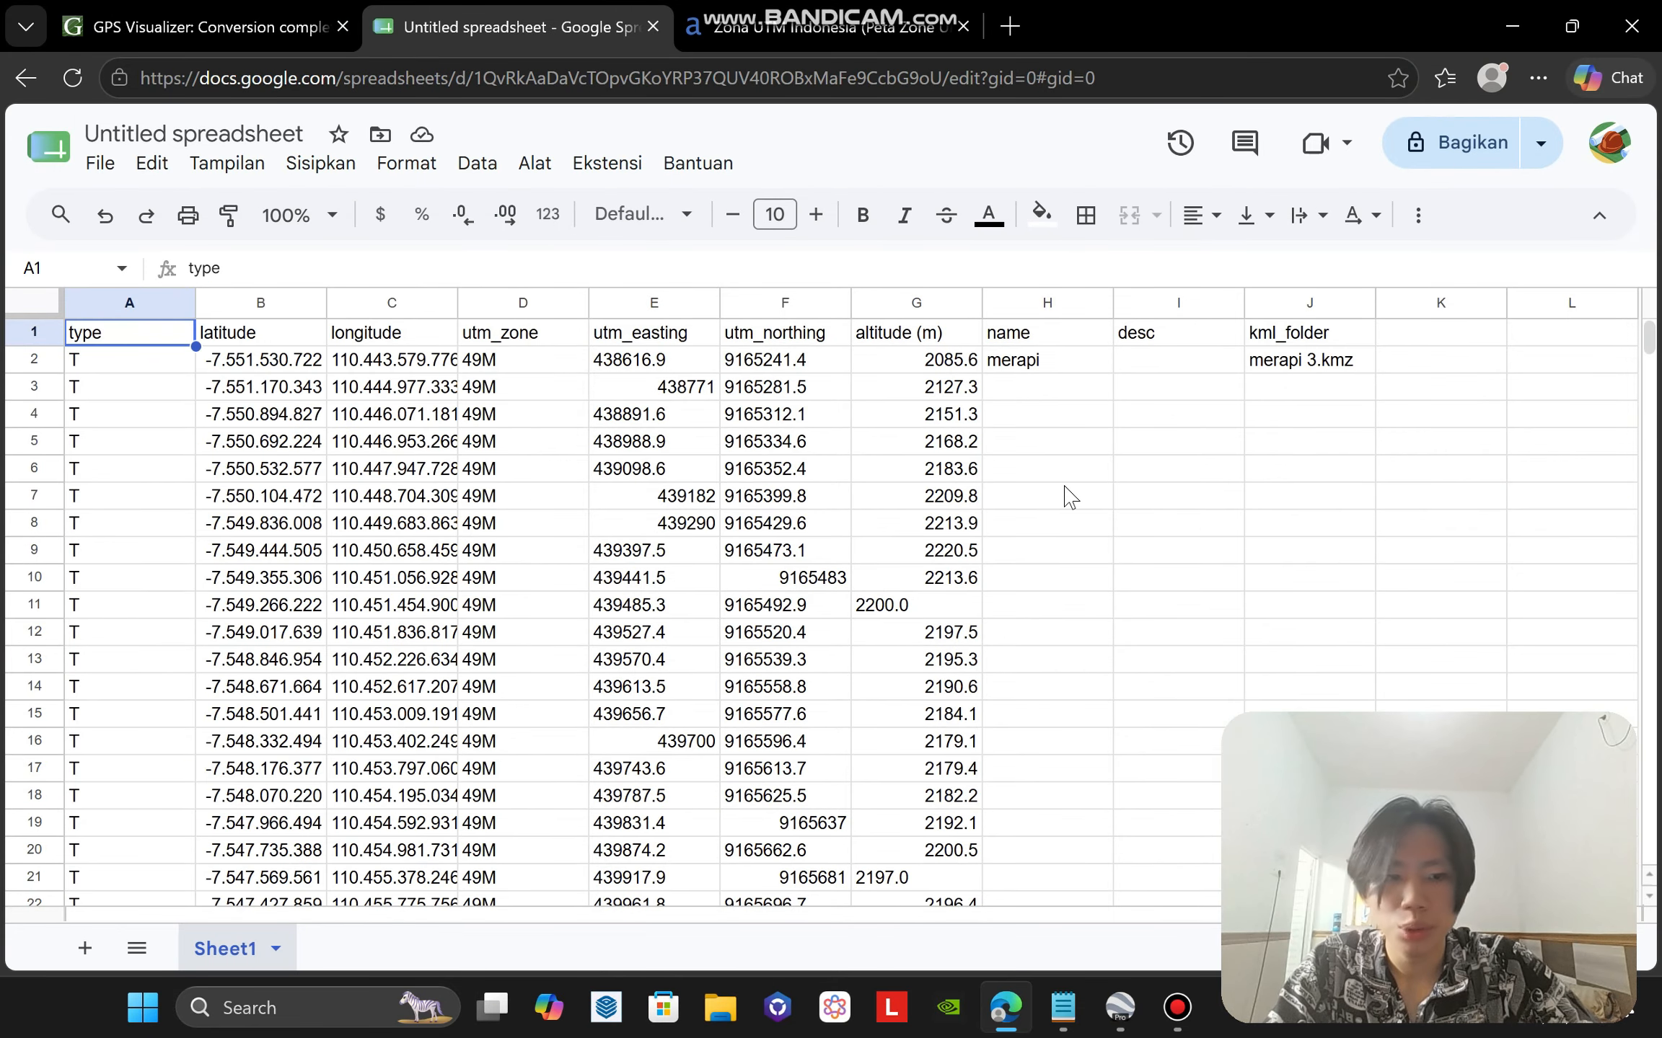
Delete the type column from the pasted coordinate table.
{"action": "left_click", "coordinate": [593, 336]}
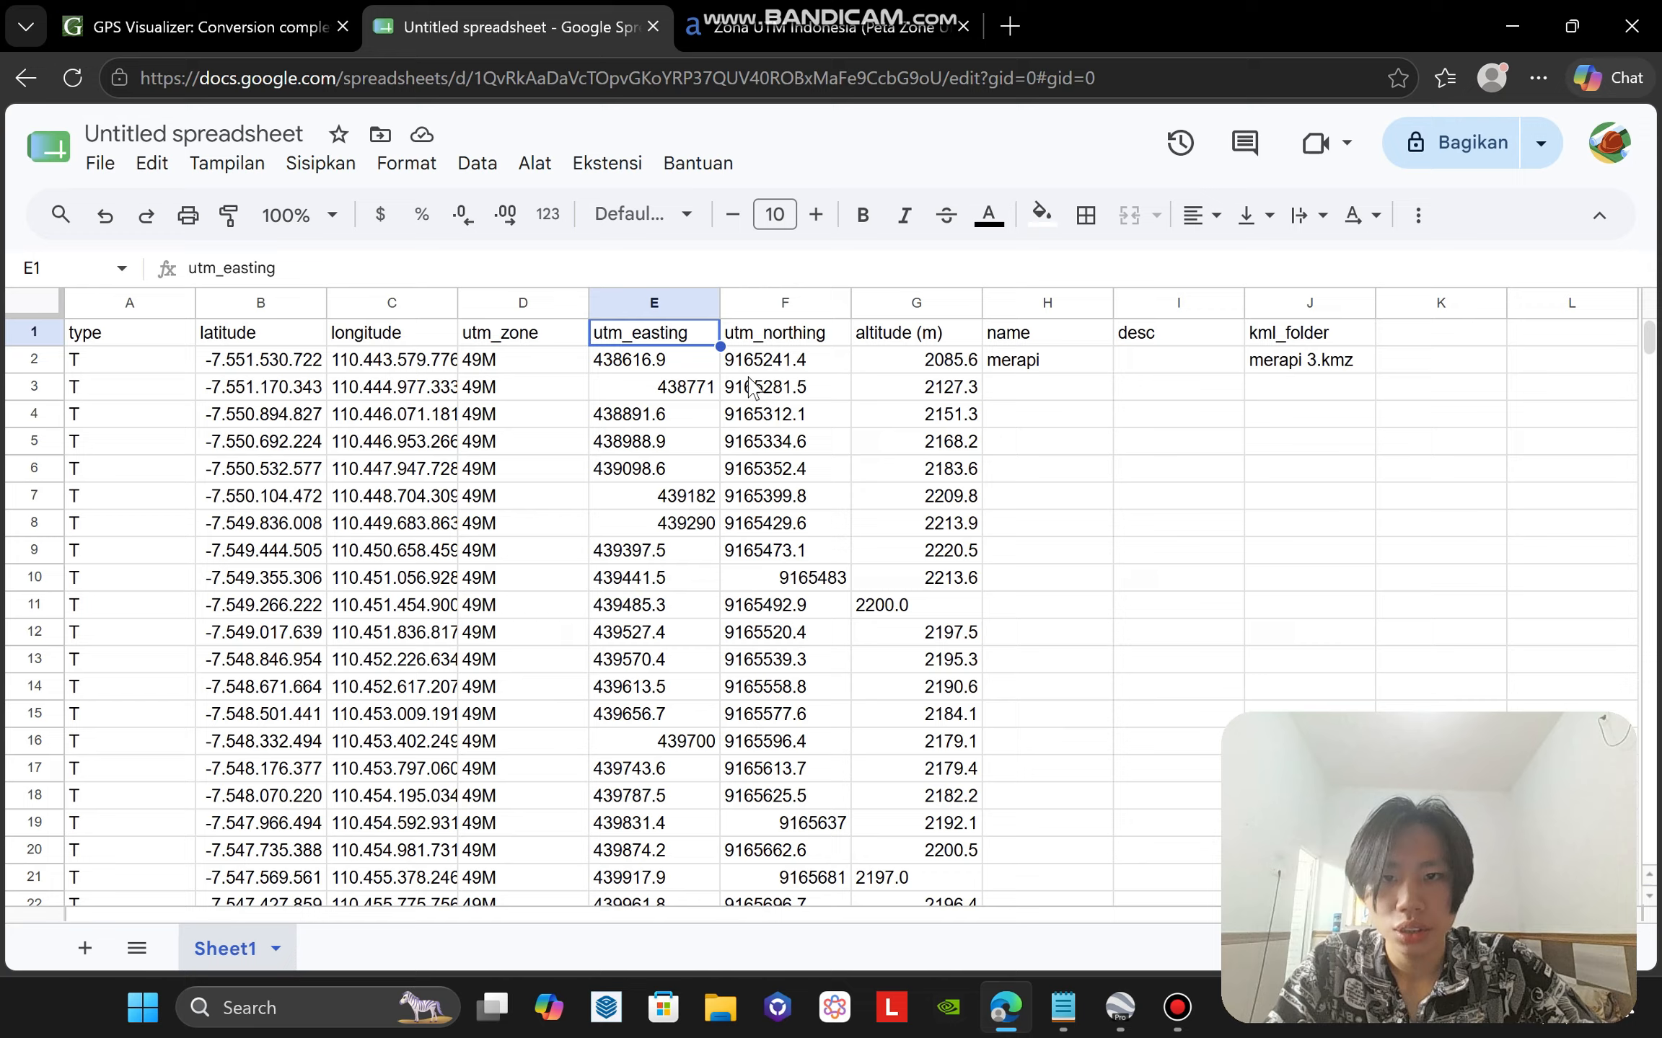
{"action": "left_click", "coordinate": [795, 343]}
{"action": "left_click", "coordinate": [908, 339]}
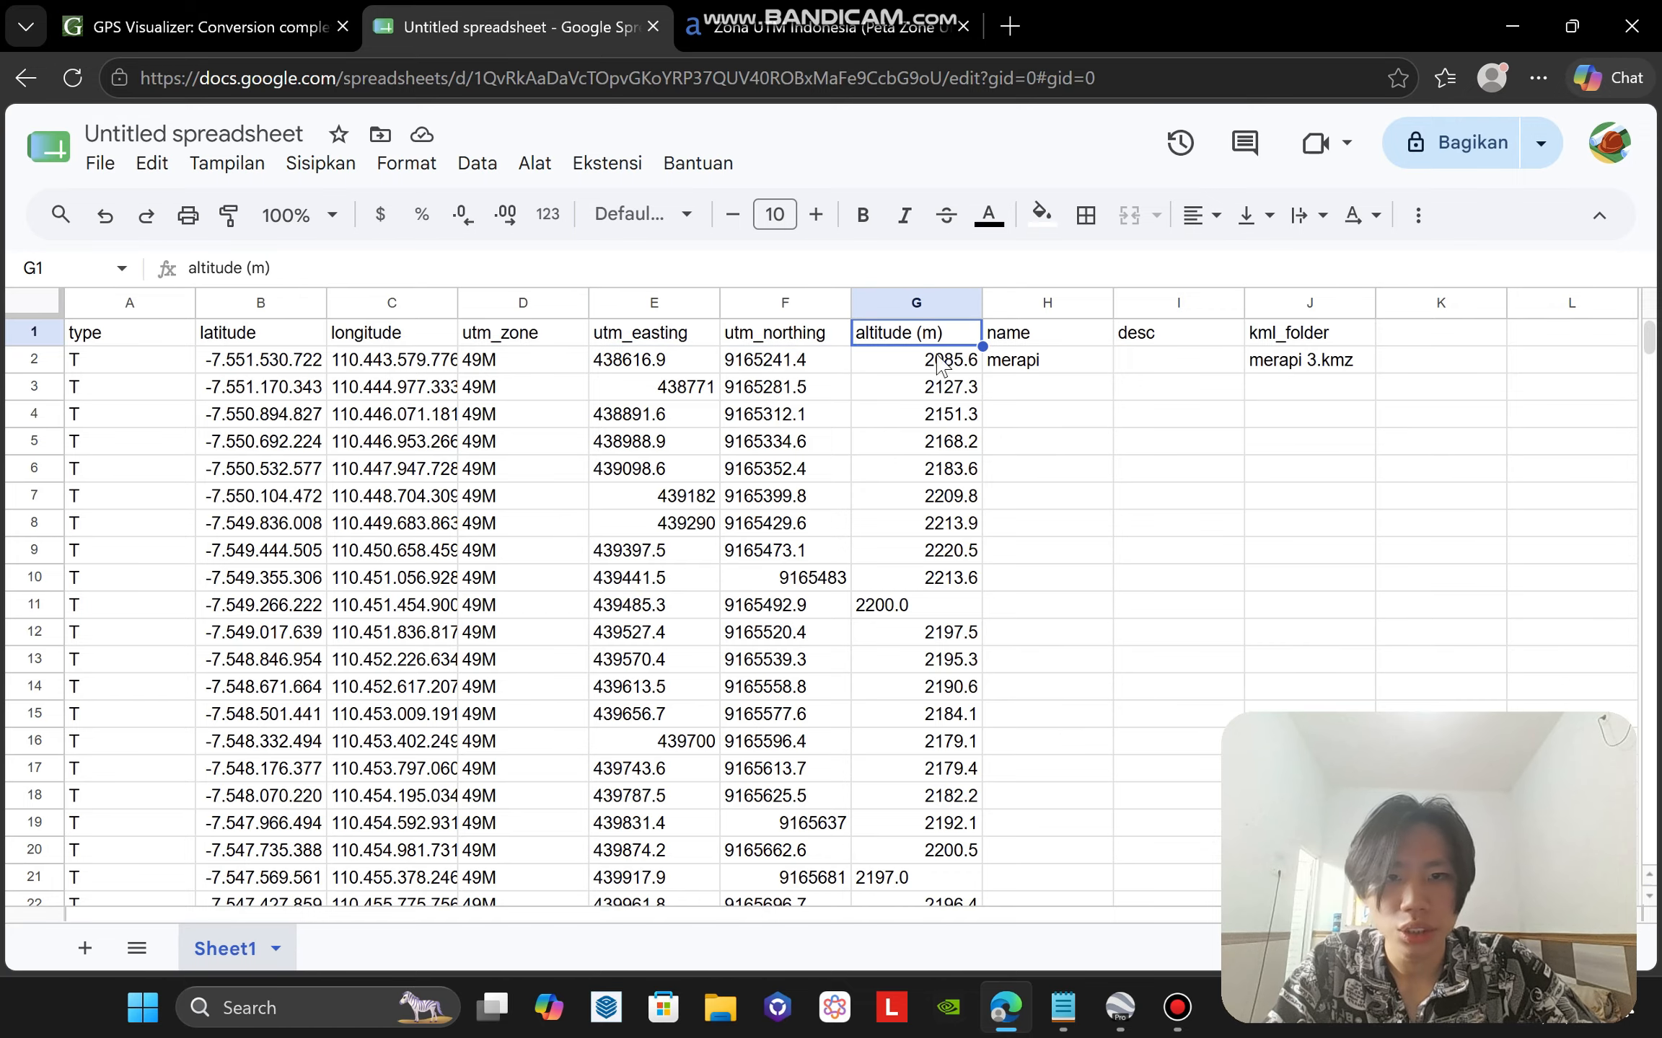
{"action": "left_click", "coordinate": [127, 345]}
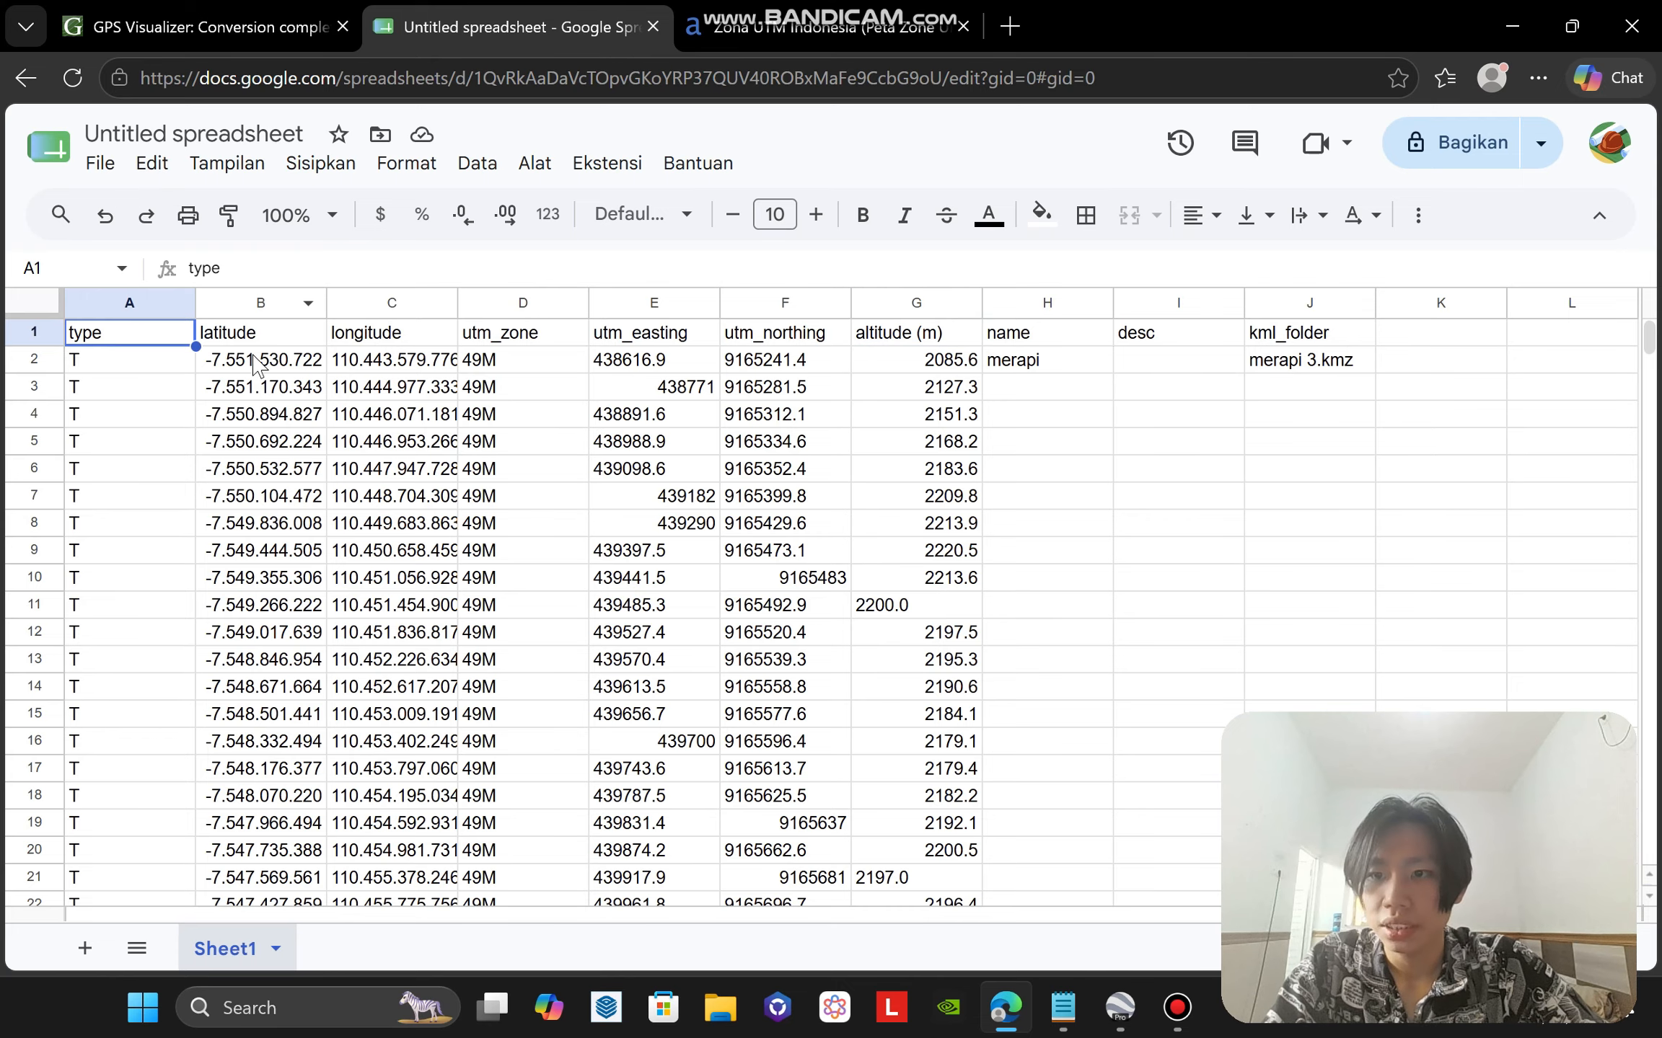
{"action": "right_click", "coordinate": [130, 337]}
{"action": "left_click", "coordinate": [310, 678]}
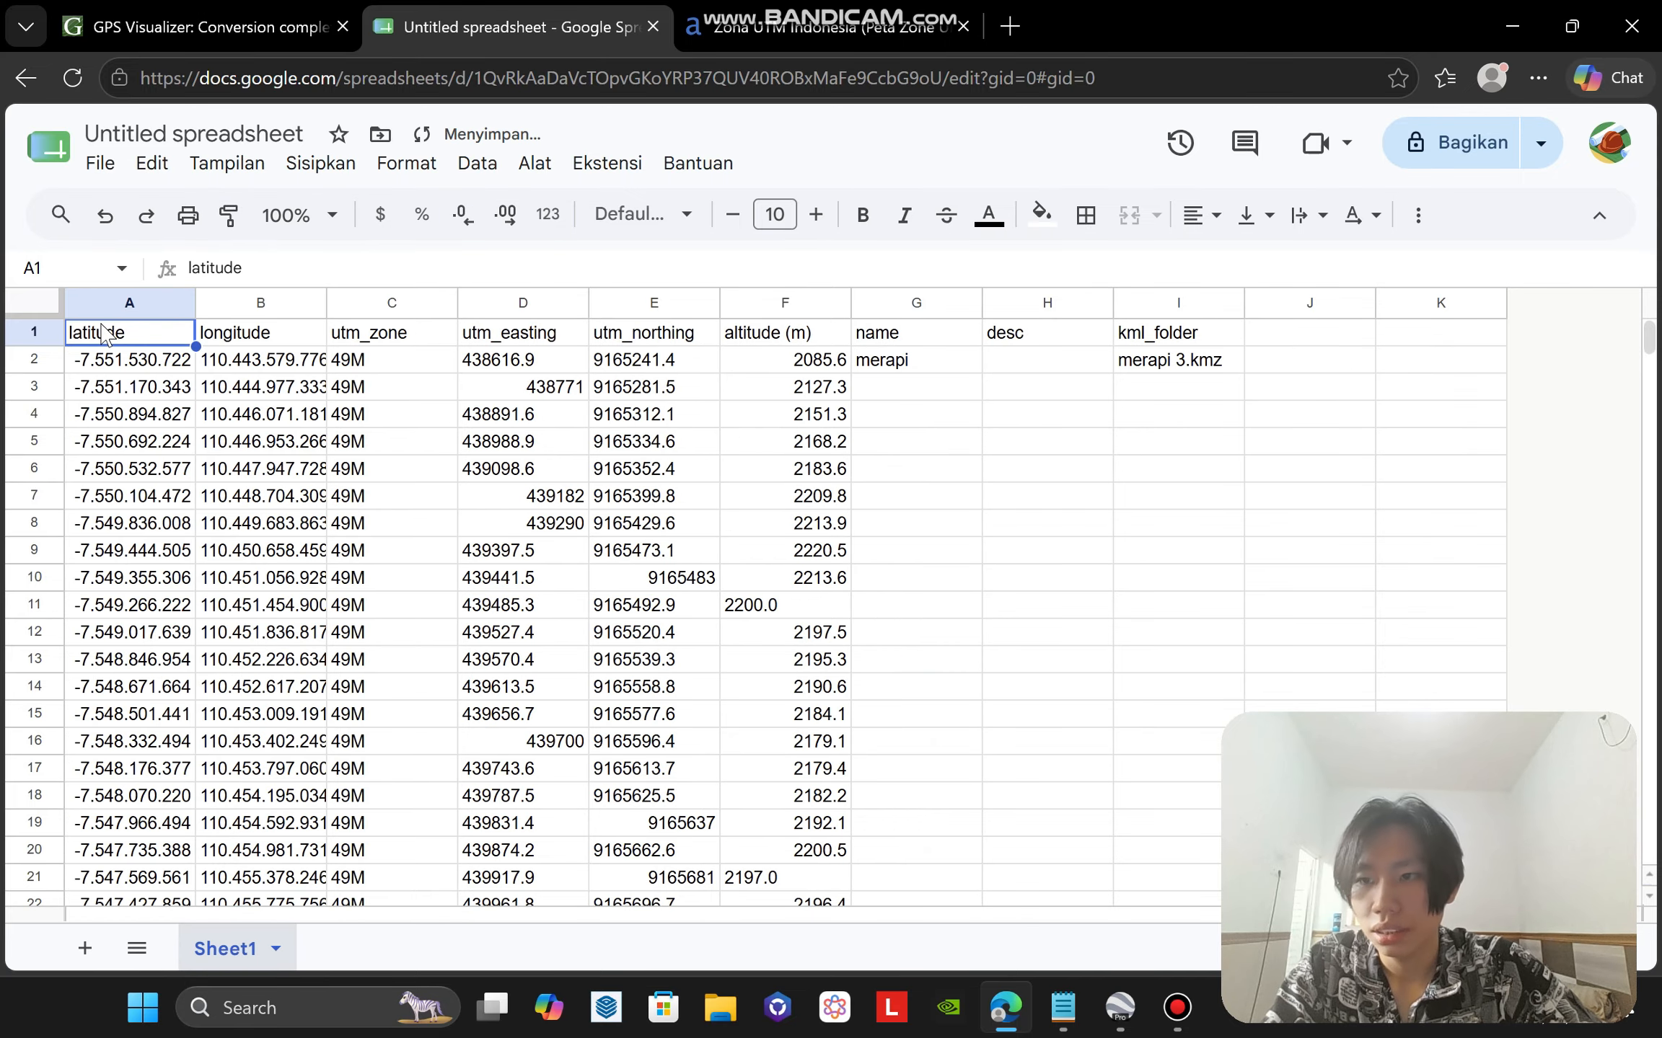
Delete the heading row and the latitude, longitude and utm_zone columns.
{"action": "right_click", "coordinate": [102, 333]}
{"action": "left_click", "coordinate": [202, 636]}
{"action": "right_click", "coordinate": [108, 333]}
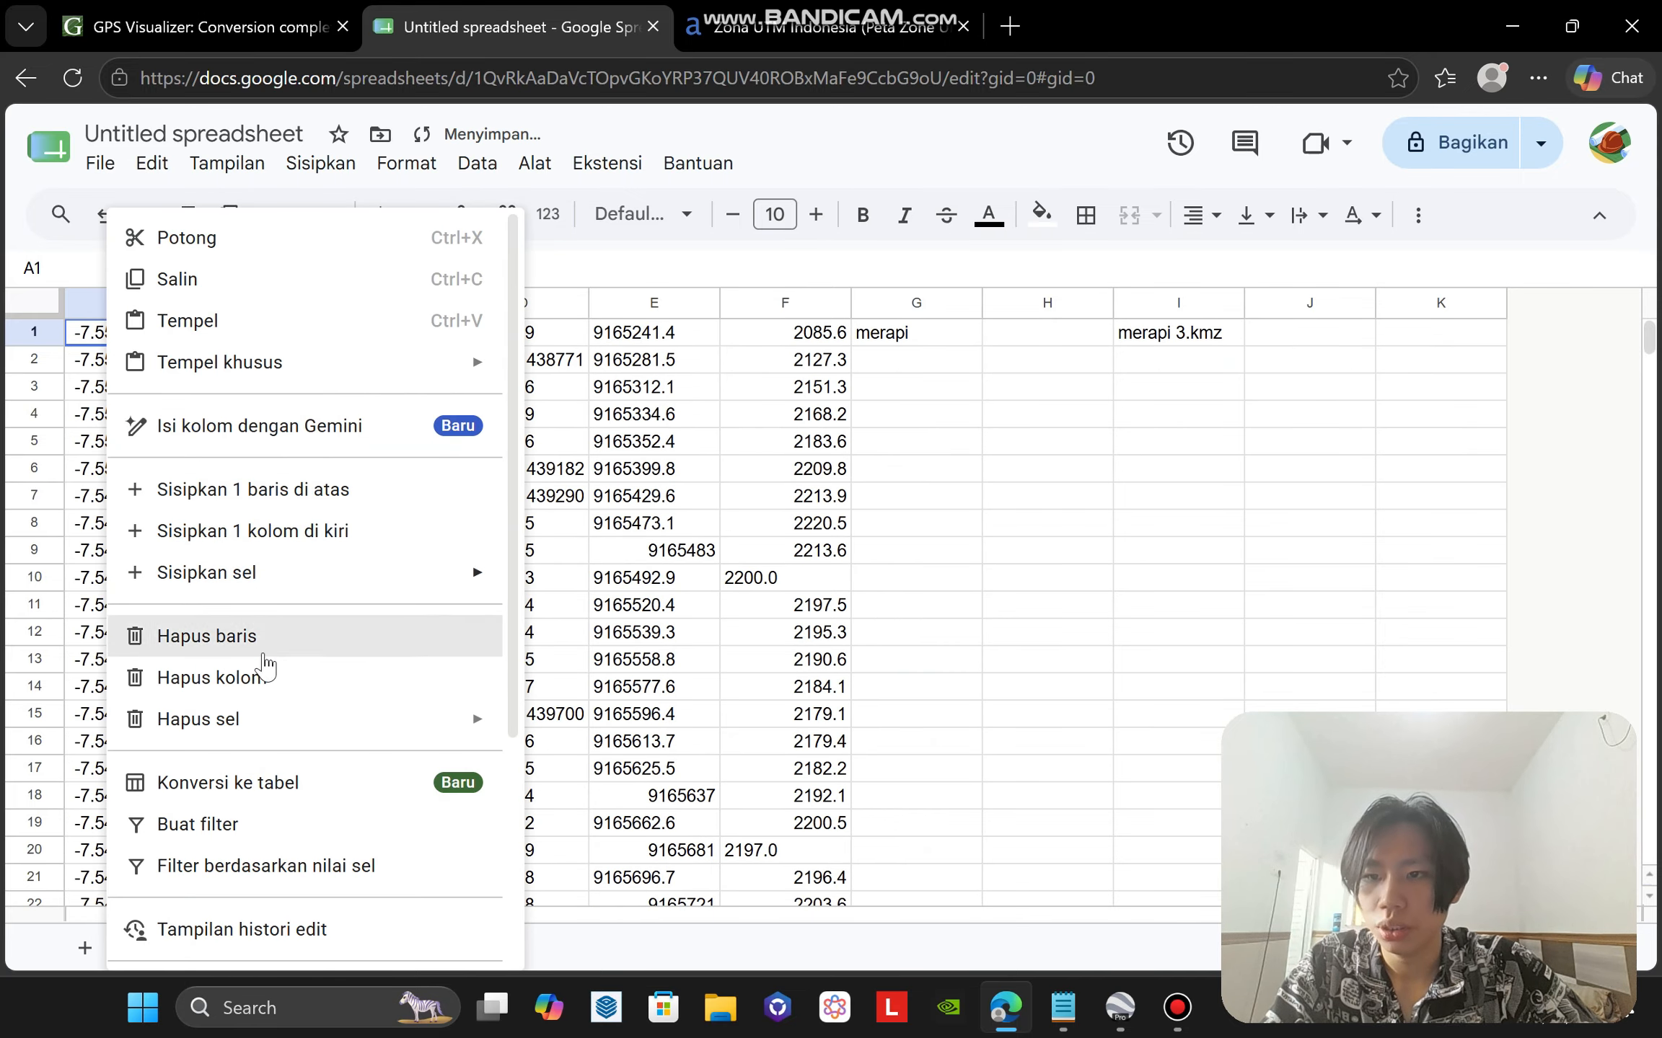
{"action": "left_click", "coordinate": [217, 678]}
{"action": "right_click", "coordinate": [116, 337]}
{"action": "left_click", "coordinate": [274, 675]}
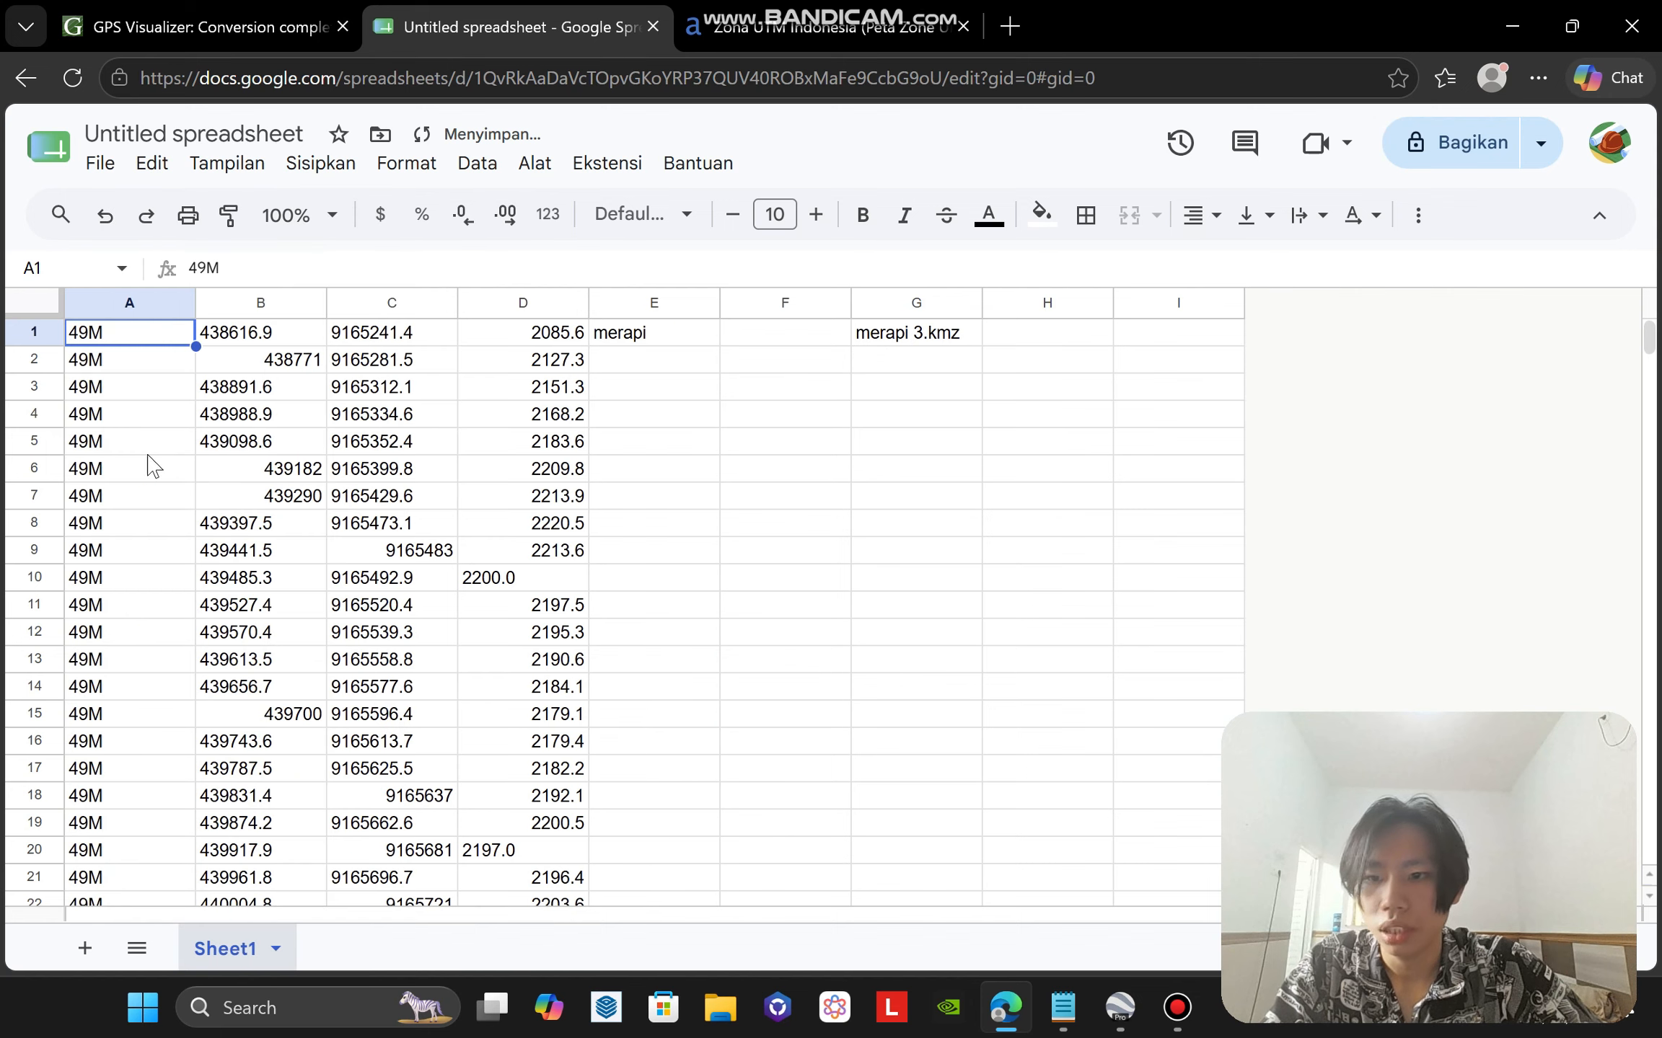
{"action": "right_click", "coordinate": [90, 337]}
{"action": "left_click", "coordinate": [245, 675]}
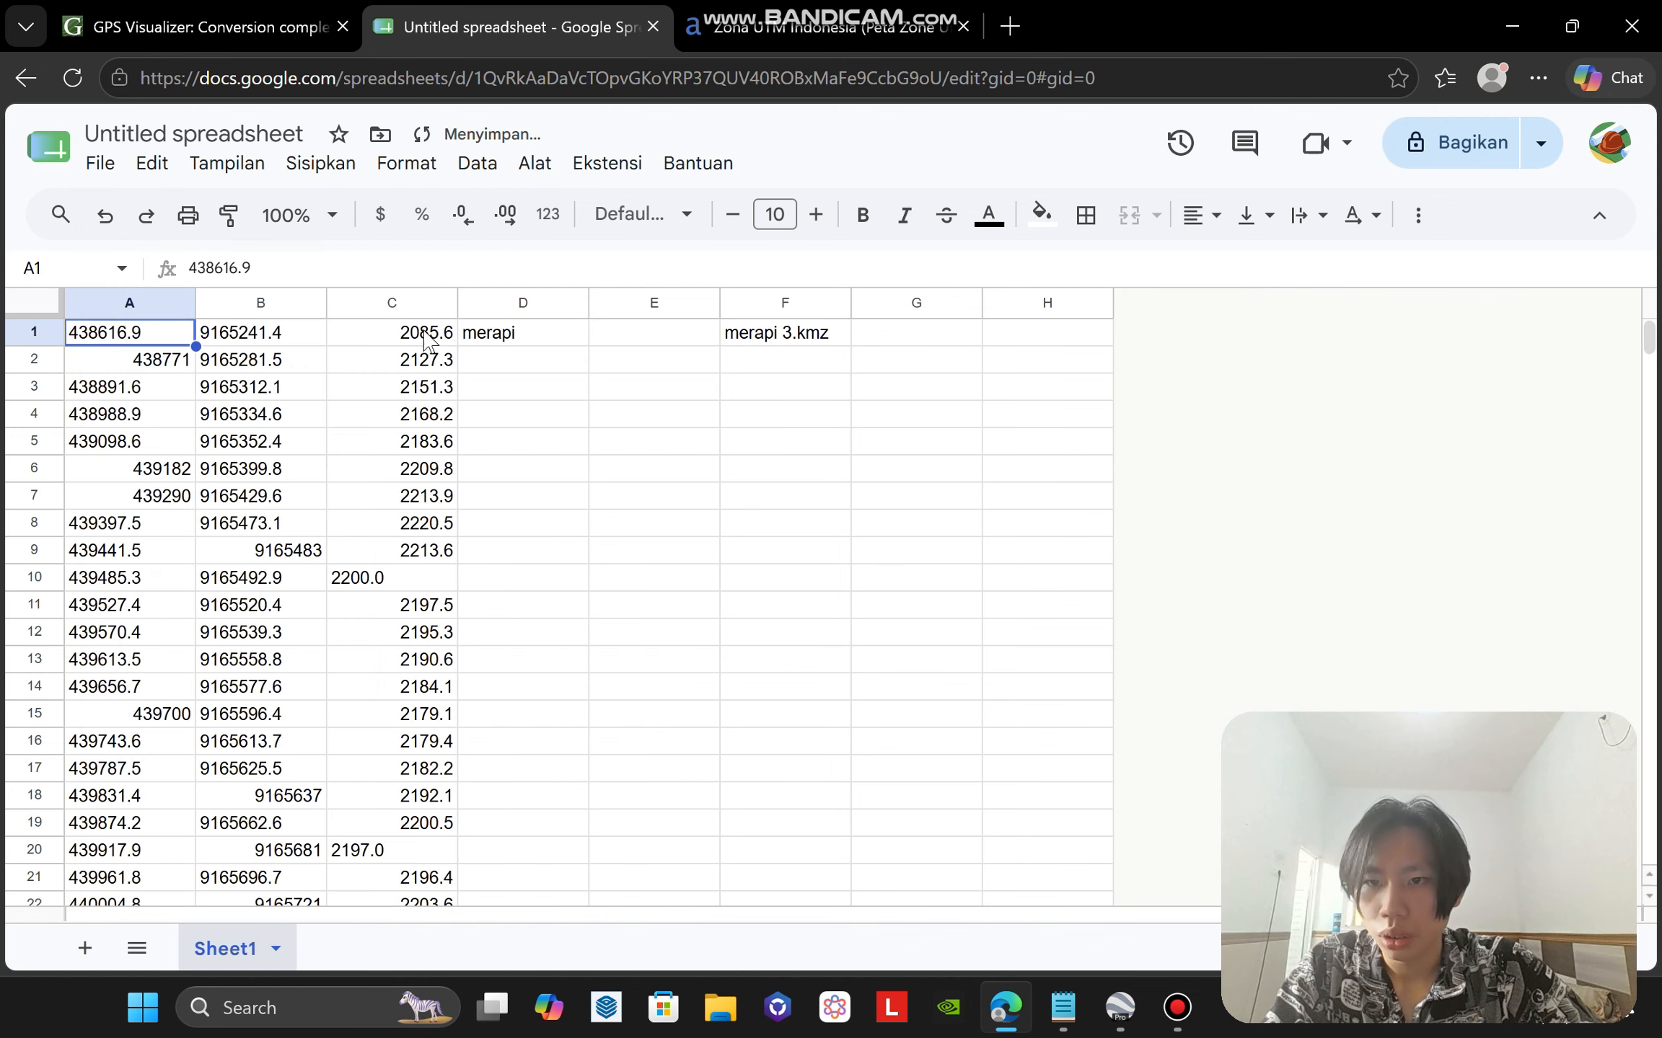
Clear the merapi and merapi 3.kmz entries in D1:F1 and look down the remaining coordinates.
{"action": "left_click", "coordinate": [505, 334]}
{"action": "left_click_drag", "start_coordinate": [537, 339], "coordinate": [786, 343]}
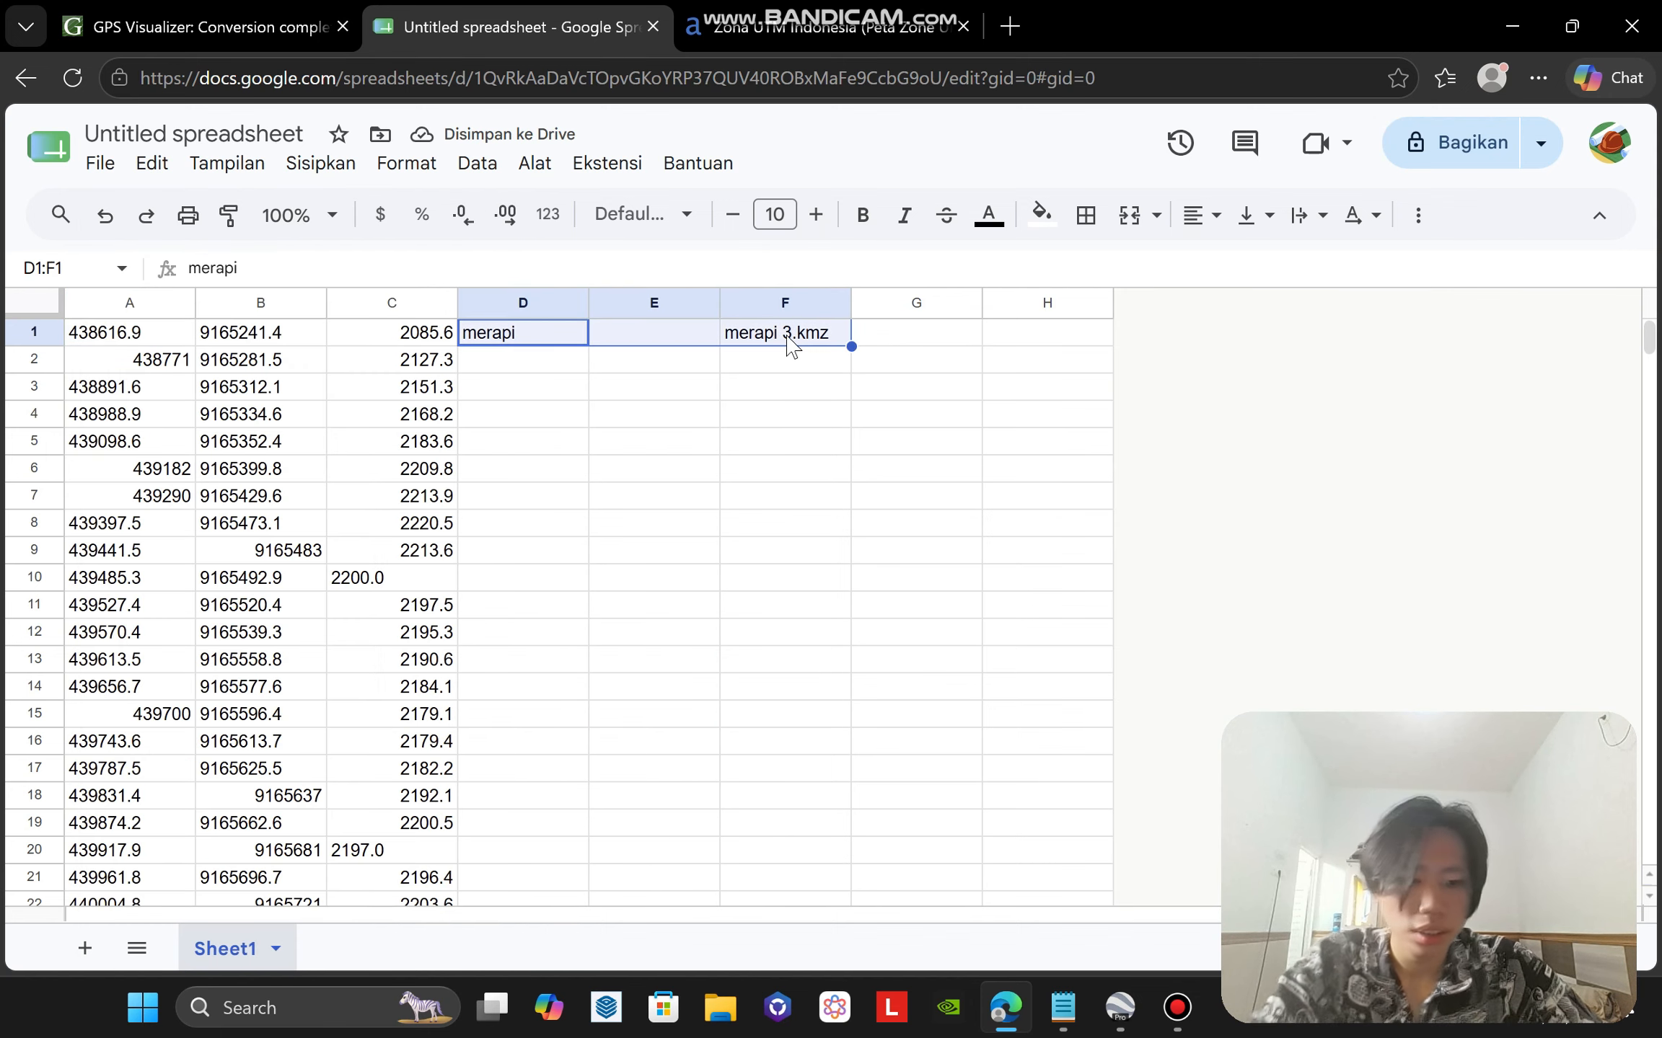
{"action": "key", "text": "Delete"}
{"action": "key", "text": "Down"}
{"action": "key", "text": "Down"}
{"action": "scroll", "coordinate": [541, 494], "scroll_direction": "down", "scroll_amount": 5}
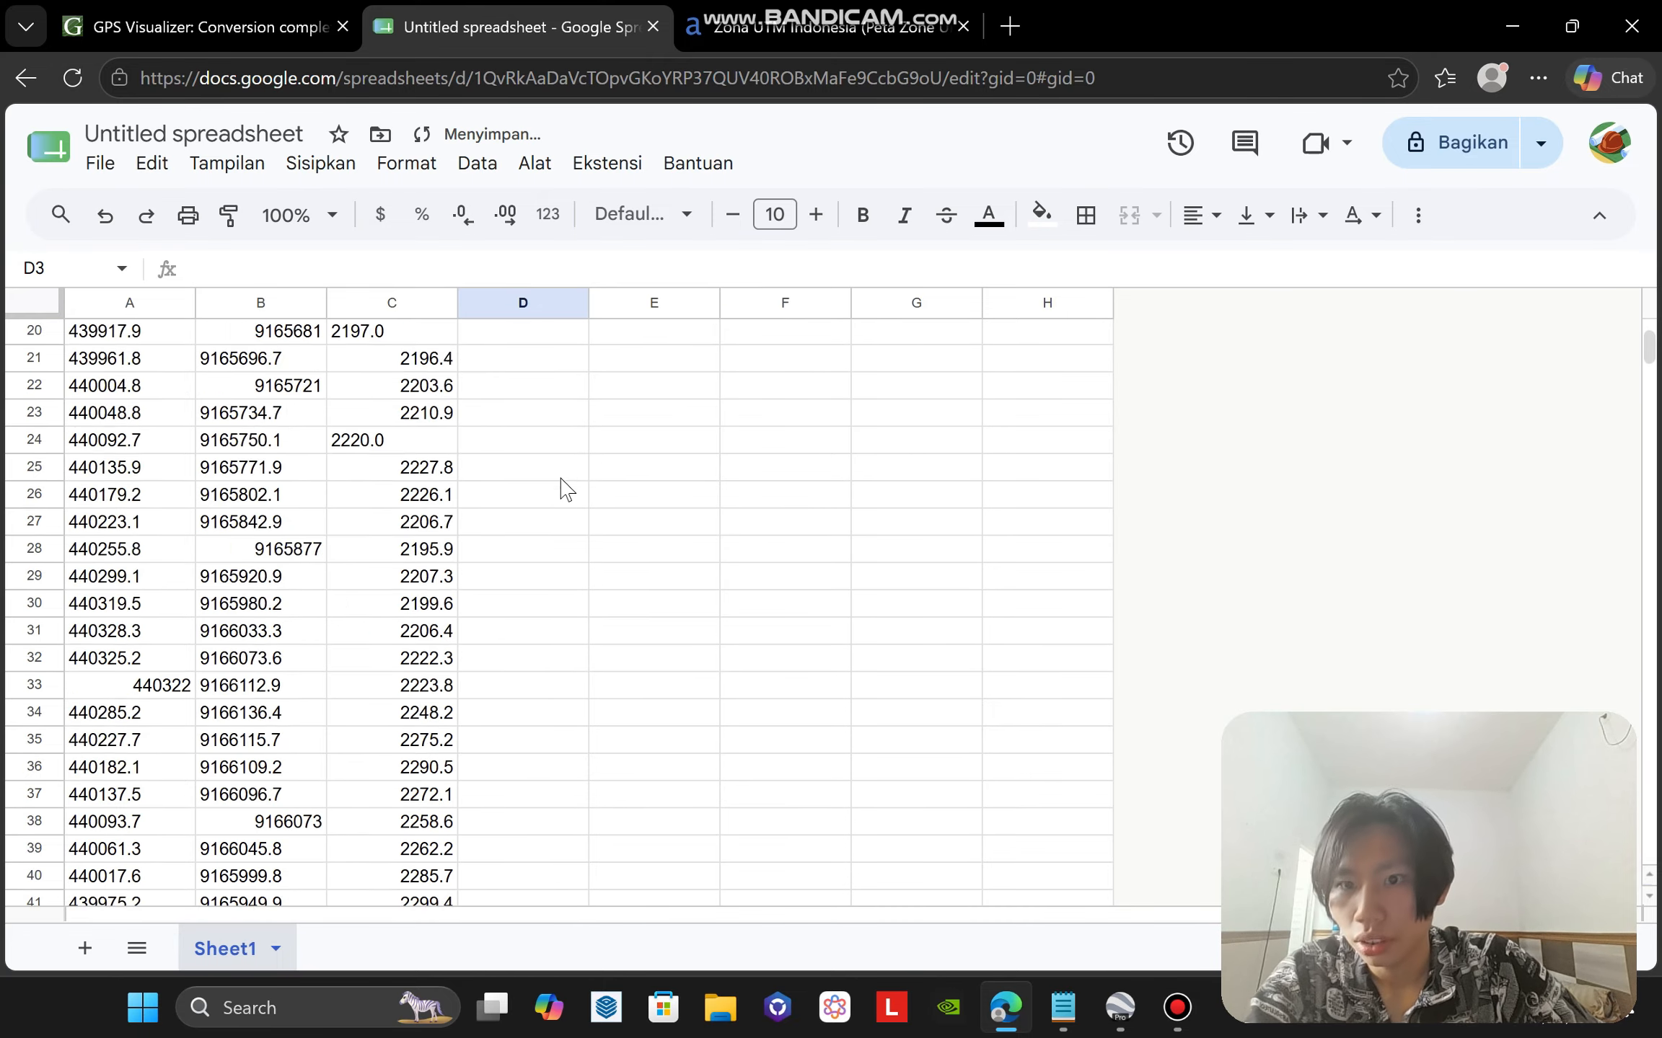
Undo the clearing and the row and column deletions until the heading row and latitude column are restored.
{"action": "scroll", "coordinate": [564, 486], "scroll_direction": "up", "scroll_amount": 5}
{"action": "key", "text": "ctrl+z"}
{"action": "key", "text": "ctrl+z"}
{"action": "key", "text": "ctrl+z"}
{"action": "key", "text": "ctrl+z"}
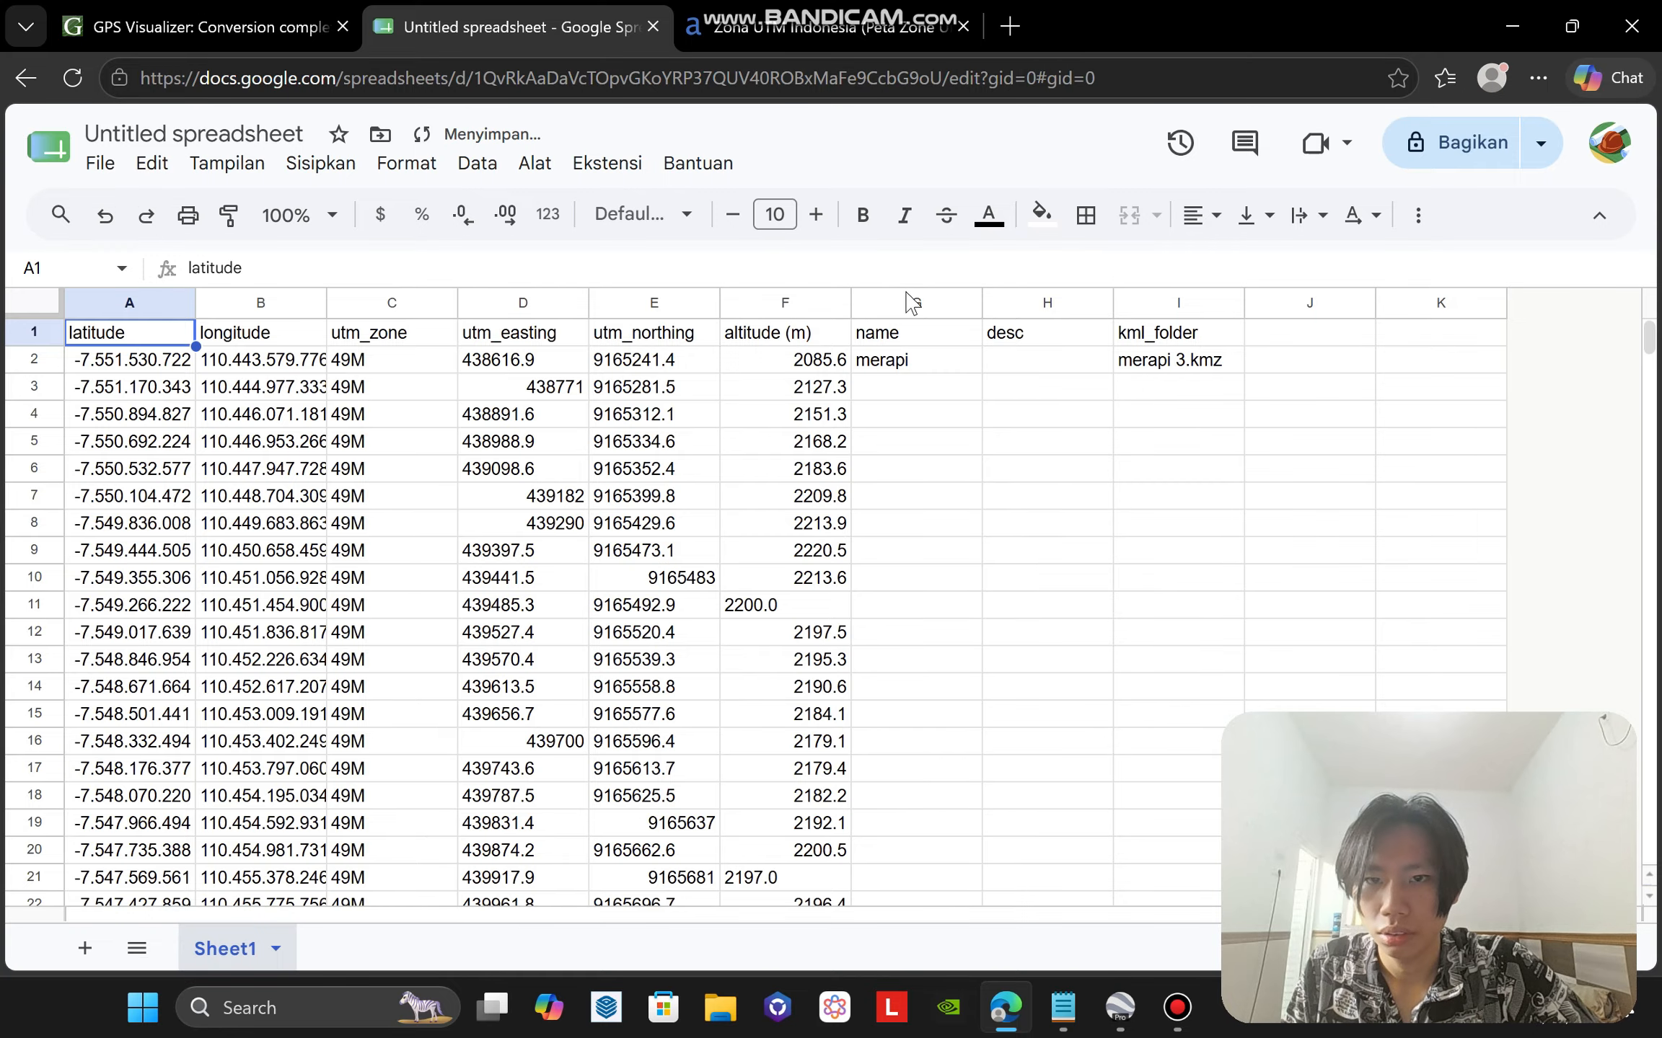
Delete the utm_zone, longitude and latitude columns.
{"action": "right_click", "coordinate": [377, 301]}
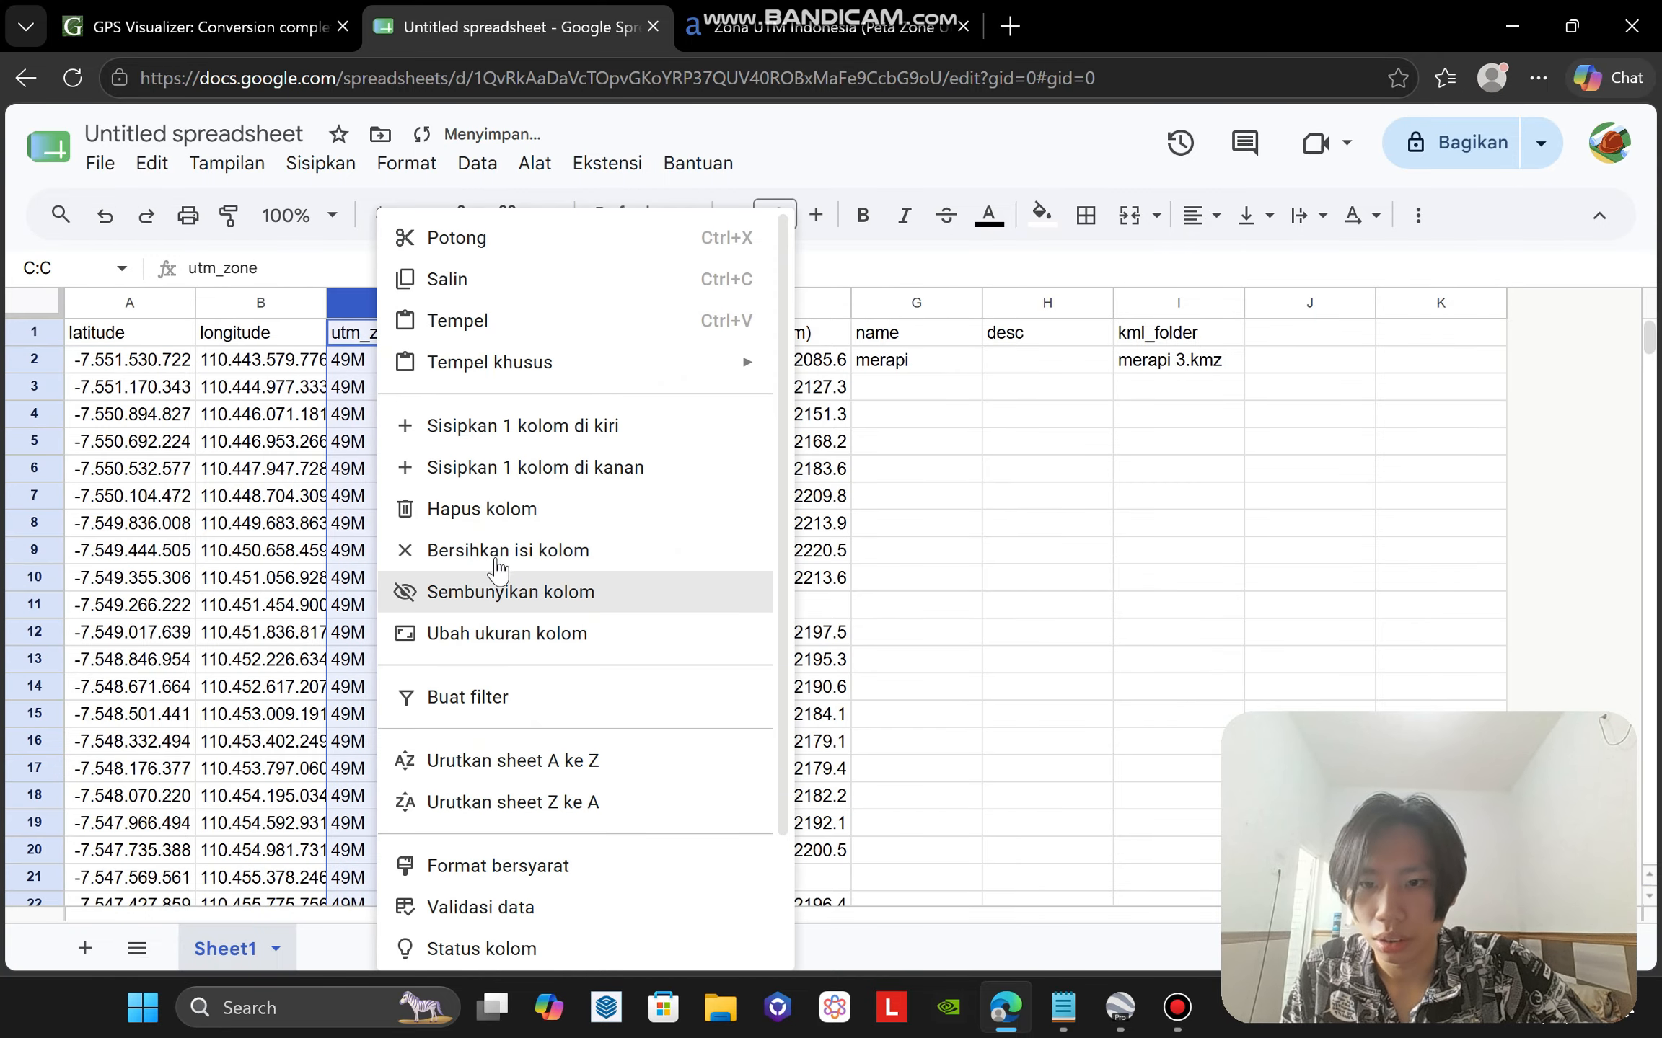
{"action": "left_click", "coordinate": [468, 508]}
{"action": "right_click", "coordinate": [295, 303]}
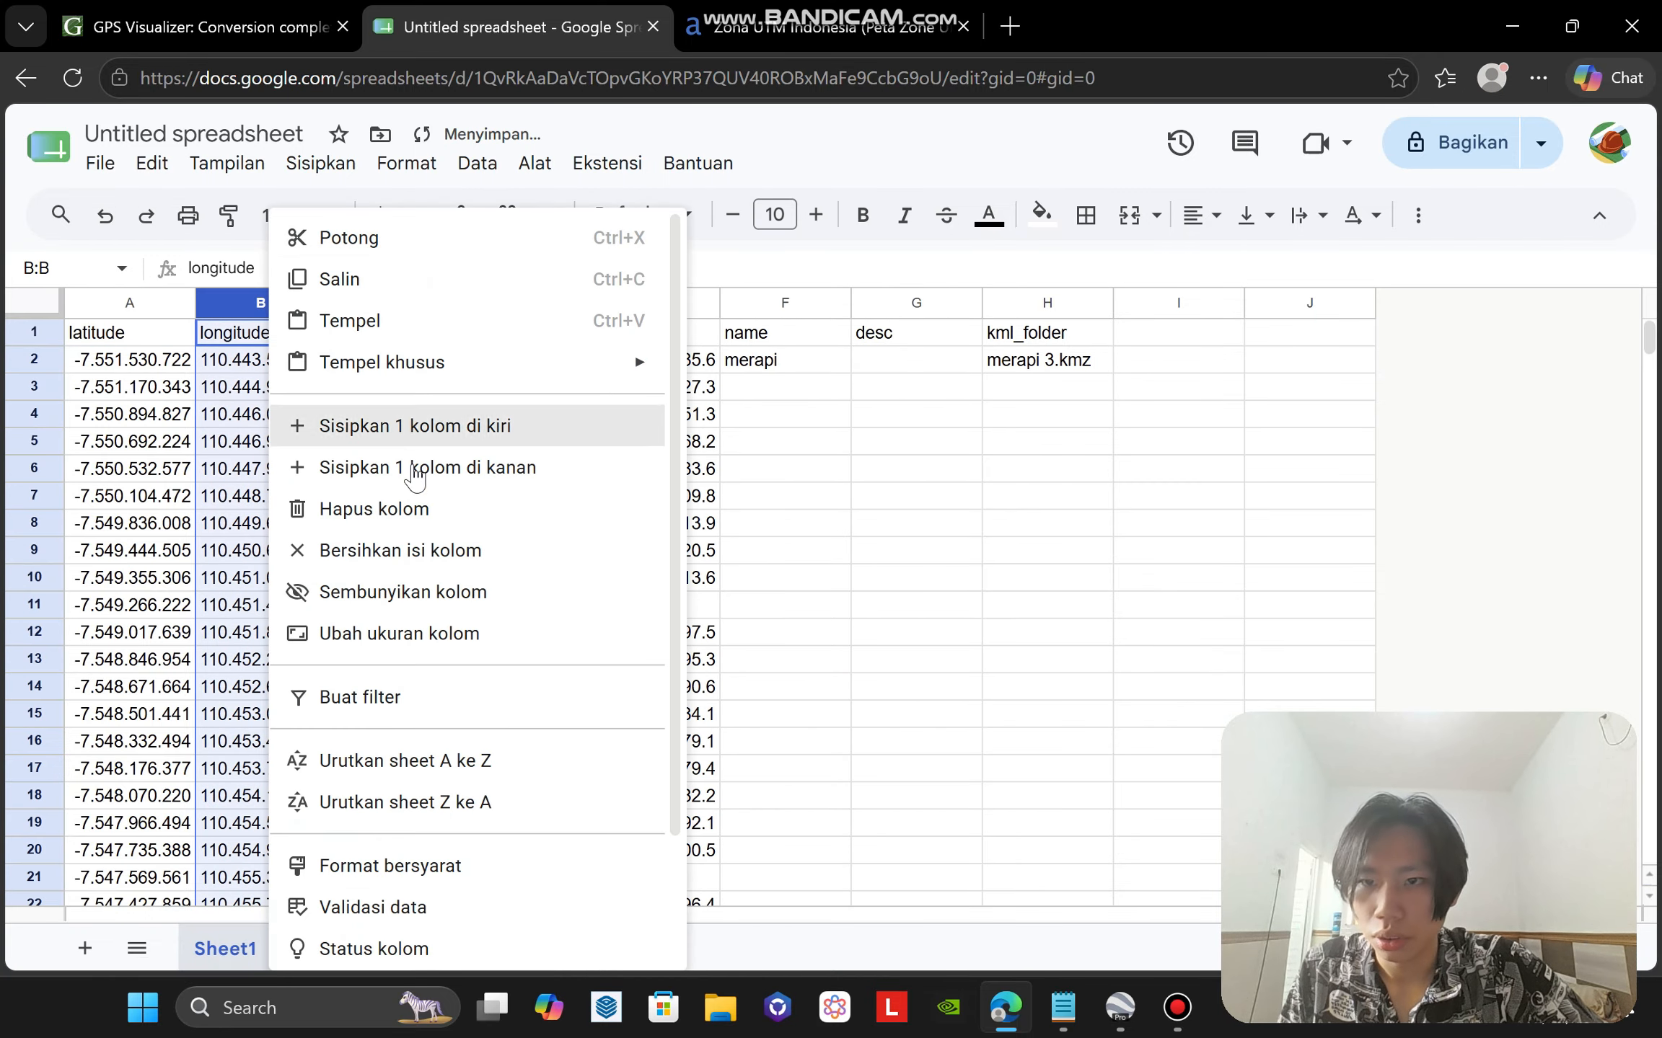
{"action": "left_click", "coordinate": [400, 512]}
{"action": "right_click", "coordinate": [154, 303]}
{"action": "left_click", "coordinate": [246, 508]}
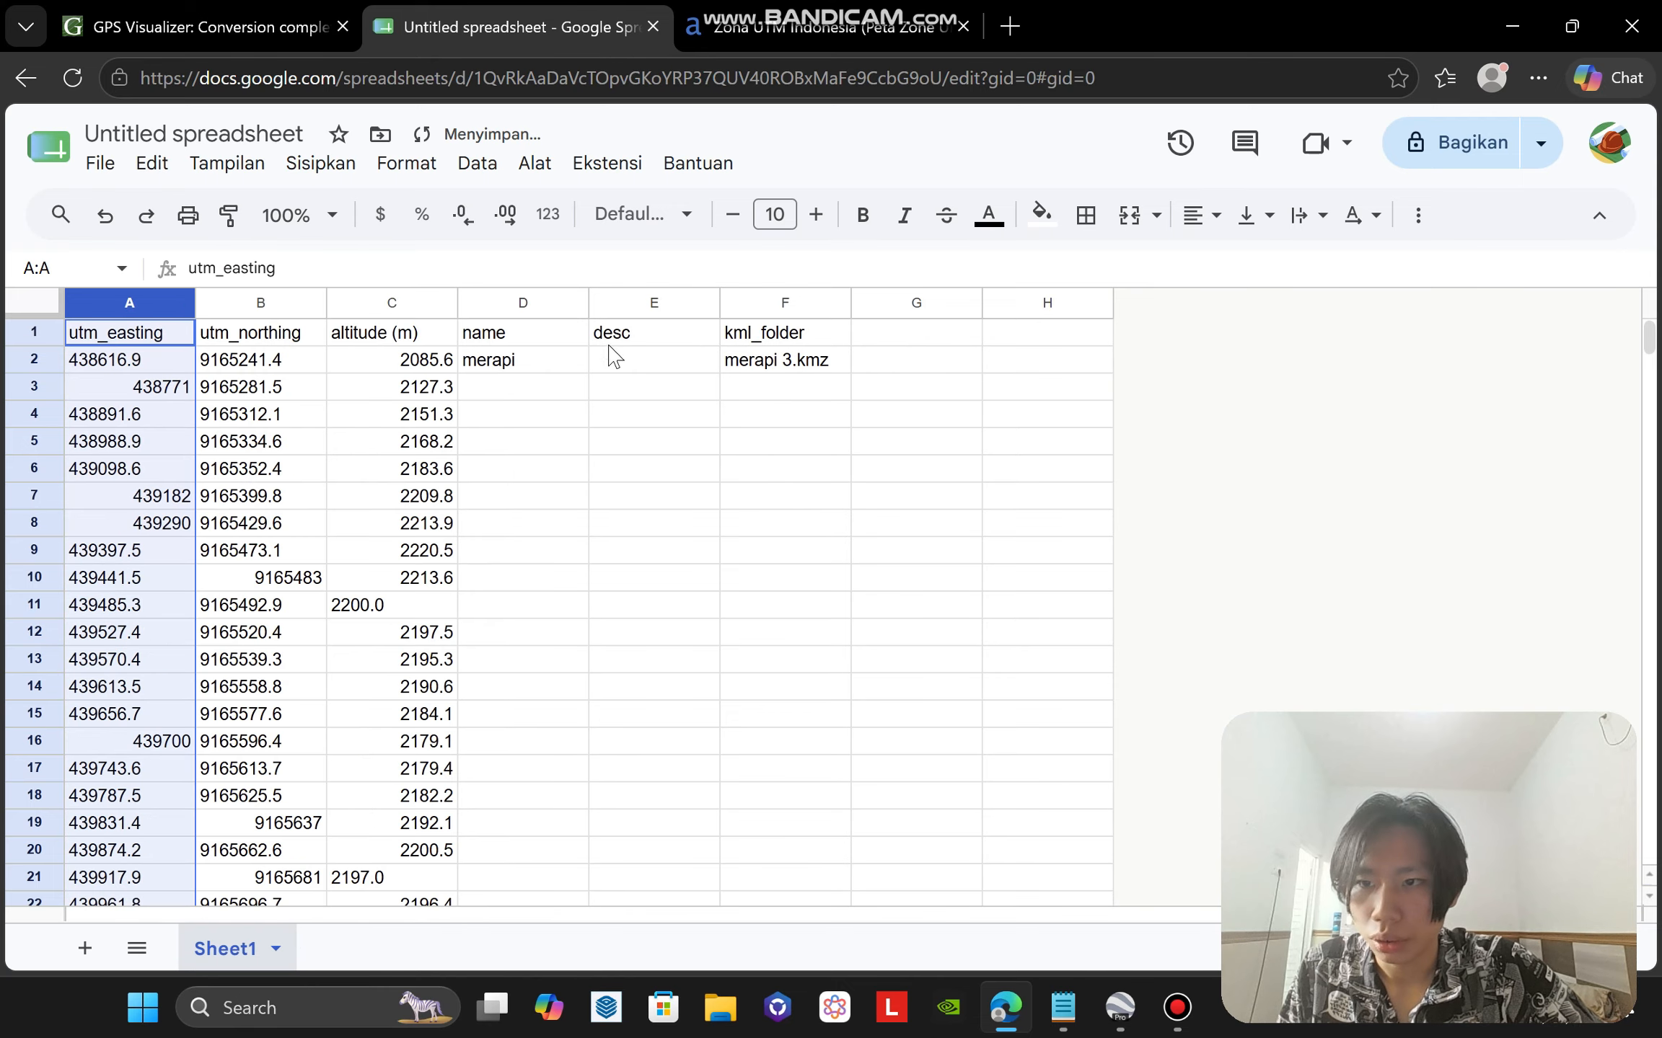
Clear the name, desc and kml_folder entries in D1:F2 and the remaining headings in A1:C1.
{"action": "left_click_drag", "start_coordinate": [505, 333], "coordinate": [768, 379]}
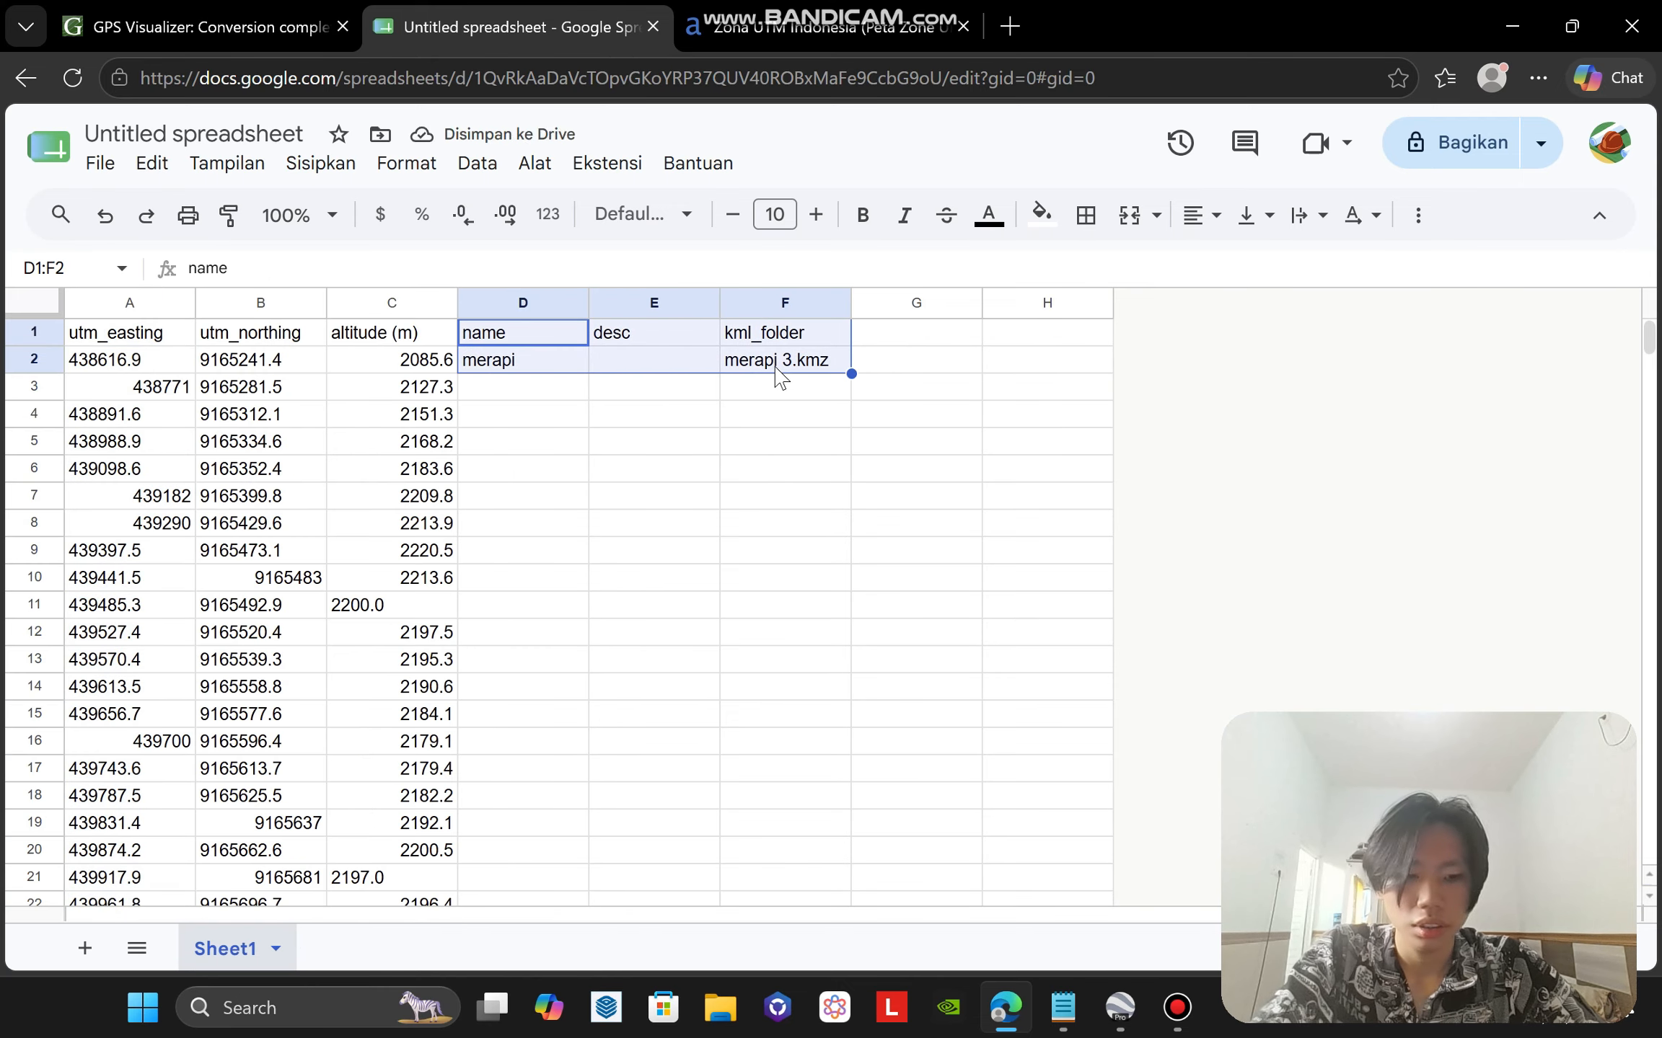
{"action": "key", "text": "Delete"}
{"action": "left_click", "coordinate": [533, 371]}
{"action": "left_click_drag", "start_coordinate": [139, 336], "coordinate": [382, 335]}
{"action": "key", "text": "Delete"}
{"action": "left_click", "coordinate": [632, 396]}
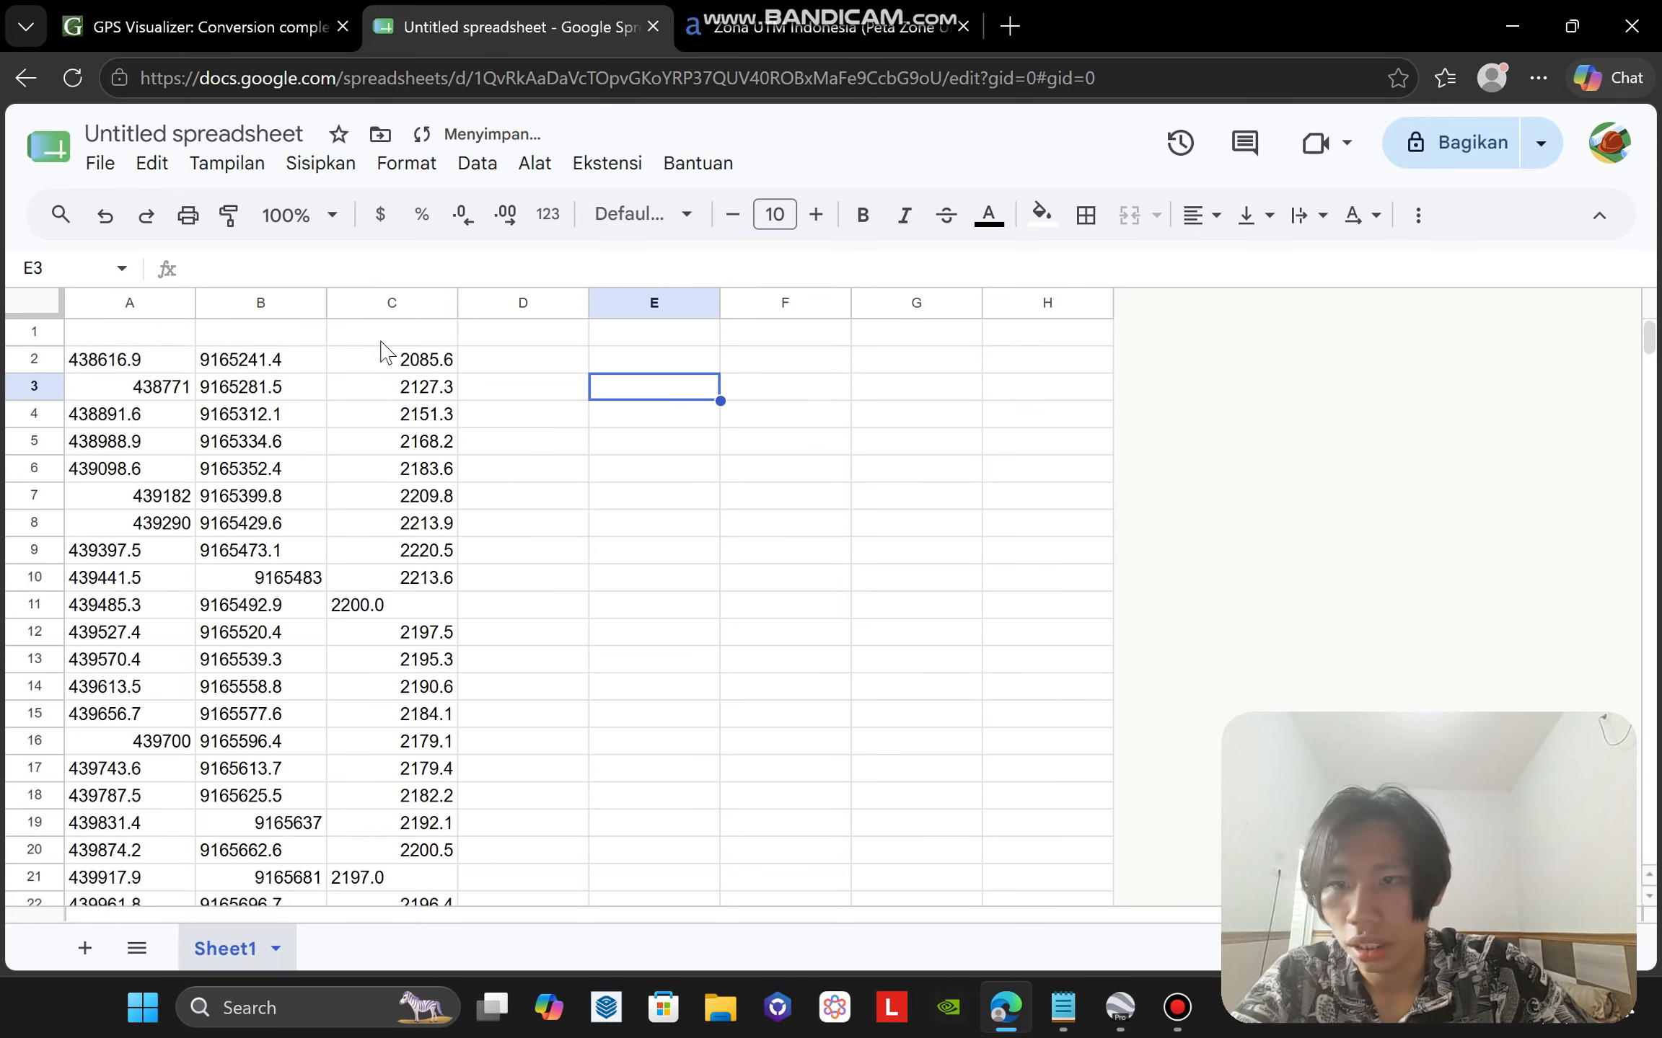
Delete the empty first row above the coordinate values.
{"action": "left_click_drag", "start_coordinate": [125, 333], "coordinate": [394, 333]}
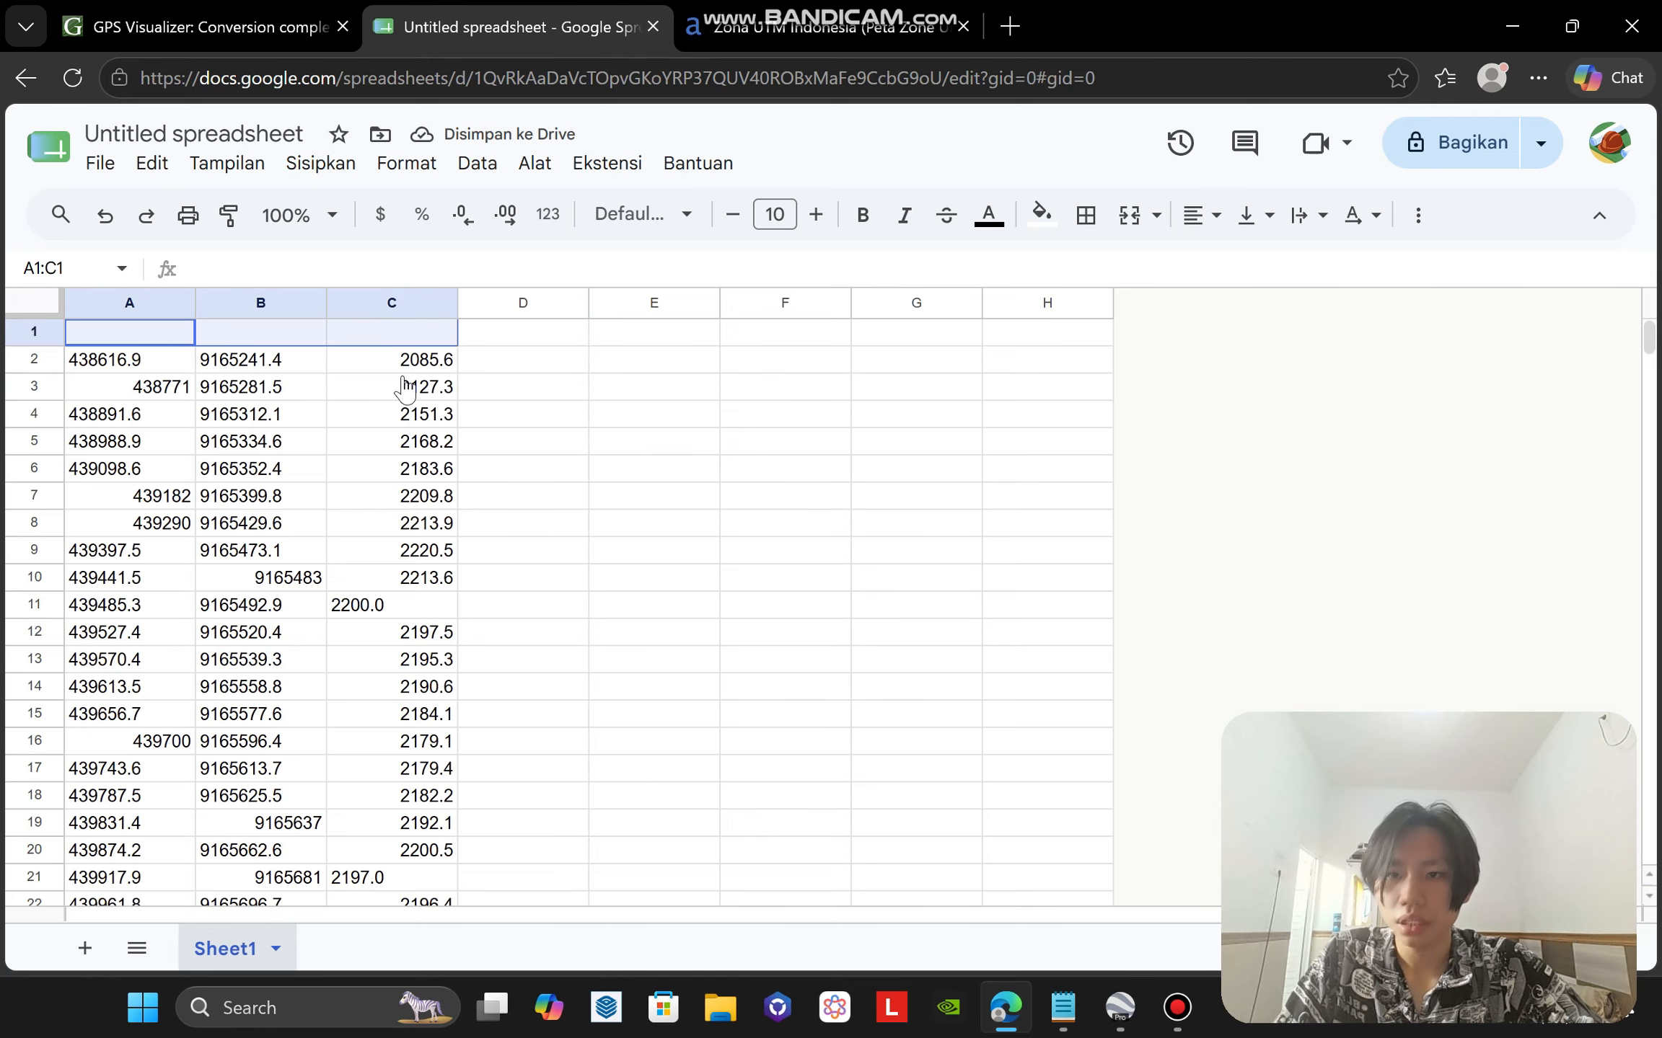
{"action": "right_click", "coordinate": [393, 336]}
{"action": "left_click", "coordinate": [498, 572]}
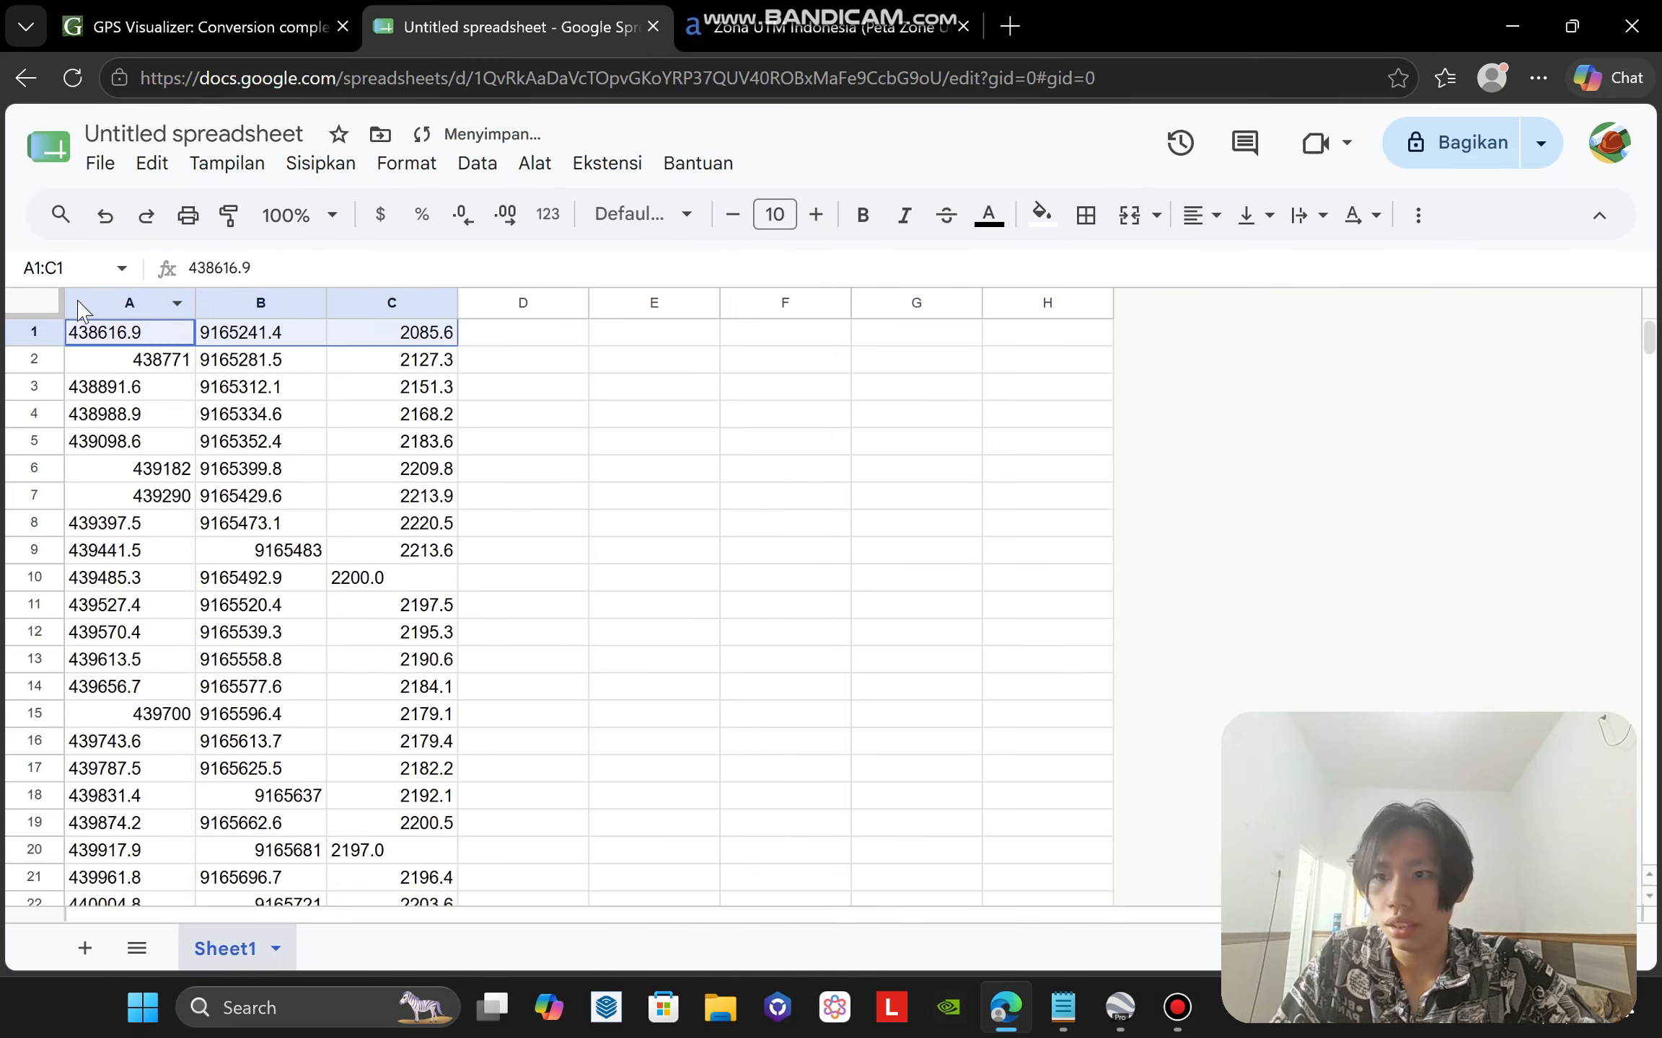
Download the sheet as a Comma Separated Values (.csv) file.
{"action": "left_click", "coordinate": [105, 166]}
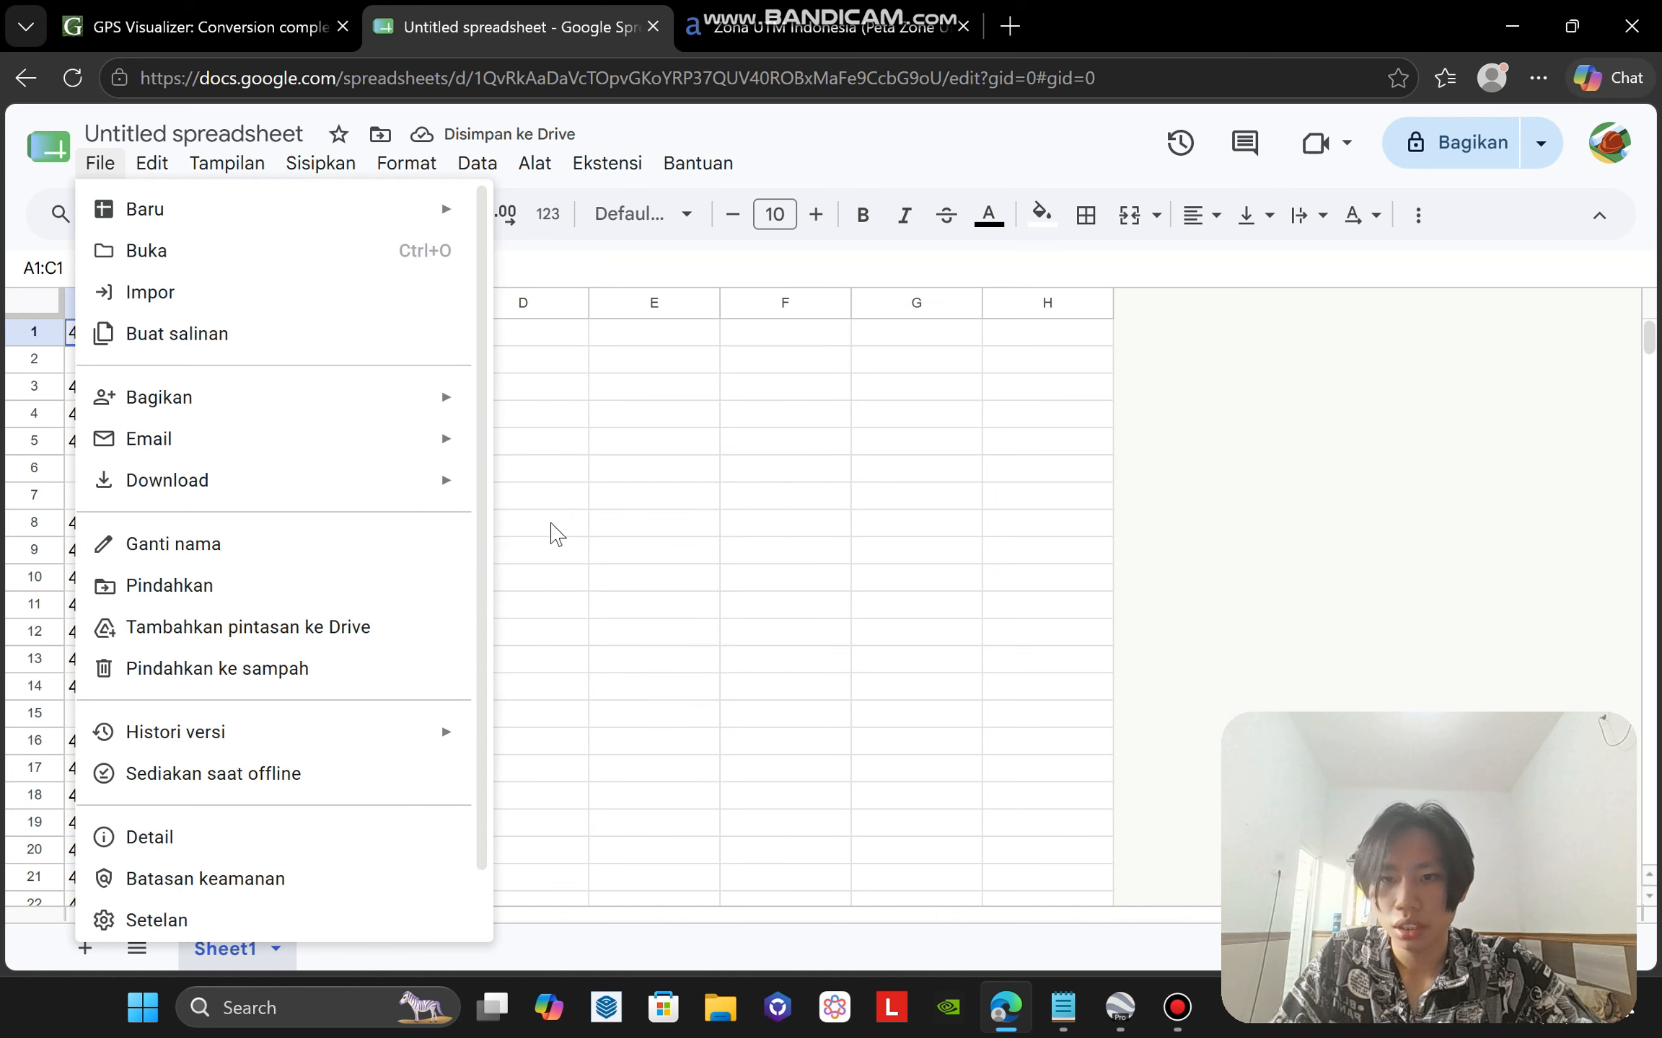
{"action": "mouse_move", "coordinate": [408, 486]}
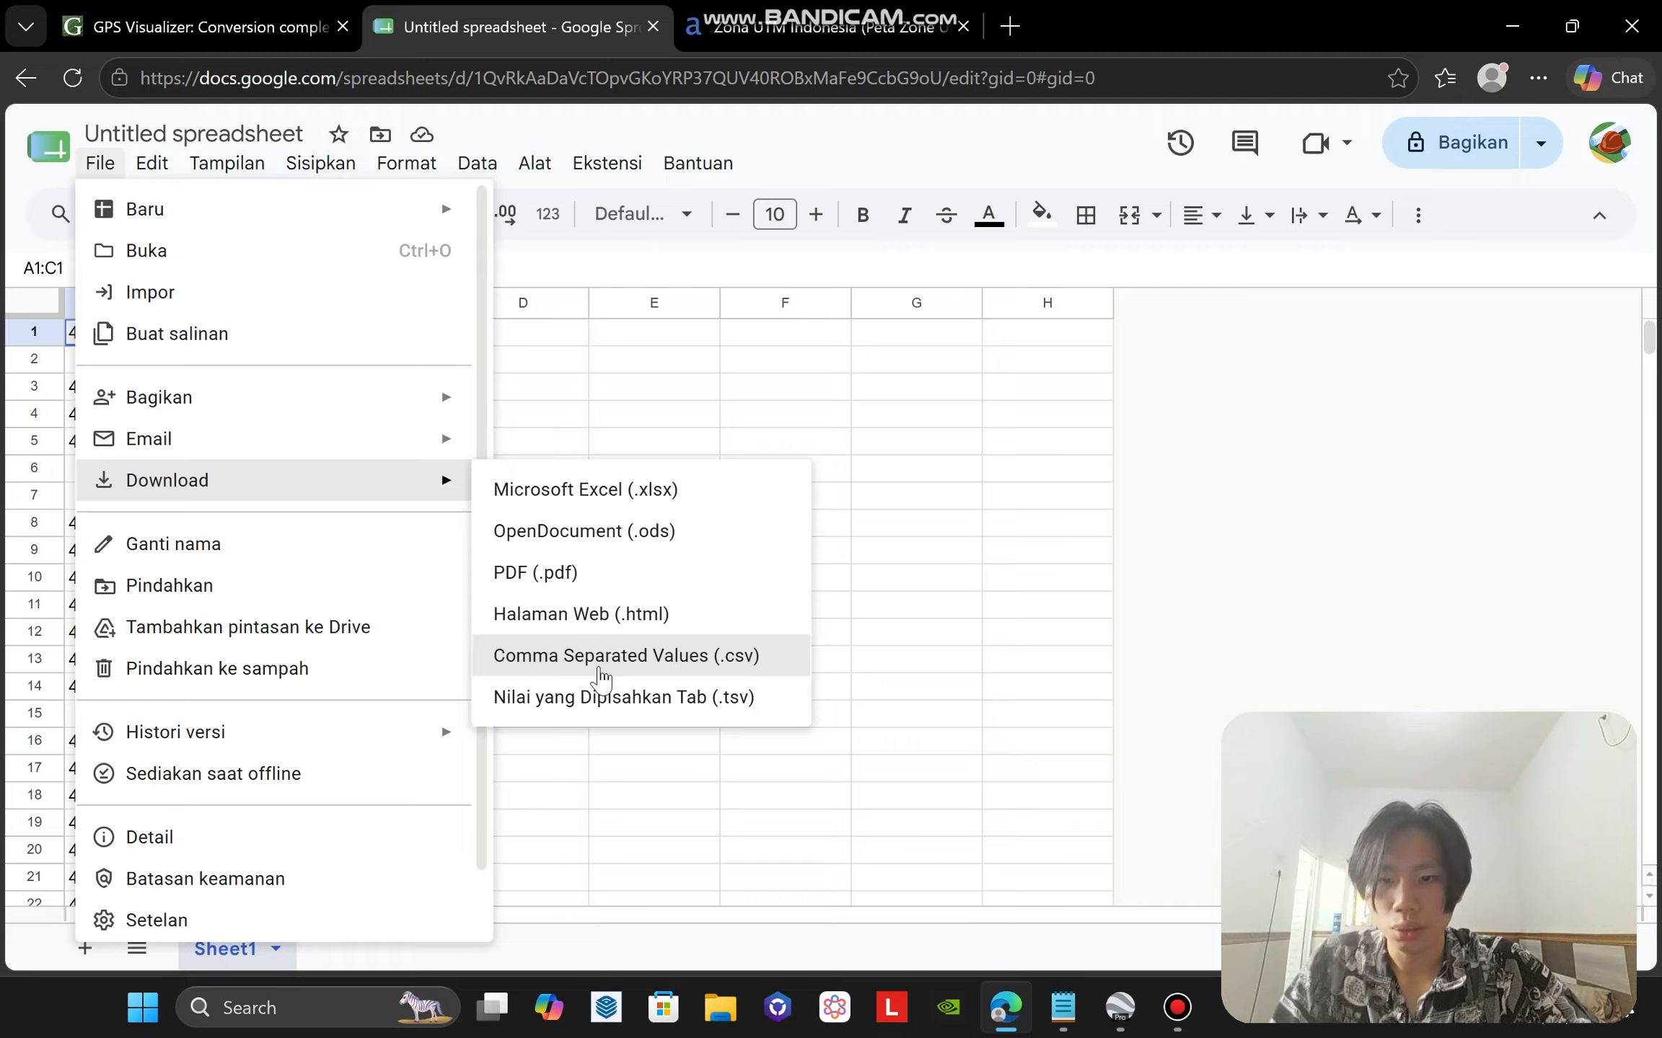
{"action": "left_click", "coordinate": [759, 662]}
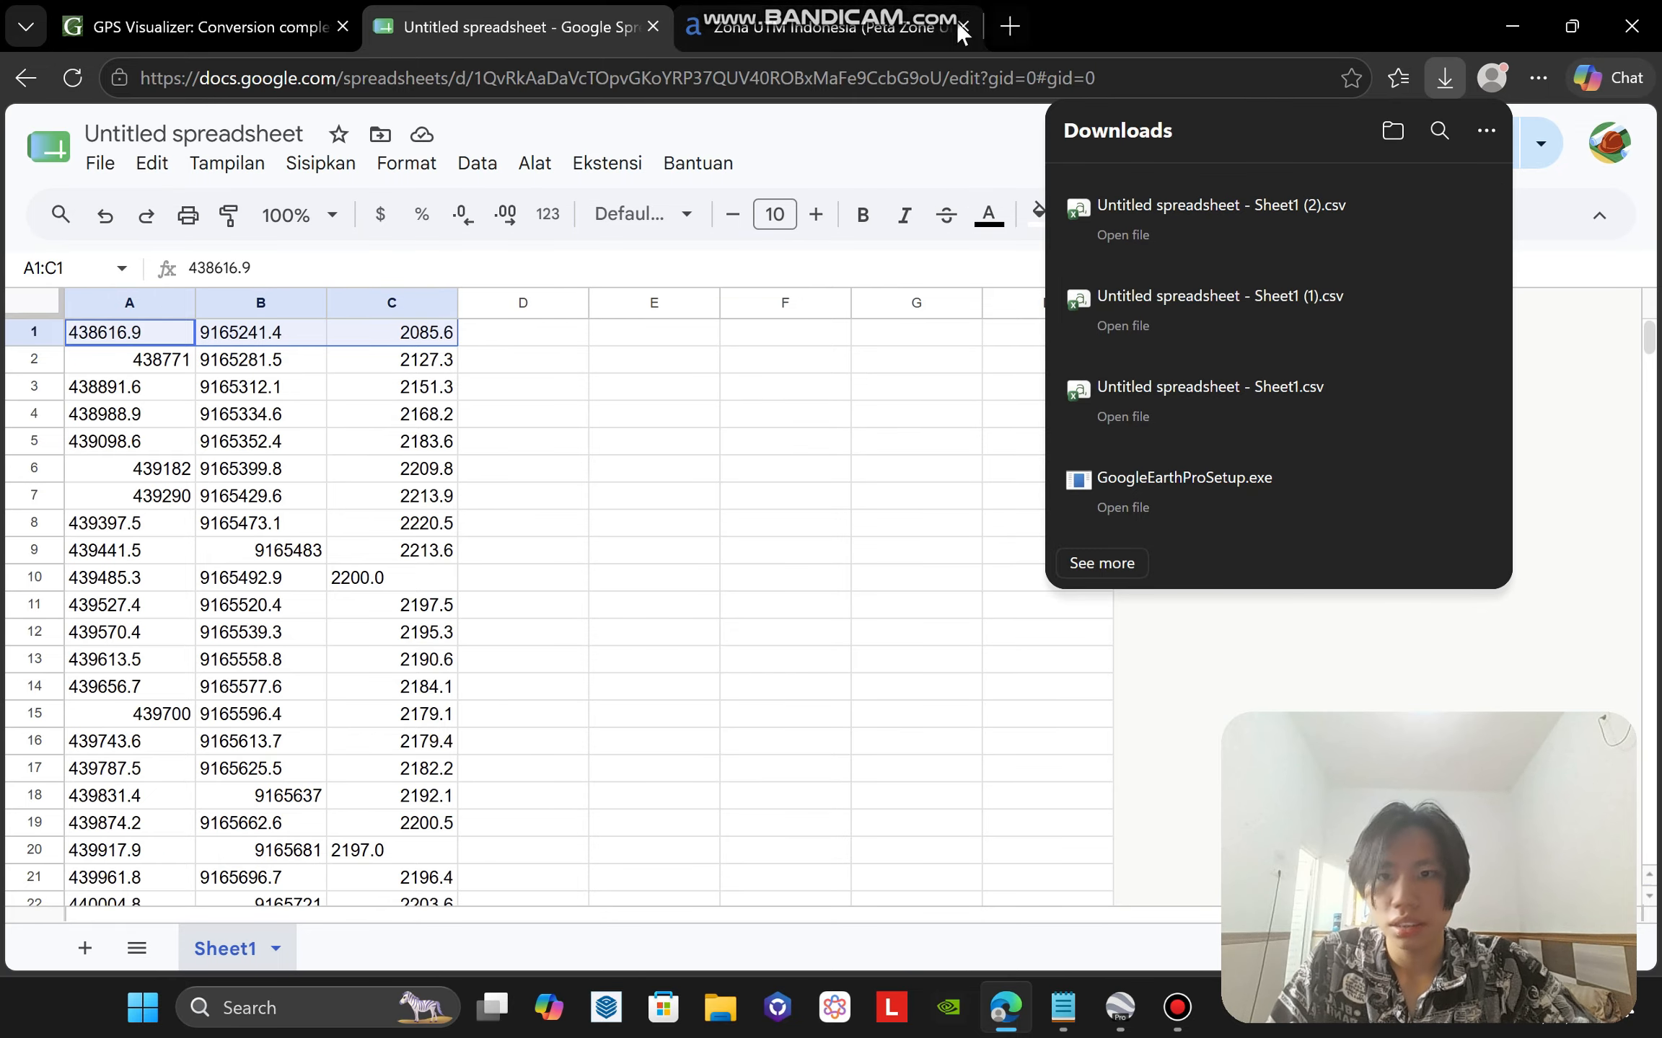
{"action": "left_click", "coordinate": [876, 451]}
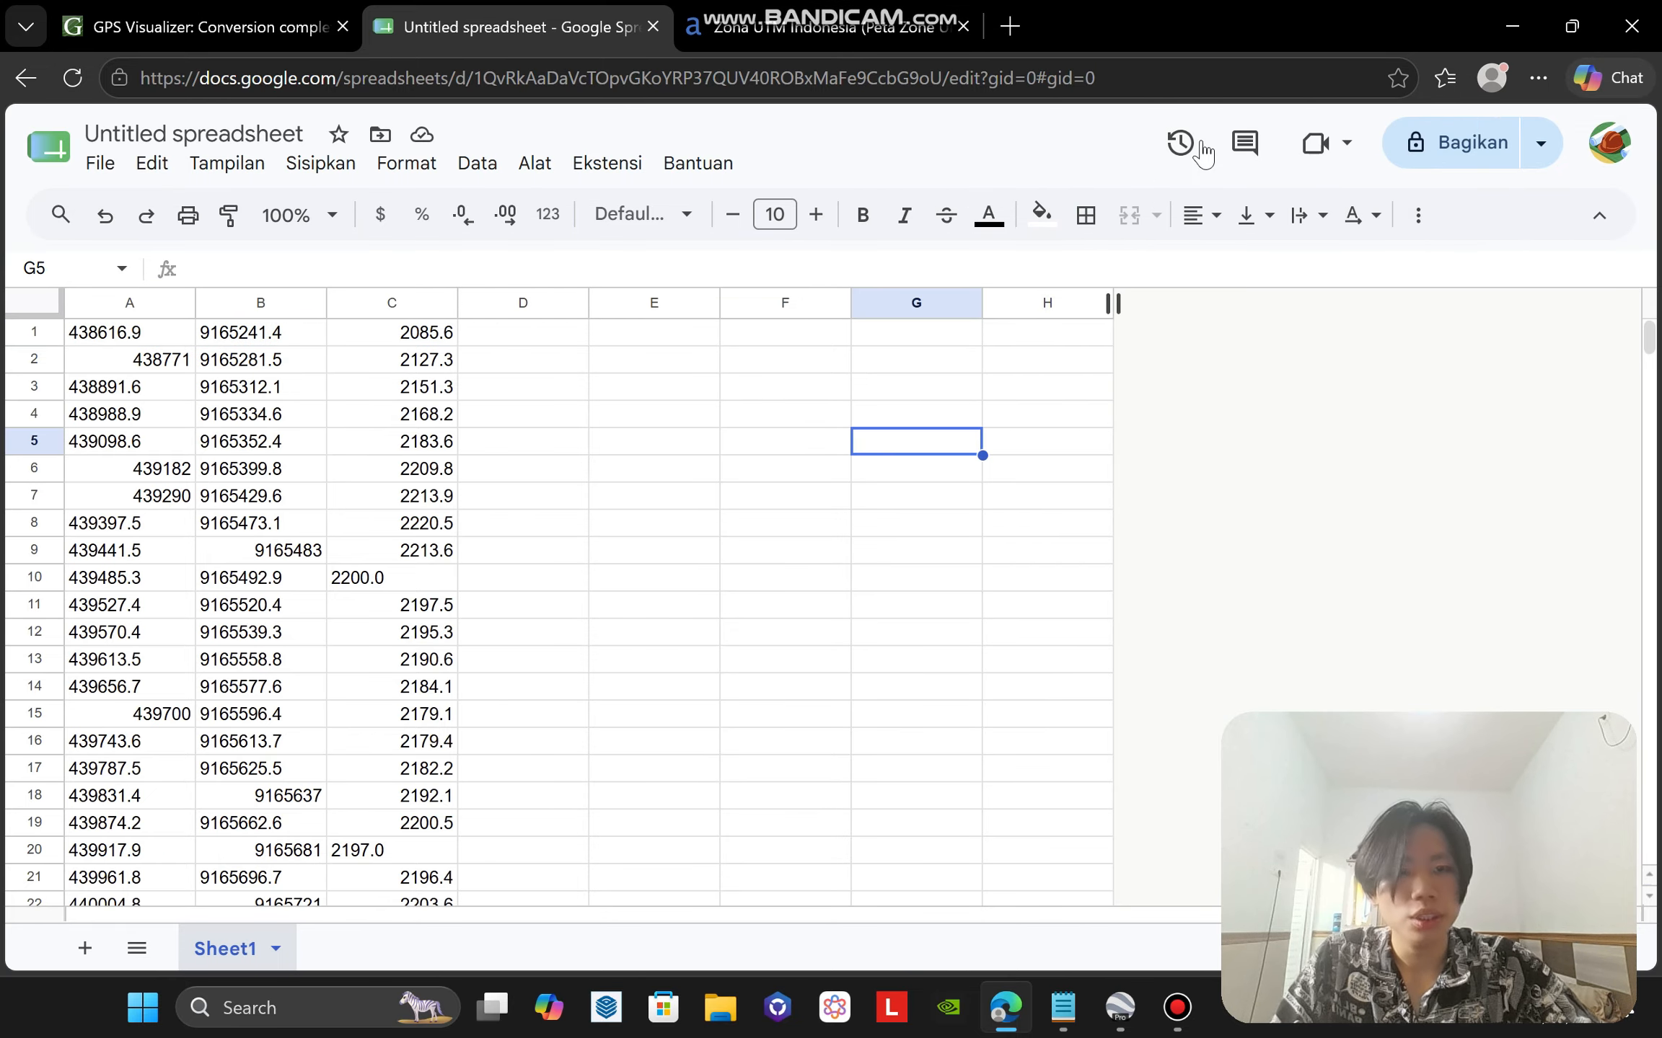
{"action": "left_click", "coordinate": [1316, 384]}
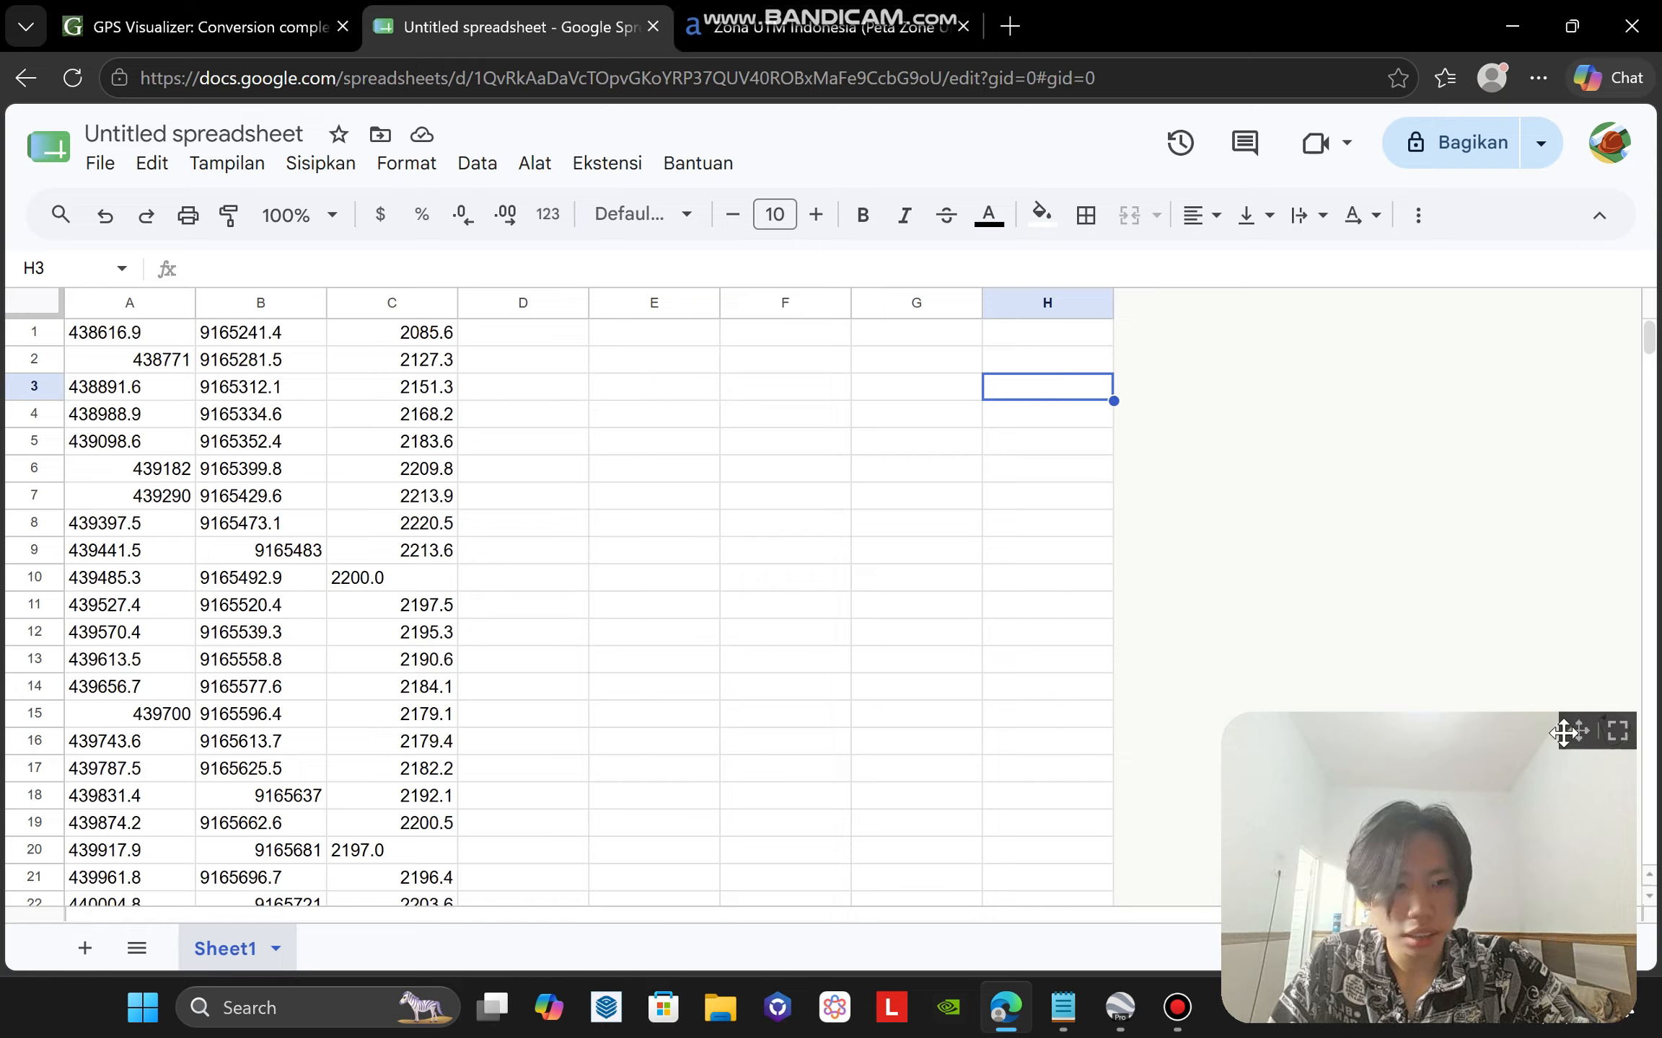
{"action": "left_click_drag", "start_coordinate": [1575, 776], "coordinate": [1587, 716]}
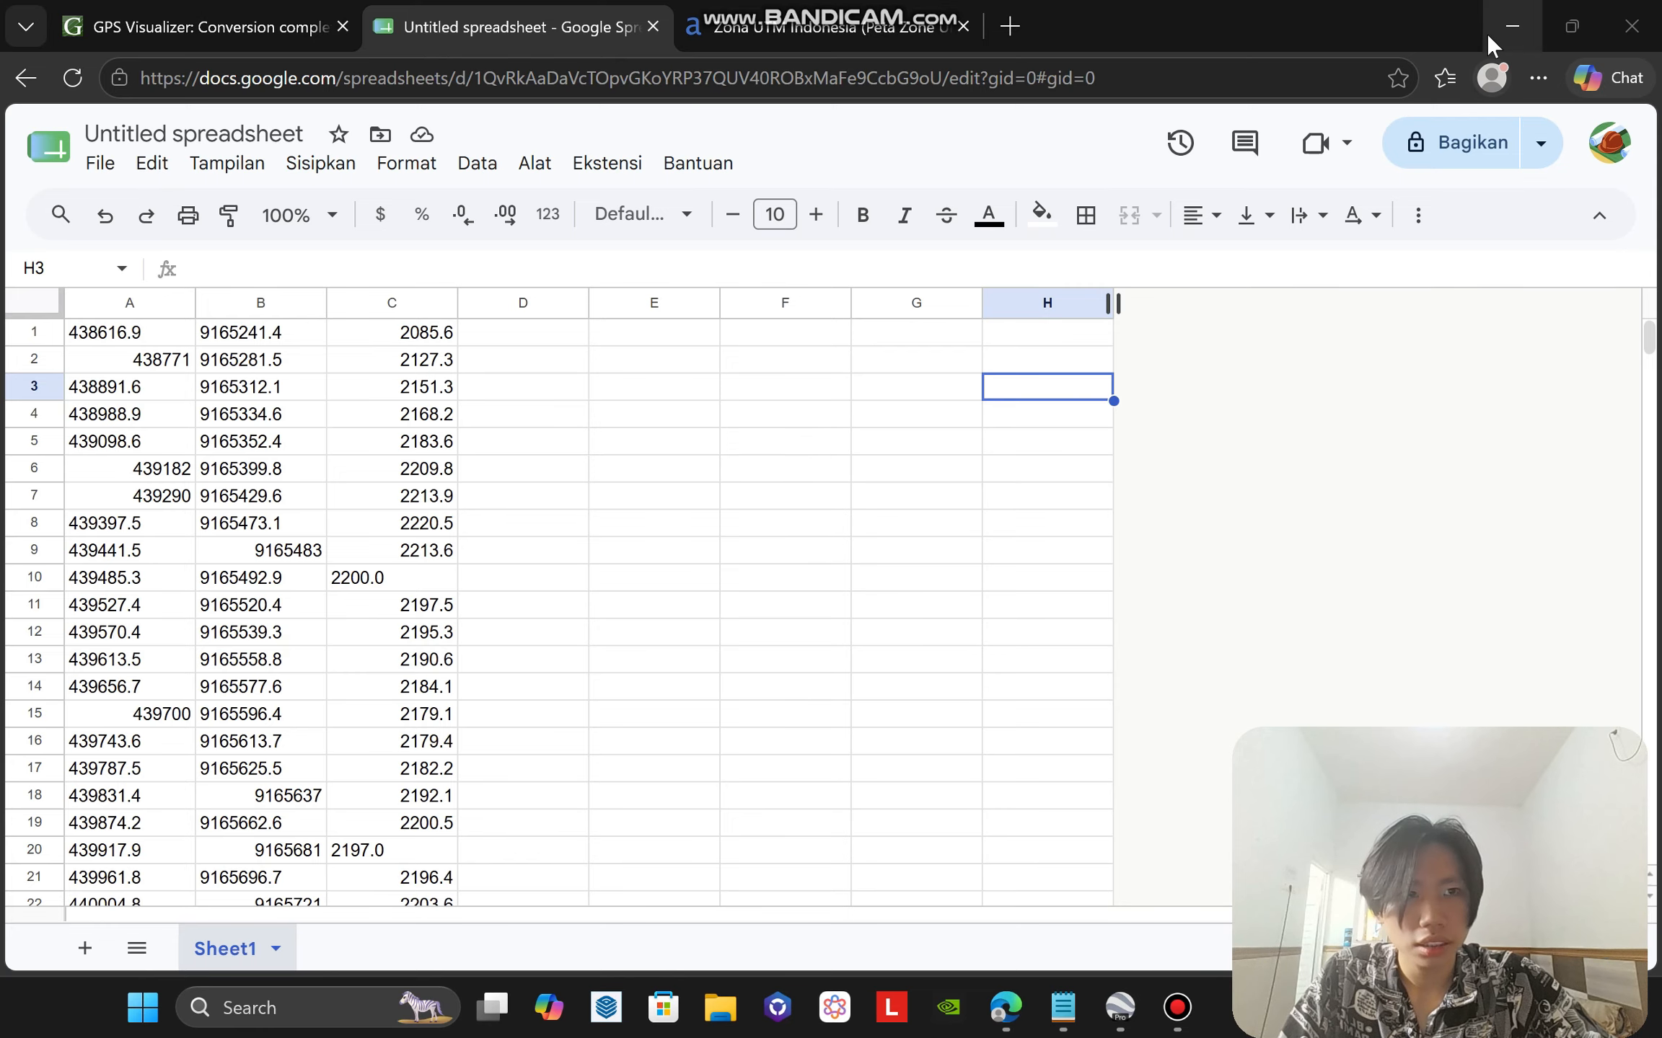
Launch Civil 3D 2027 Metric, then return to the Indonesian UTM zone map in the browser.
{"action": "left_click", "coordinate": [1488, 32]}
{"action": "double_click", "coordinate": [145, 239]}
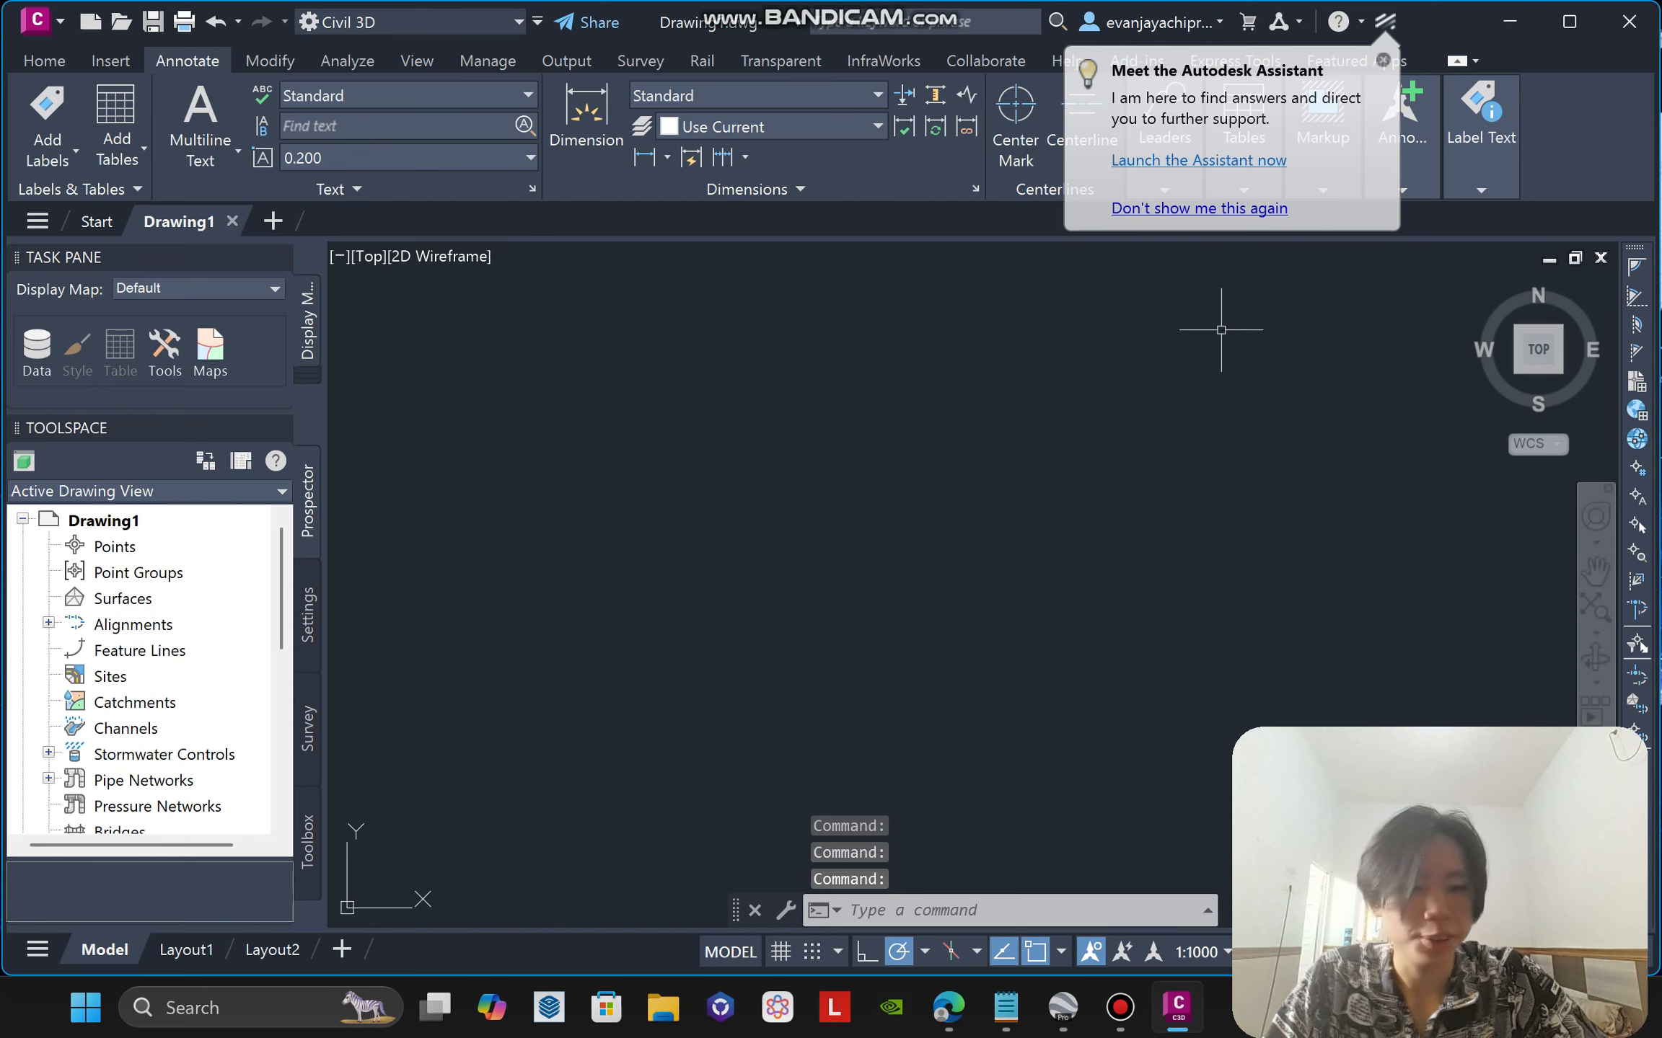
{"action": "left_click", "coordinate": [1511, 21]}
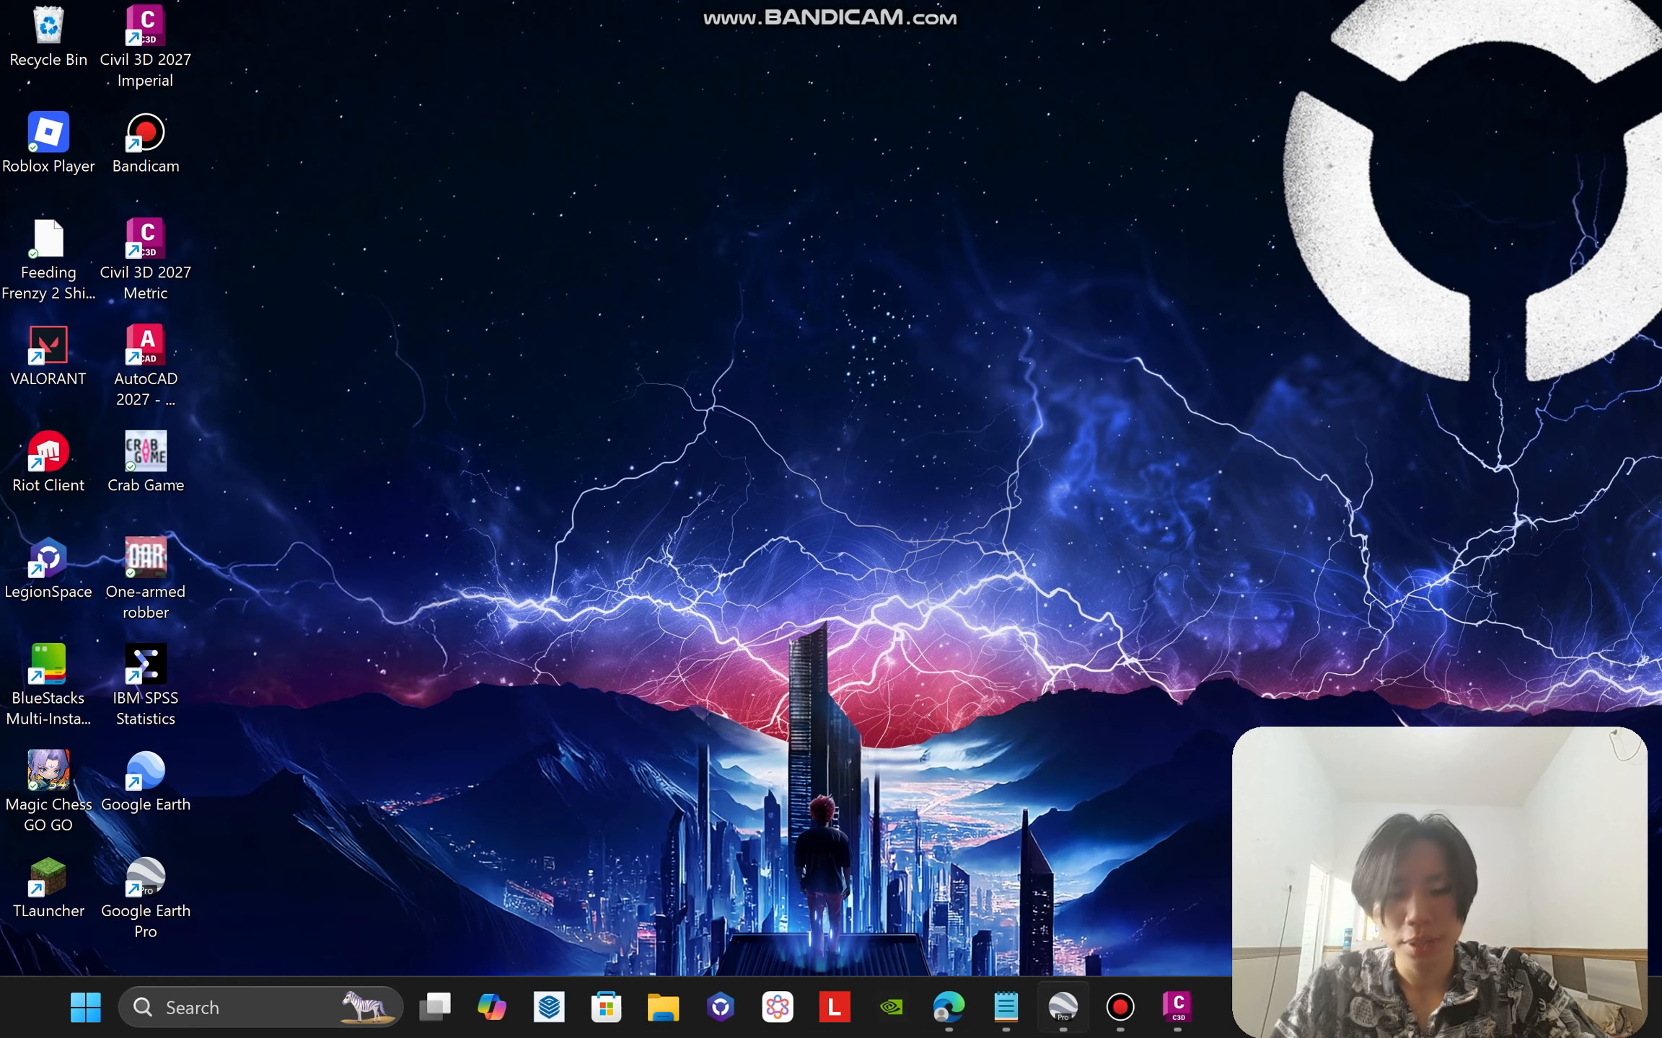
{"action": "left_click", "coordinate": [948, 1007]}
{"action": "left_click", "coordinate": [768, 9]}
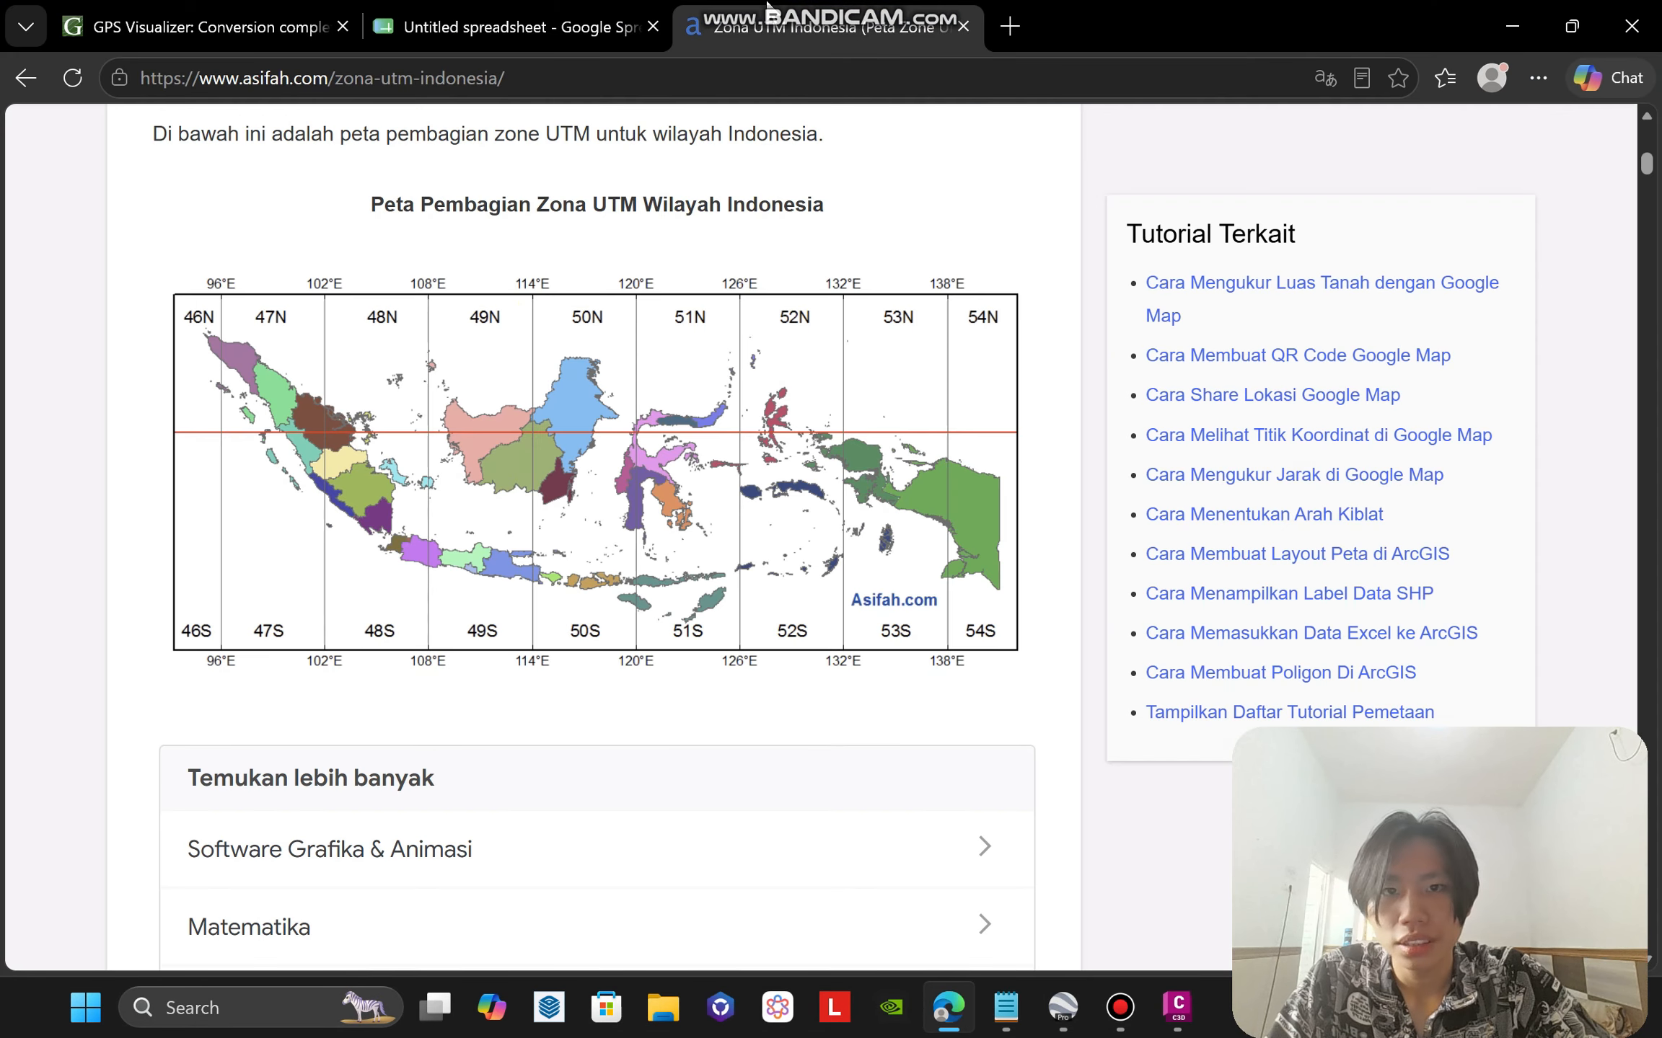
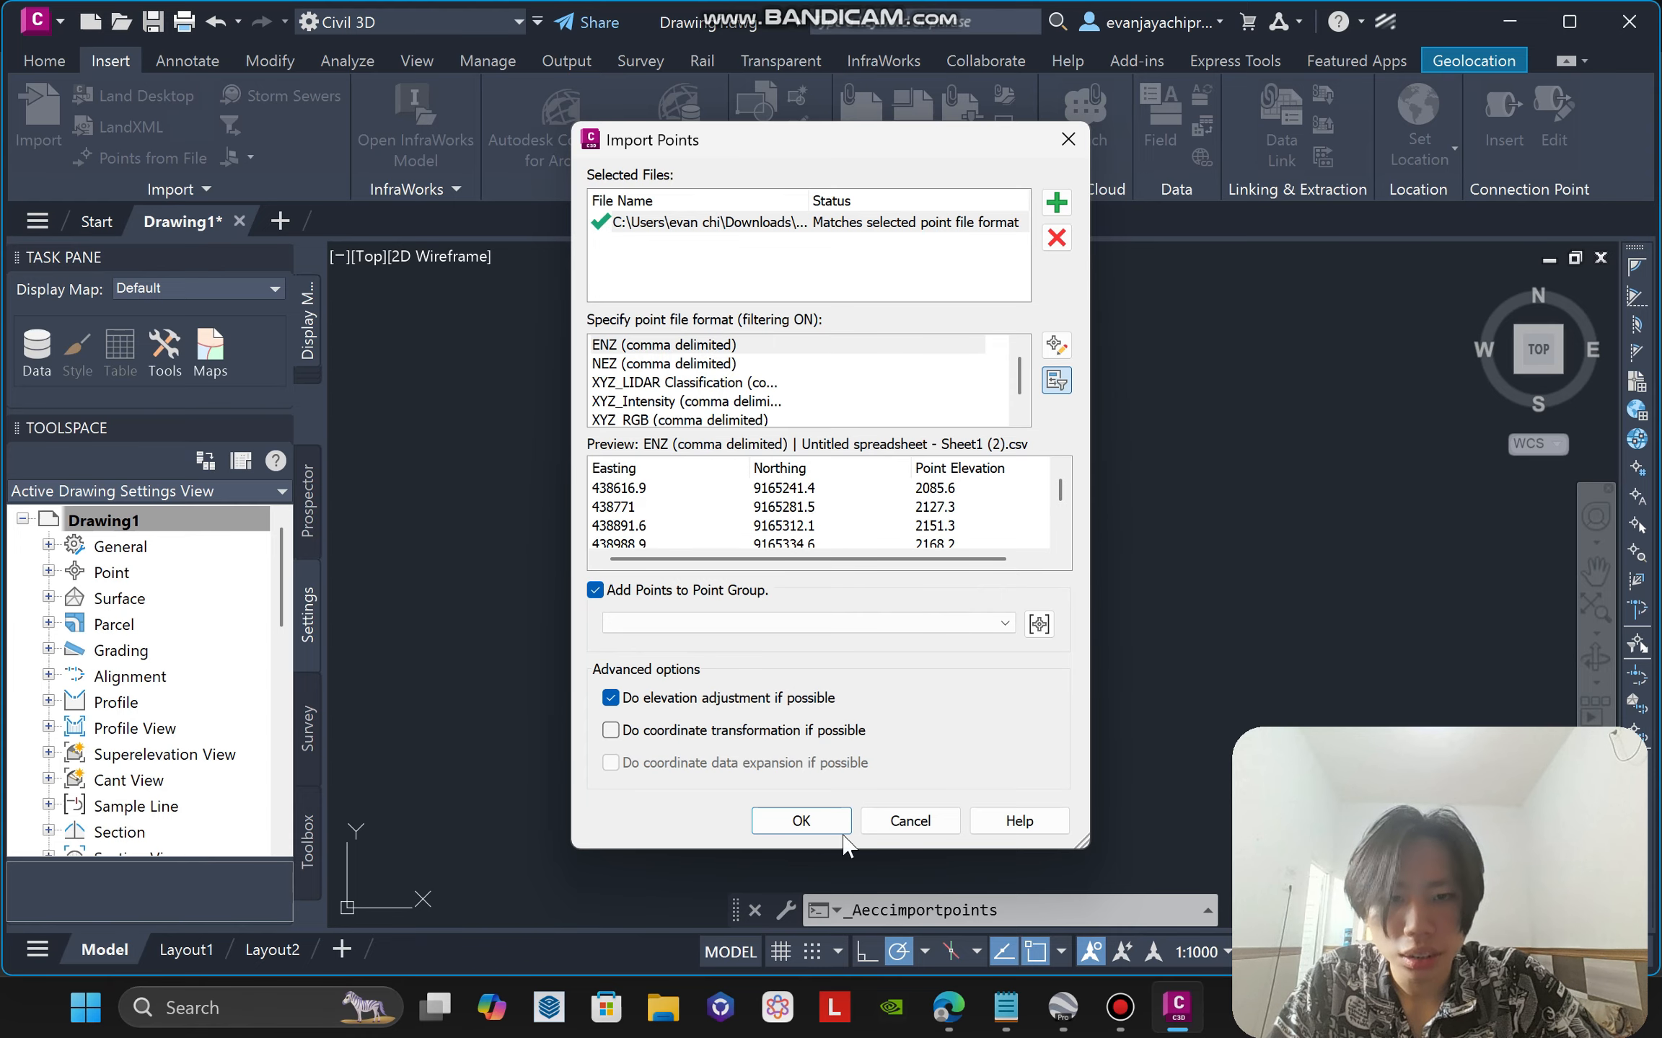
Import the points from Untitled spreadsheet - Sheet1 (2).csv in ENZ (comma delimited) format with elevation adjustment, and zoom to the drawing extents.
{"action": "left_click", "coordinate": [799, 821]}
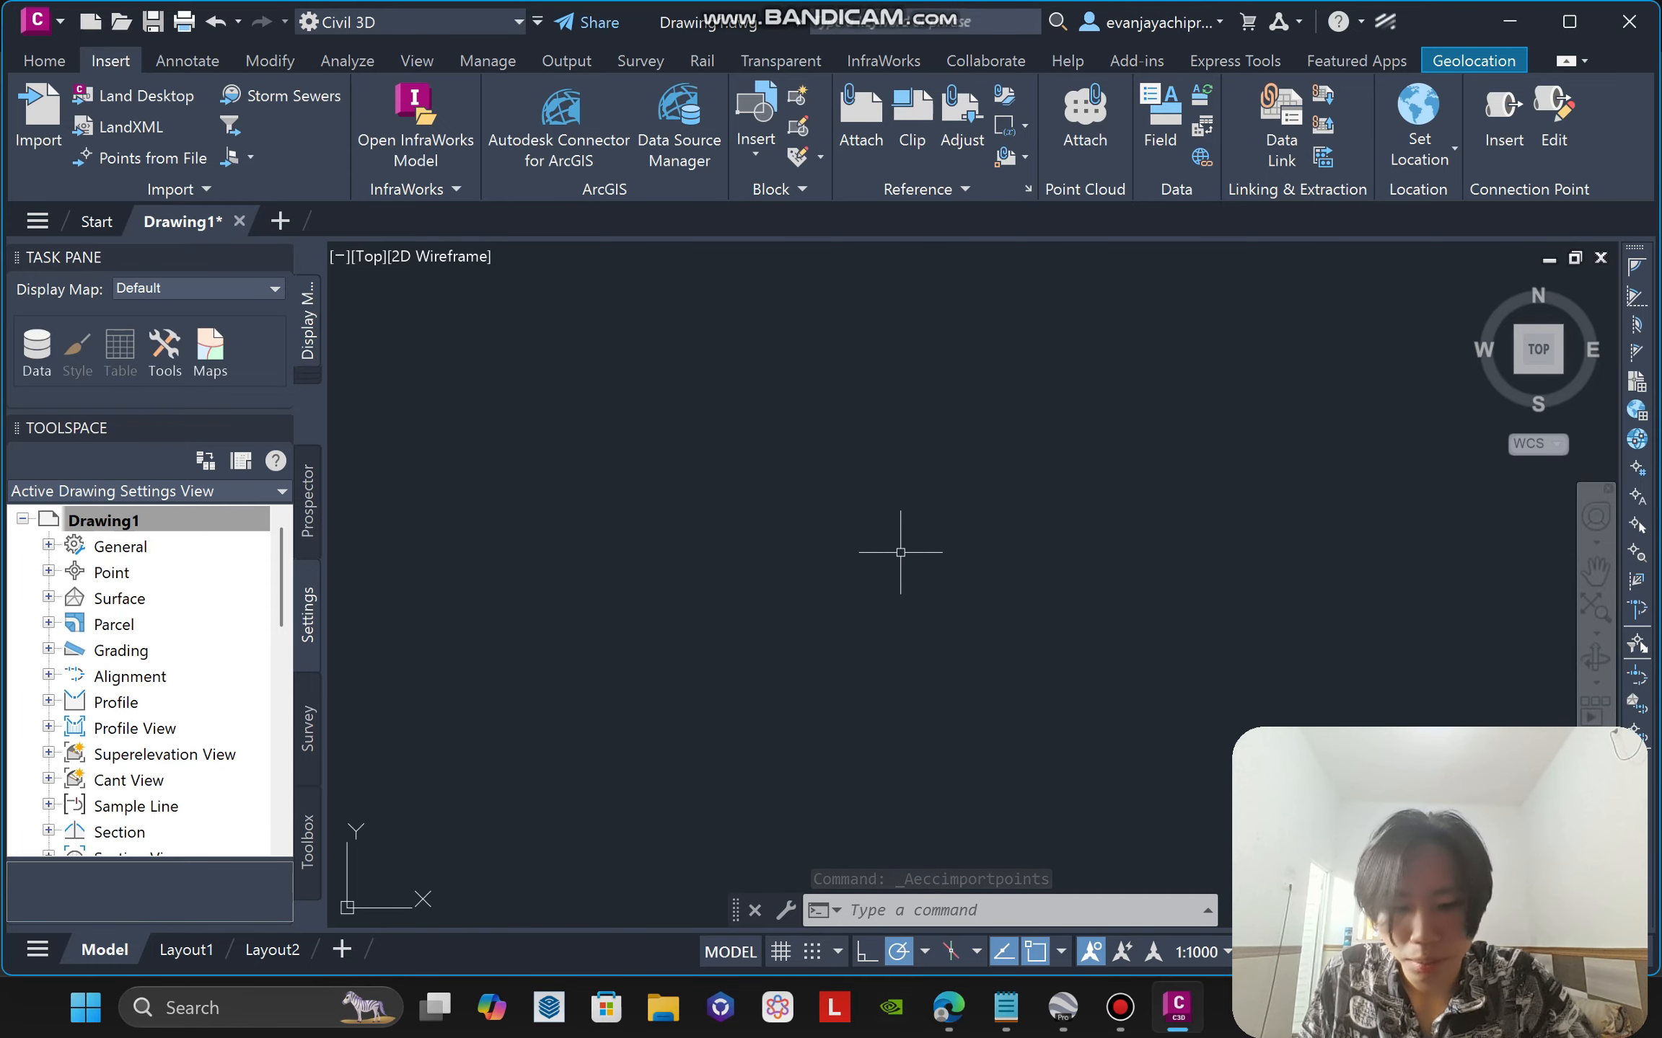
{"action": "type", "text": "z"}
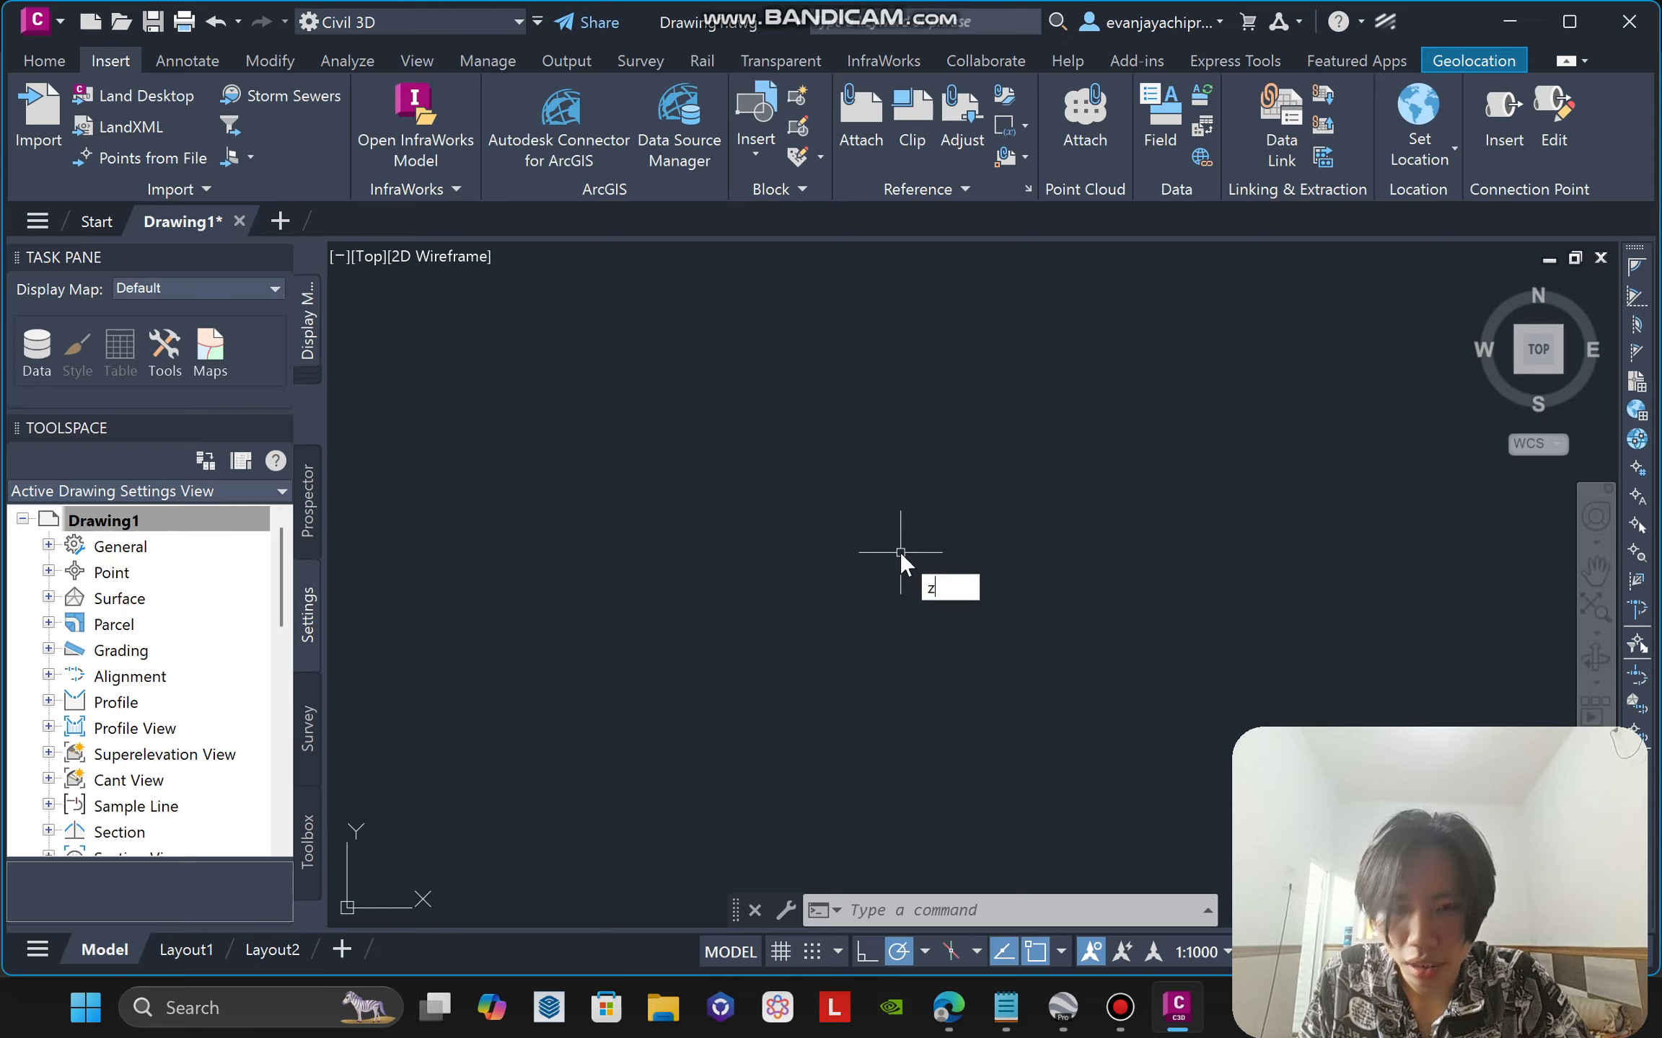
{"action": "key", "text": "Return"}
{"action": "type", "text": "e"}
{"action": "key", "text": "Return"}
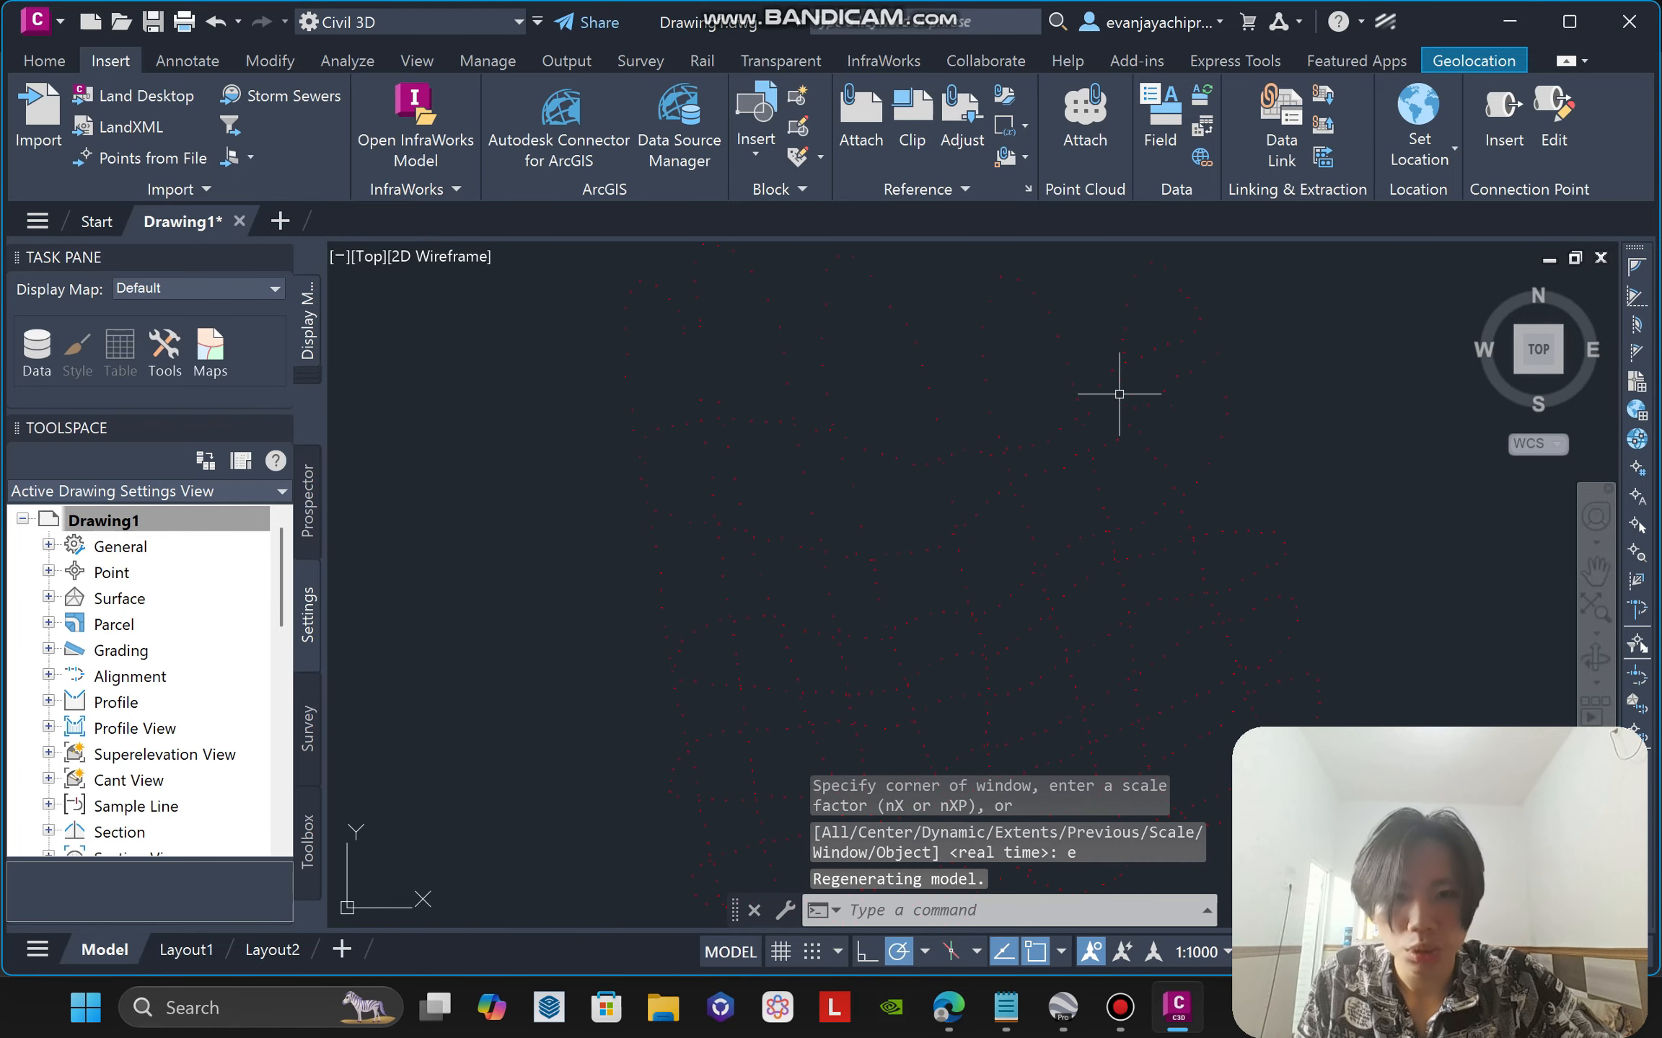
{"action": "scroll", "coordinate": [1203, 491], "scroll_direction": "down", "scroll_amount": 5}
{"action": "middle_click_drag", "start_coordinate": [1205, 503], "coordinate": [941, 559]}
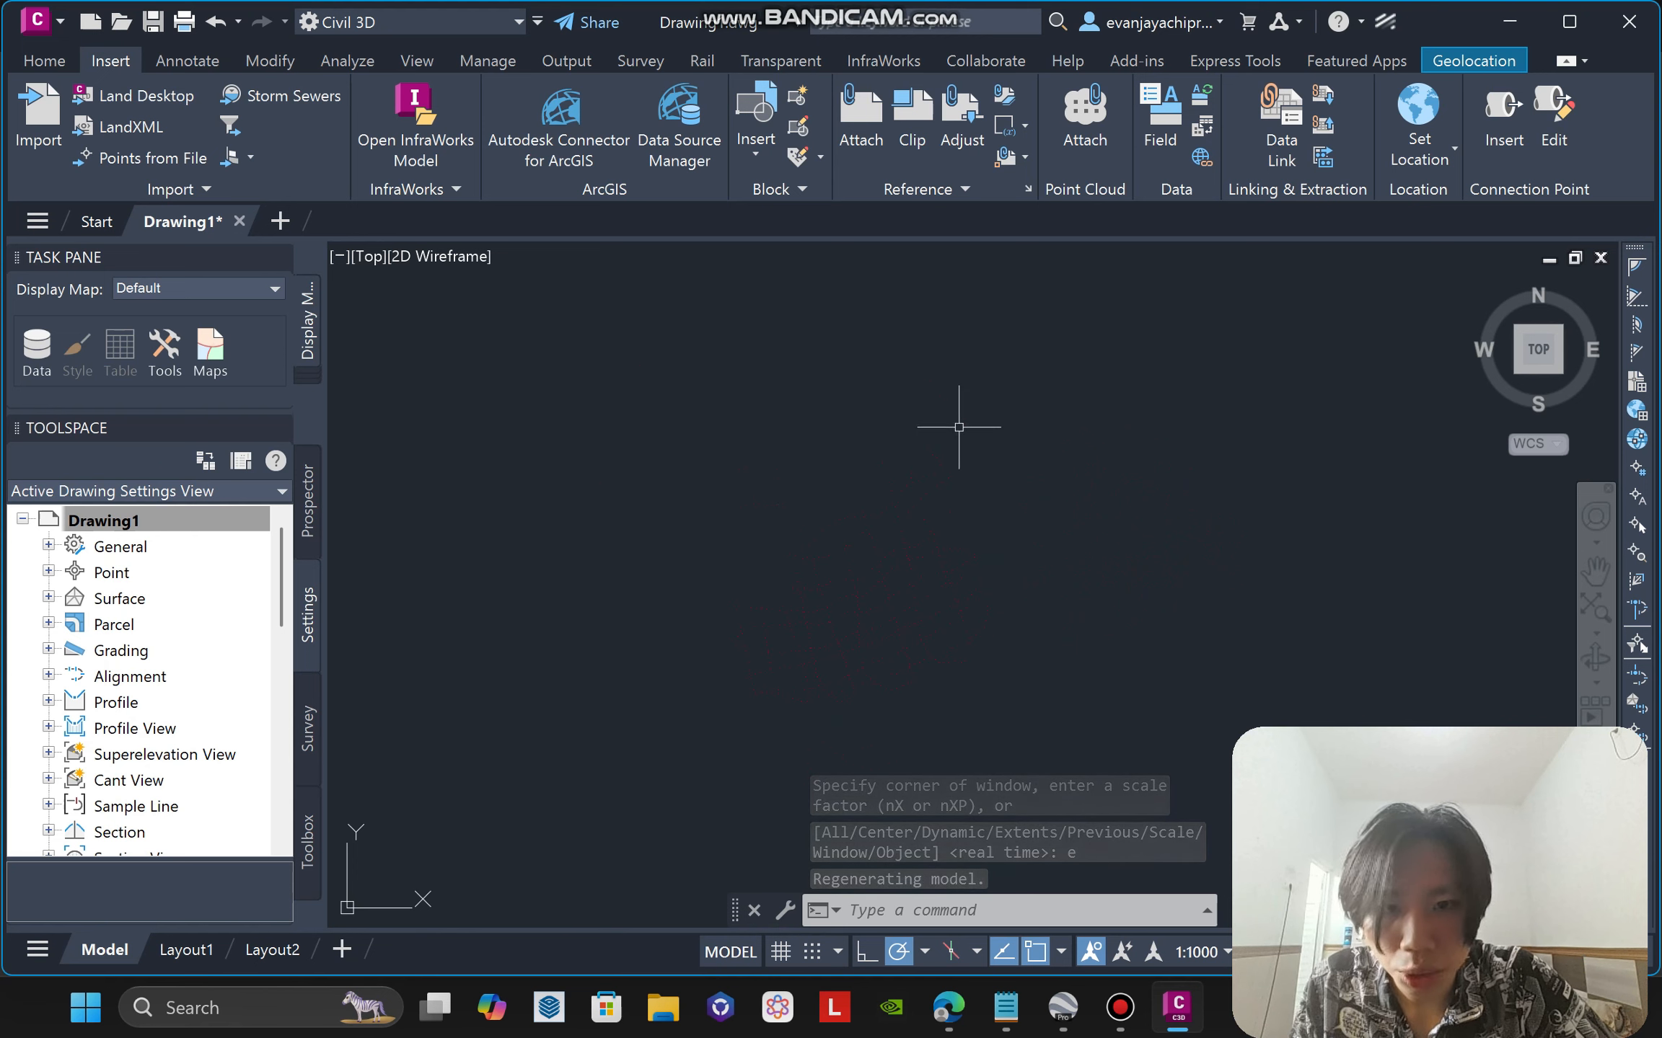
Create a TIN surface named merapi on layer C-TOPO with the Contours 2m and 10m (Background) style.
{"action": "left_click", "coordinate": [309, 527]}
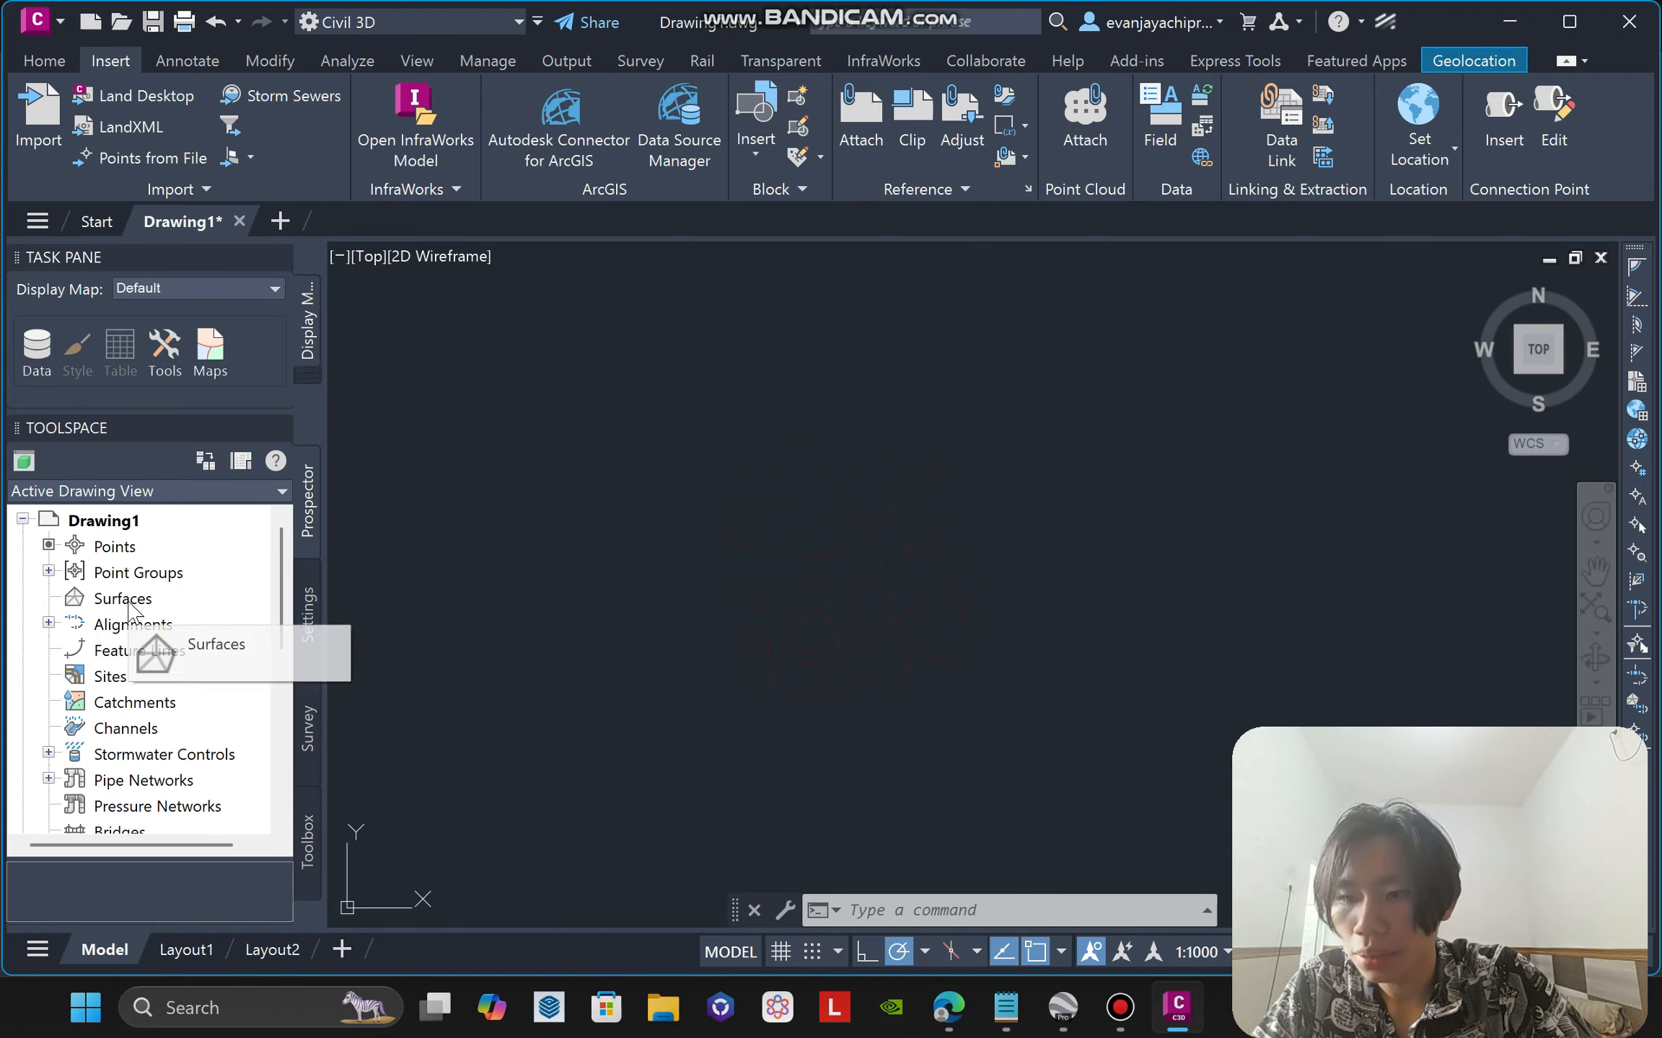
{"action": "left_click", "coordinate": [115, 603]}
{"action": "right_click", "coordinate": [78, 603]}
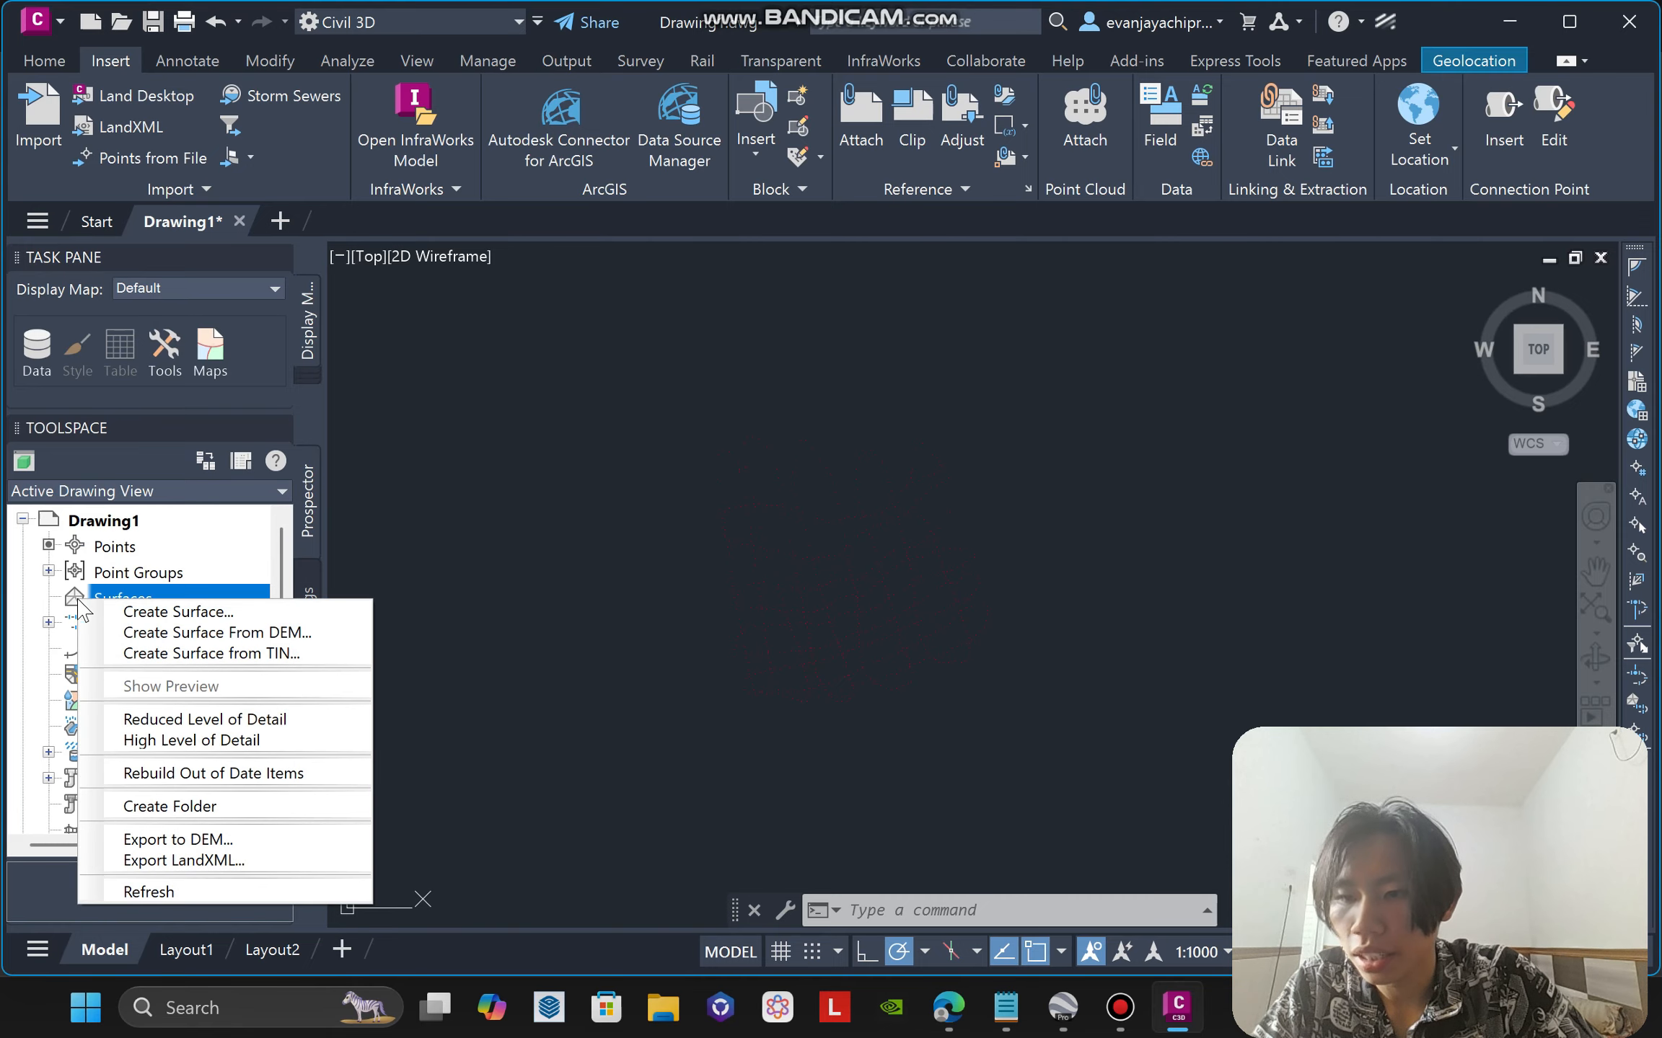
{"action": "left_click", "coordinate": [173, 612]}
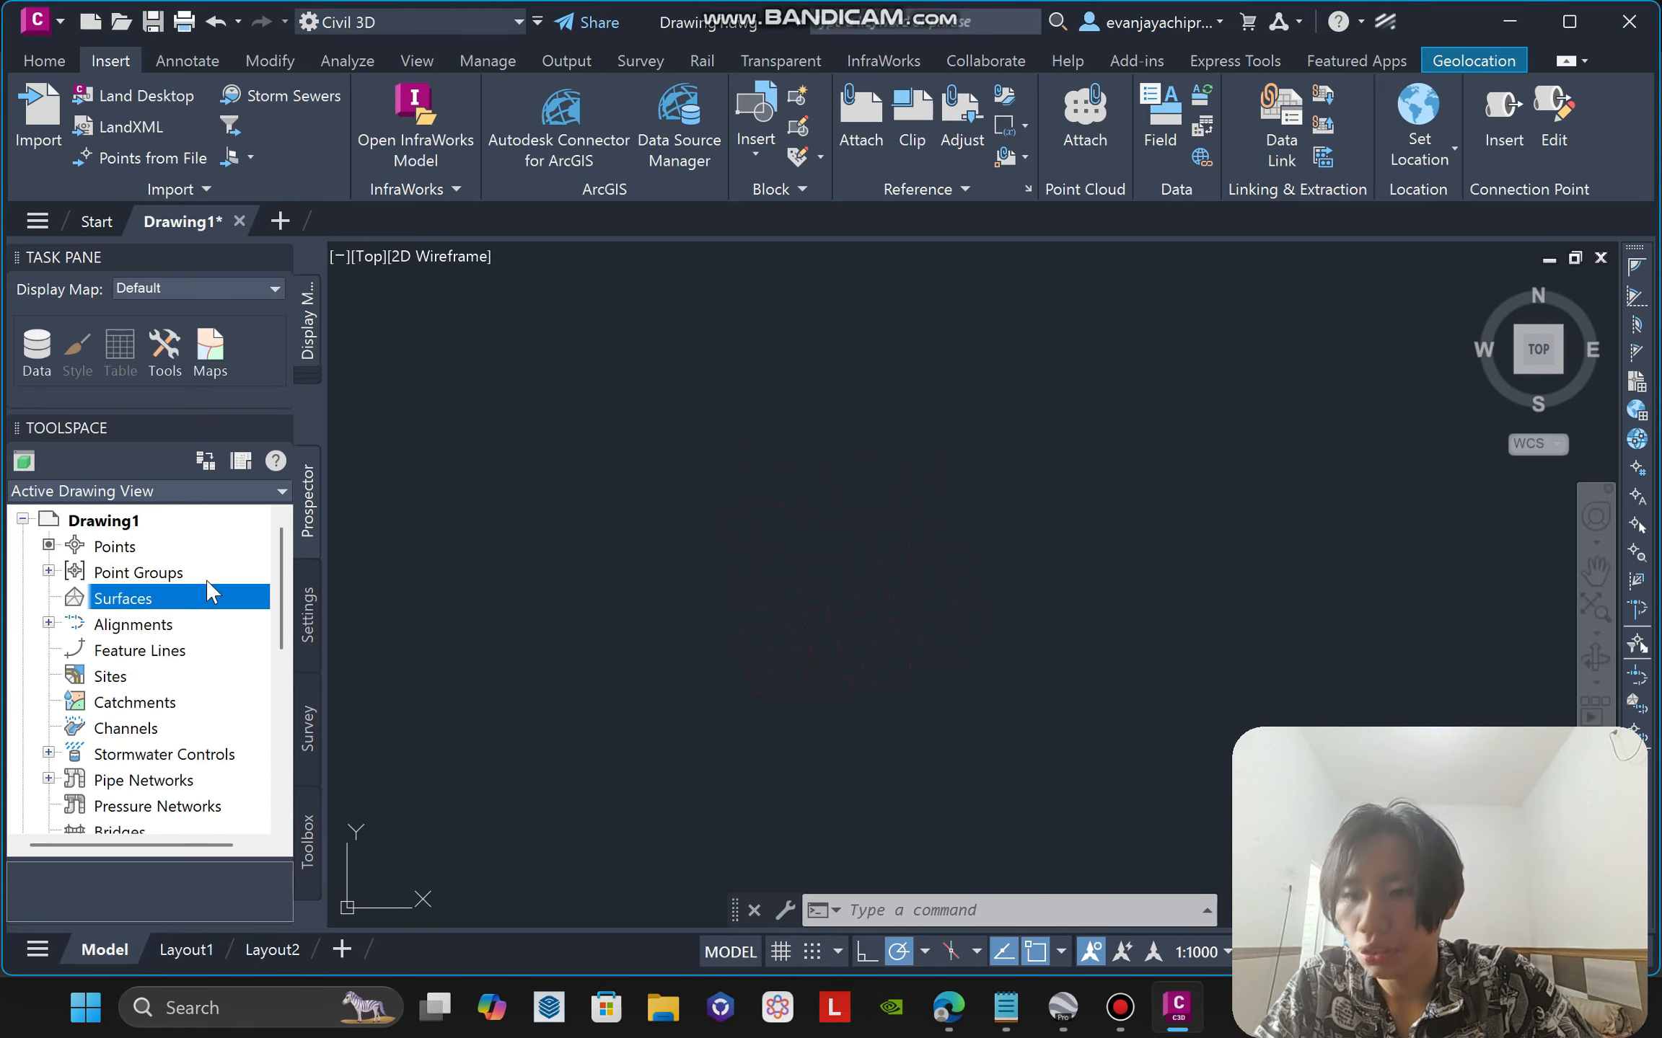
{"action": "left_click", "coordinate": [81, 605]}
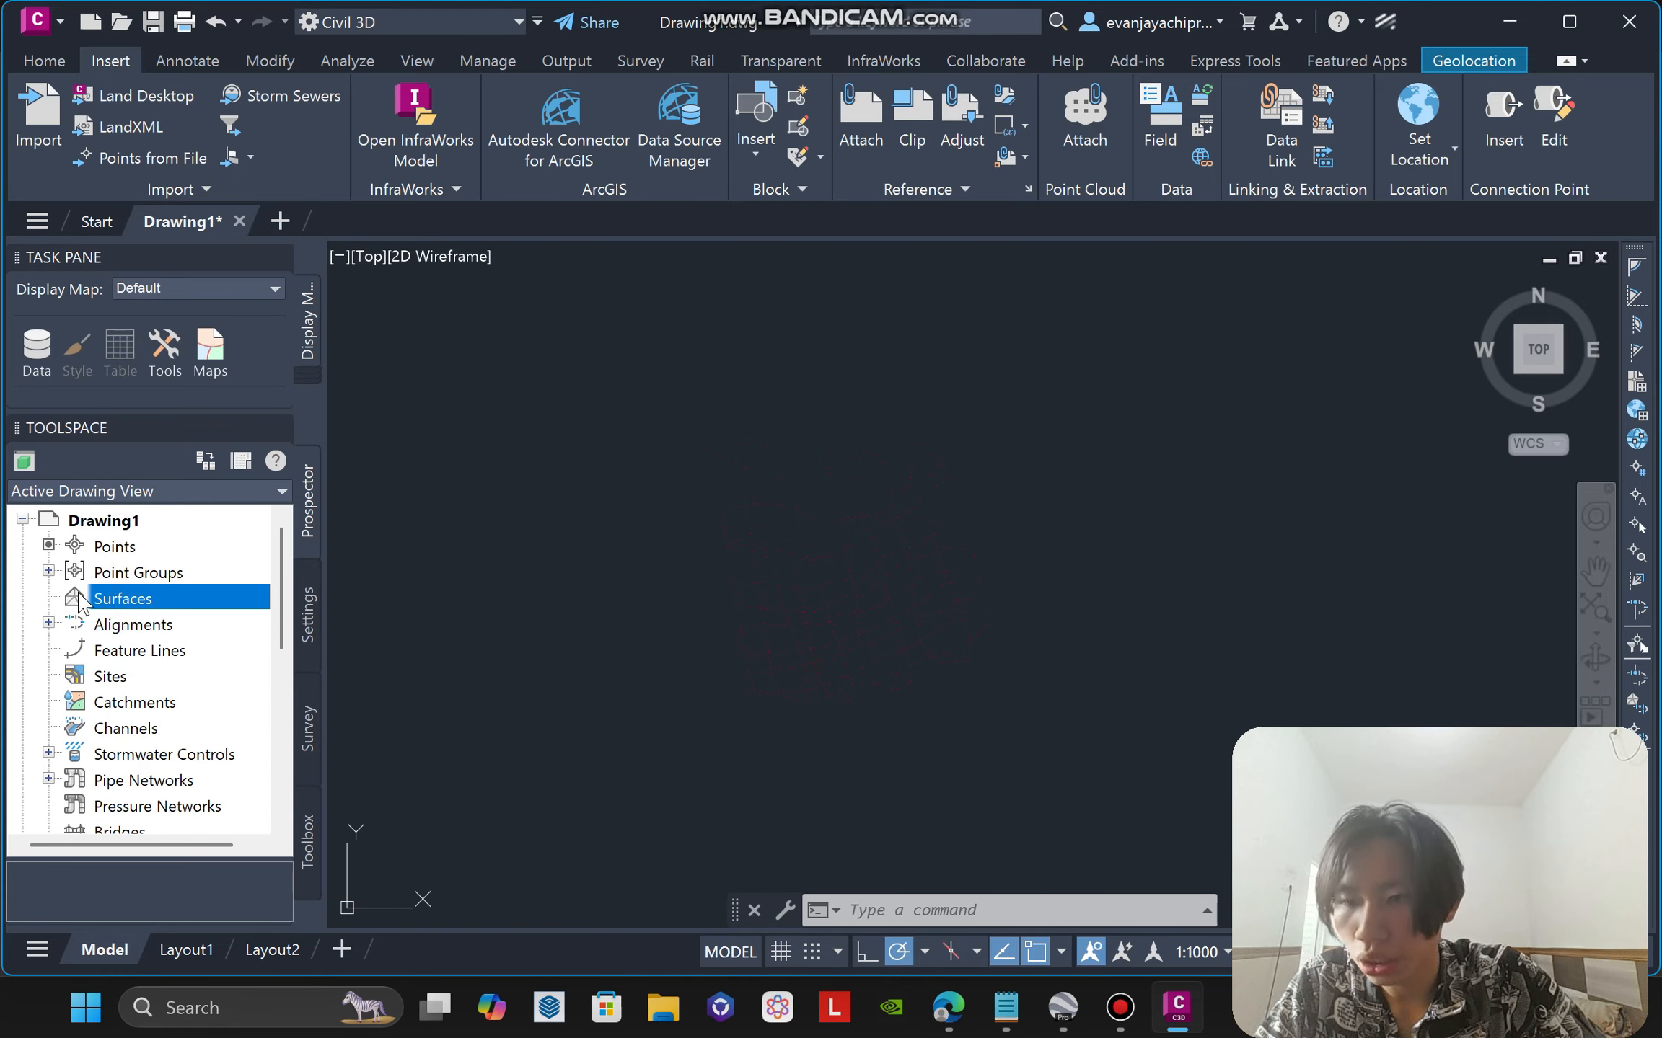
{"action": "right_click", "coordinate": [81, 606]}
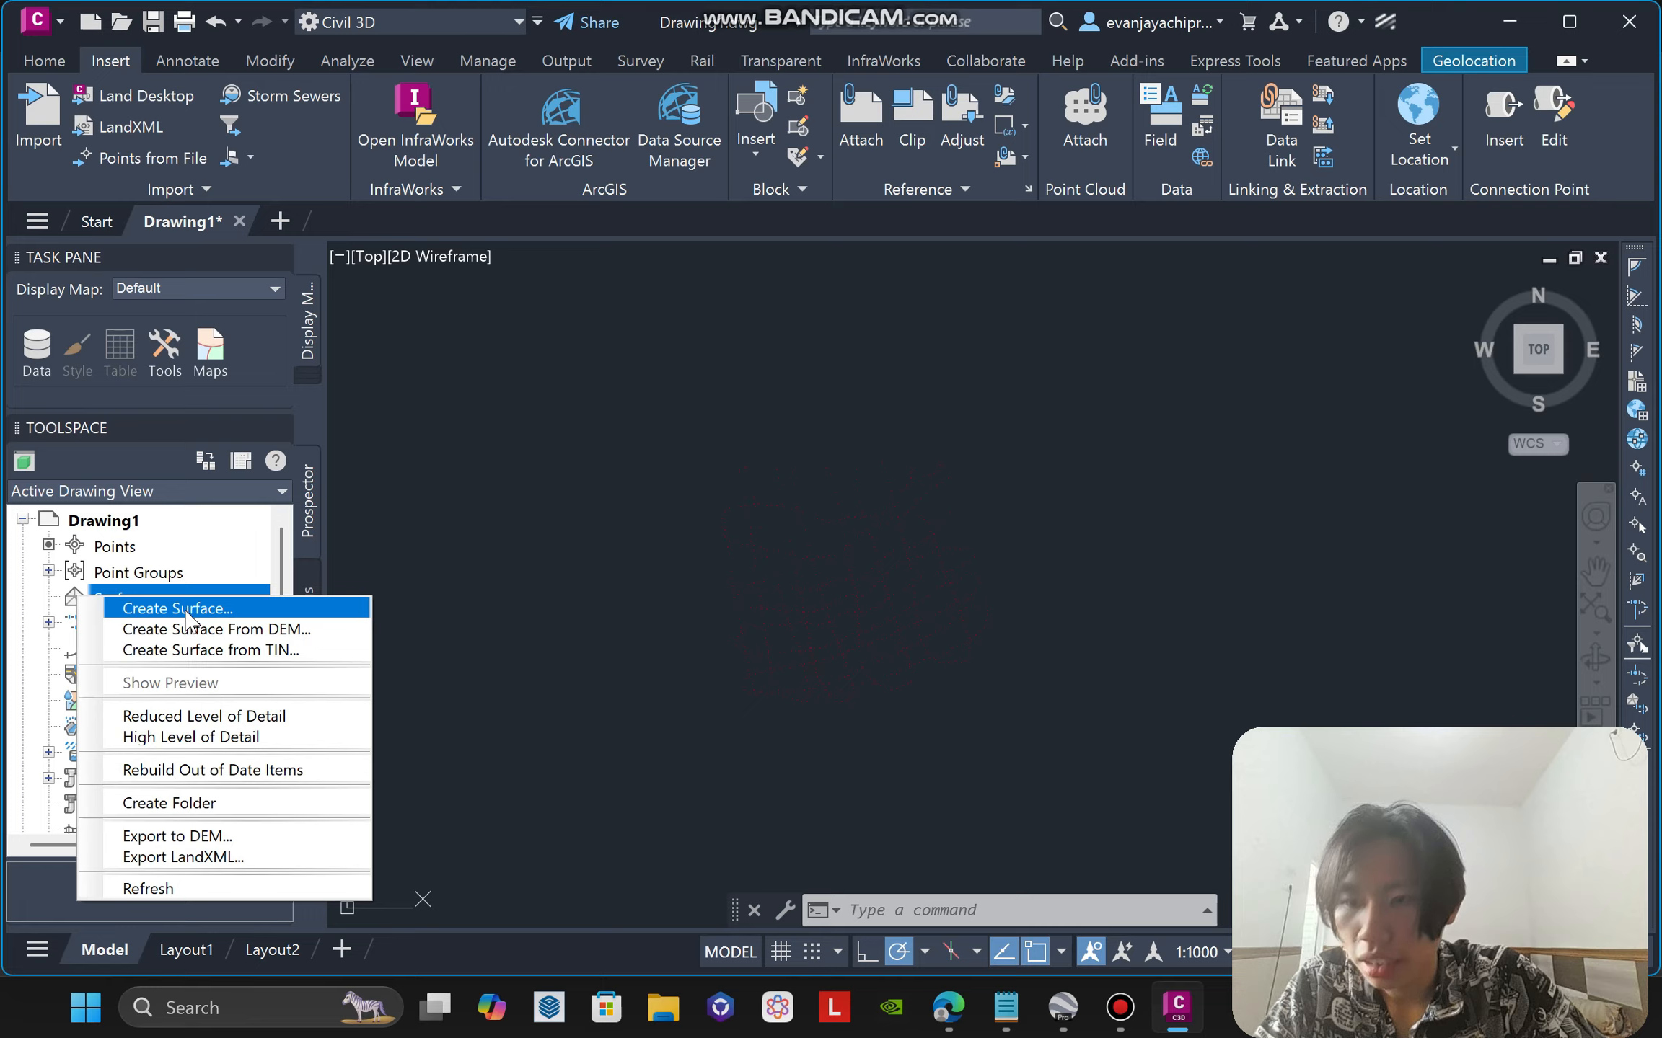
{"action": "left_click", "coordinate": [186, 612]}
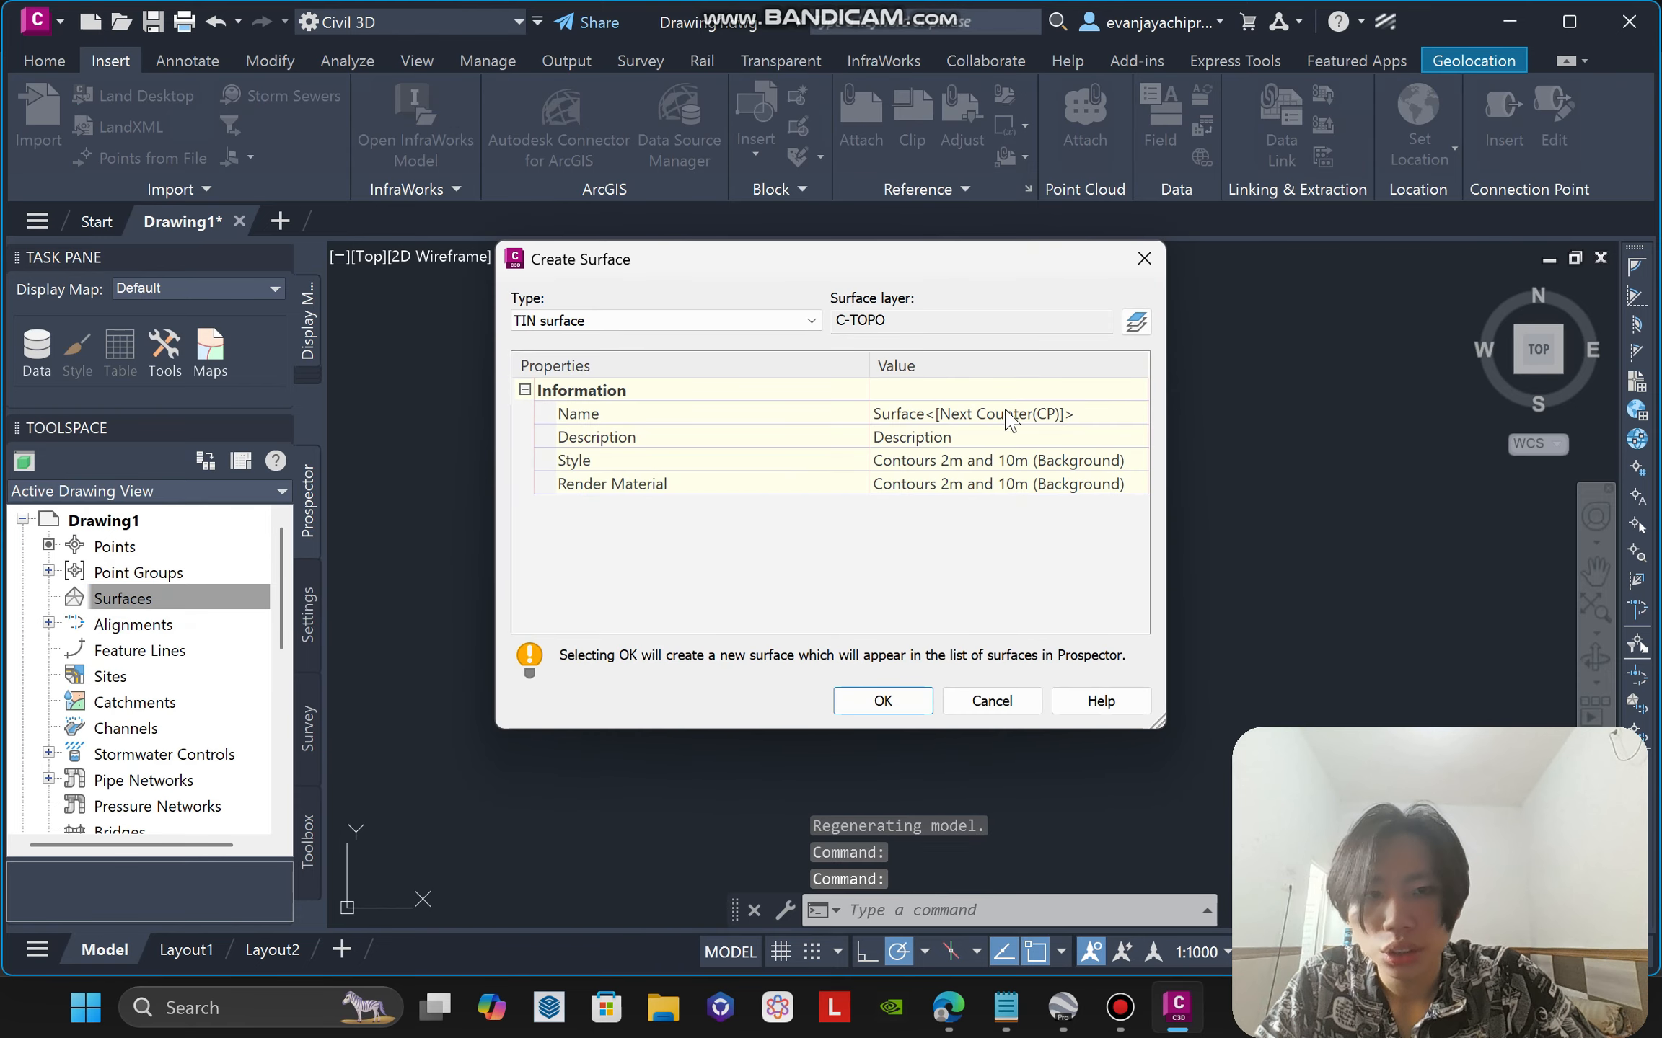
{"action": "left_click", "coordinate": [1073, 408]}
{"action": "type", "text": "merapi"}
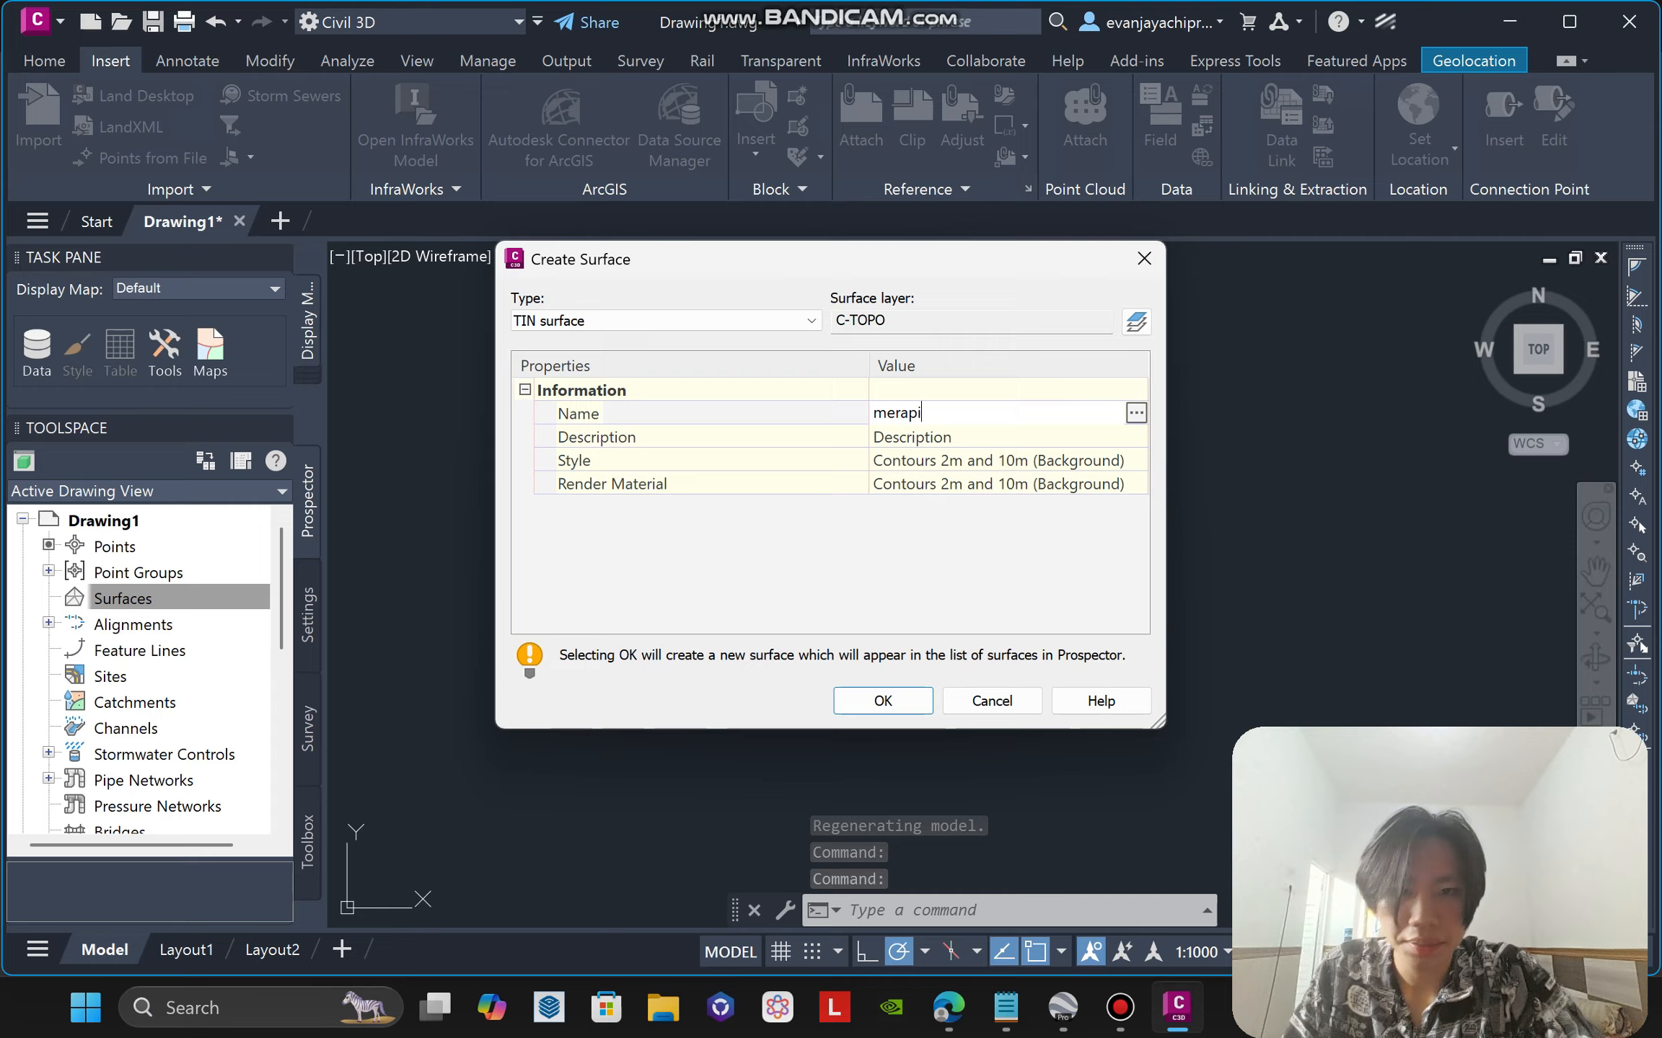
{"action": "left_click", "coordinate": [898, 698]}
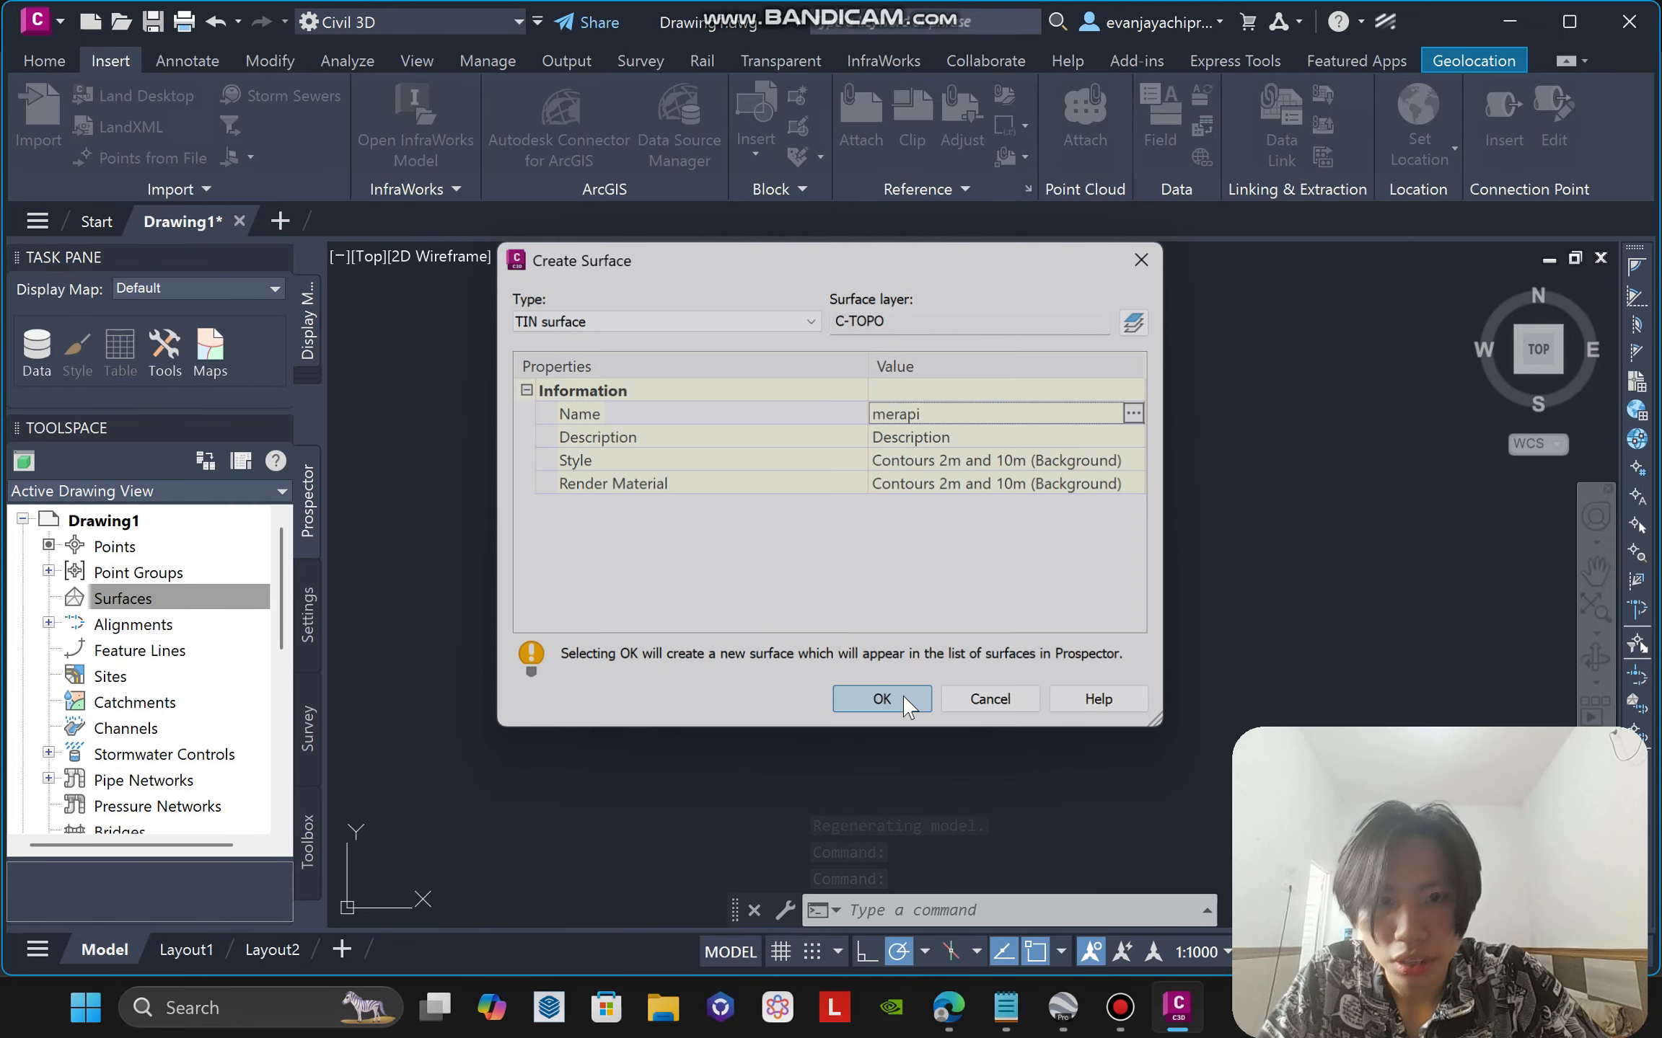
Add the _All Points point group to the merapi surface's definition.
{"action": "left_click", "coordinate": [116, 598]}
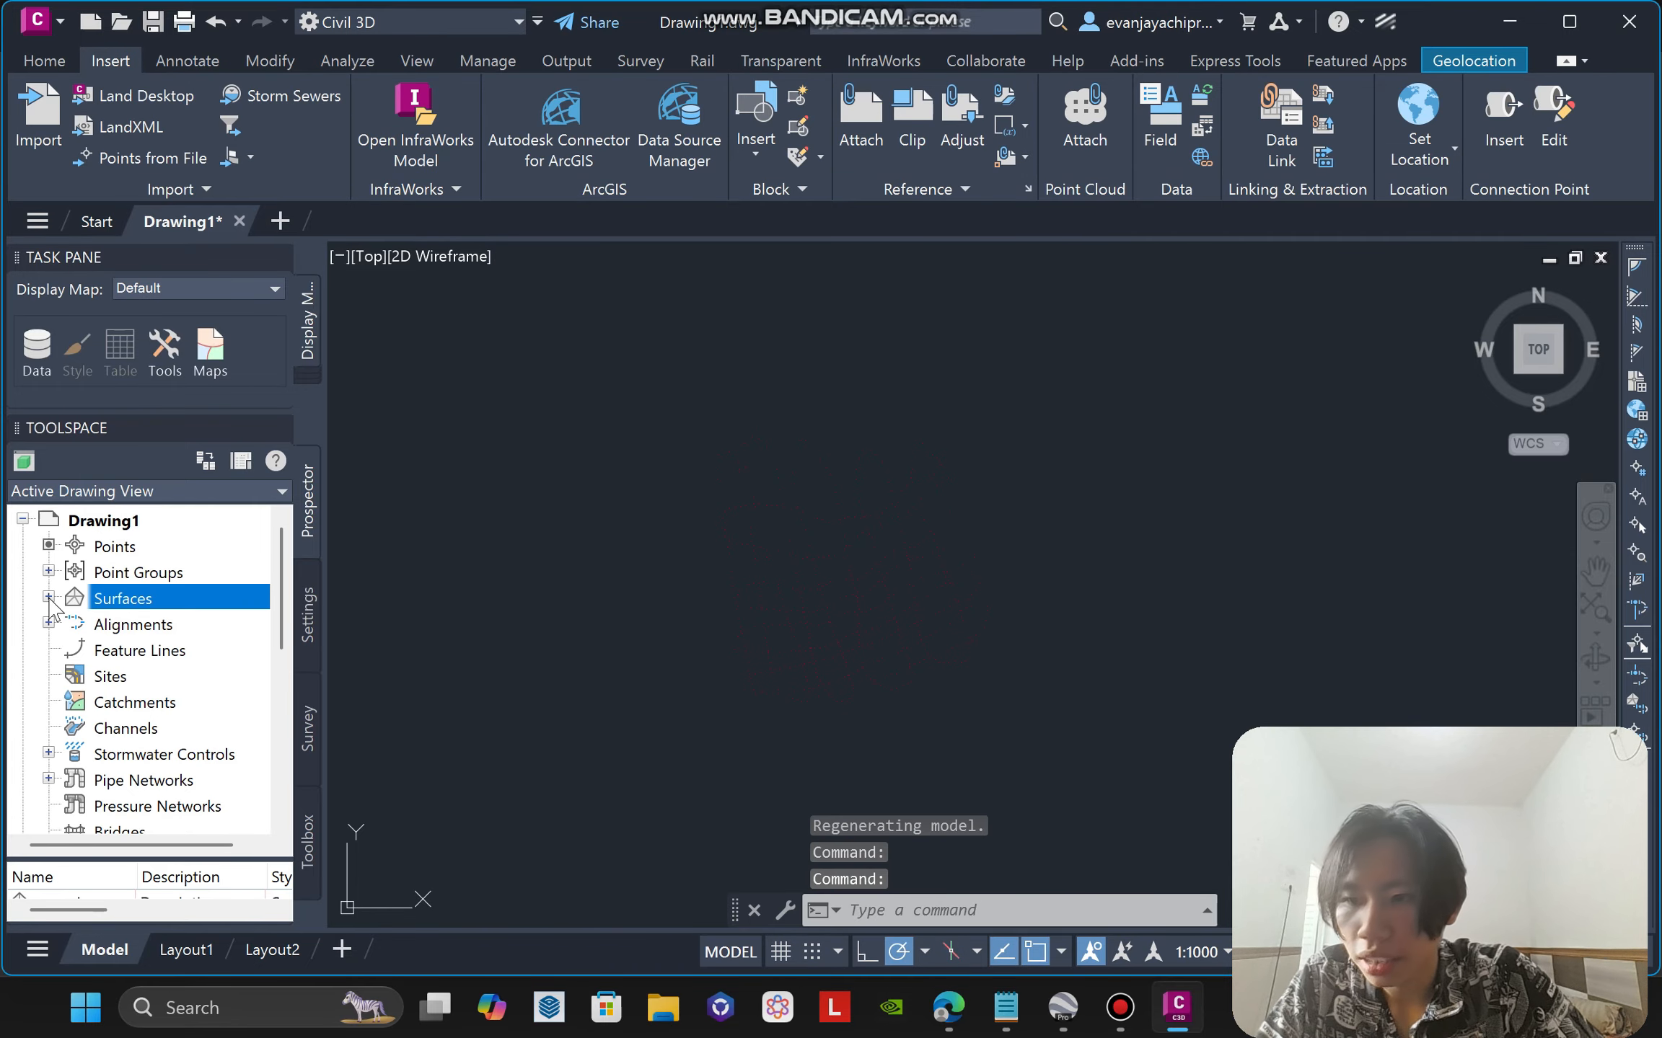
{"action": "left_click", "coordinate": [49, 597]}
{"action": "left_click", "coordinate": [74, 623]}
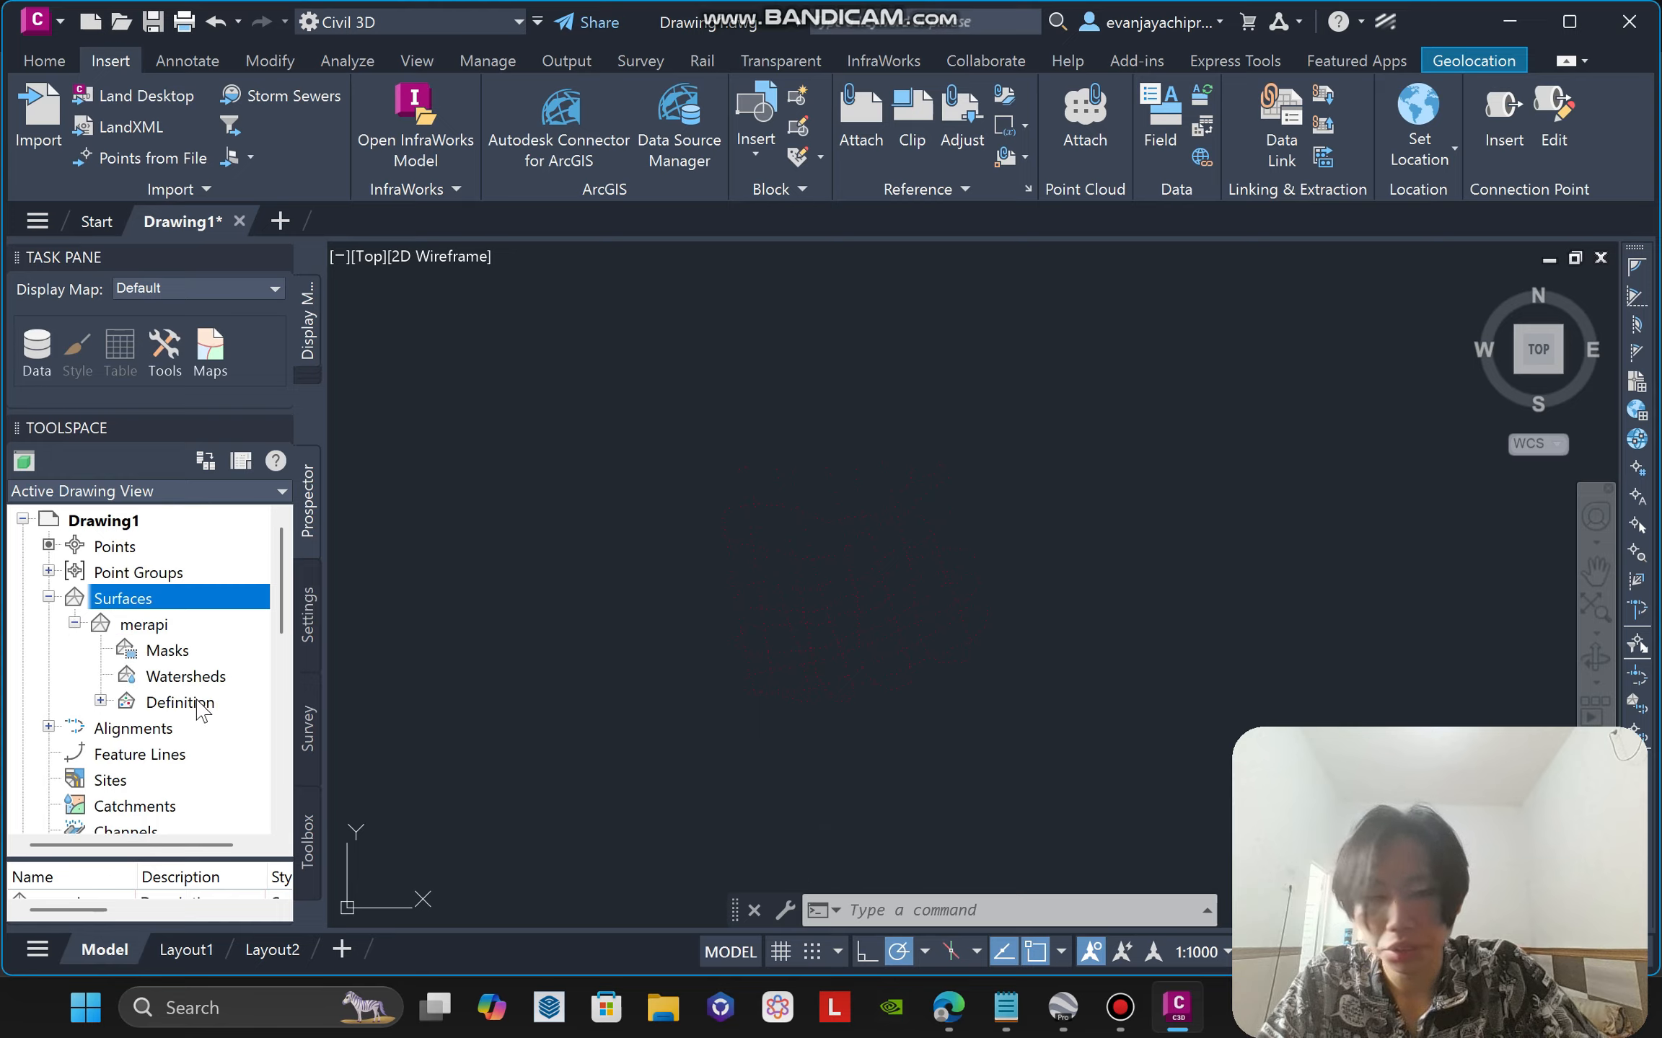
{"action": "left_click", "coordinate": [183, 705]}
{"action": "double_click", "coordinate": [181, 705]}
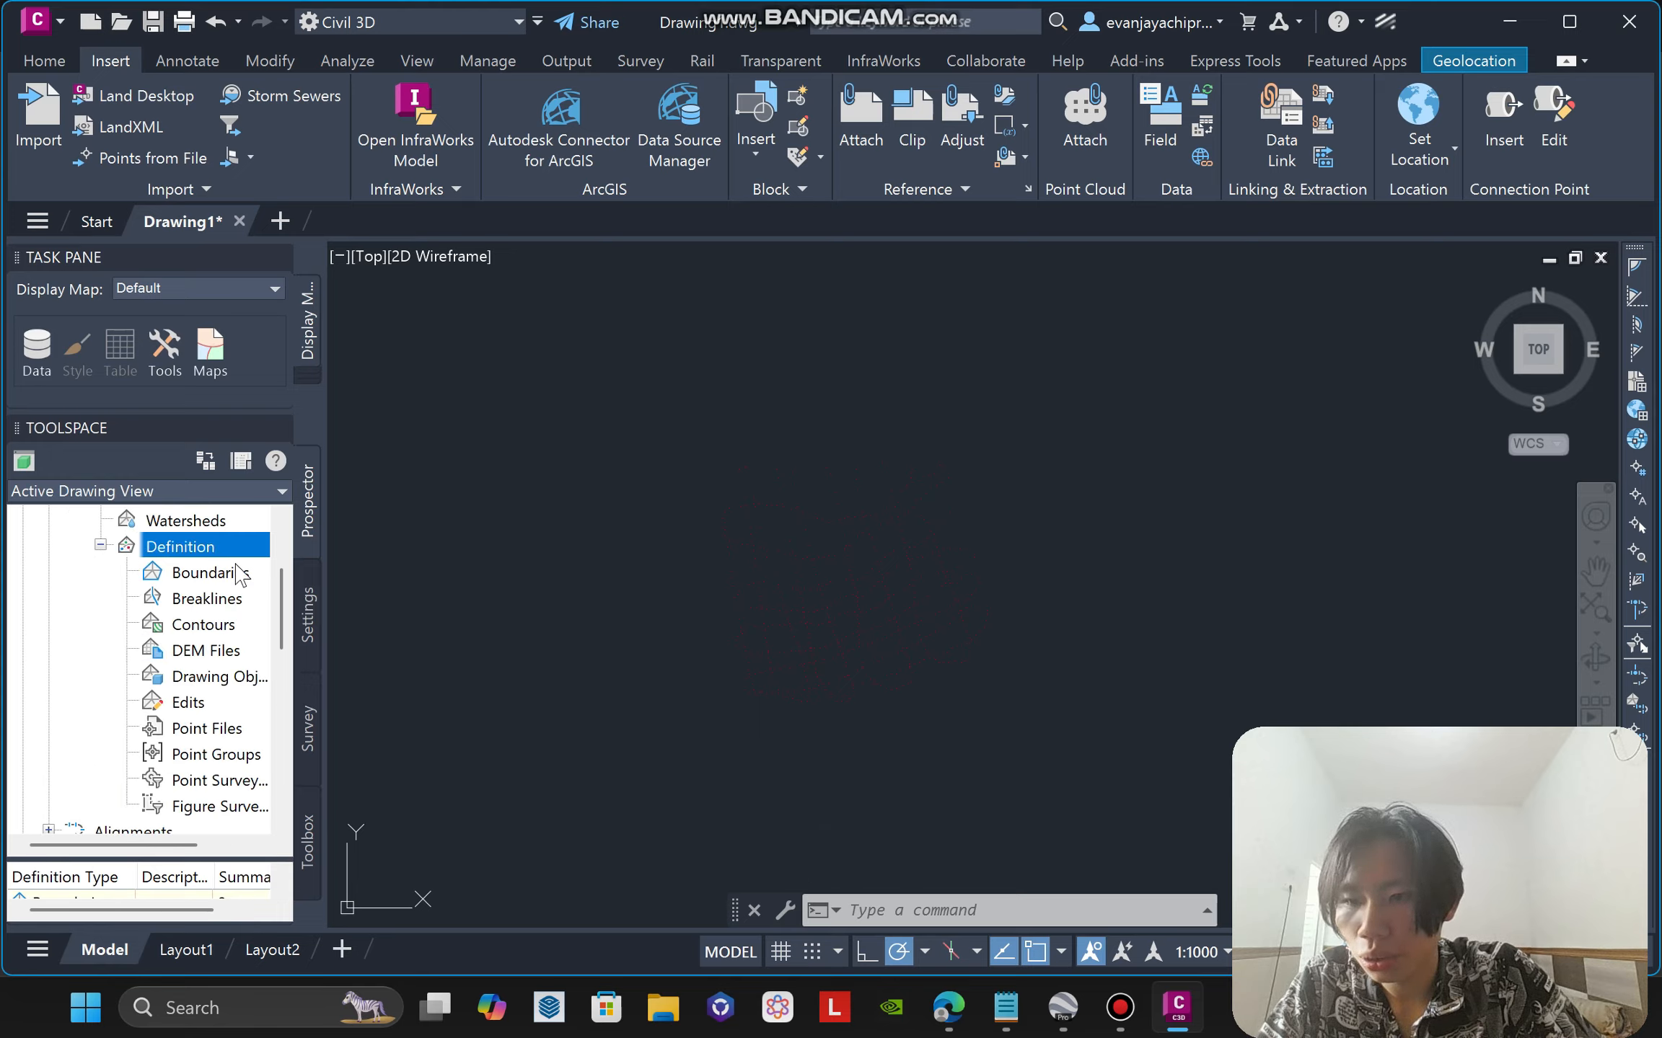
{"action": "scroll", "coordinate": [216, 635], "scroll_direction": "down", "scroll_amount": 2}
{"action": "scroll", "coordinate": [203, 678], "scroll_direction": "up", "scroll_amount": 1}
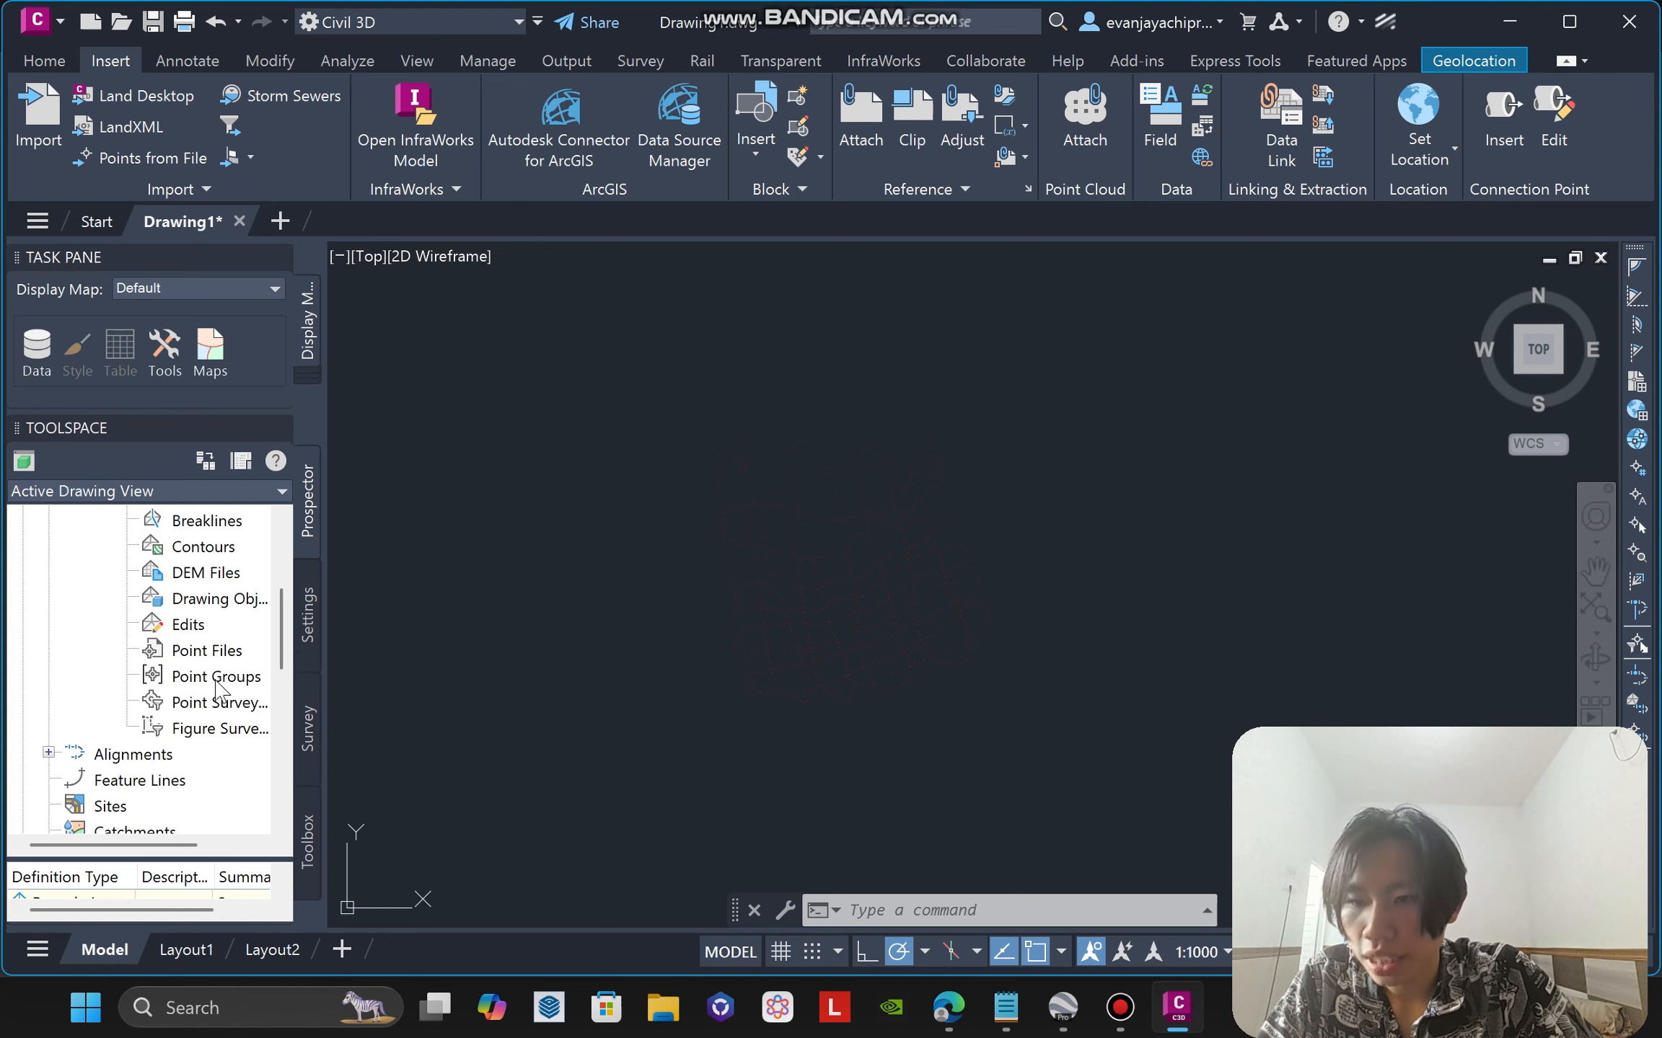
{"action": "scroll", "coordinate": [219, 714], "scroll_direction": "up", "scroll_amount": 1}
{"action": "scroll", "coordinate": [223, 725], "scroll_direction": "down", "scroll_amount": 2}
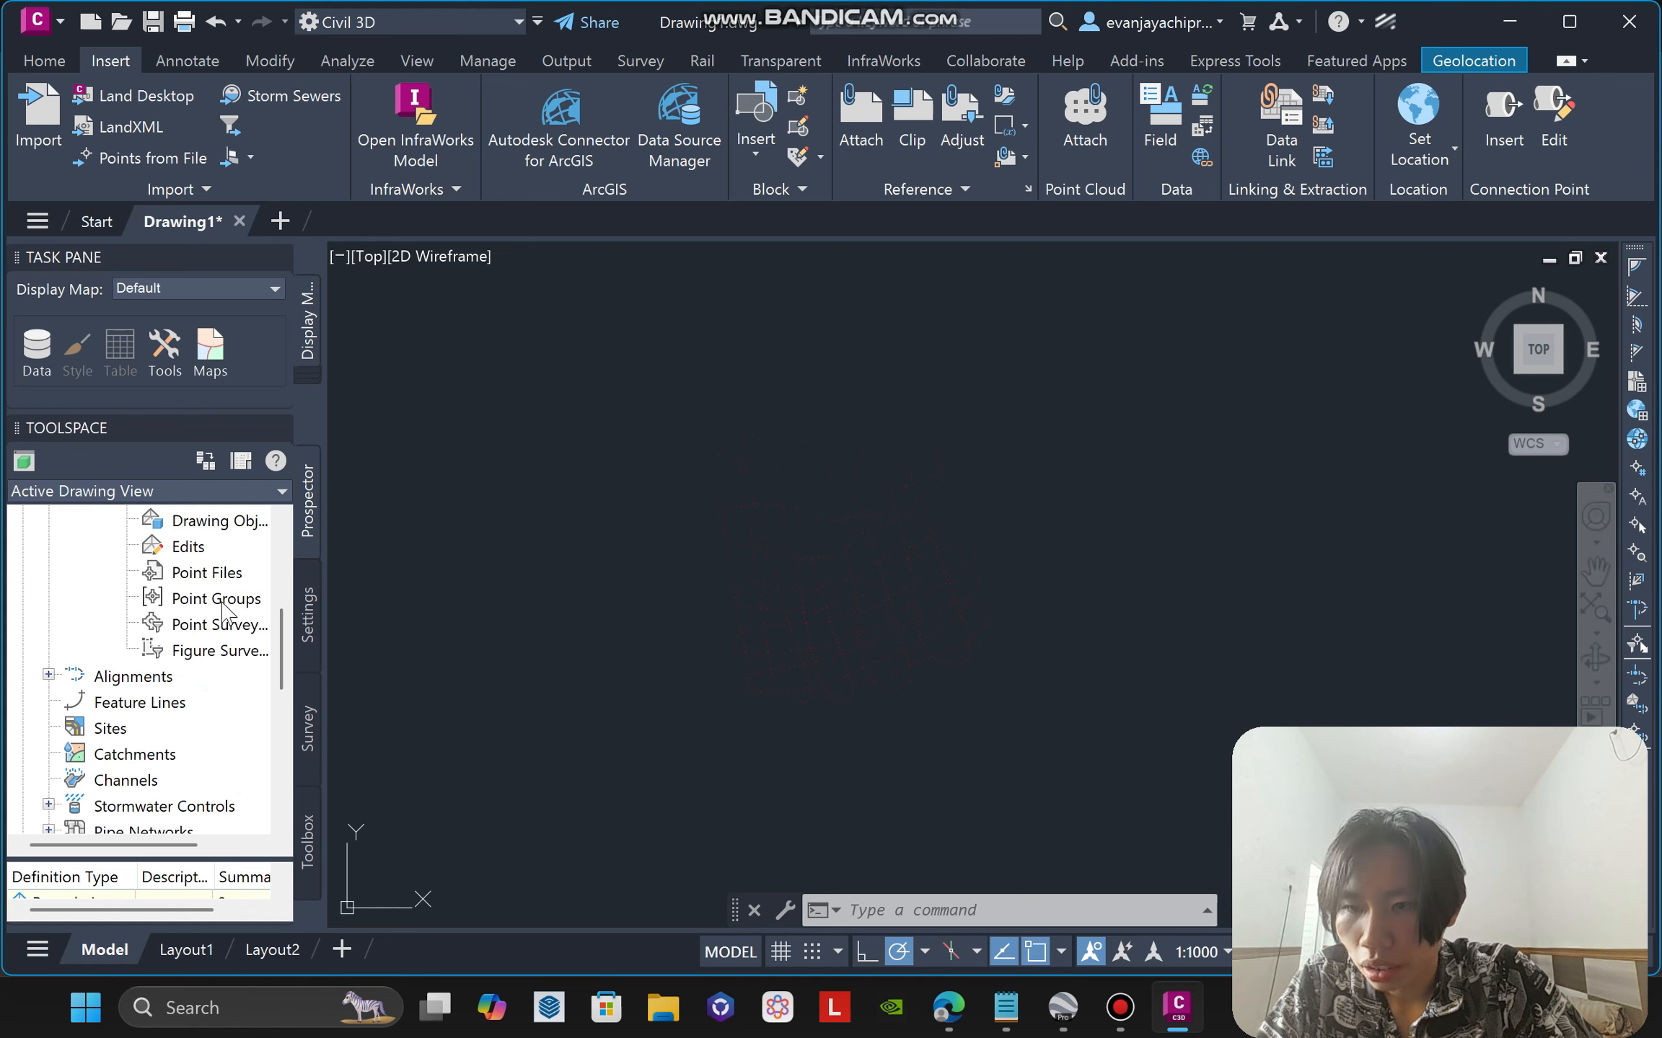
{"action": "left_click", "coordinate": [220, 600]}
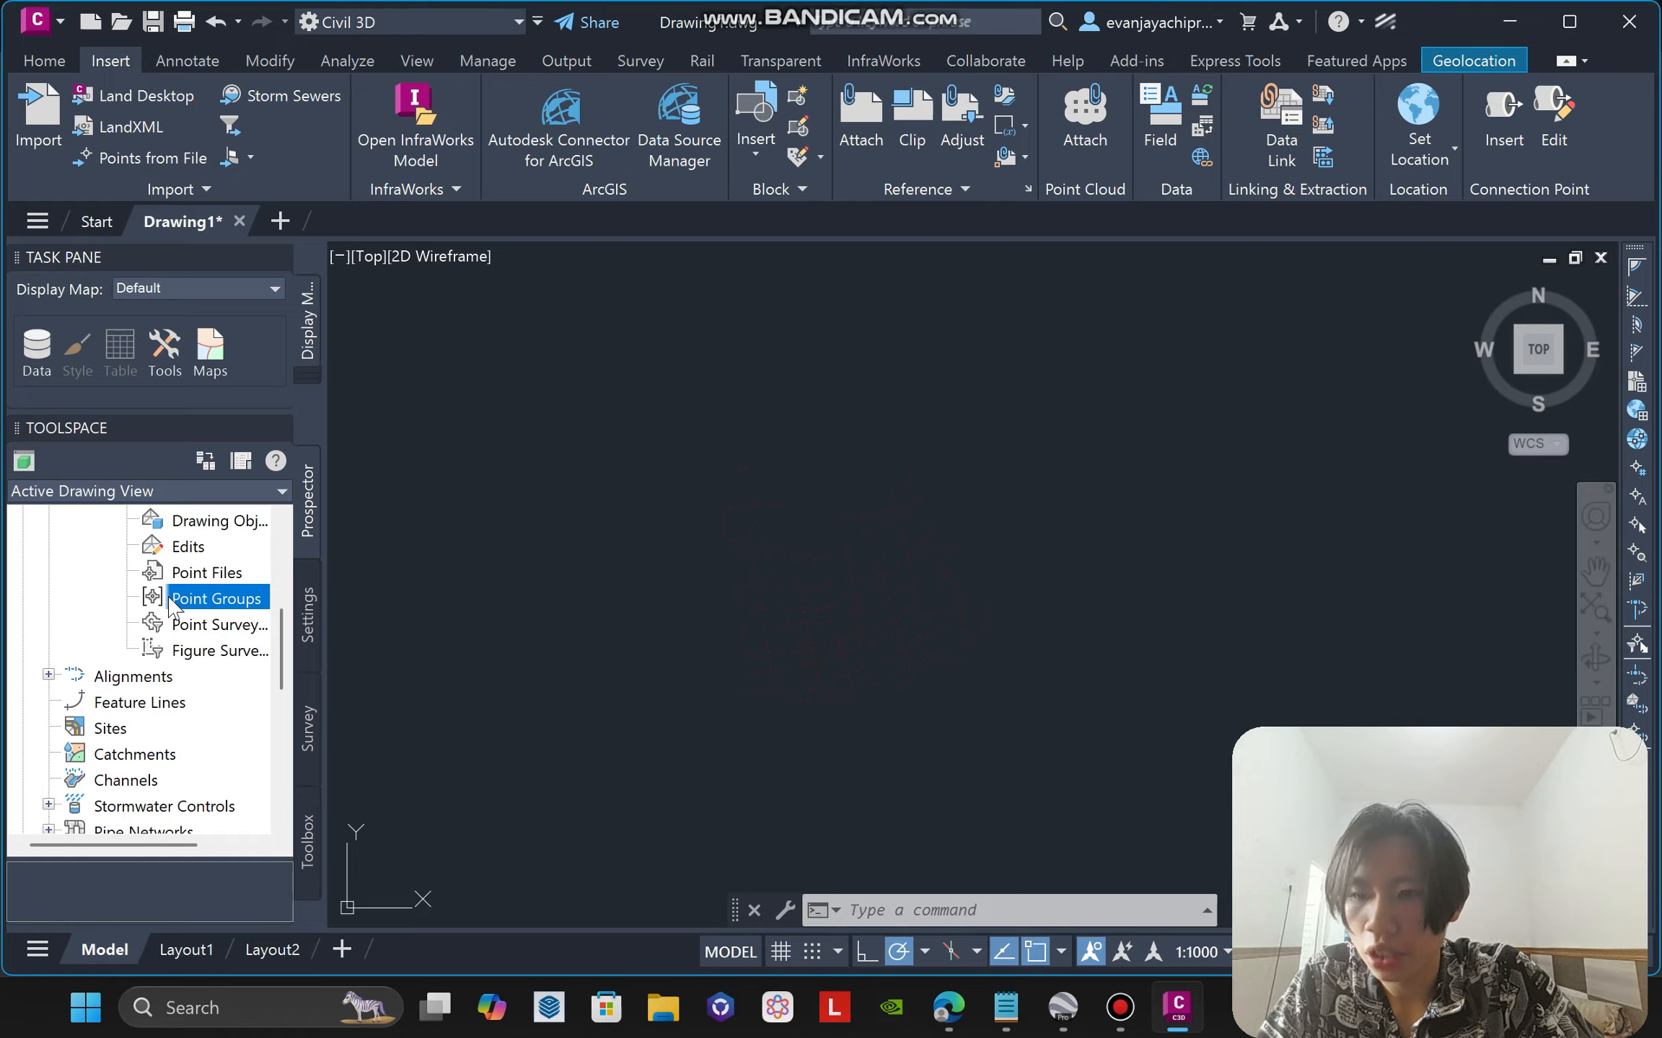
{"action": "right_click", "coordinate": [173, 606]}
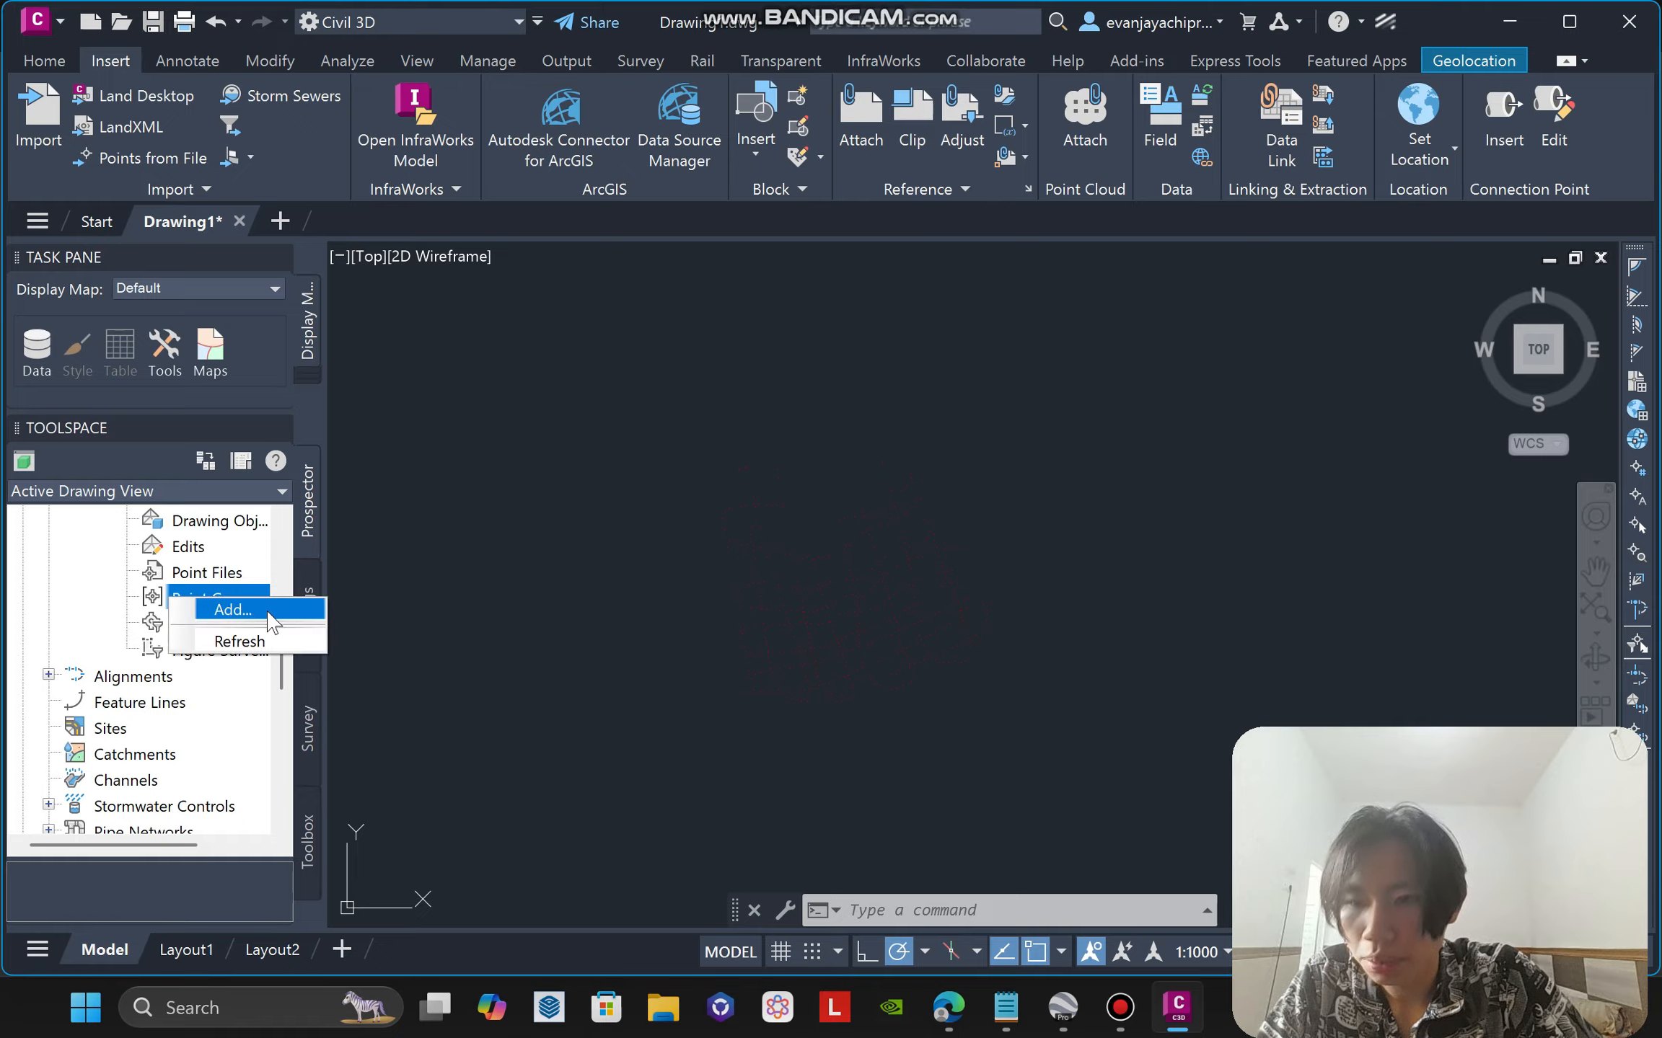
{"action": "left_click", "coordinate": [266, 613]}
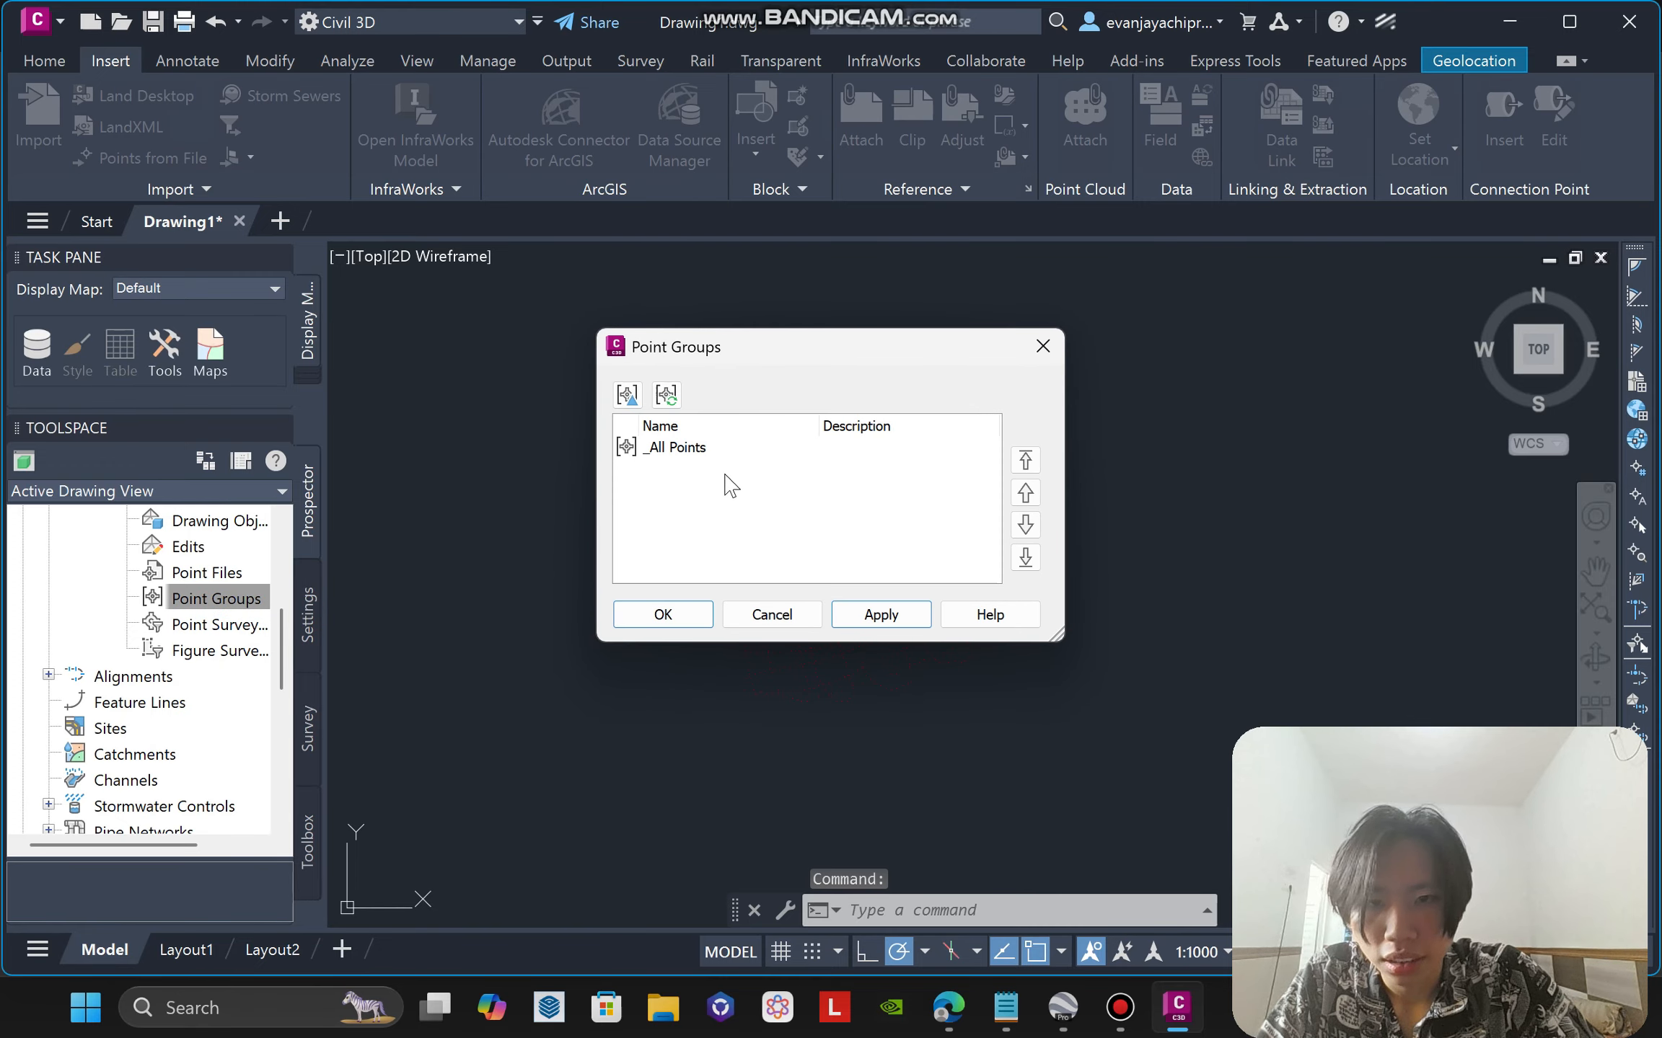
{"action": "left_click", "coordinate": [714, 456]}
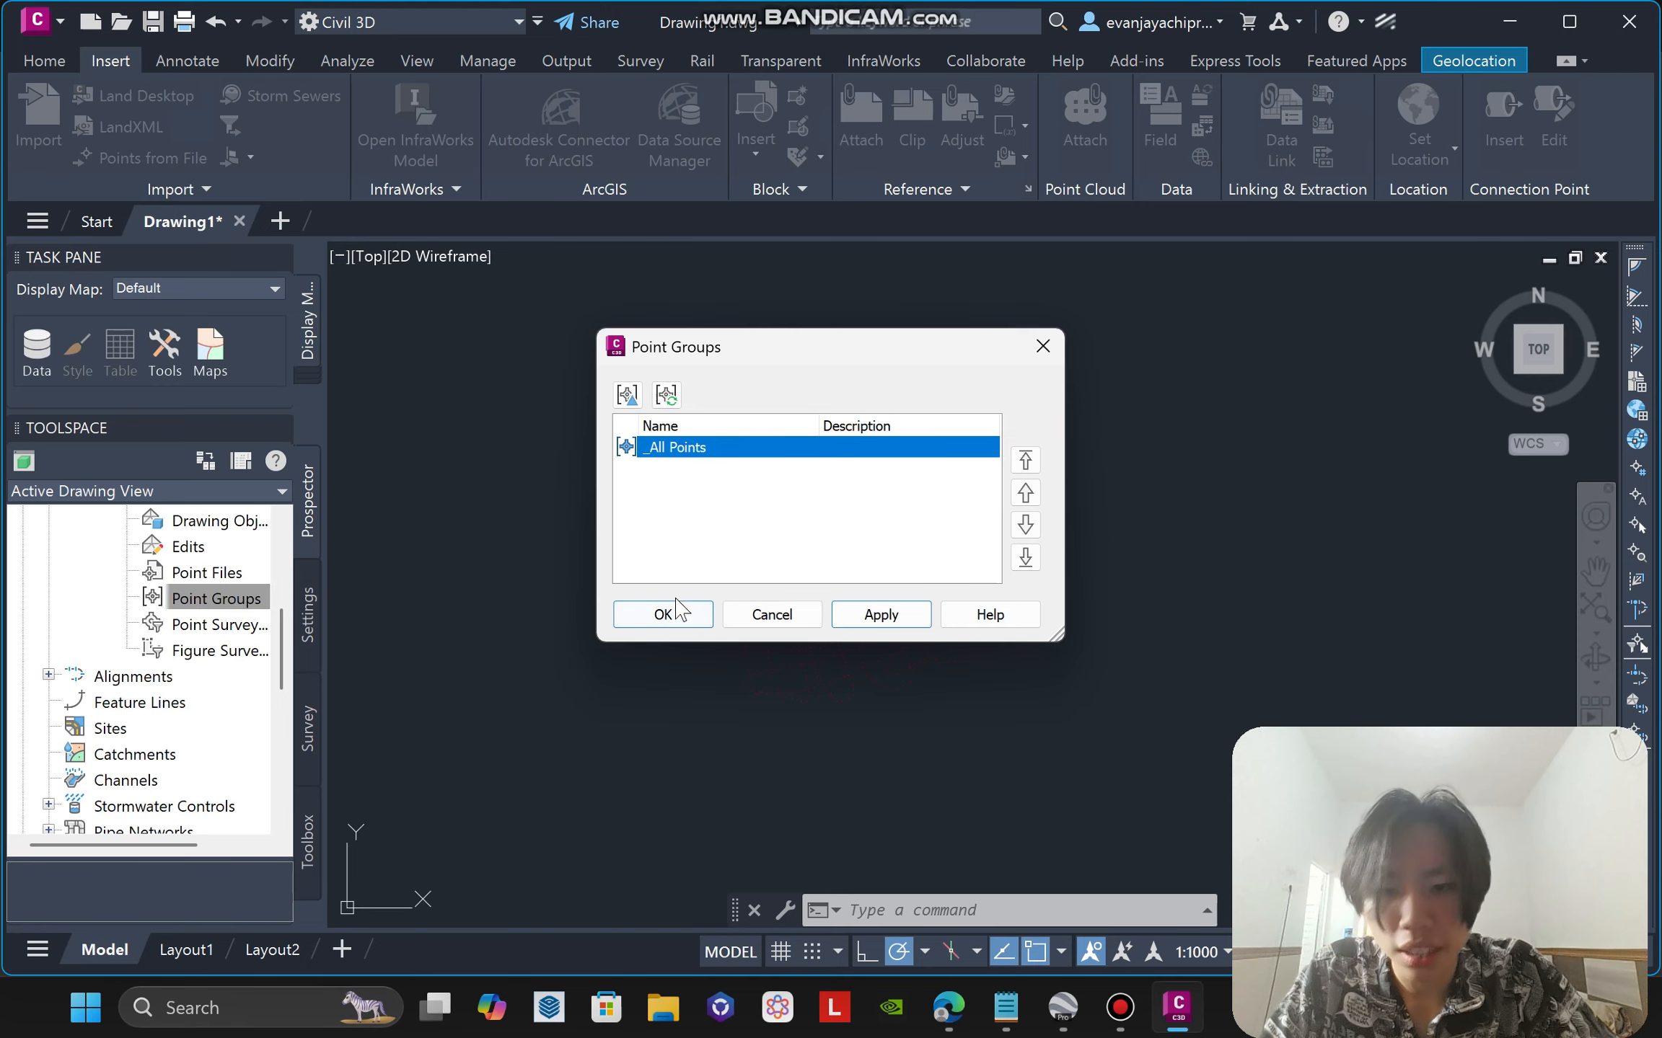
{"action": "left_click", "coordinate": [679, 615]}
Examine the contours of the merapi surface up close and across its full extent.
{"action": "scroll", "coordinate": [750, 548], "scroll_direction": "up", "scroll_amount": 5}
{"action": "scroll", "coordinate": [894, 565], "scroll_direction": "down", "scroll_amount": 3}
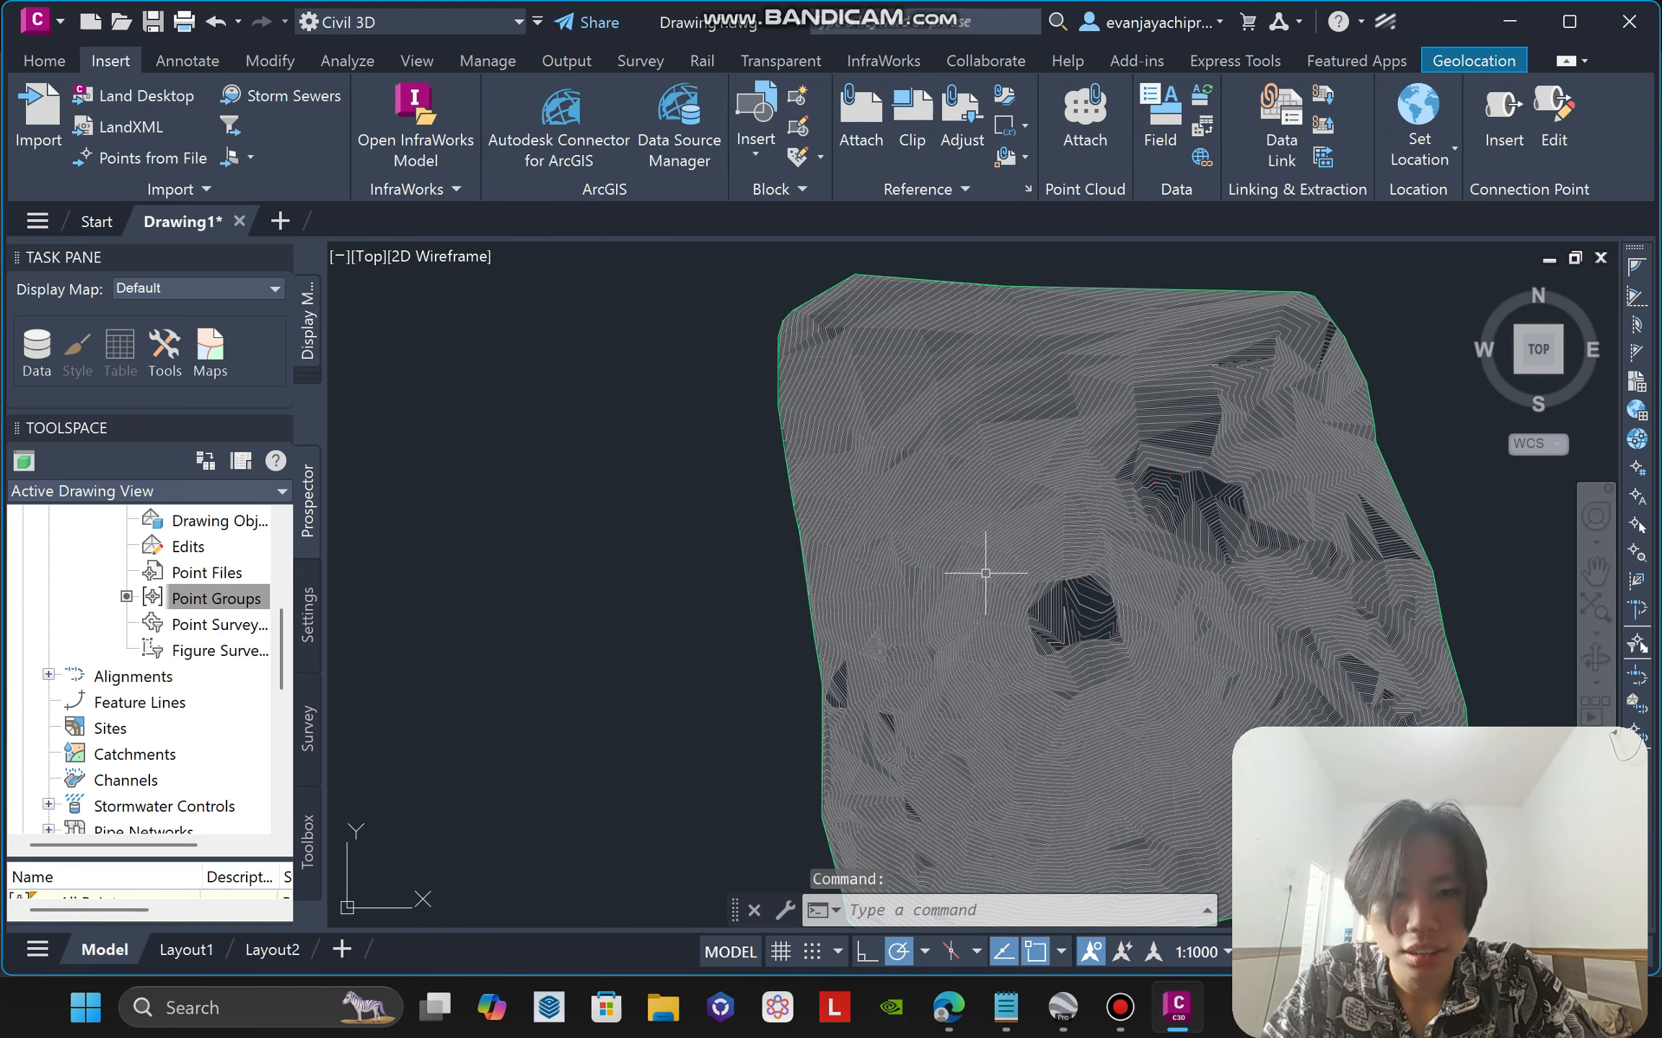
{"action": "middle_click_drag", "start_coordinate": [1027, 574], "coordinate": [628, 524]}
{"action": "scroll", "coordinate": [703, 530], "scroll_direction": "up", "scroll_amount": 3}
{"action": "scroll", "coordinate": [634, 561], "scroll_direction": "down", "scroll_amount": 3}
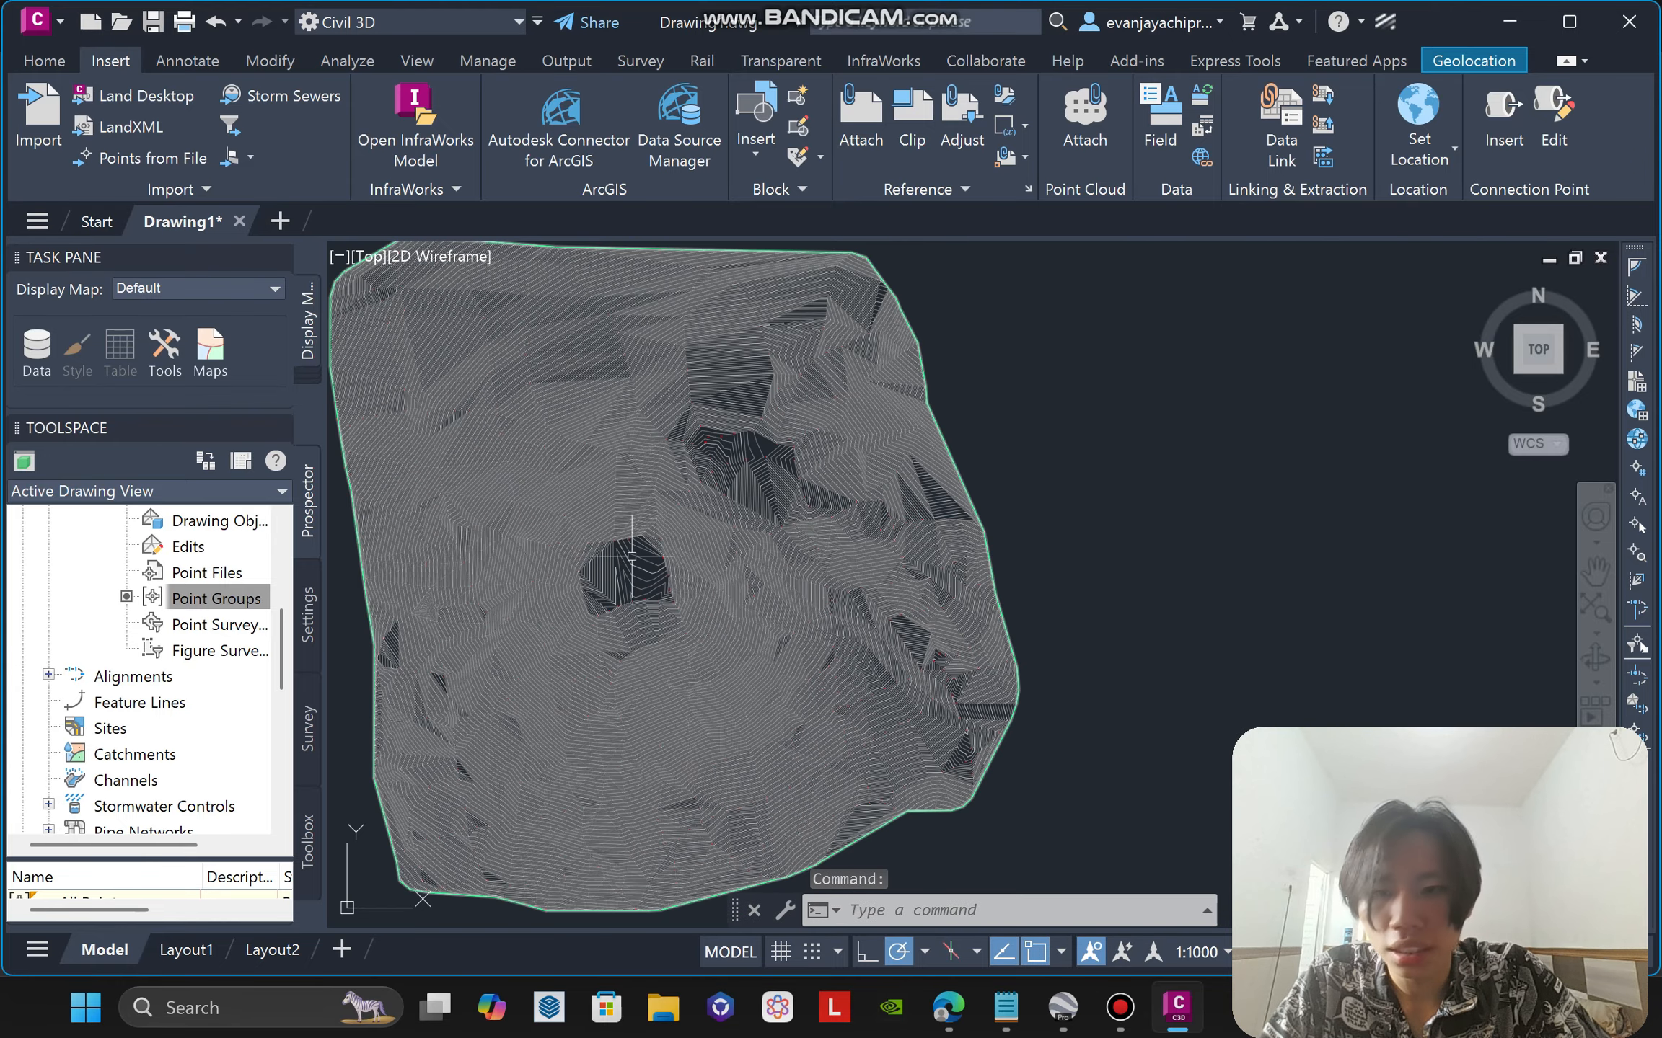
{"action": "middle_click_drag", "start_coordinate": [432, 541], "coordinate": [753, 517]}
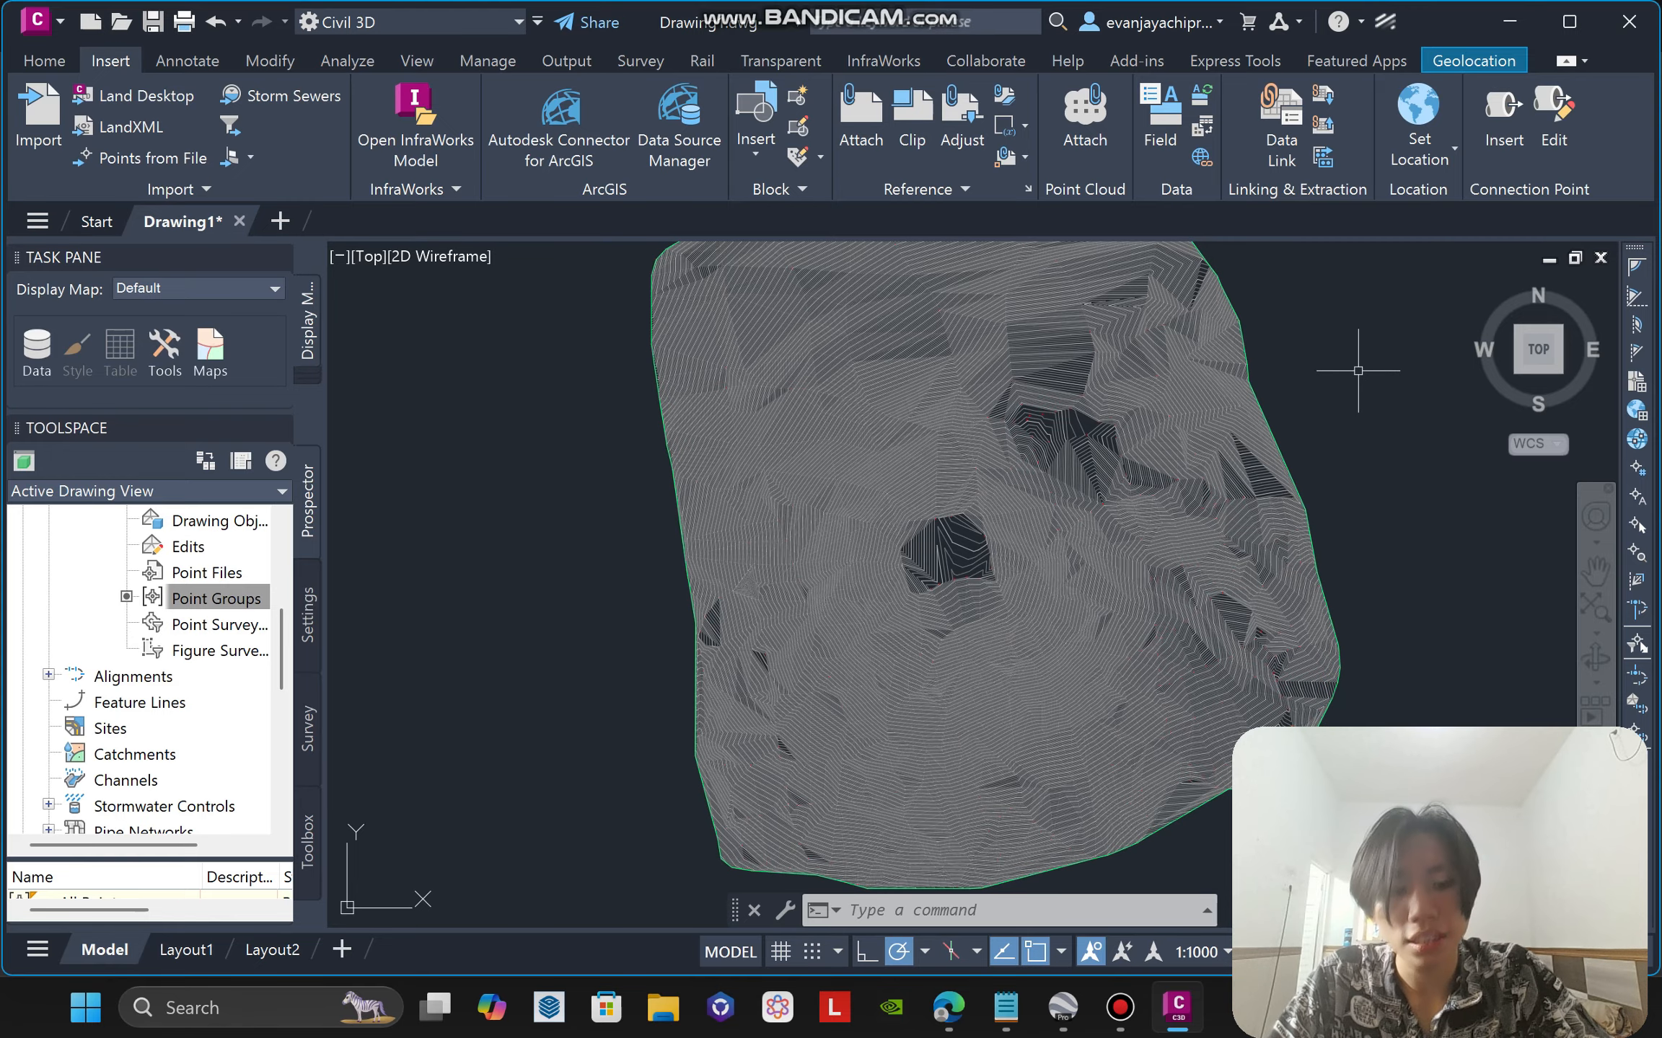
{"action": "scroll", "coordinate": [1269, 386], "scroll_direction": "down", "scroll_amount": 2}
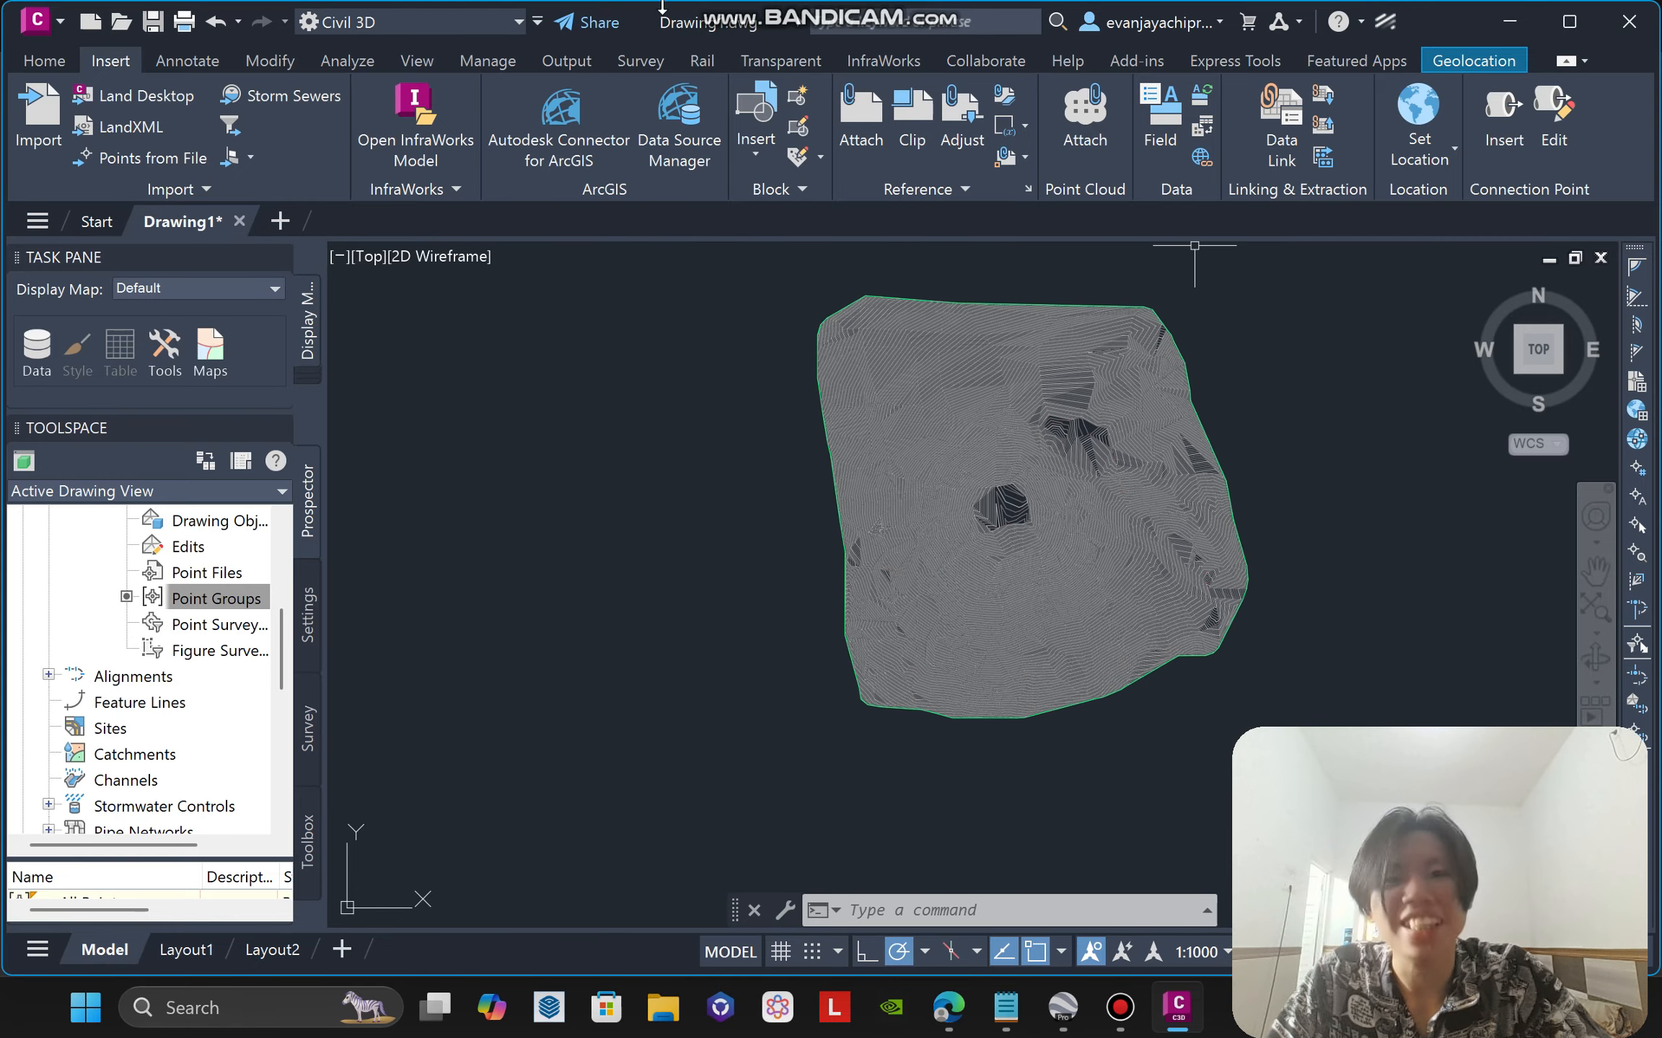
Display the Bing Aerial online map beneath the merapi surface and check the surface's location against the surrounding terrain.
{"action": "left_click", "coordinate": [1473, 61]}
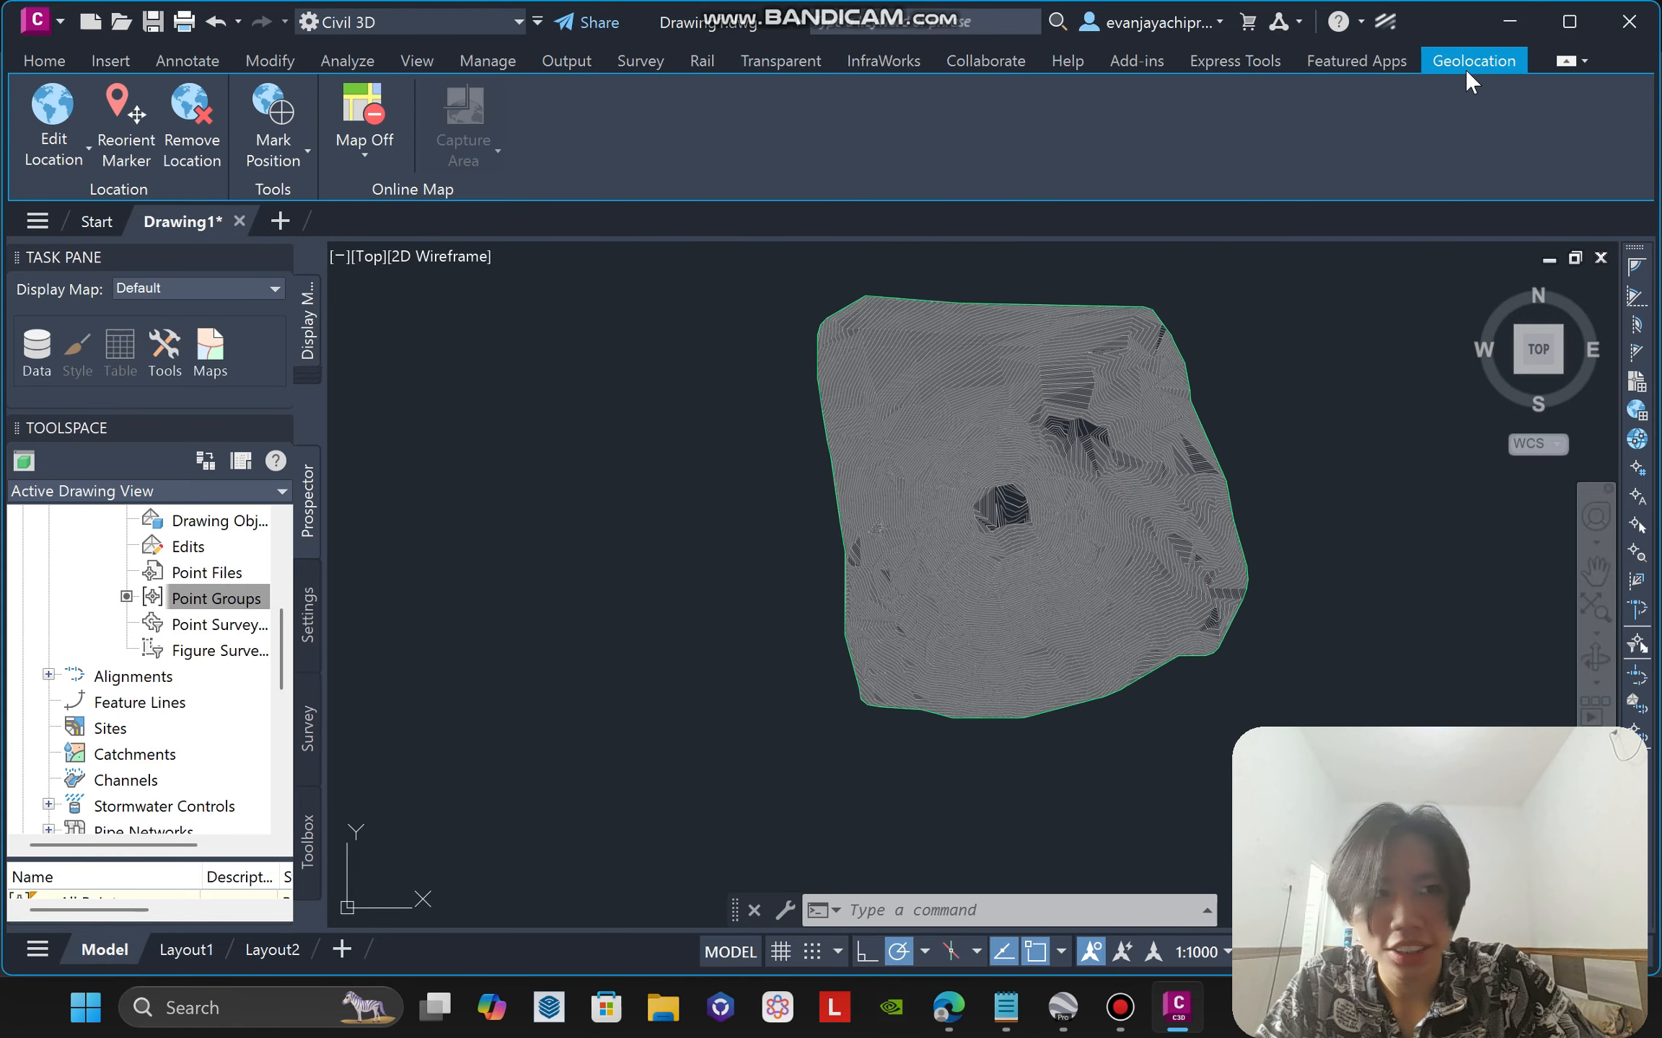
{"action": "left_click", "coordinate": [378, 140]}
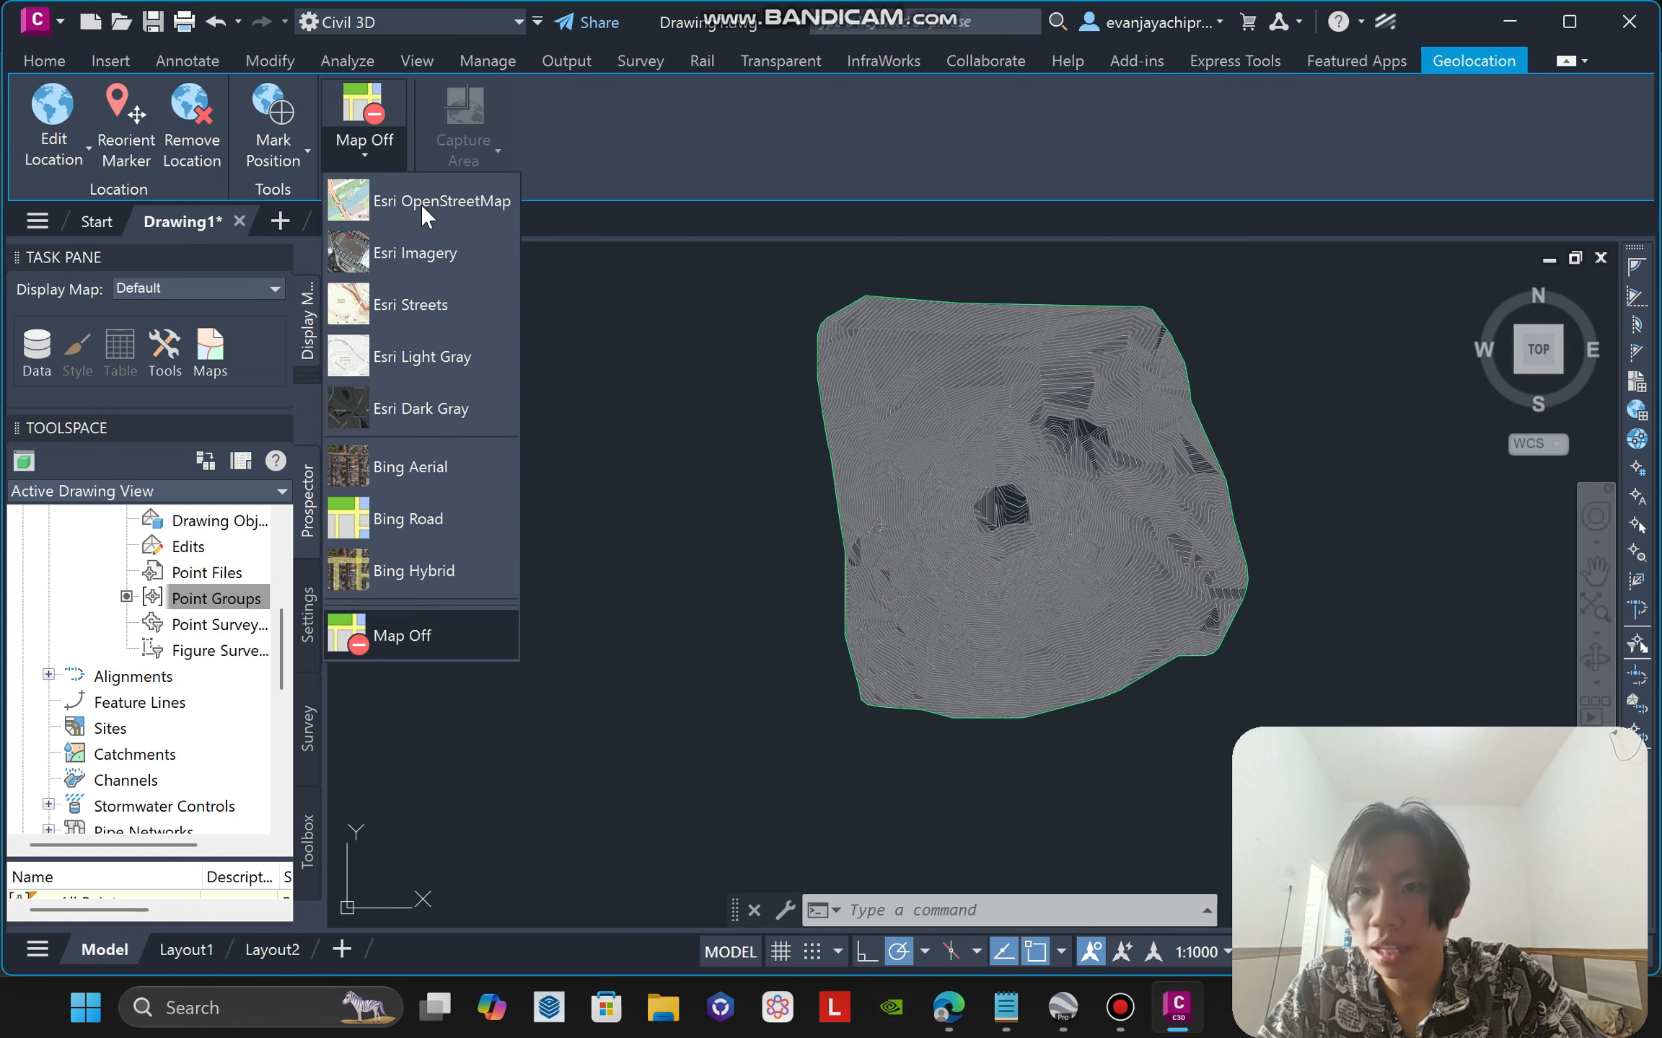
{"action": "left_click", "coordinate": [420, 466]}
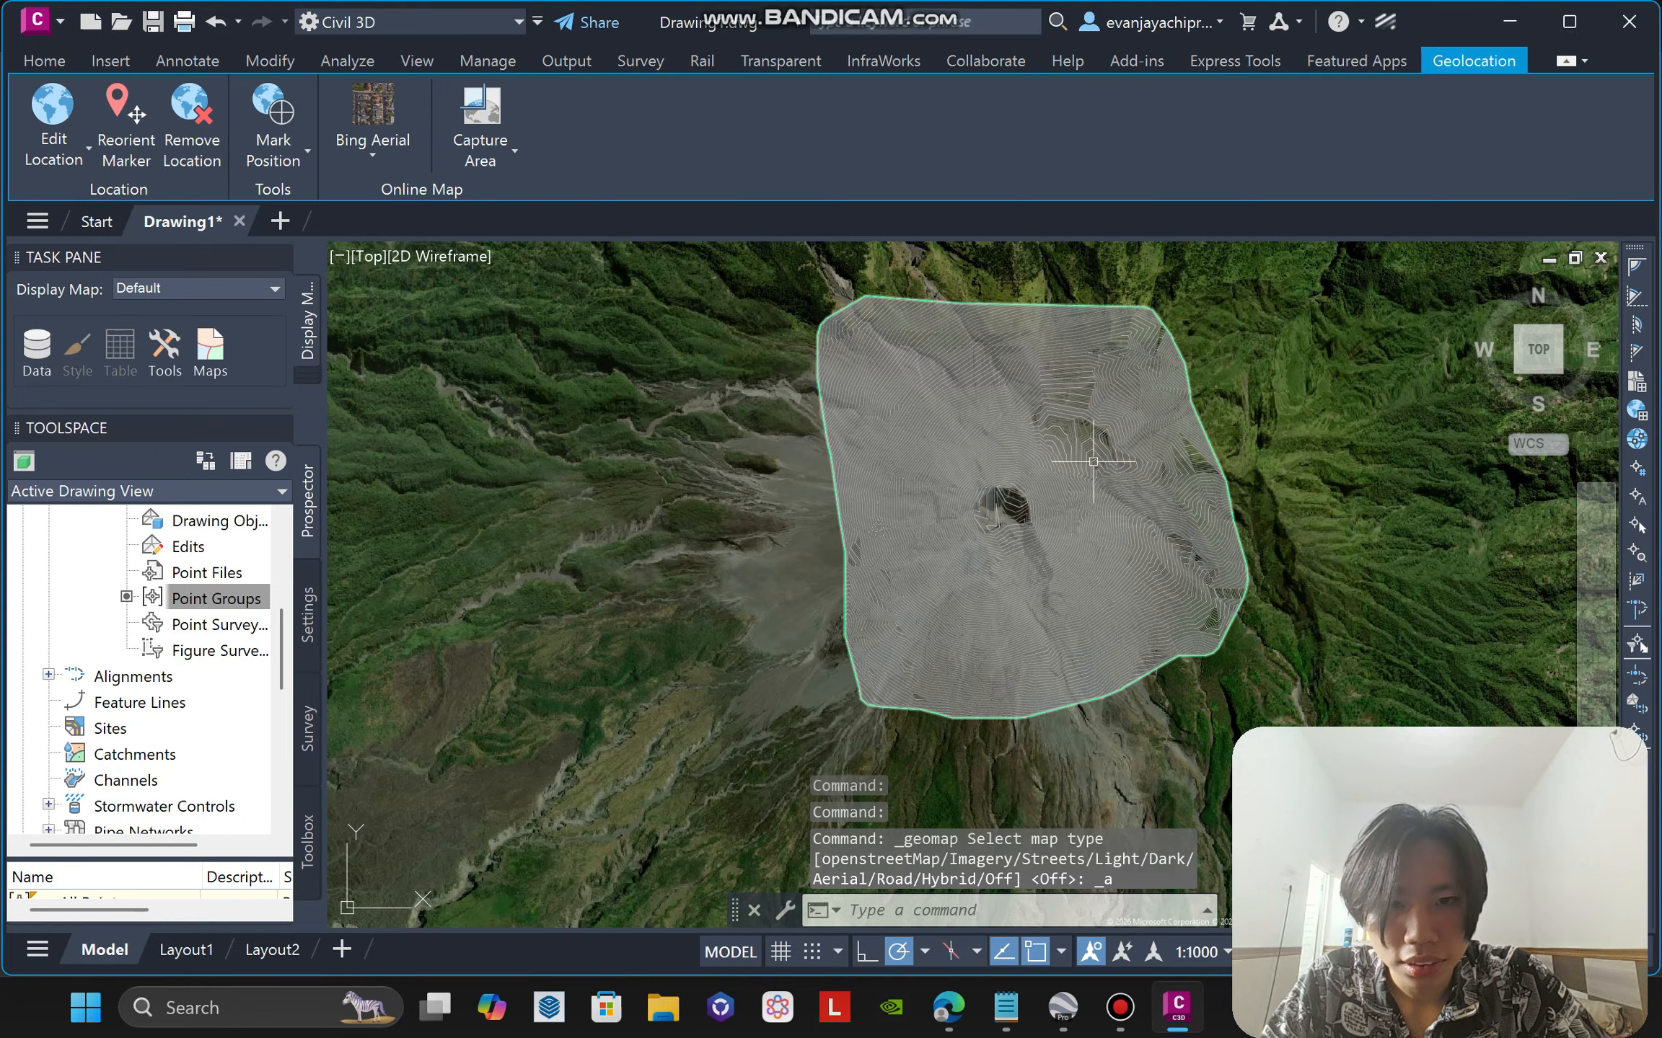
{"action": "scroll", "coordinate": [1141, 538], "scroll_direction": "down", "scroll_amount": 6}
{"action": "scroll", "coordinate": [1141, 537], "scroll_direction": "down", "scroll_amount": 6}
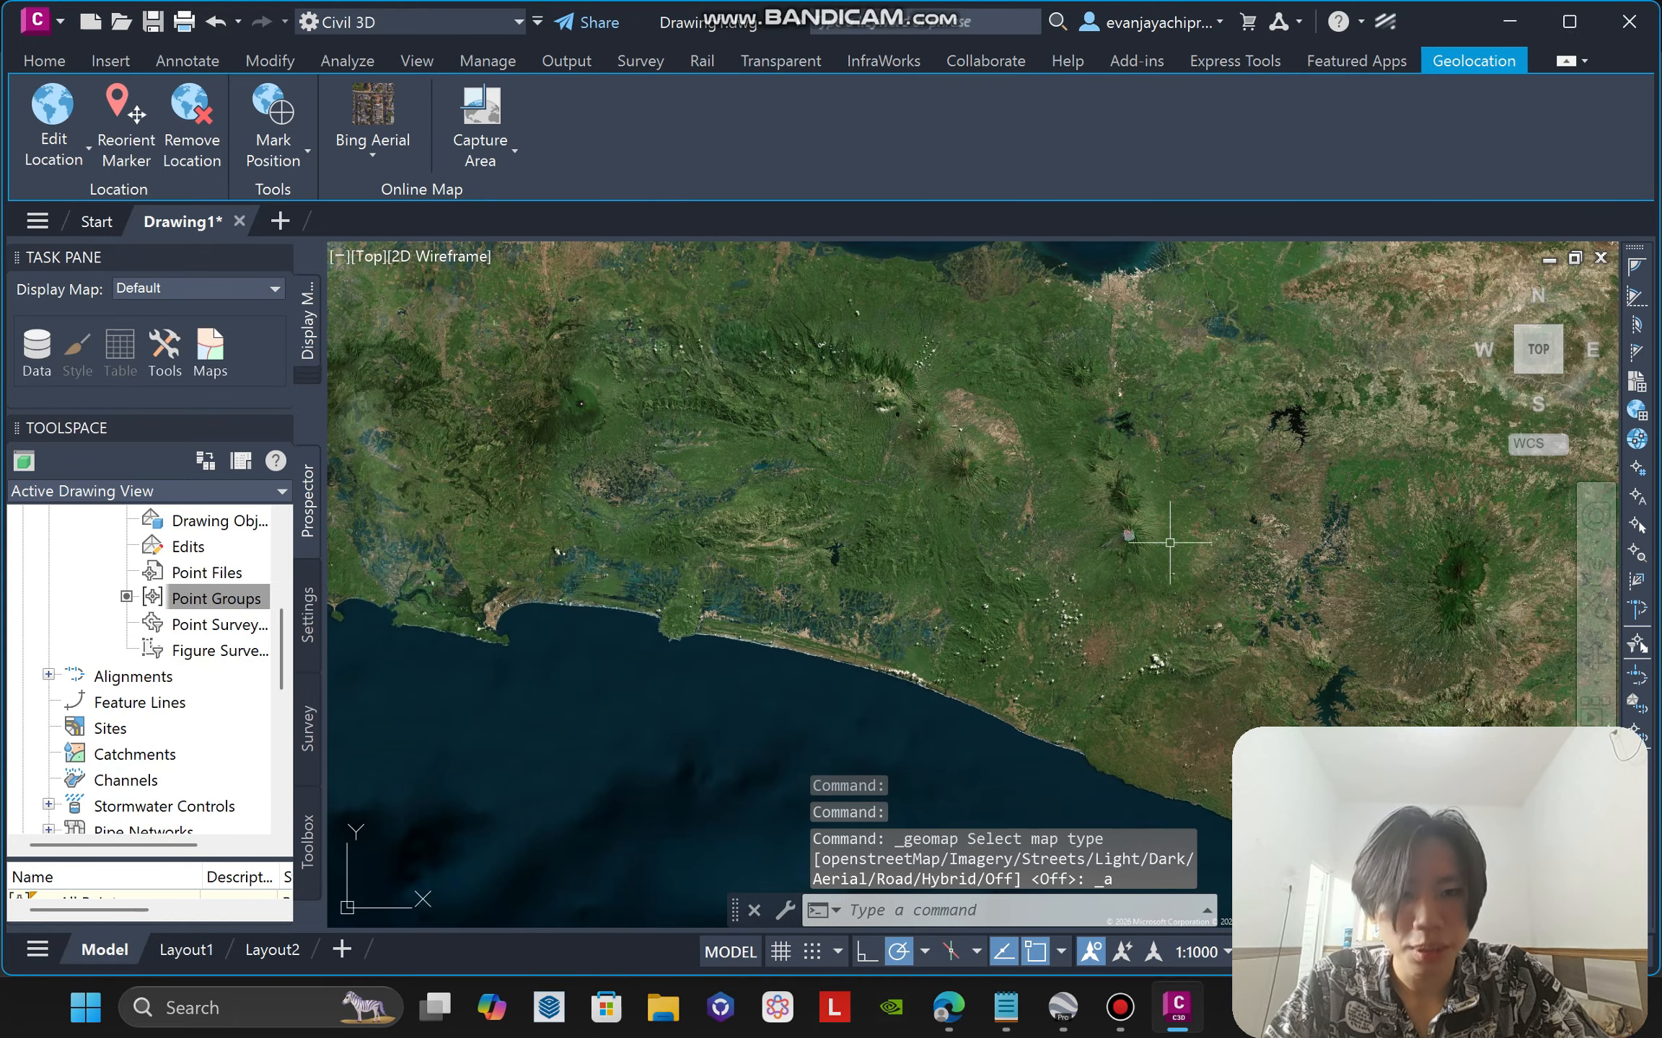
{"action": "scroll", "coordinate": [1068, 545], "scroll_direction": "up", "scroll_amount": 8}
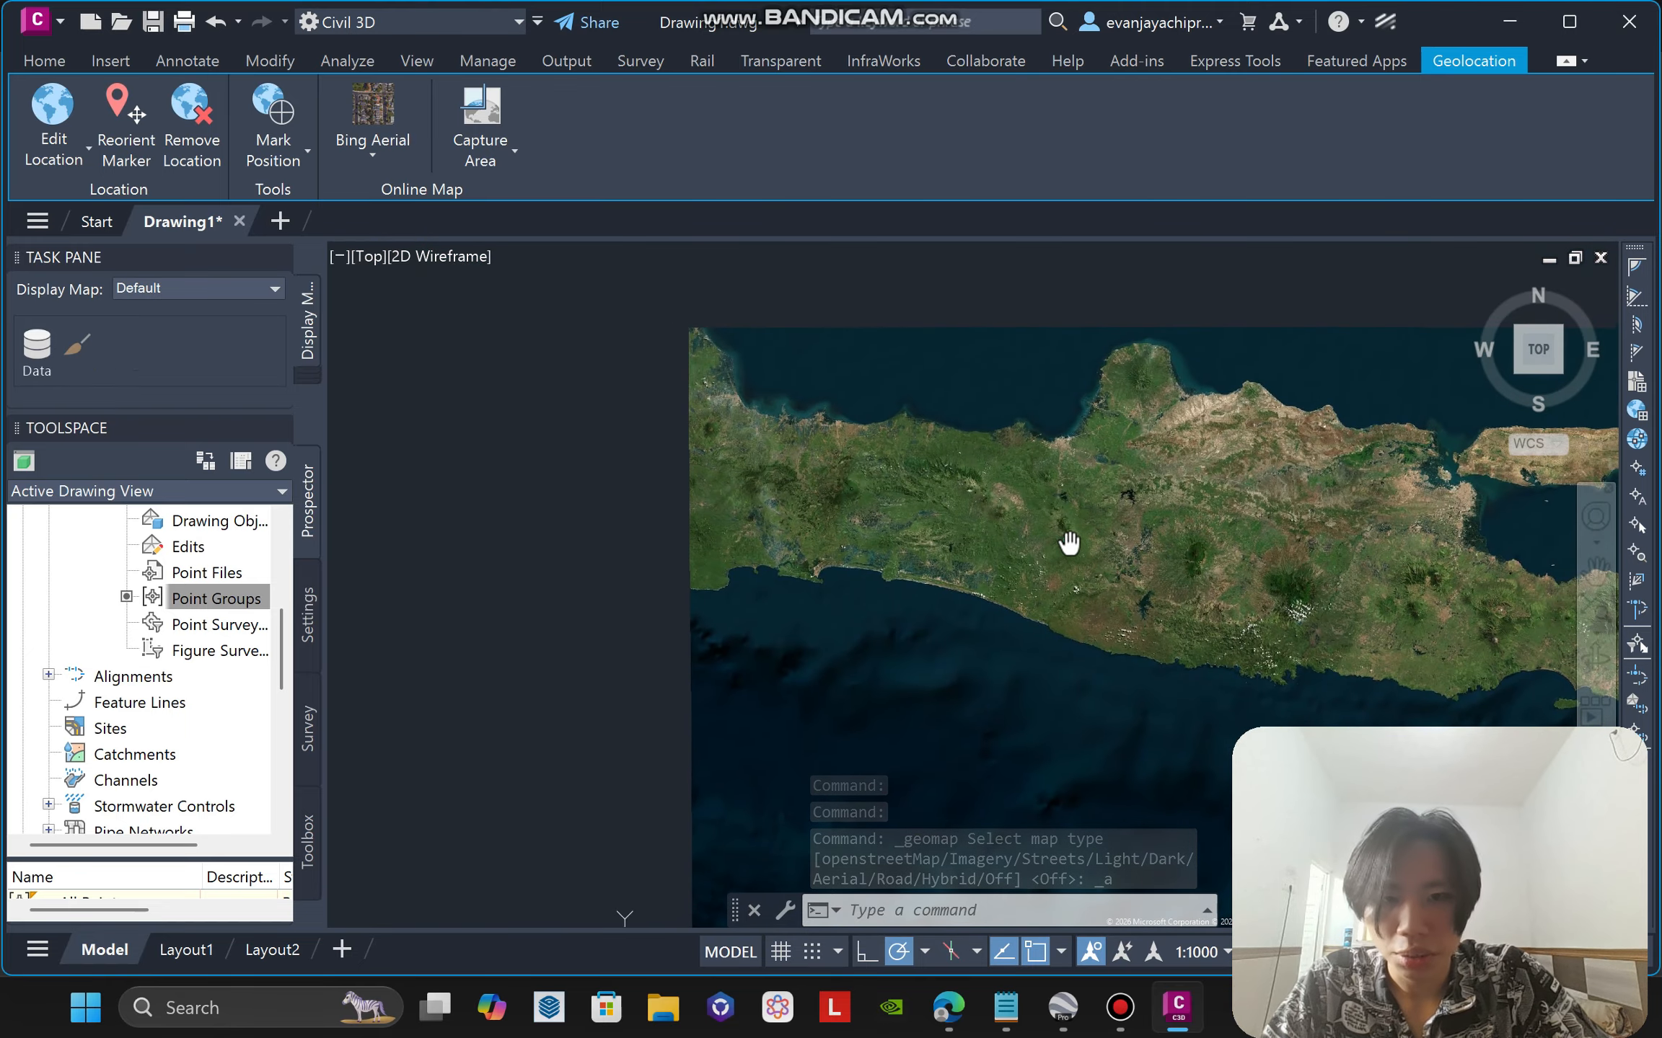
{"action": "scroll", "coordinate": [1029, 575], "scroll_direction": "up", "scroll_amount": 12}
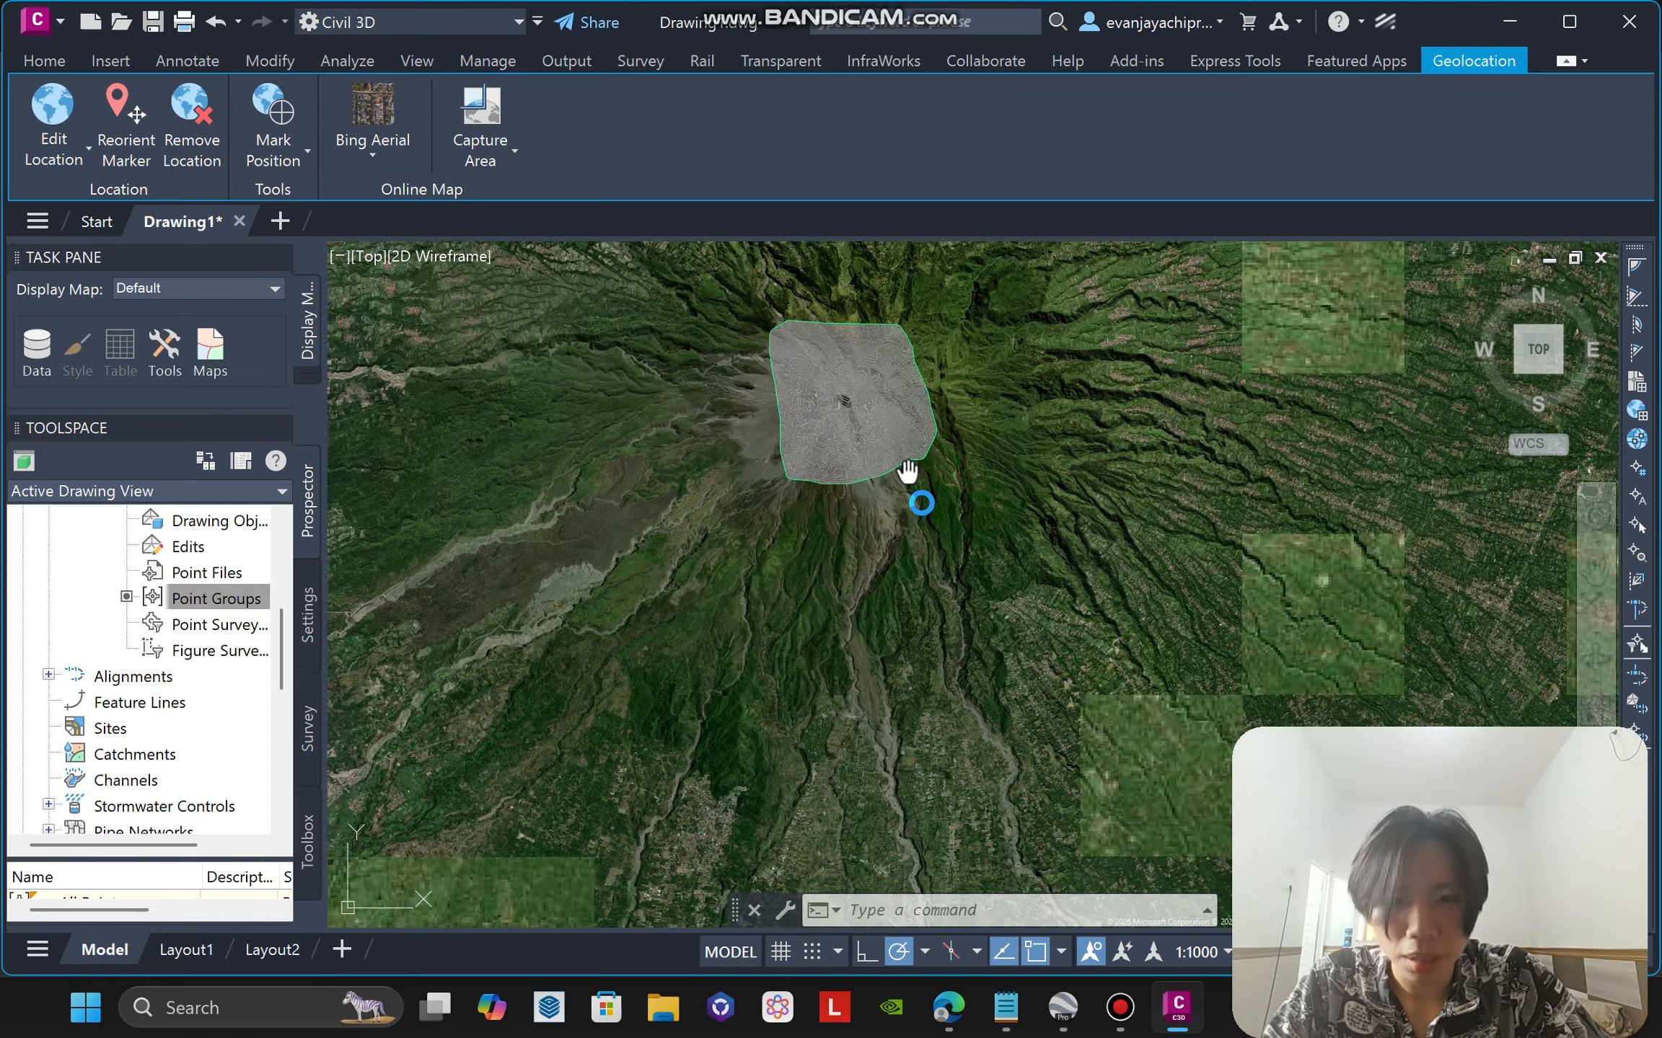
Examine how the merapi surface's contours match the crater and ridges in the aerial imagery, both close up and across the full extent.
{"action": "scroll", "coordinate": [901, 497], "scroll_direction": "up", "scroll_amount": 3}
{"action": "scroll", "coordinate": [901, 494], "scroll_direction": "down", "scroll_amount": 8}
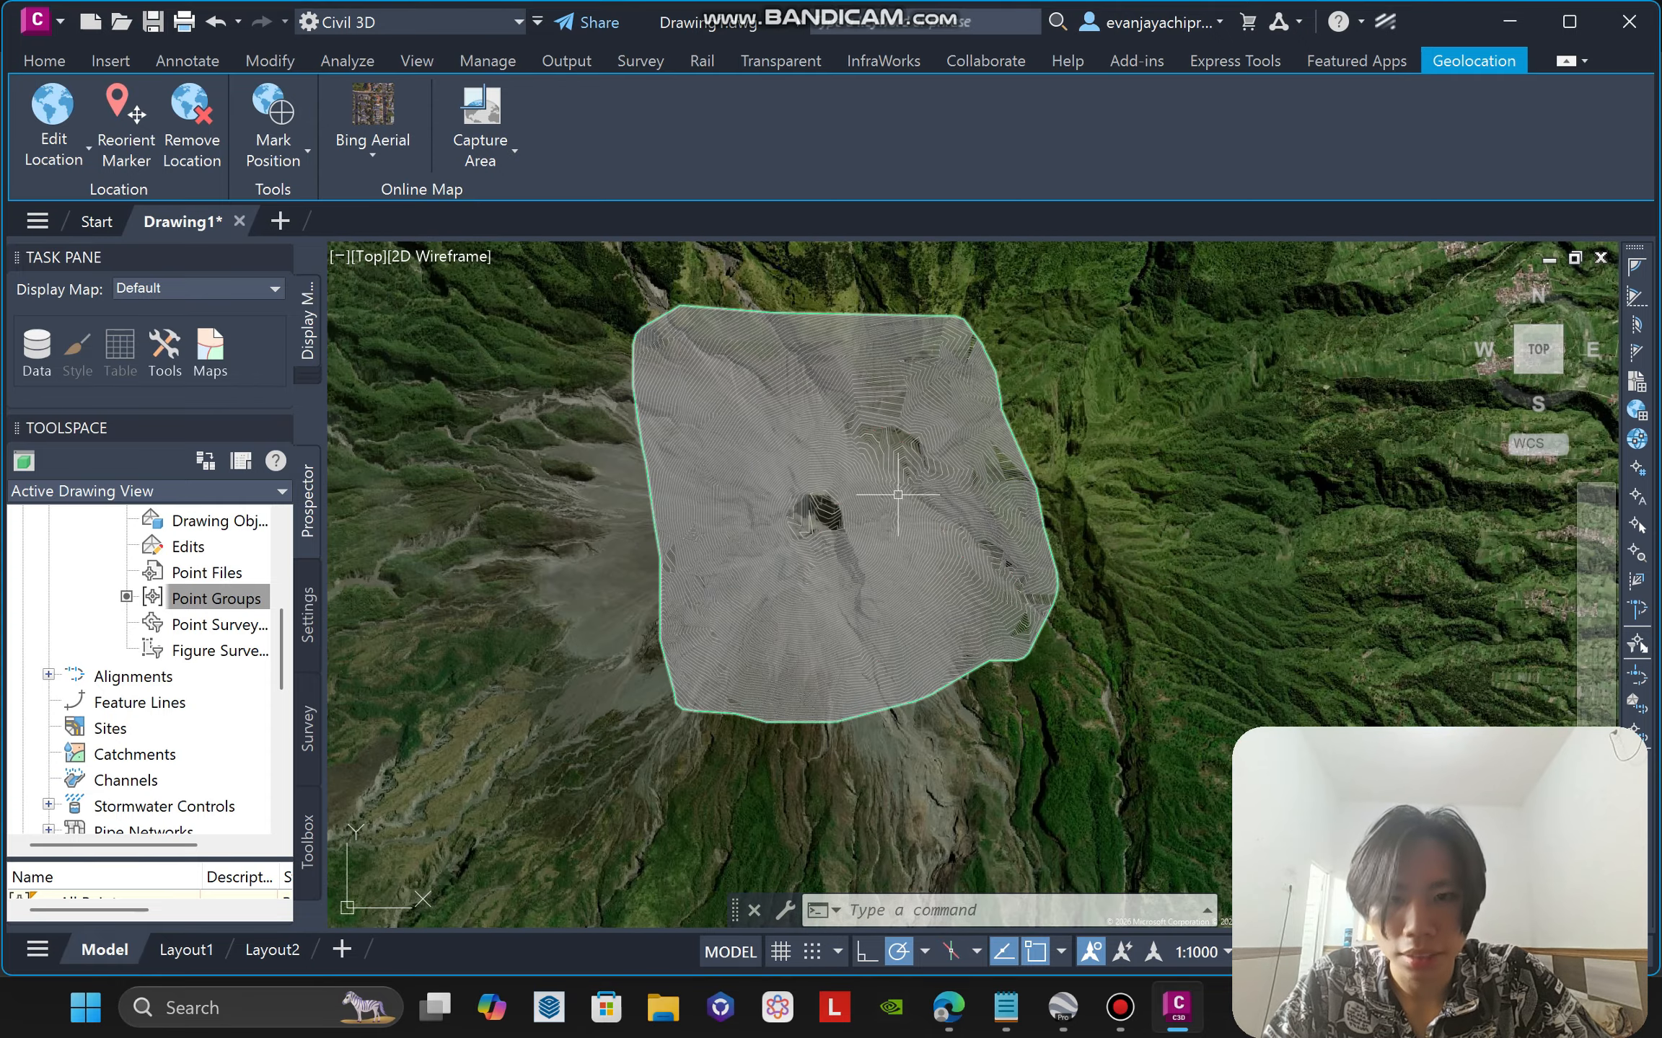
{"action": "scroll", "coordinate": [838, 481], "scroll_direction": "up", "scroll_amount": 7}
{"action": "scroll", "coordinate": [838, 481], "scroll_direction": "up", "scroll_amount": 5}
{"action": "scroll", "coordinate": [808, 501], "scroll_direction": "down", "scroll_amount": 5}
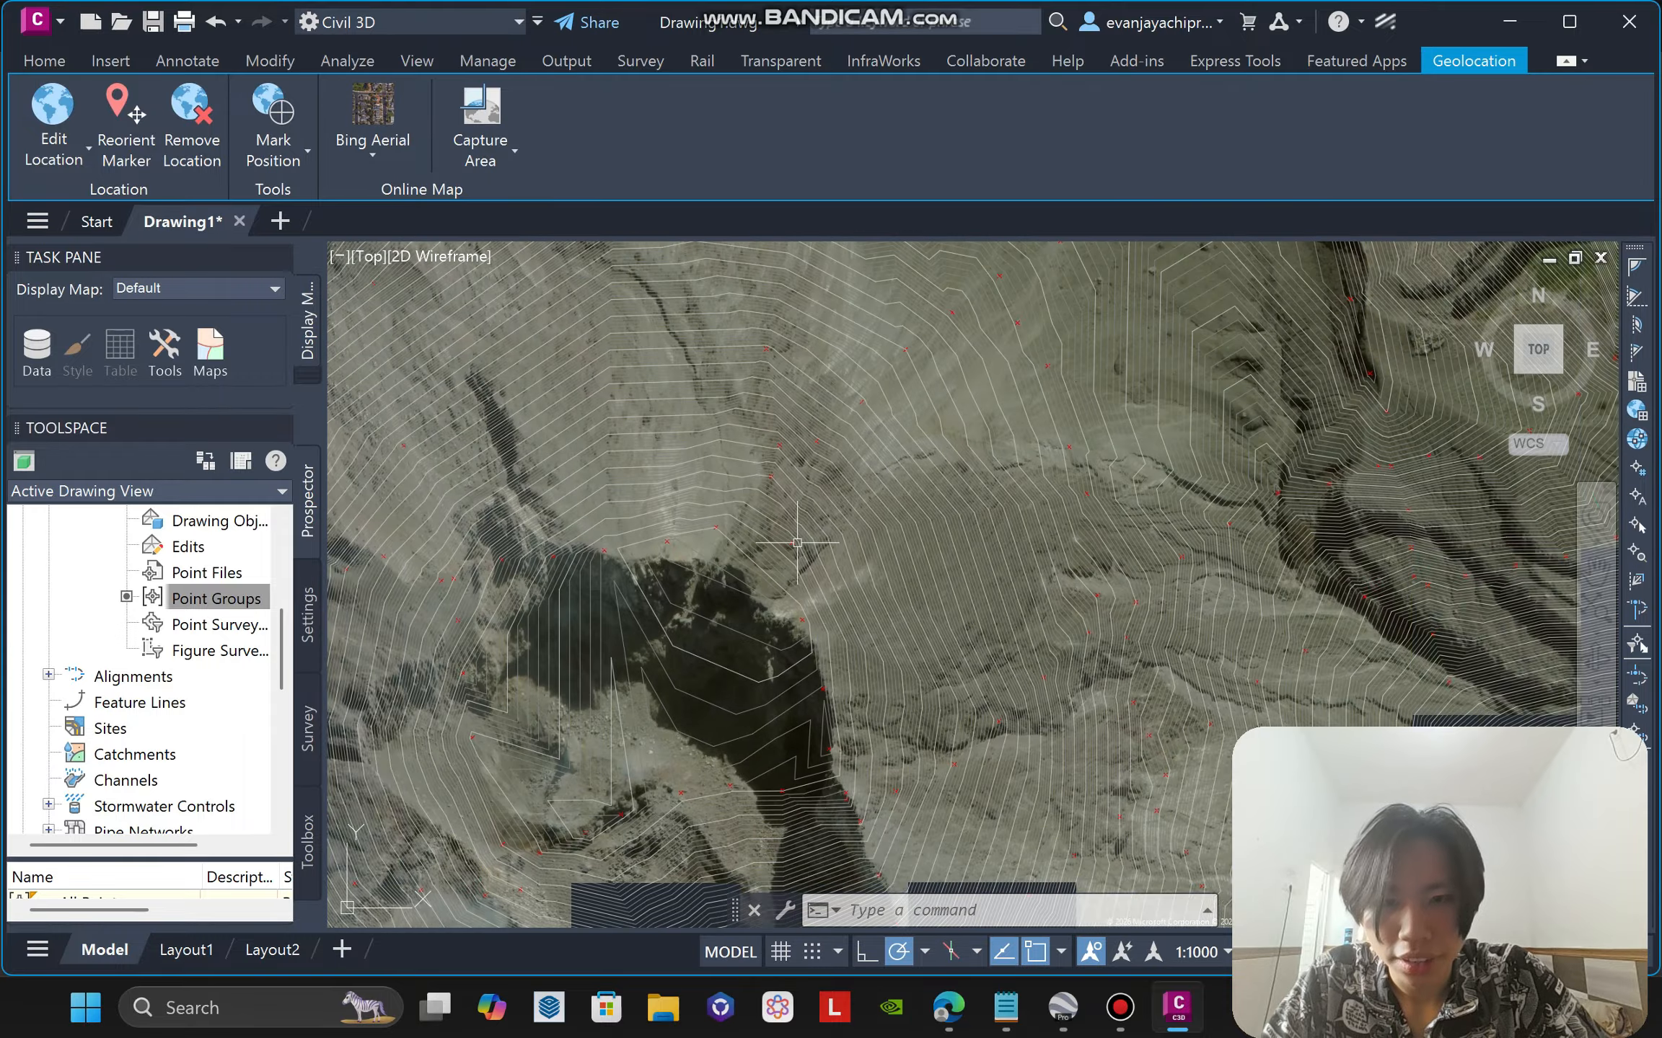
{"action": "middle_click_drag", "start_coordinate": [818, 514], "coordinate": [952, 468]}
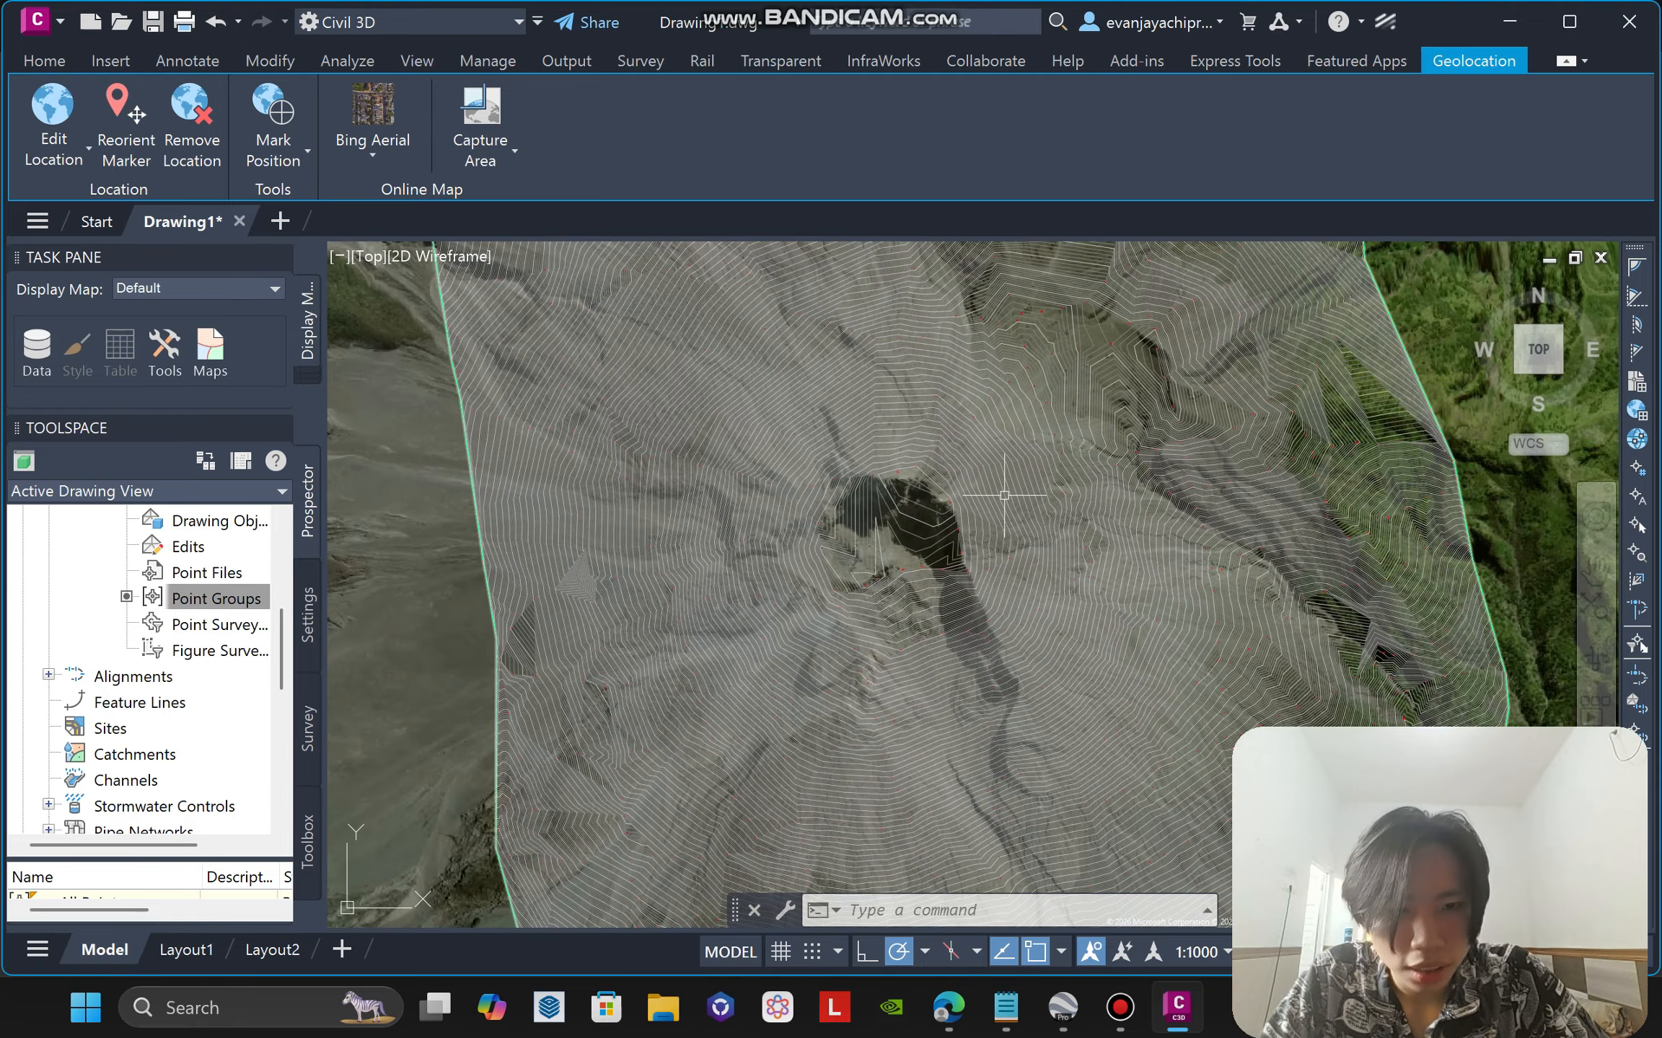
{"action": "scroll", "coordinate": [974, 433], "scroll_direction": "up", "scroll_amount": 5}
{"action": "scroll", "coordinate": [1038, 456], "scroll_direction": "down", "scroll_amount": 5}
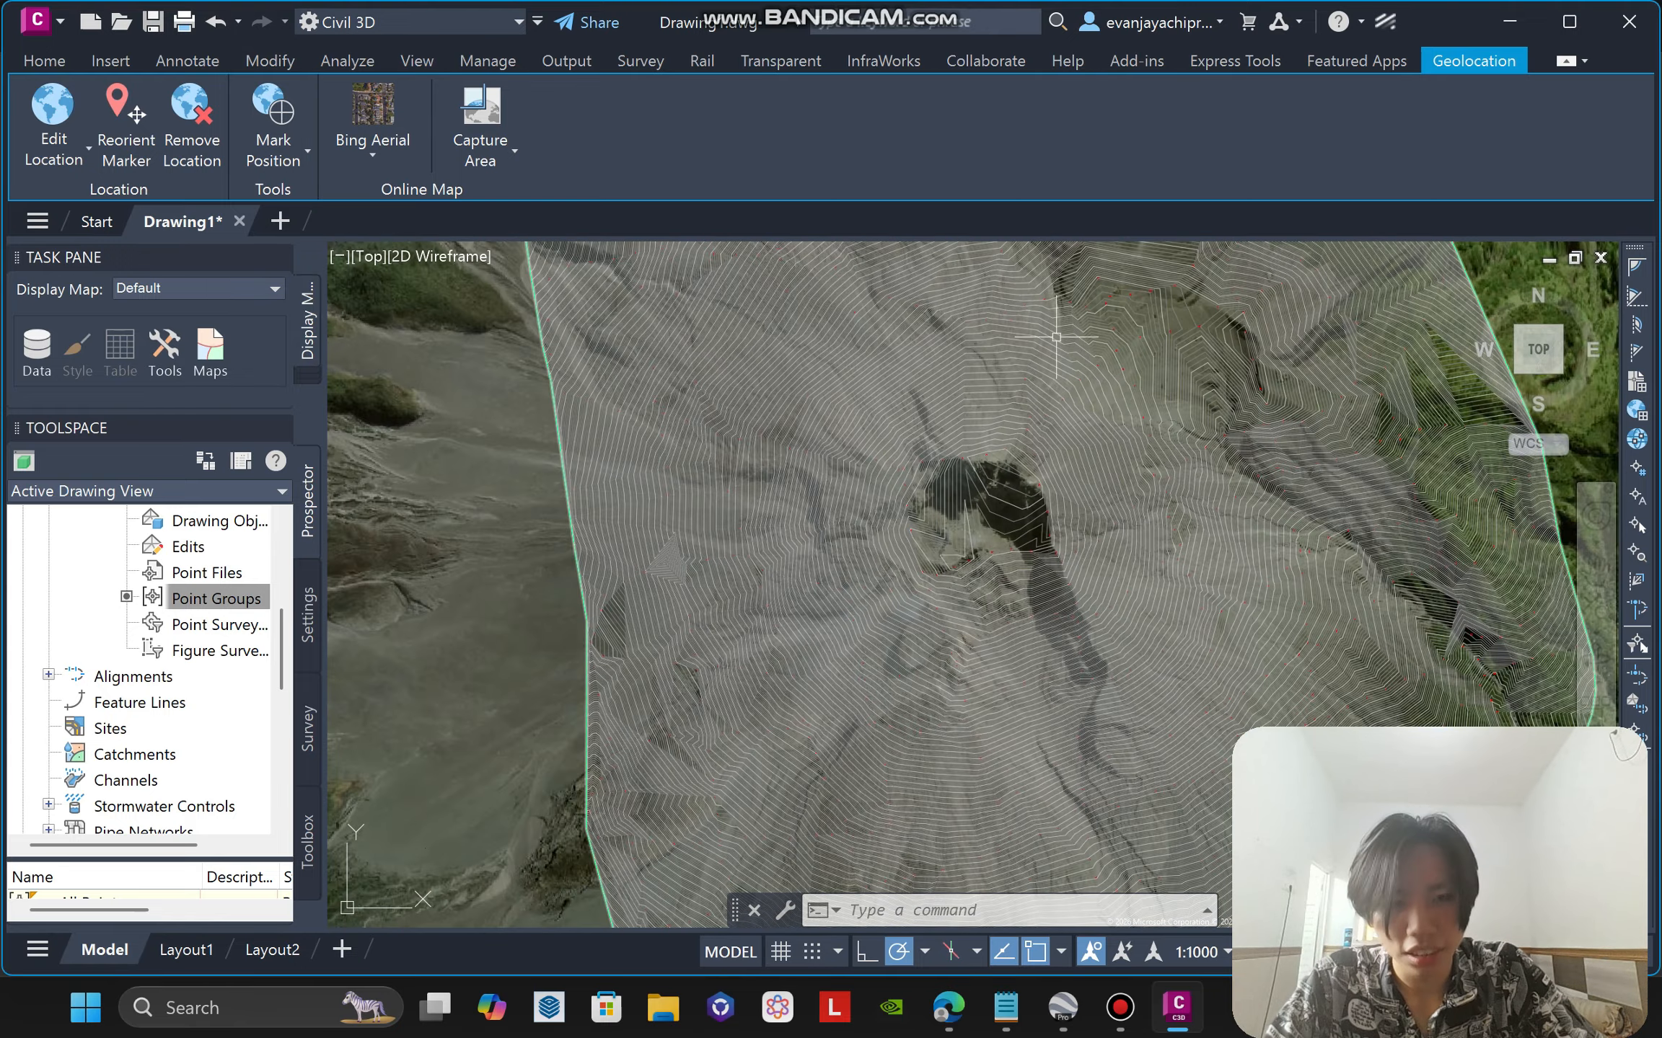
{"action": "scroll", "coordinate": [1057, 336], "scroll_direction": "down", "scroll_amount": 3}
{"action": "middle_click_drag", "start_coordinate": [1056, 335], "coordinate": [954, 486]}
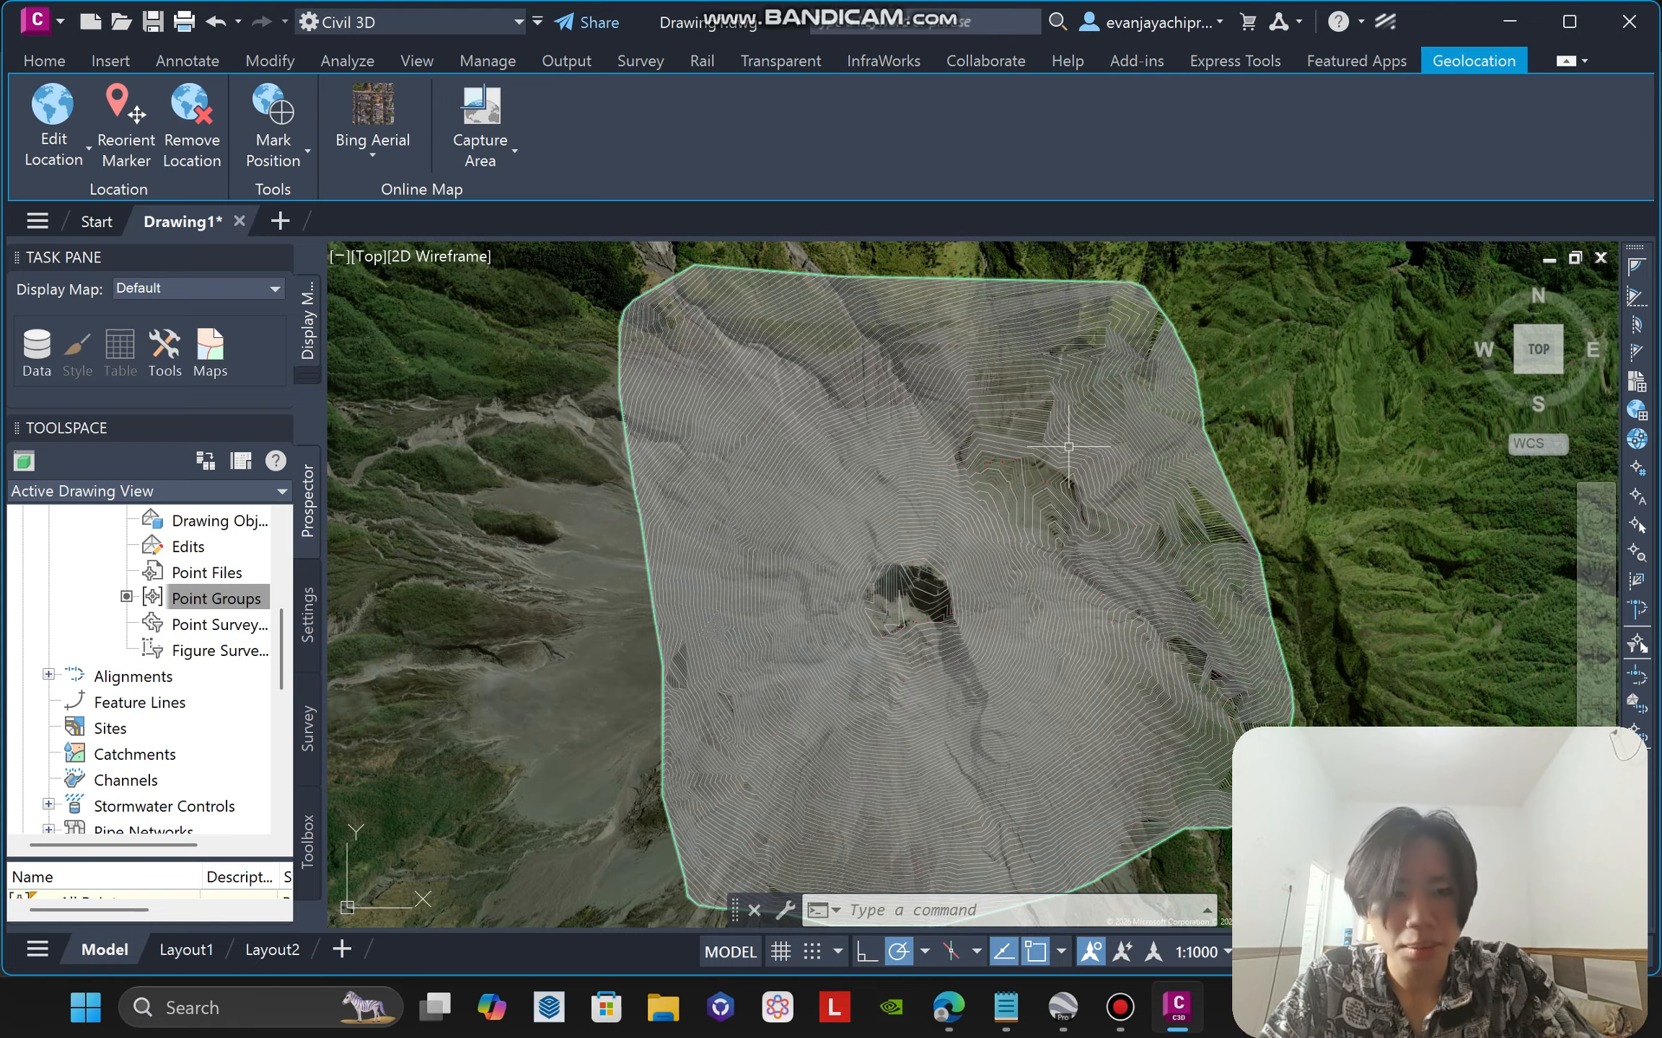
{"action": "mouse_move", "coordinate": [1068, 447]}
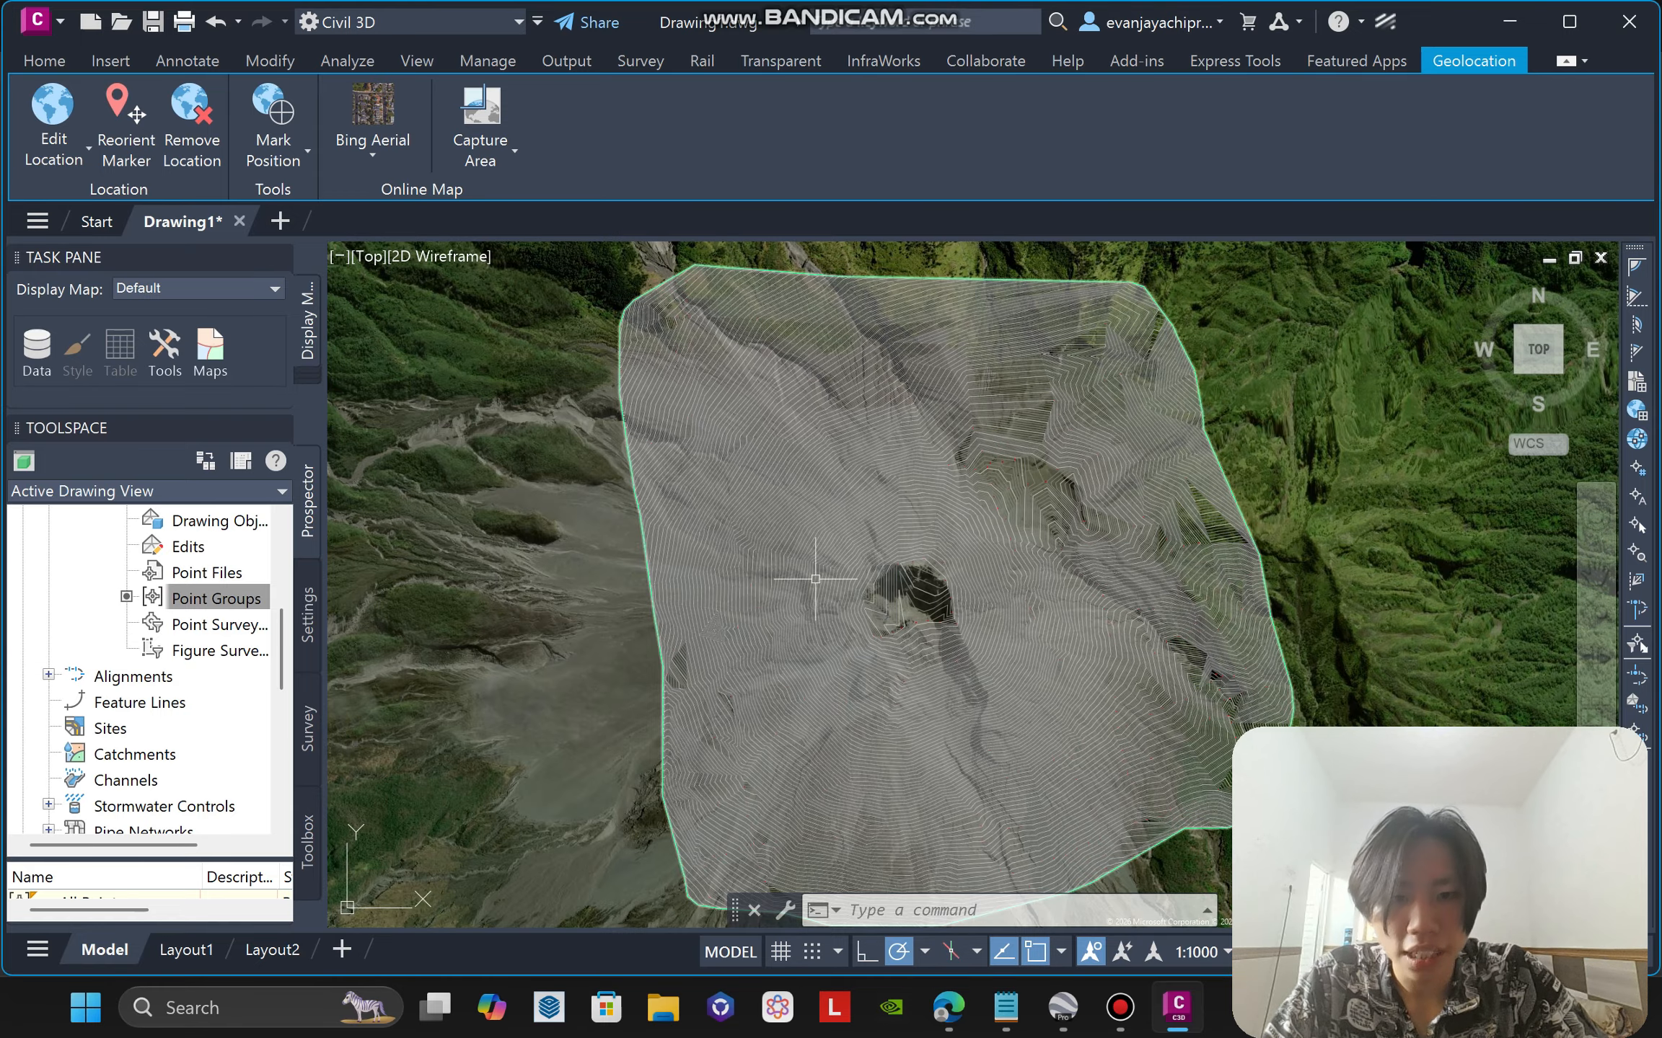
{"action": "scroll", "coordinate": [875, 568], "scroll_direction": "up", "scroll_amount": 5}
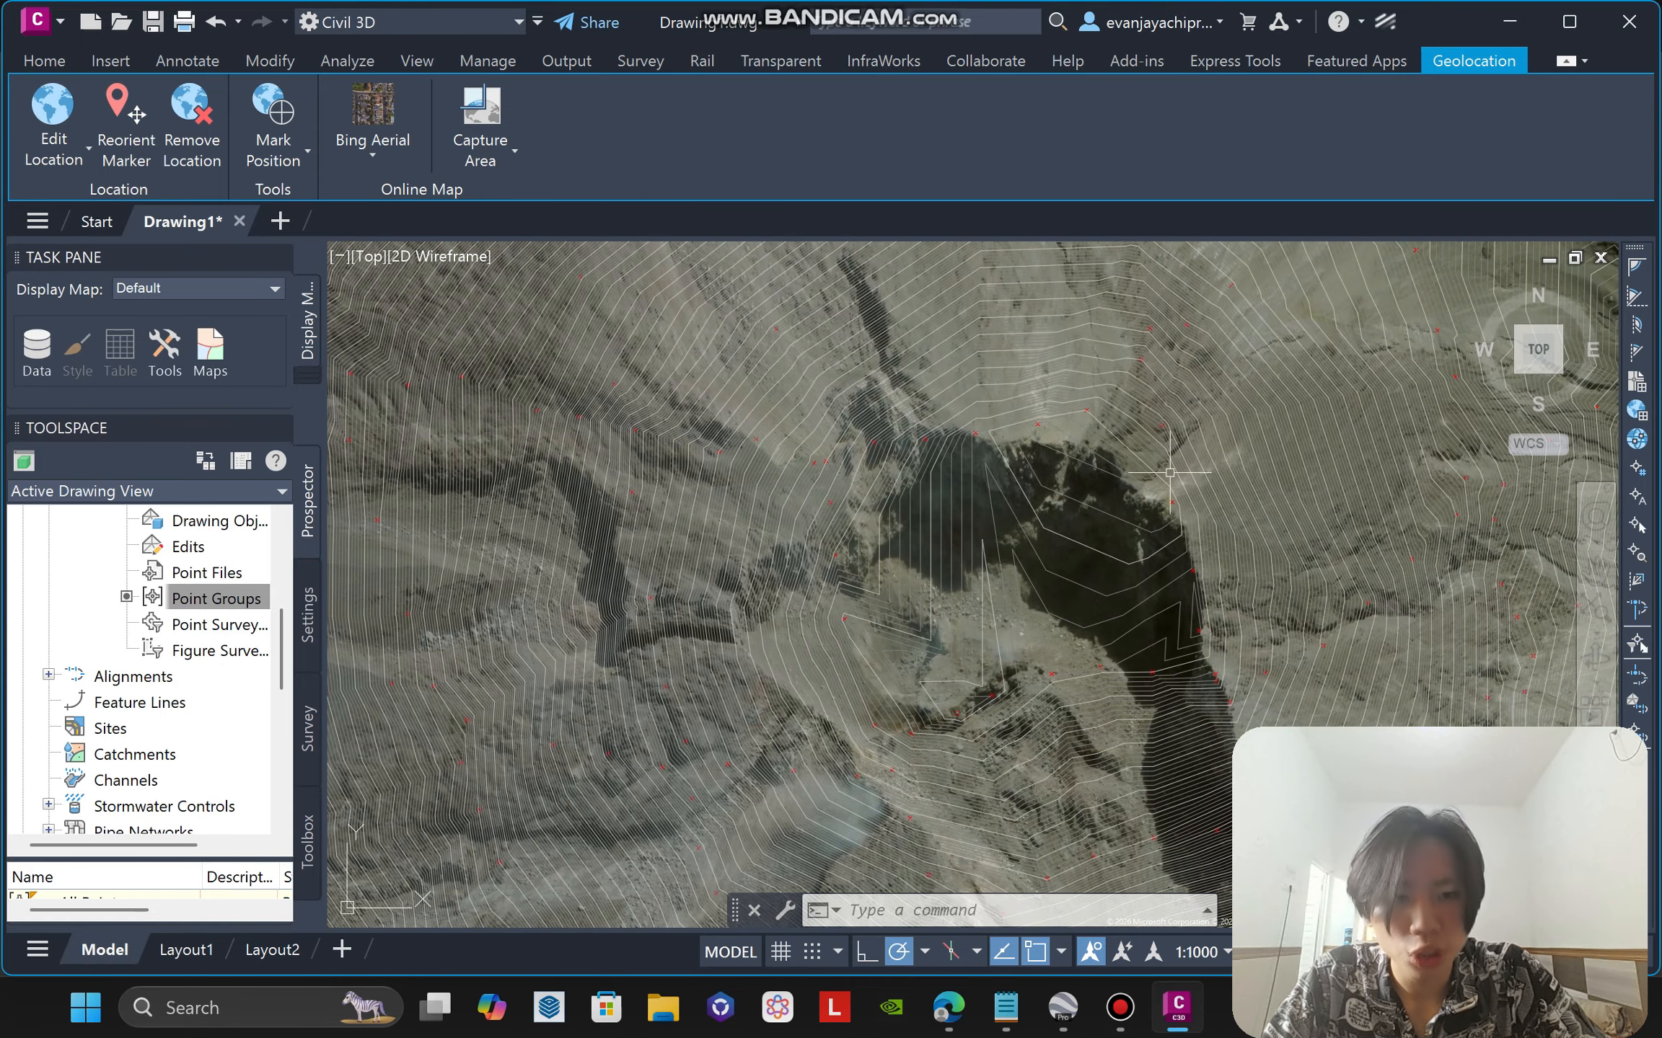
Set the _All Points point group's point style and point label style to <none>, and clear the point selection.
{"action": "scroll", "coordinate": [1170, 472], "scroll_direction": "up", "scroll_amount": 3}
{"action": "left_click", "coordinate": [1188, 536]}
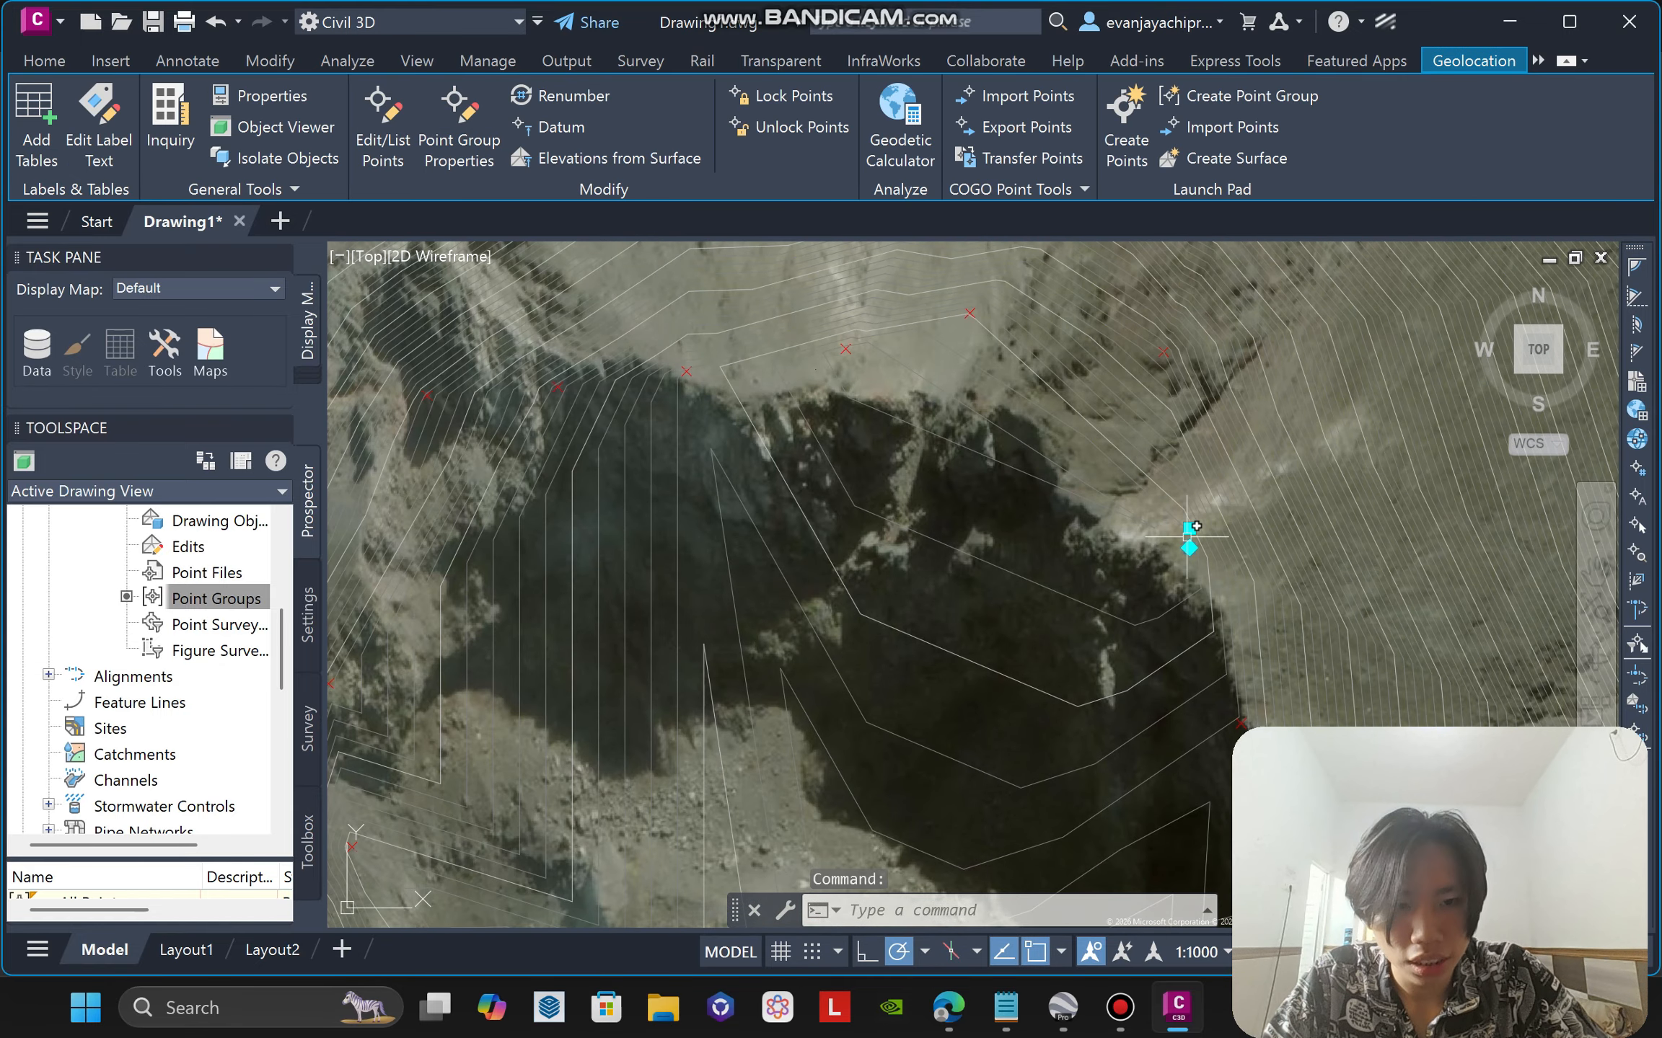
{"action": "left_click", "coordinate": [460, 109]}
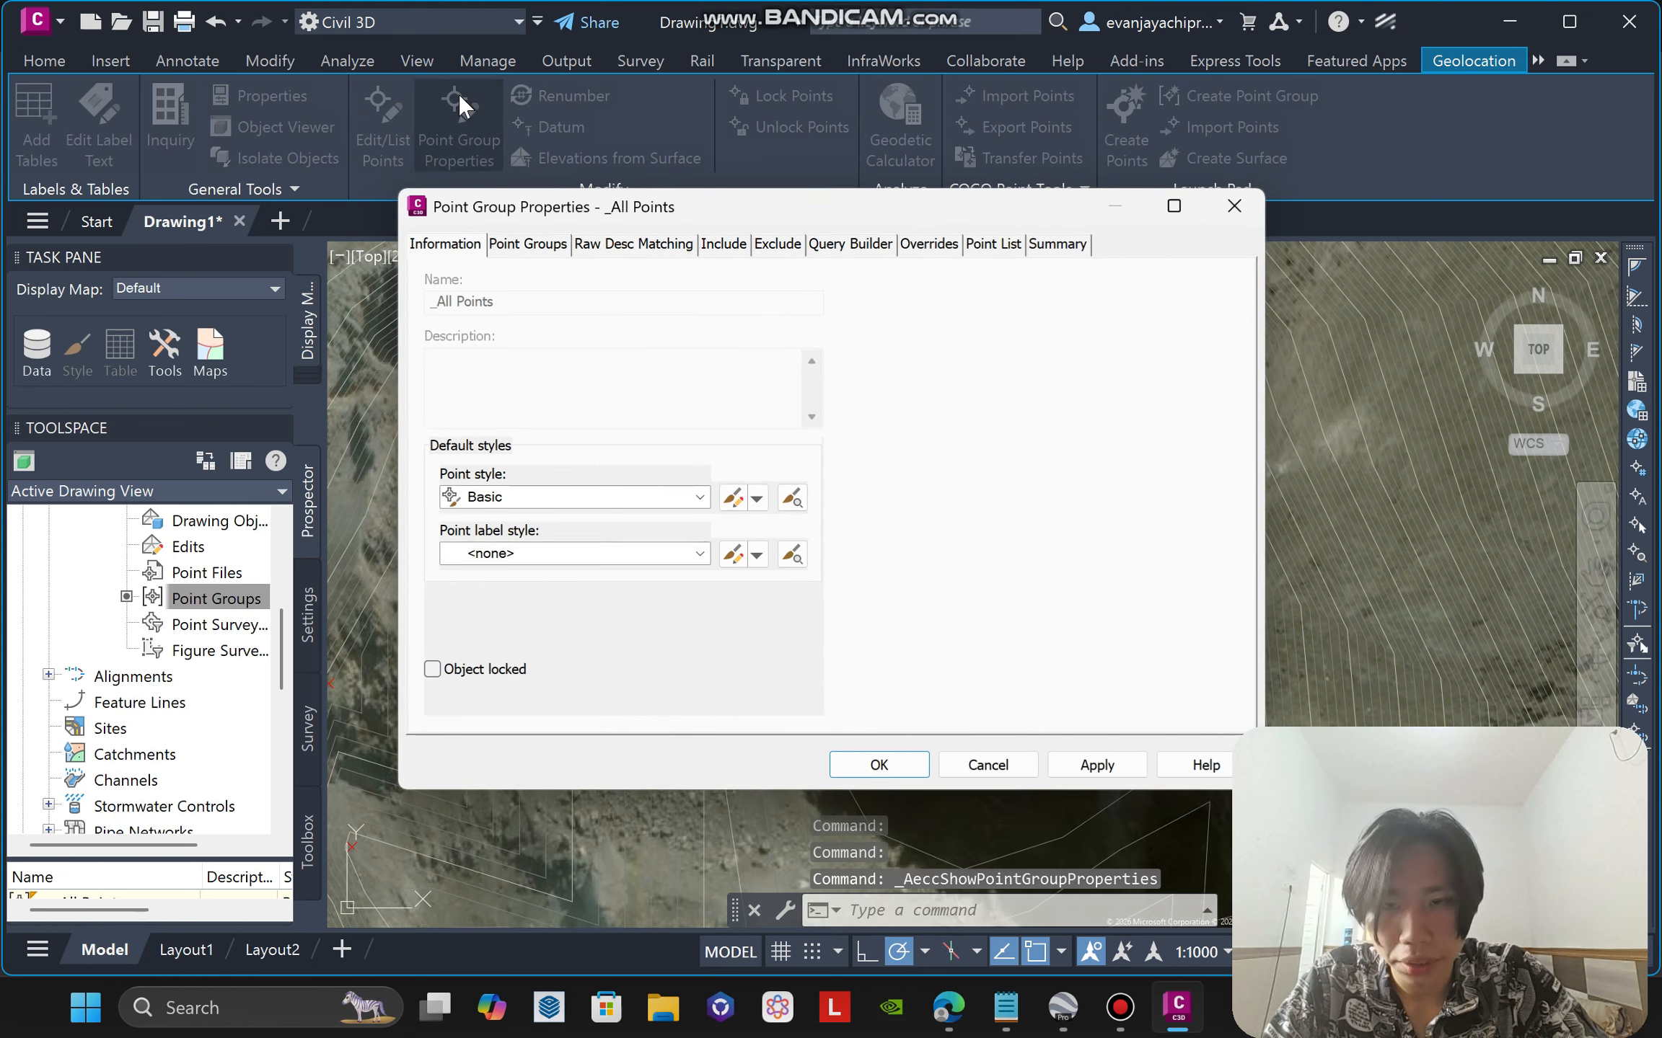
{"action": "left_click", "coordinate": [629, 499]}
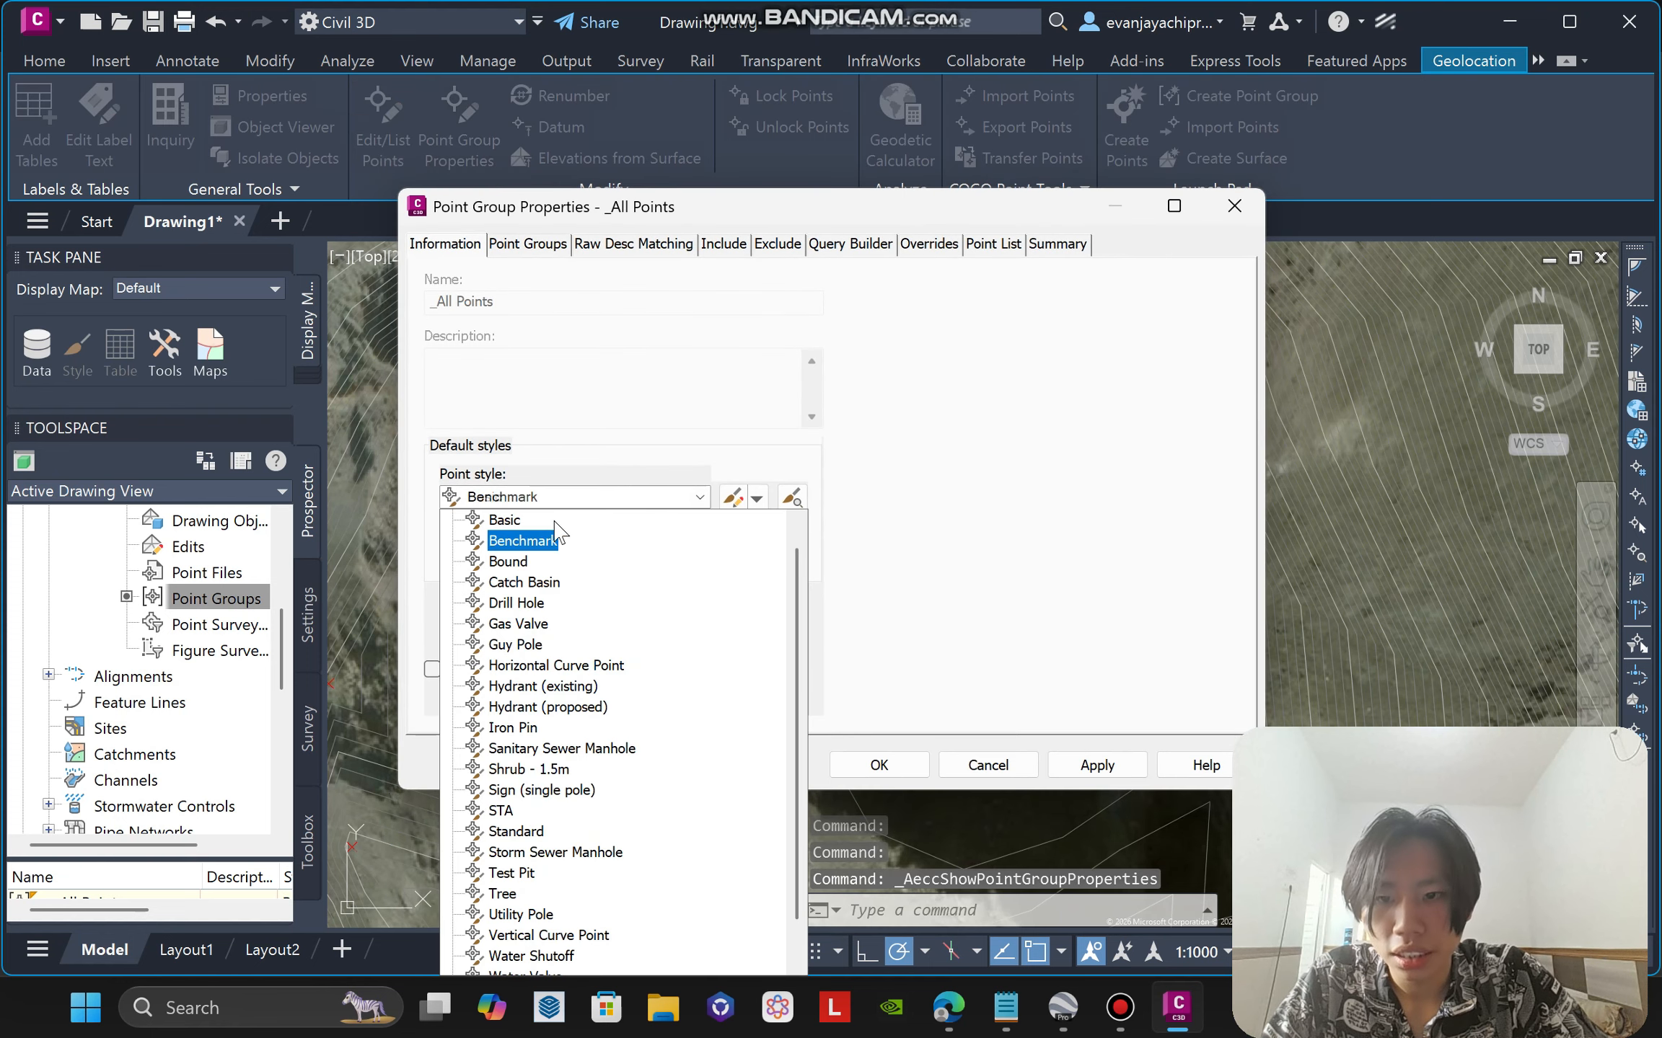
{"action": "left_click", "coordinate": [513, 520]}
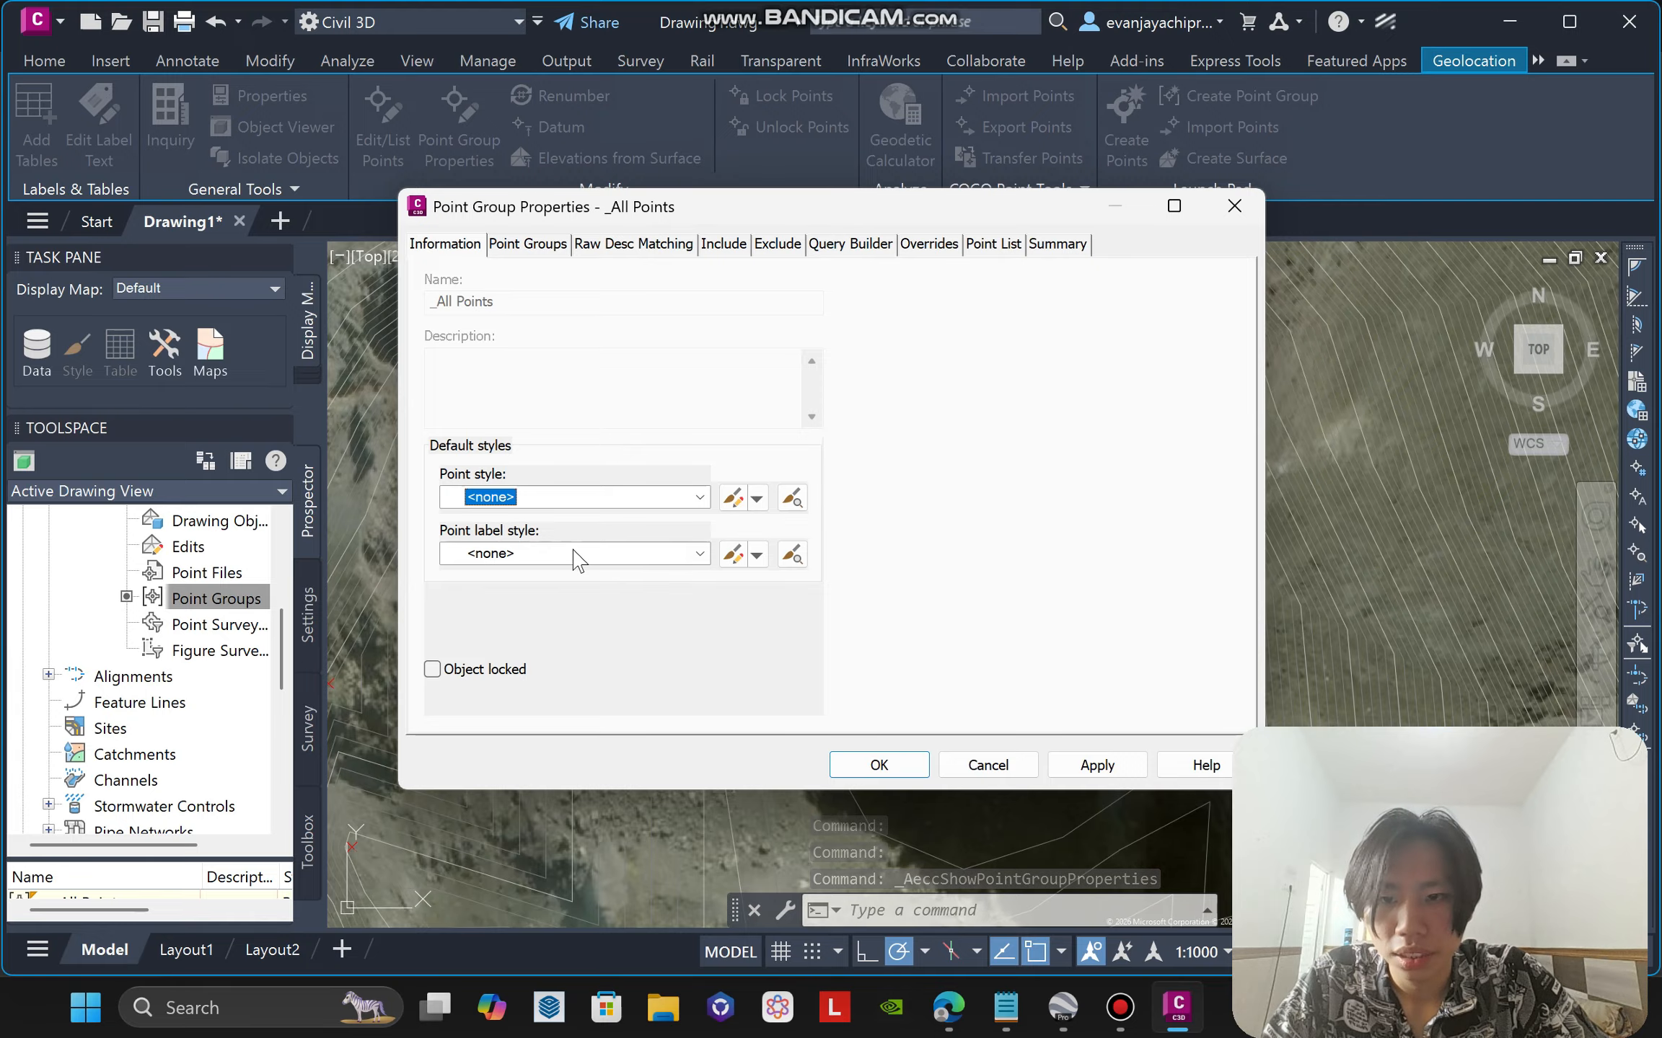
{"action": "left_click", "coordinate": [574, 554]}
{"action": "left_click", "coordinate": [537, 551]}
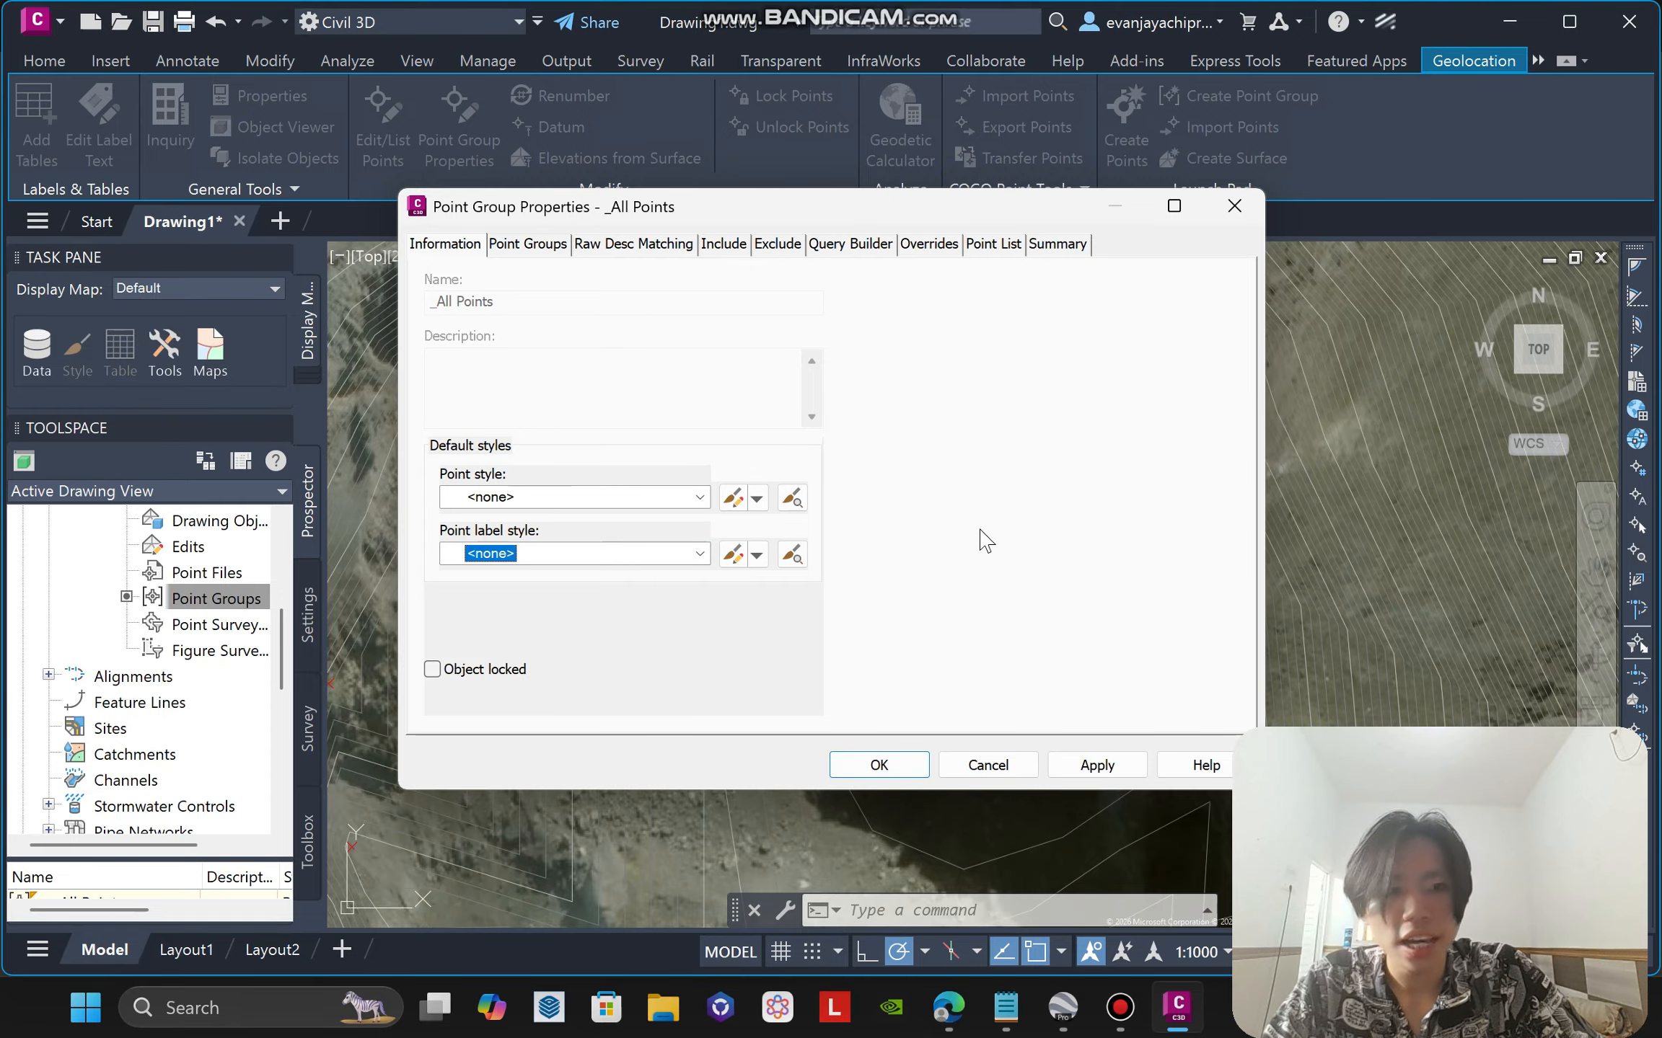
{"action": "left_click", "coordinate": [880, 766]}
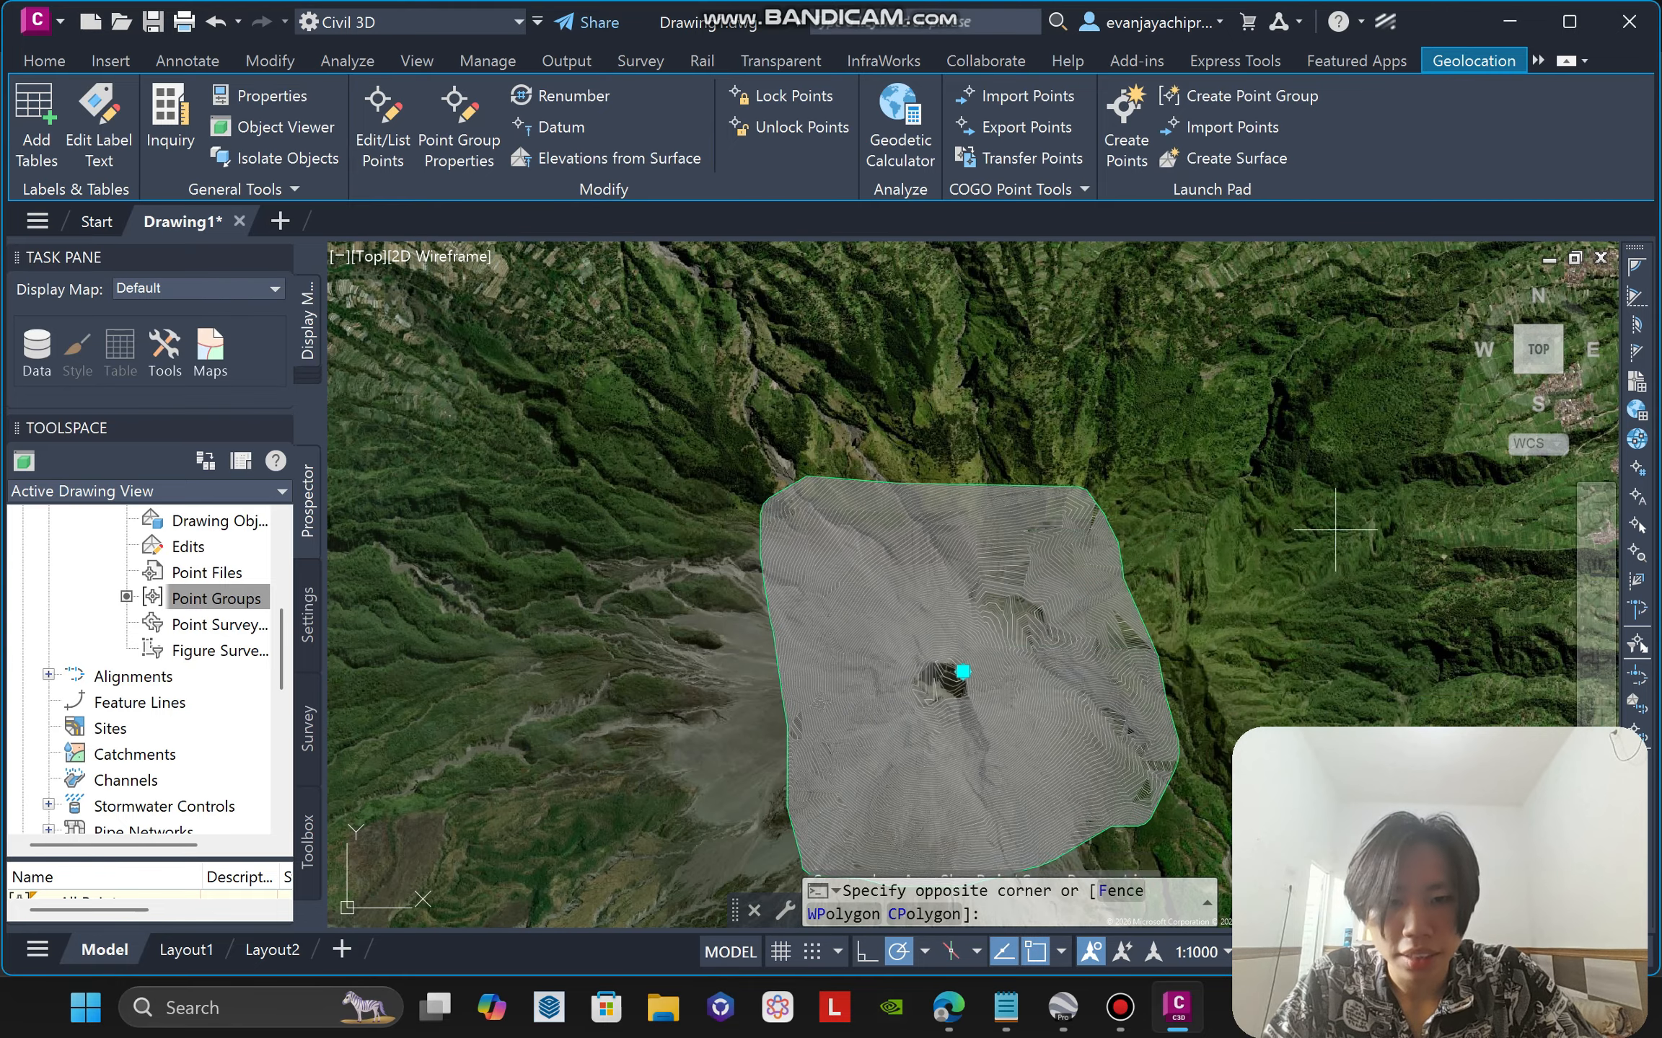
{"action": "left_click", "coordinate": [1230, 615]}
{"action": "left_click", "coordinate": [1212, 612]}
{"action": "key", "text": "Escape"}
{"action": "key", "text": "Escape"}
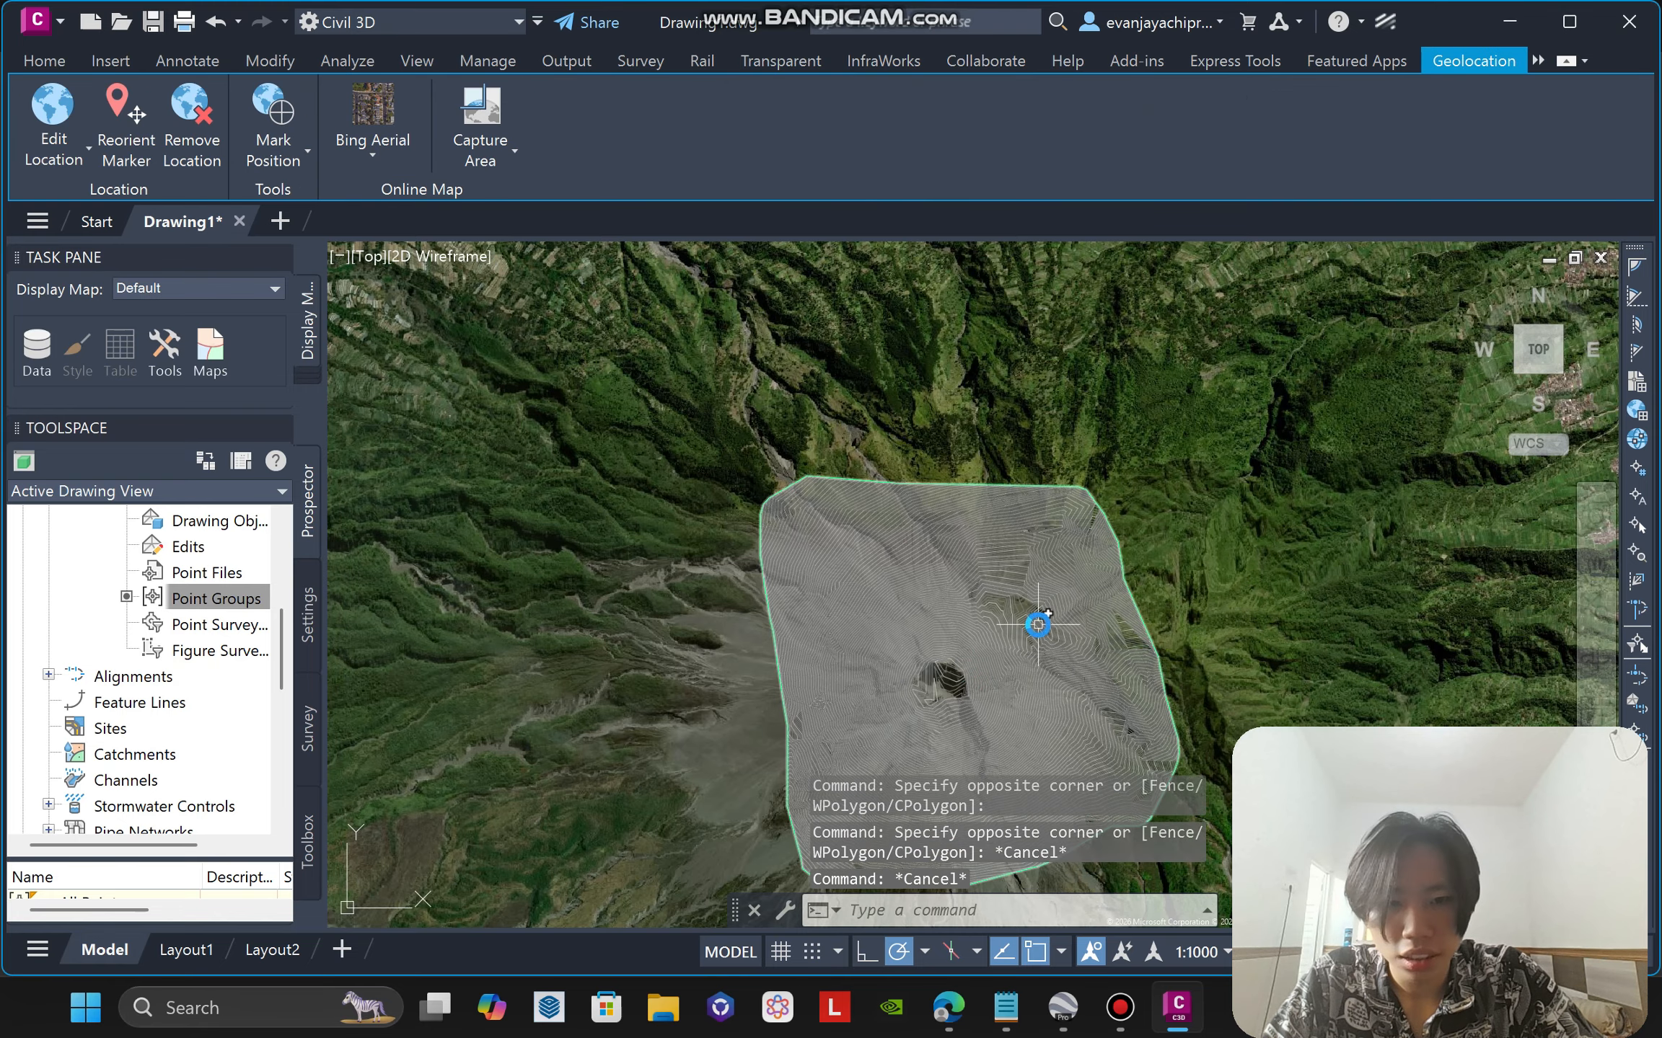
Set the merapi surface's style to Contours 5m and 25m (Background).
{"action": "scroll", "coordinate": [1037, 624], "scroll_direction": "up", "scroll_amount": 3}
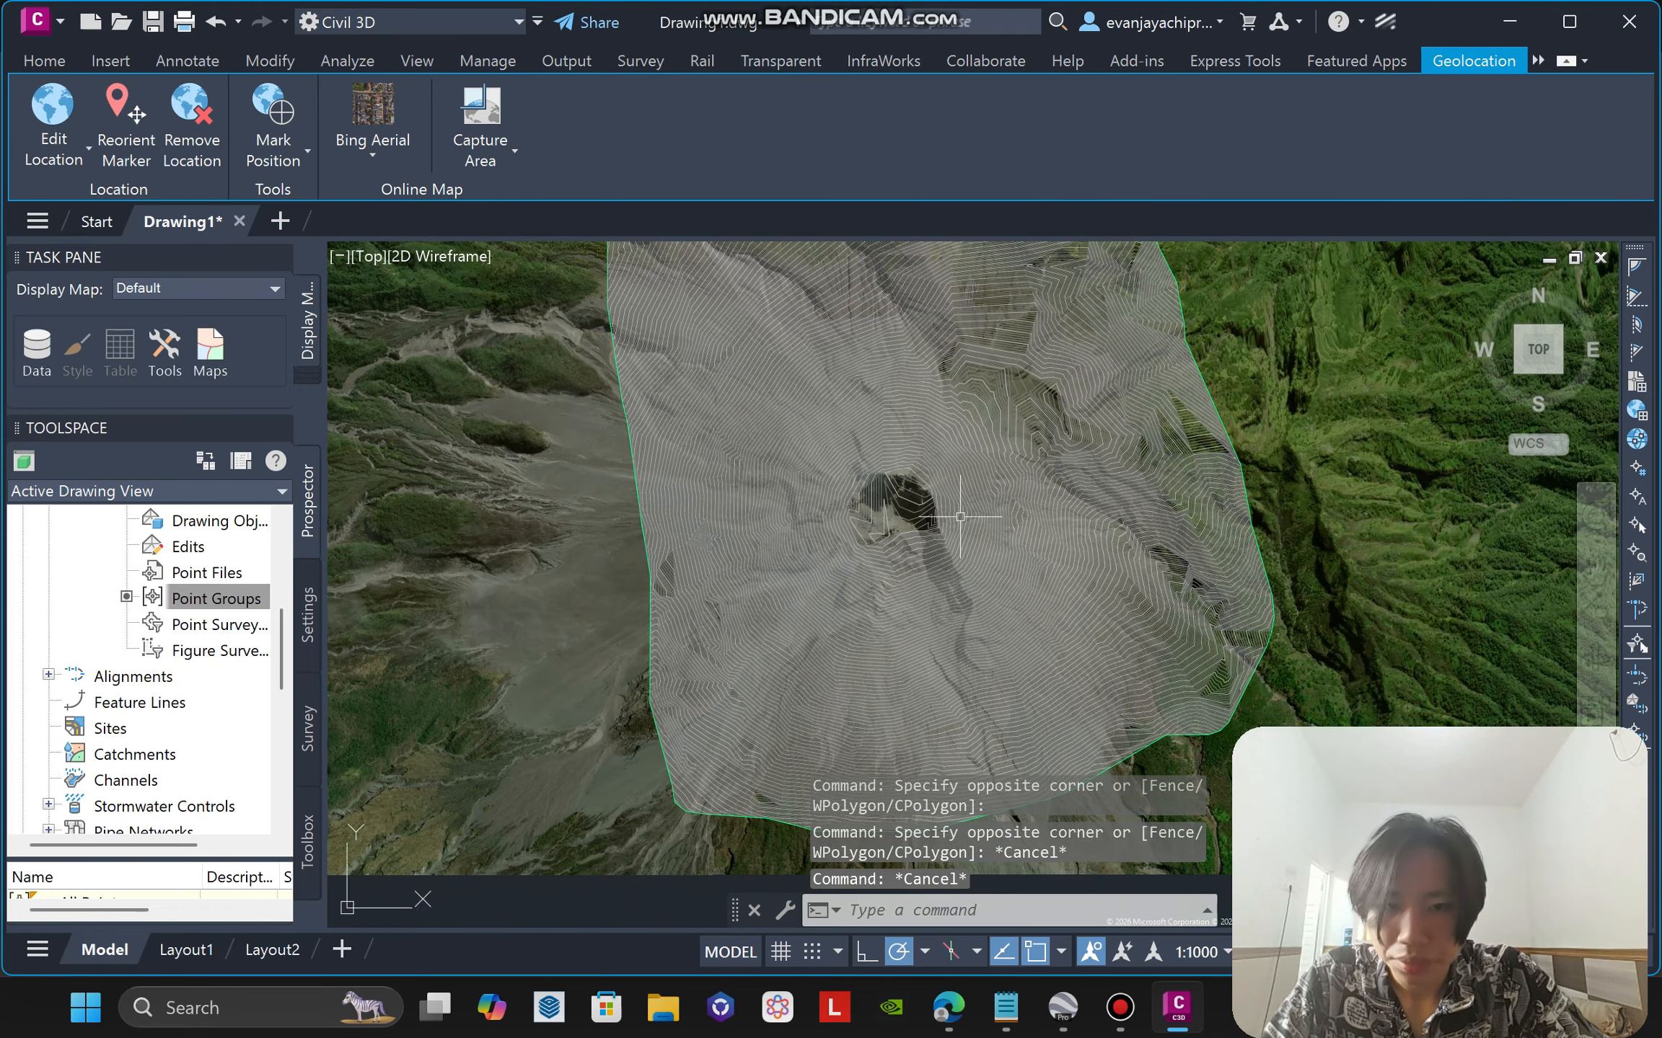
{"action": "scroll", "coordinate": [960, 516], "scroll_direction": "up", "scroll_amount": 5}
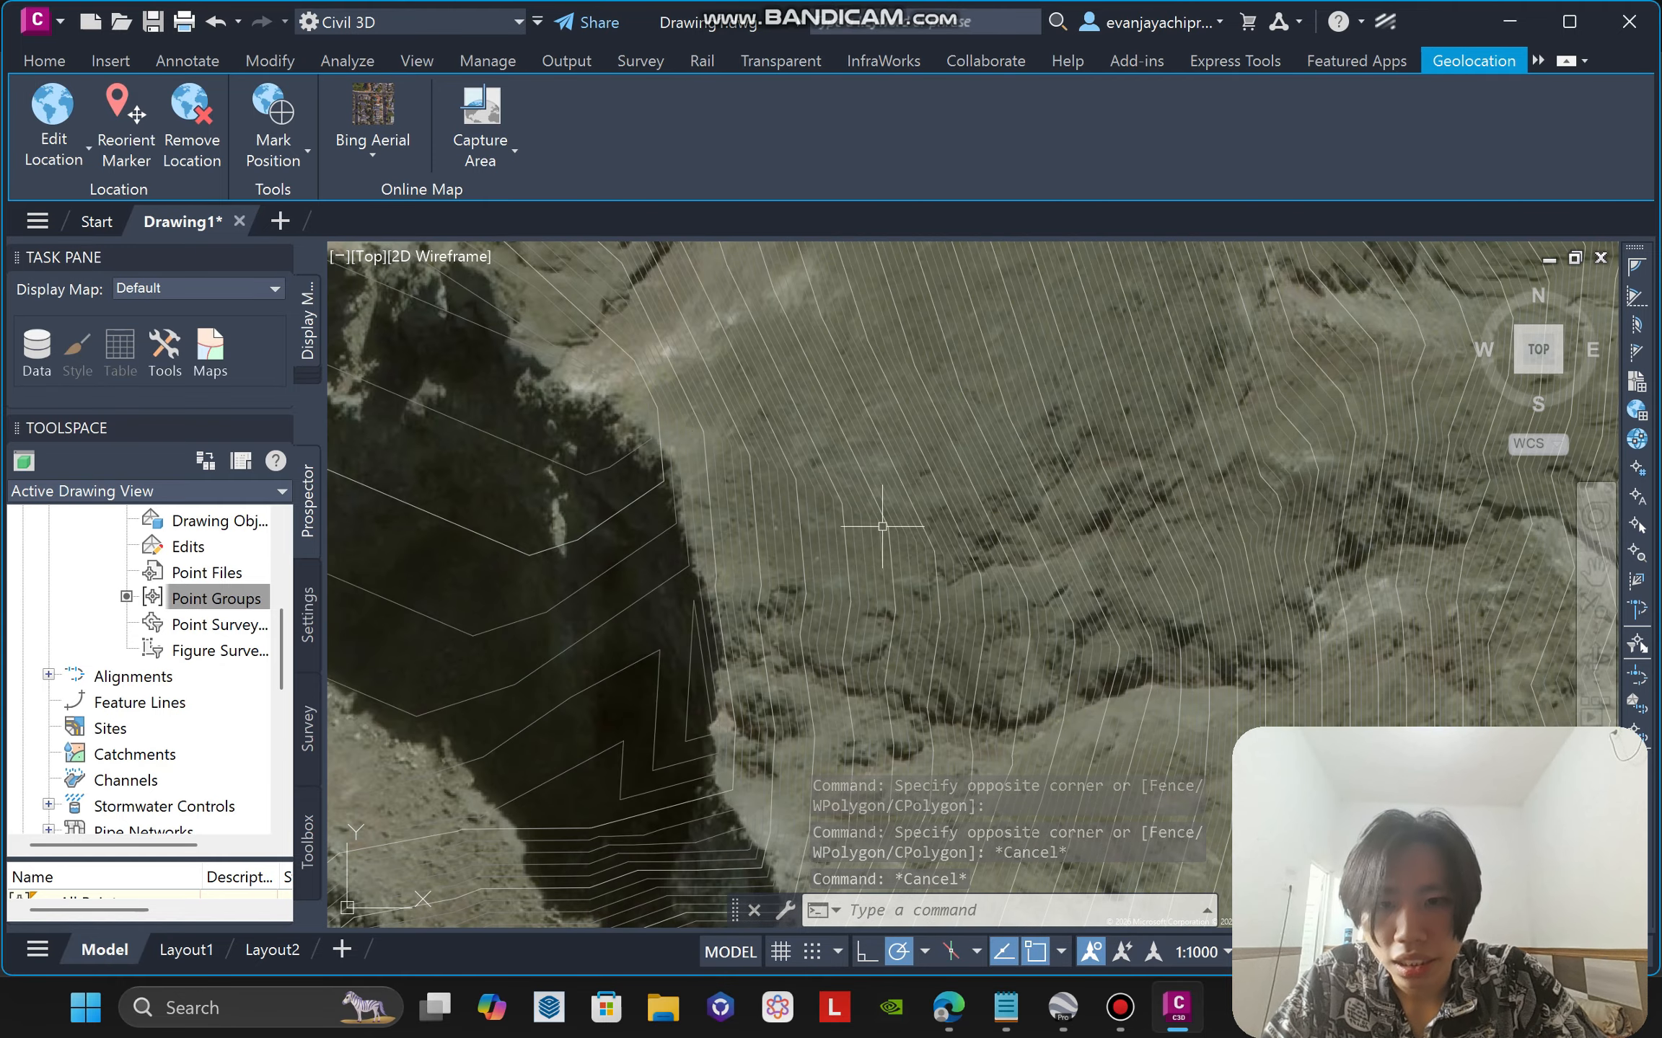
{"action": "scroll", "coordinate": [881, 527], "scroll_direction": "down", "scroll_amount": 3}
{"action": "scroll", "coordinate": [967, 541], "scroll_direction": "up", "scroll_amount": 4}
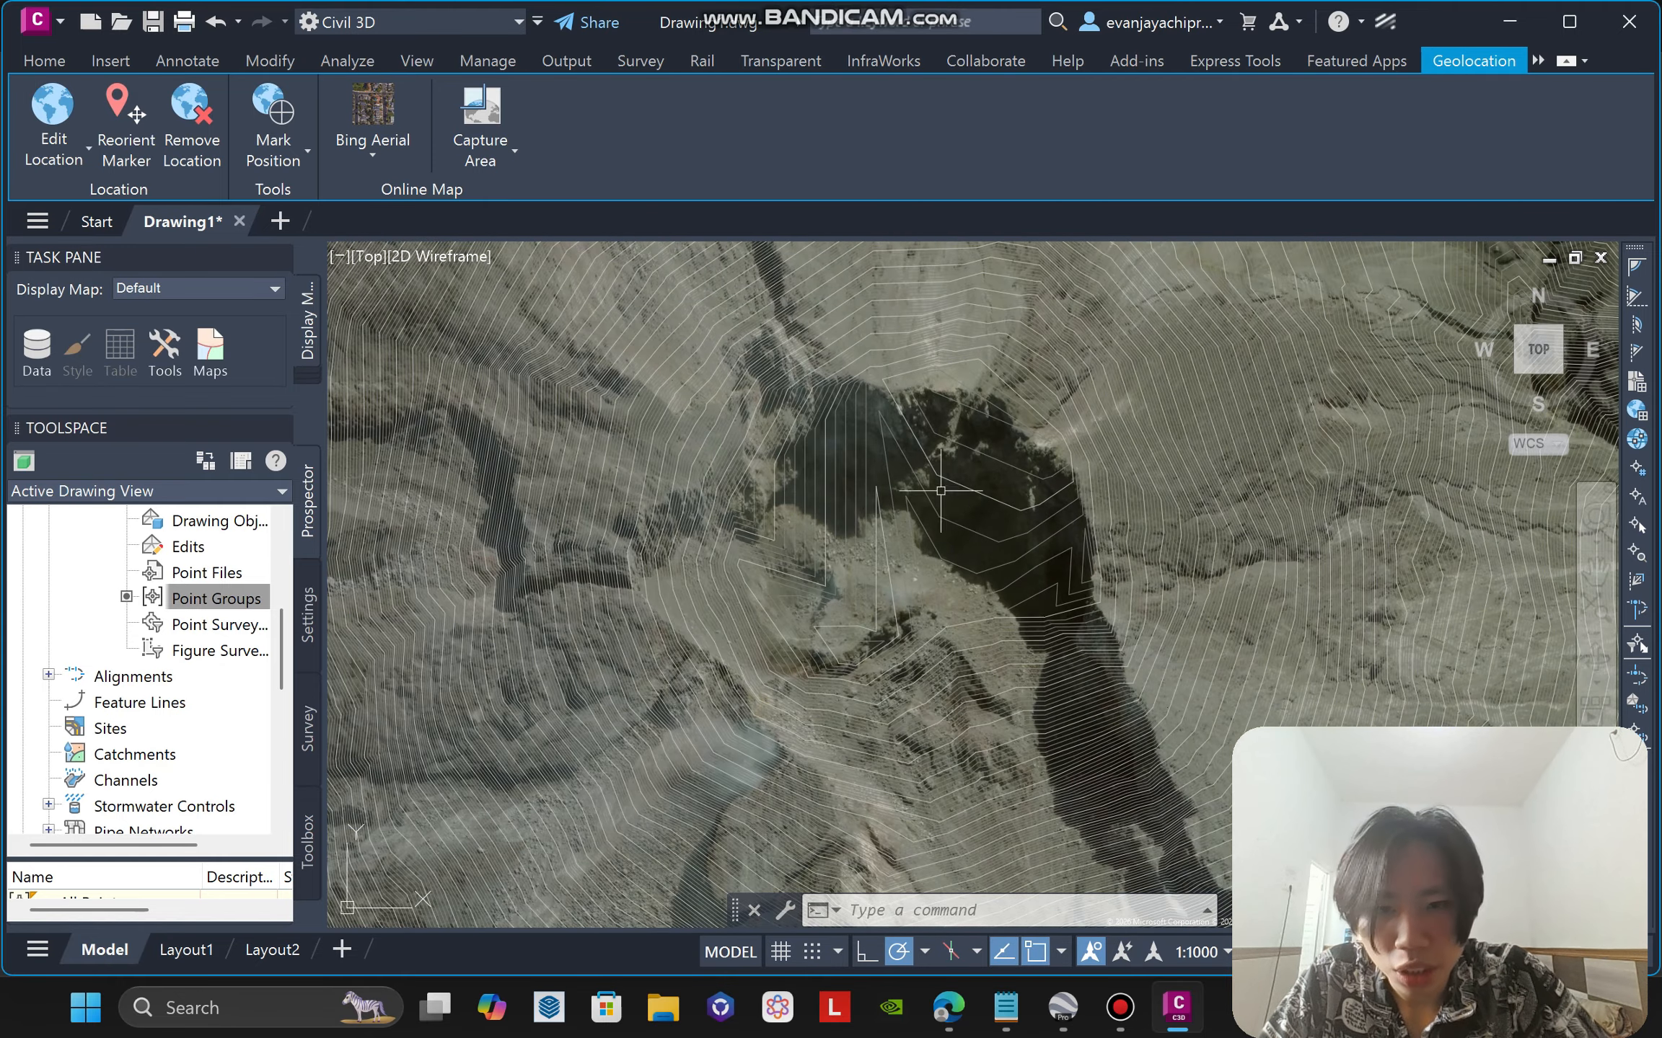
{"action": "scroll", "coordinate": [940, 491], "scroll_direction": "down", "scroll_amount": 5}
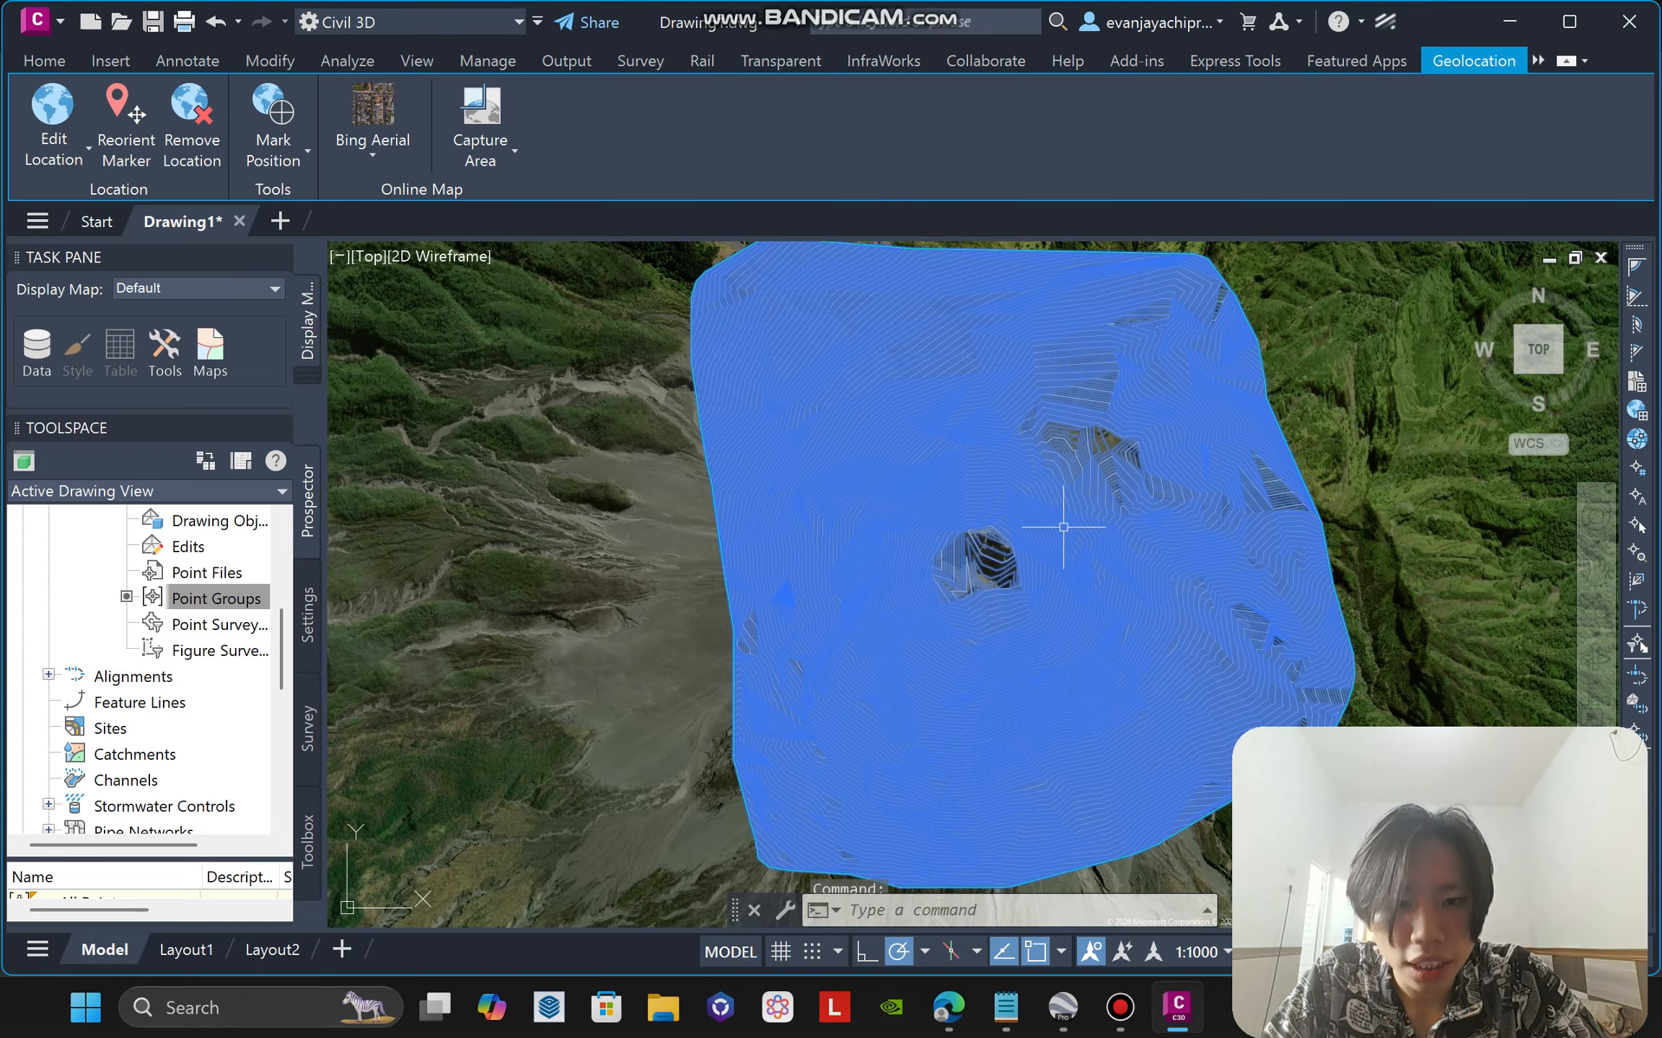
{"action": "left_click", "coordinate": [1063, 526]}
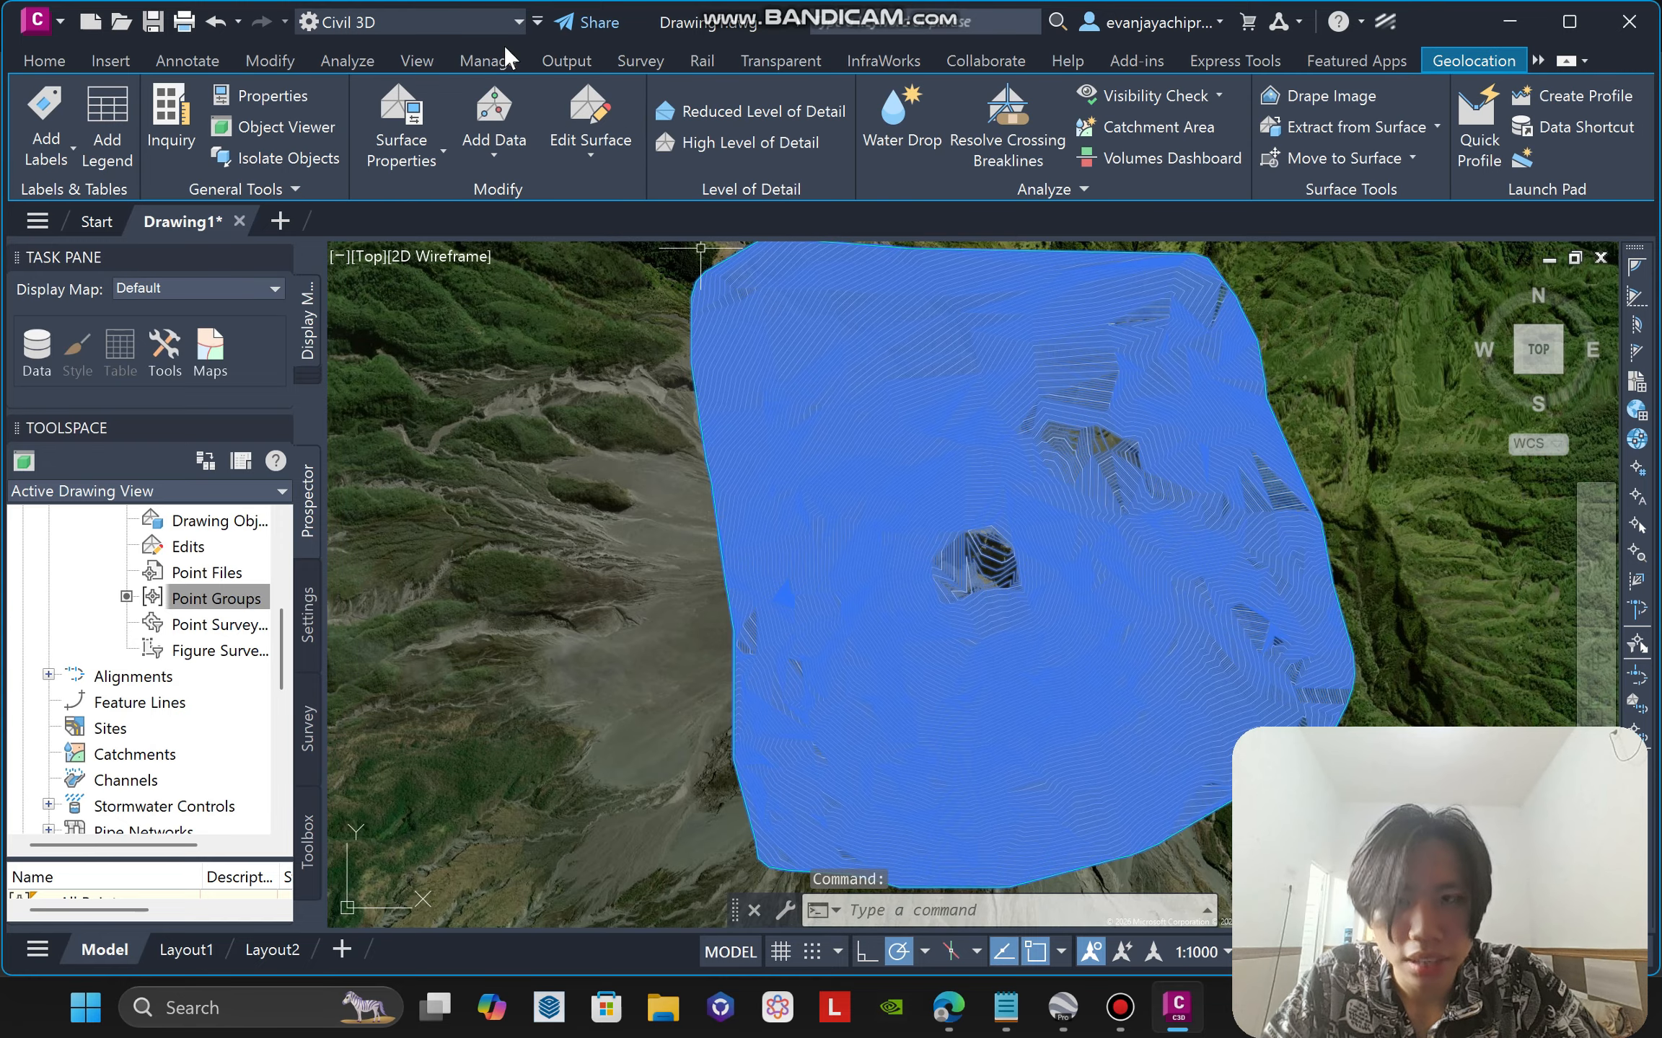
{"action": "left_click", "coordinate": [386, 169]}
{"action": "left_click", "coordinate": [461, 207]}
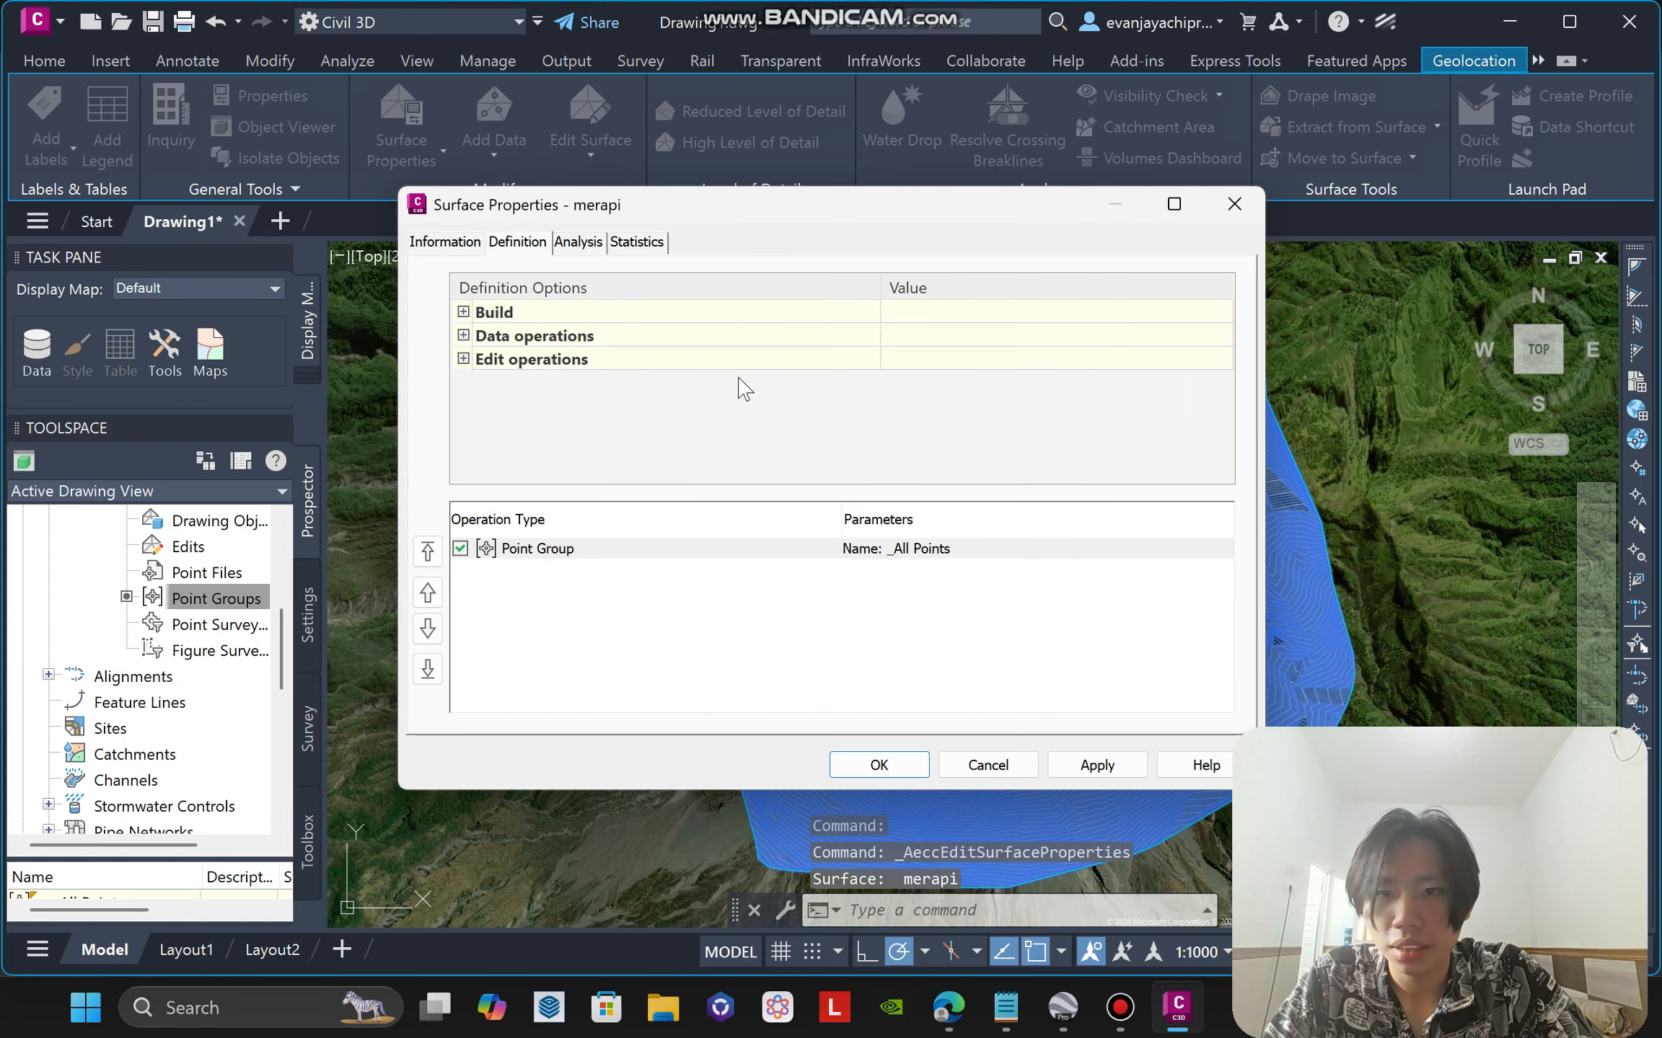
{"action": "left_click", "coordinate": [471, 244]}
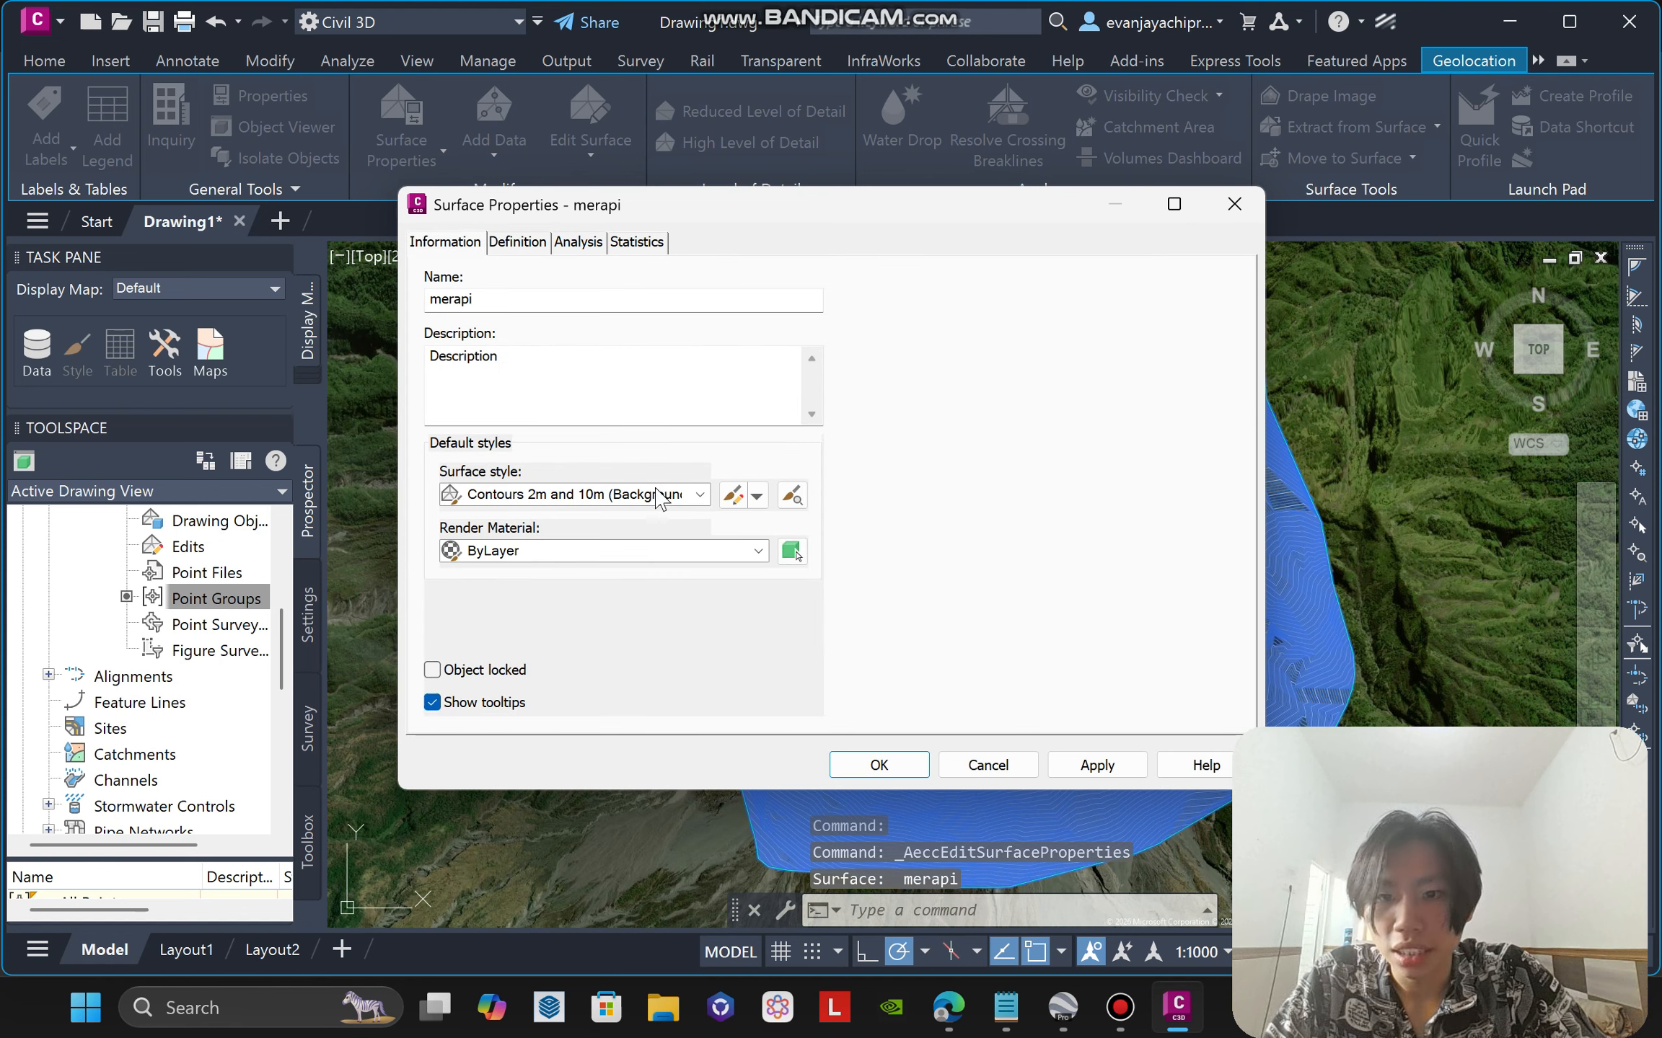
{"action": "left_click", "coordinate": [662, 496]}
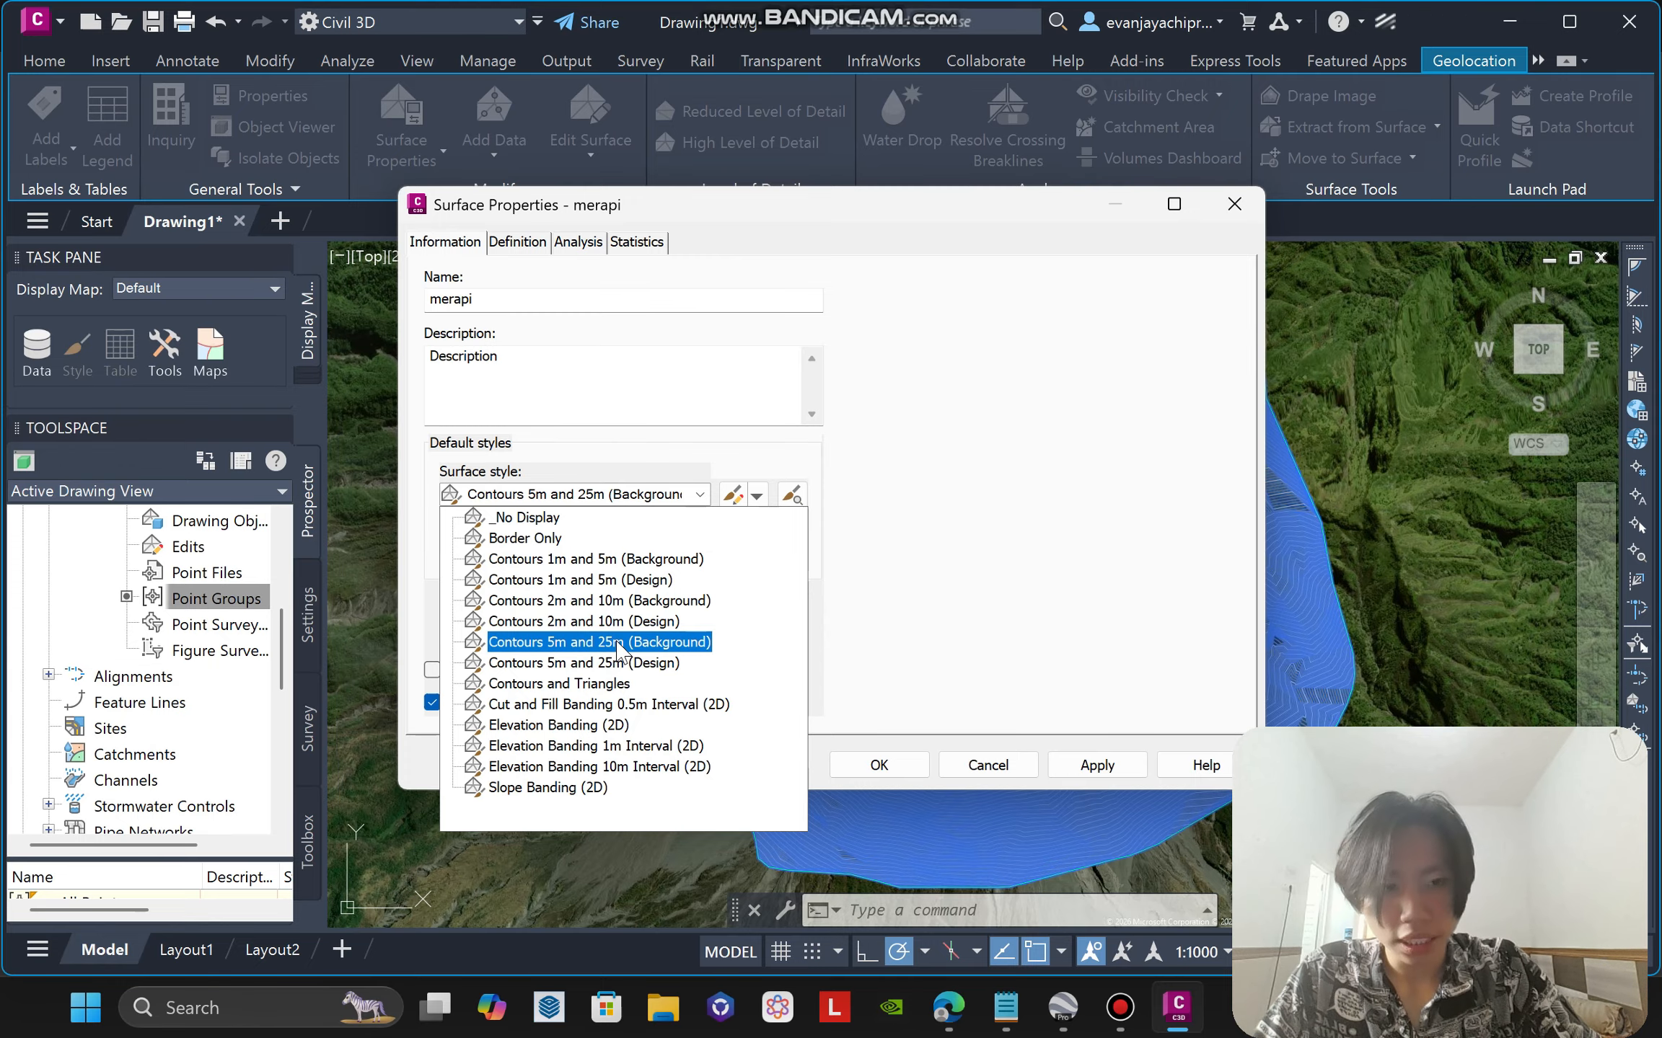
{"action": "left_click", "coordinate": [618, 643]}
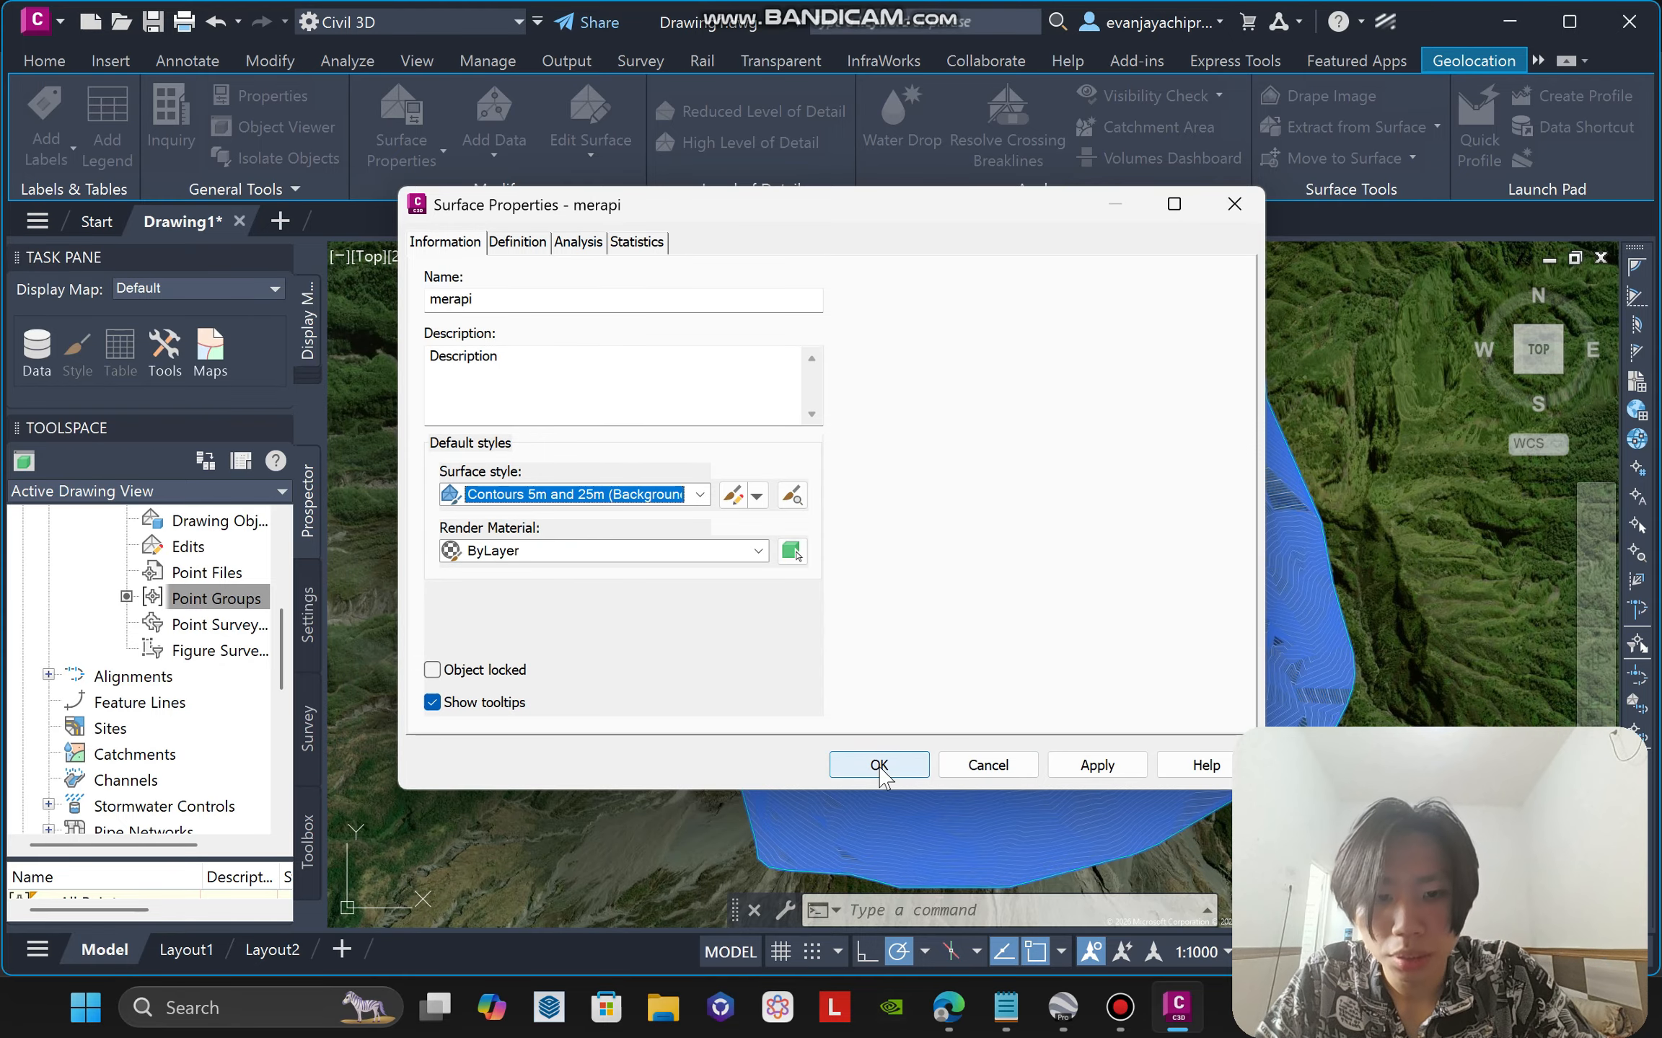
{"action": "left_click", "coordinate": [894, 766]}
{"action": "left_click", "coordinate": [1356, 500]}
{"action": "key", "text": "Escape"}
{"action": "key", "text": "Escape"}
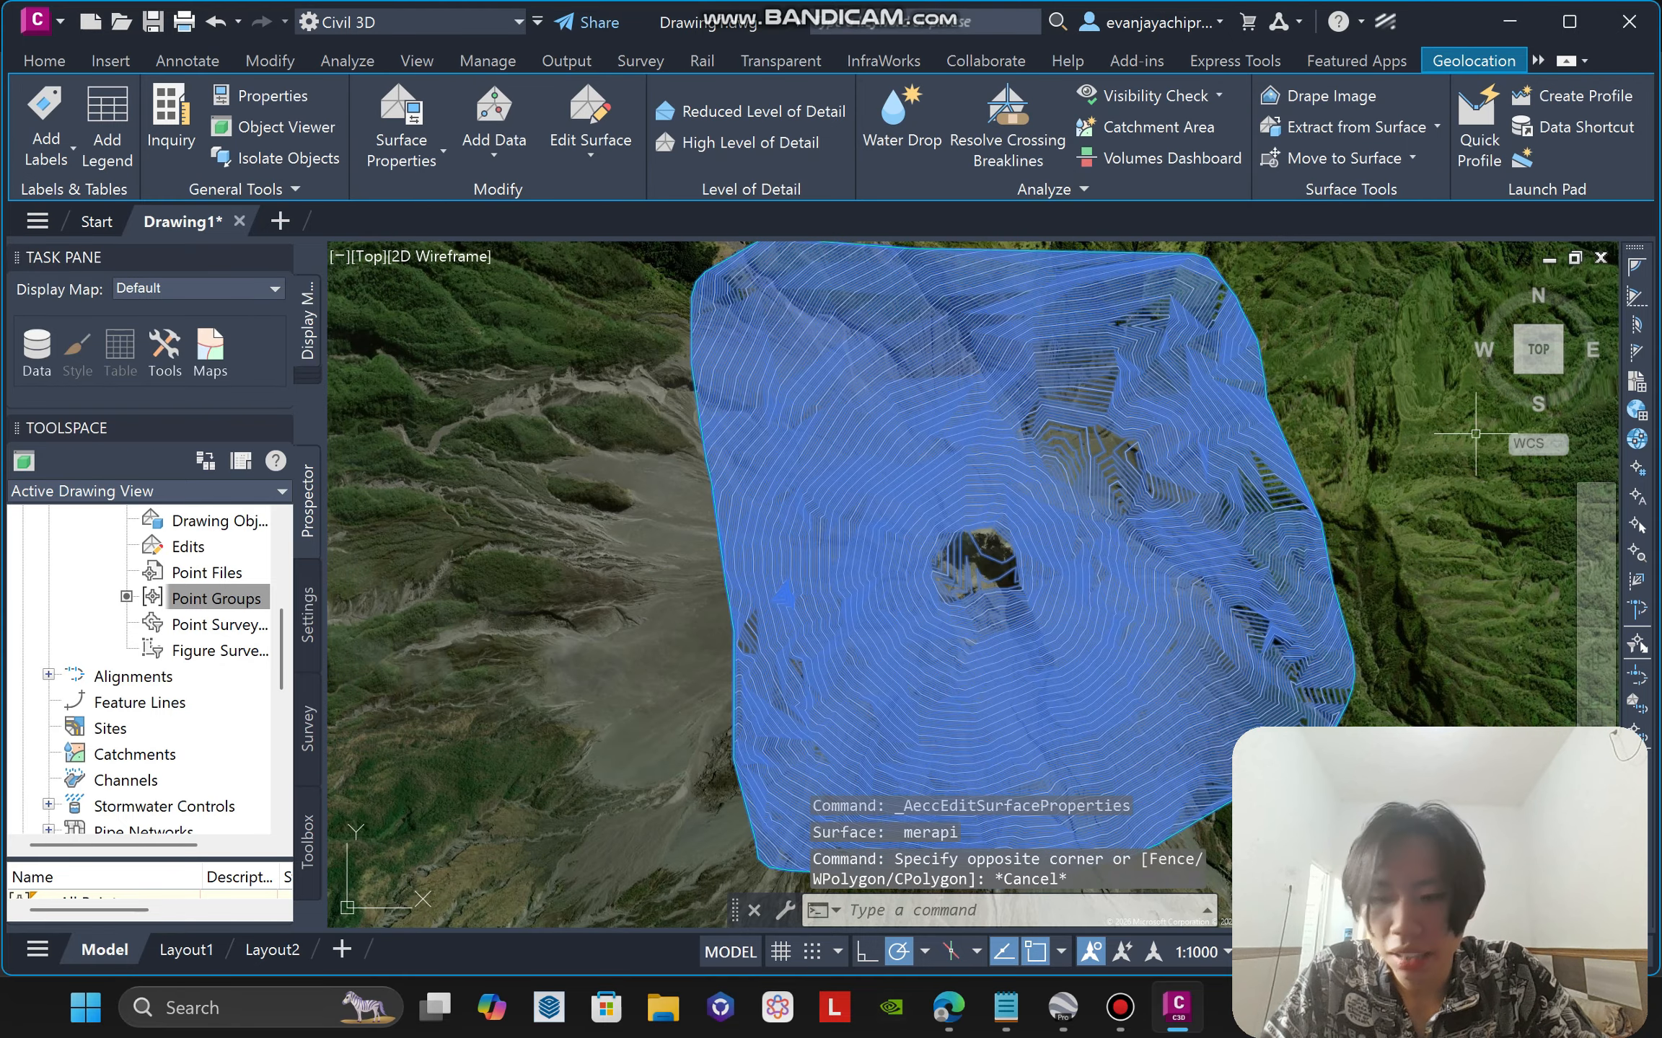
Examine the spacing of the merapi surface's 5 m contours around the crater and over the whole surface.
{"action": "scroll", "coordinate": [928, 501], "scroll_direction": "up", "scroll_amount": 8}
{"action": "scroll", "coordinate": [822, 481], "scroll_direction": "down", "scroll_amount": 5}
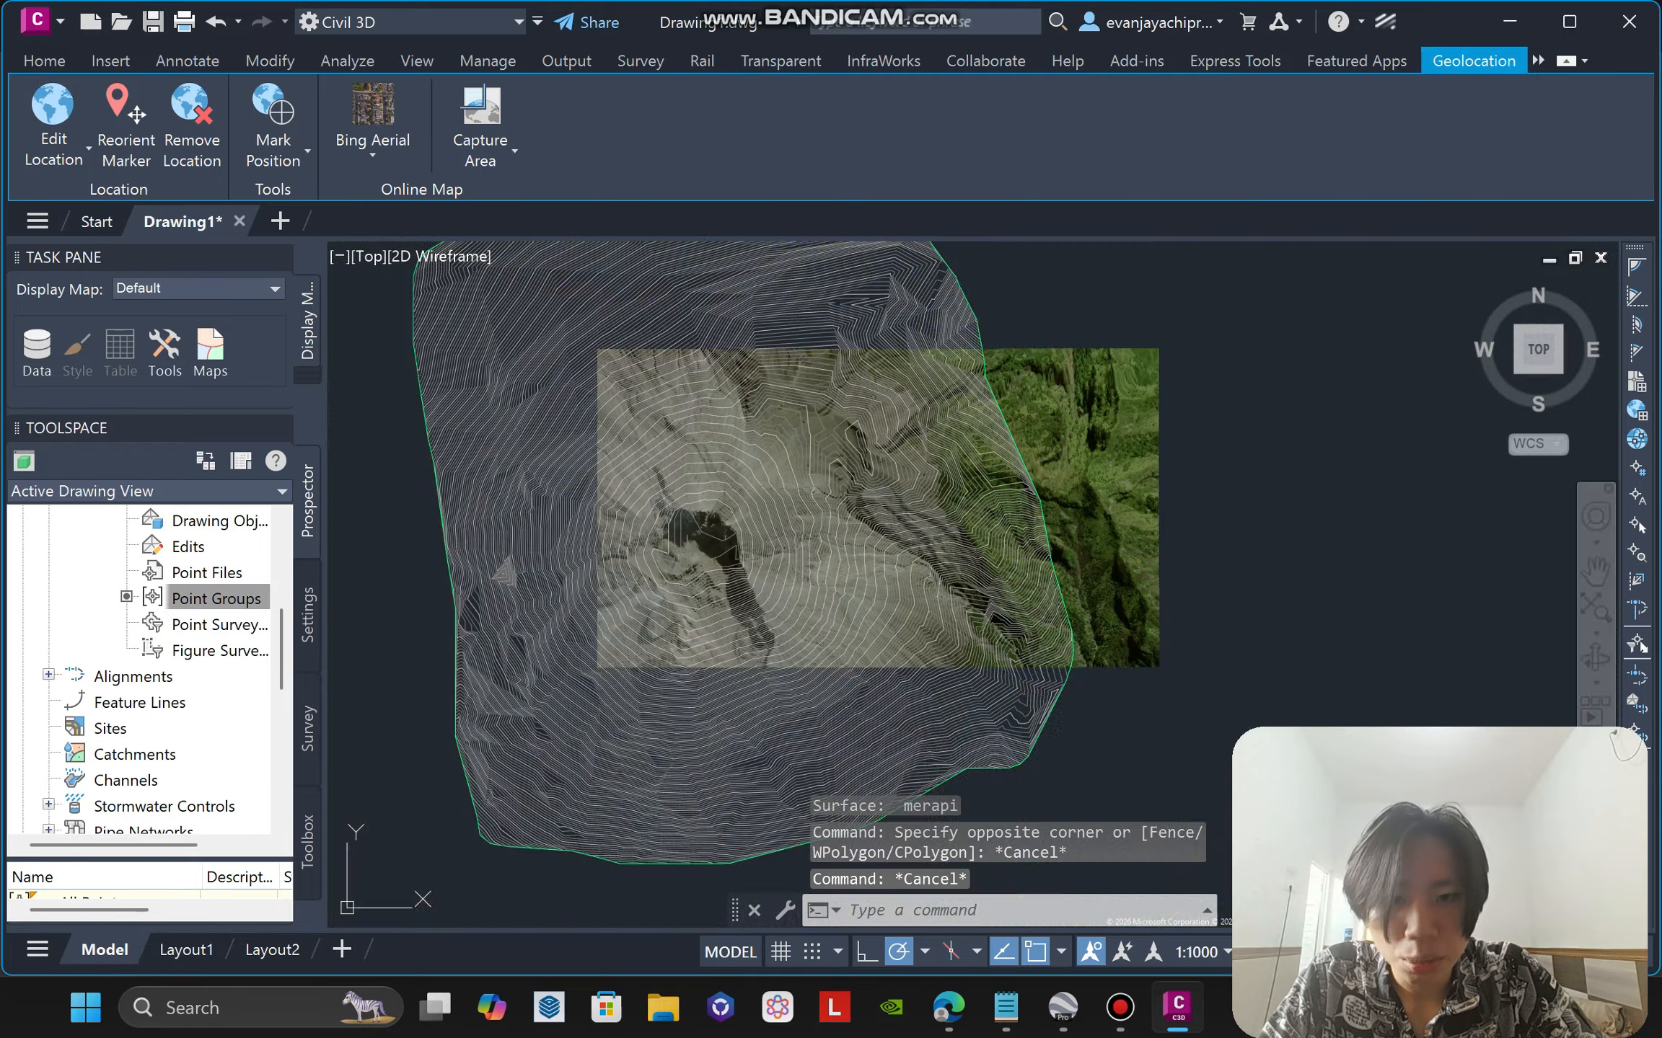
{"action": "middle_click_drag", "start_coordinate": [827, 486], "coordinate": [1027, 482]}
{"action": "scroll", "coordinate": [861, 539], "scroll_direction": "up", "scroll_amount": 8}
{"action": "scroll", "coordinate": [914, 579], "scroll_direction": "down", "scroll_amount": 5}
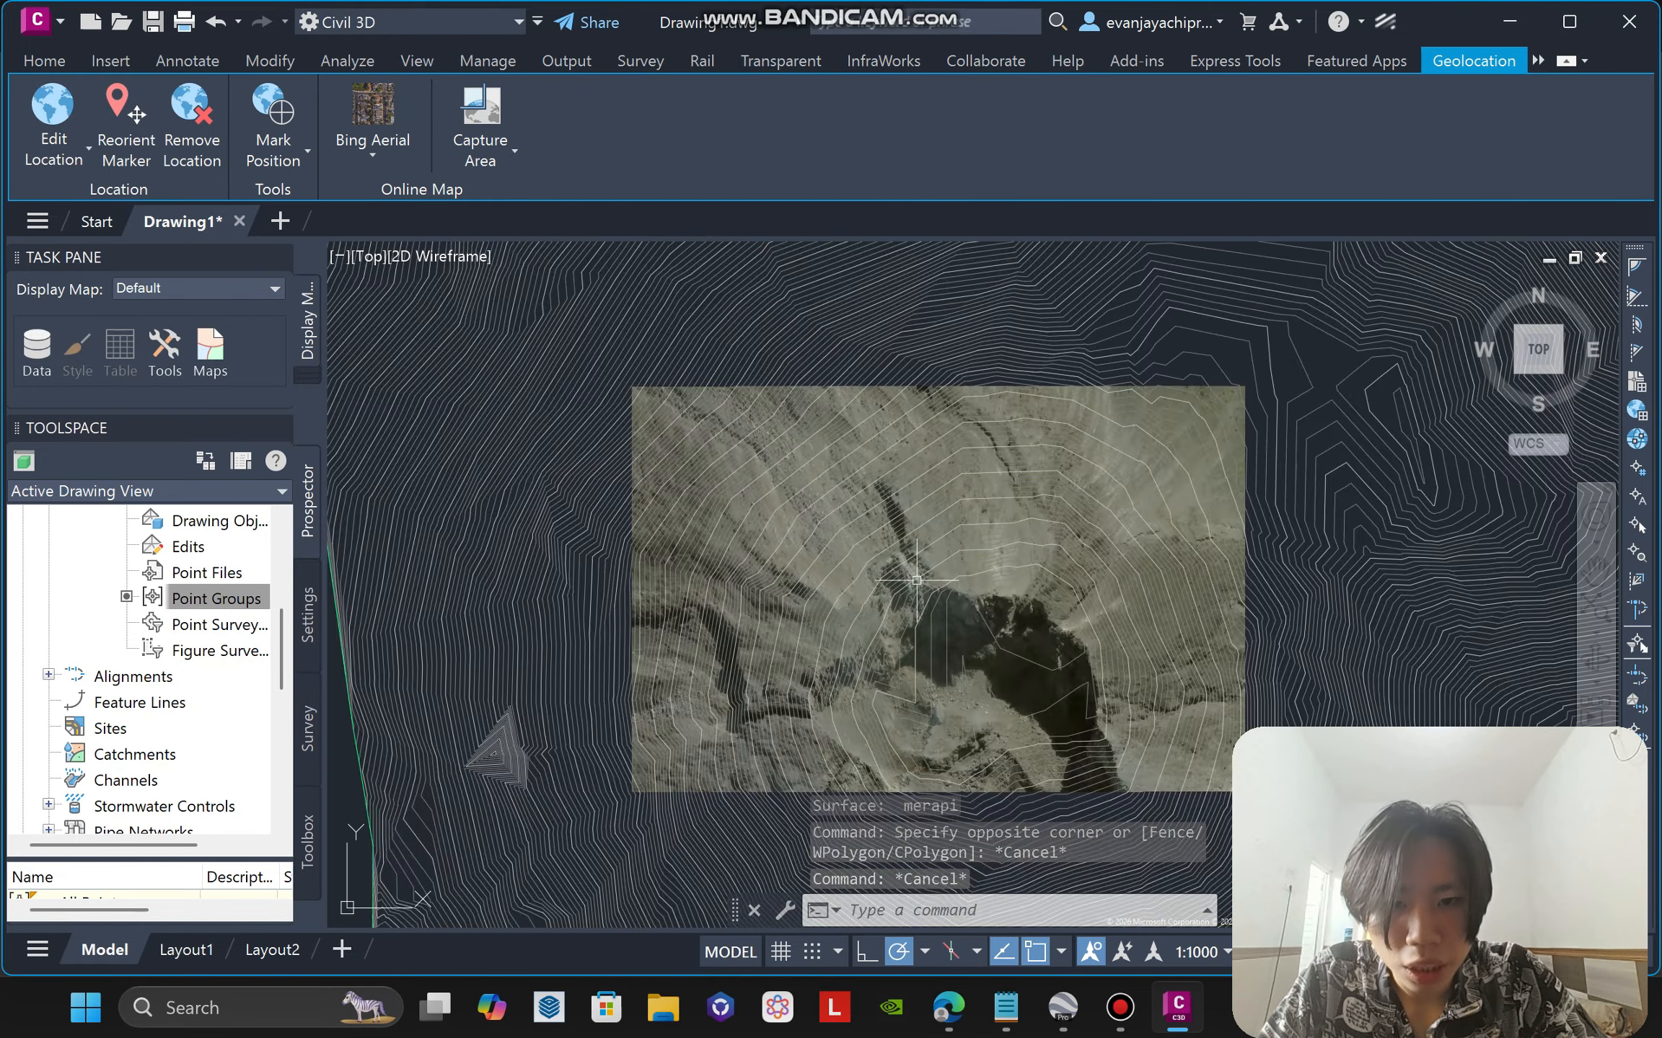
{"action": "scroll", "coordinate": [1082, 603], "scroll_direction": "up", "scroll_amount": 6}
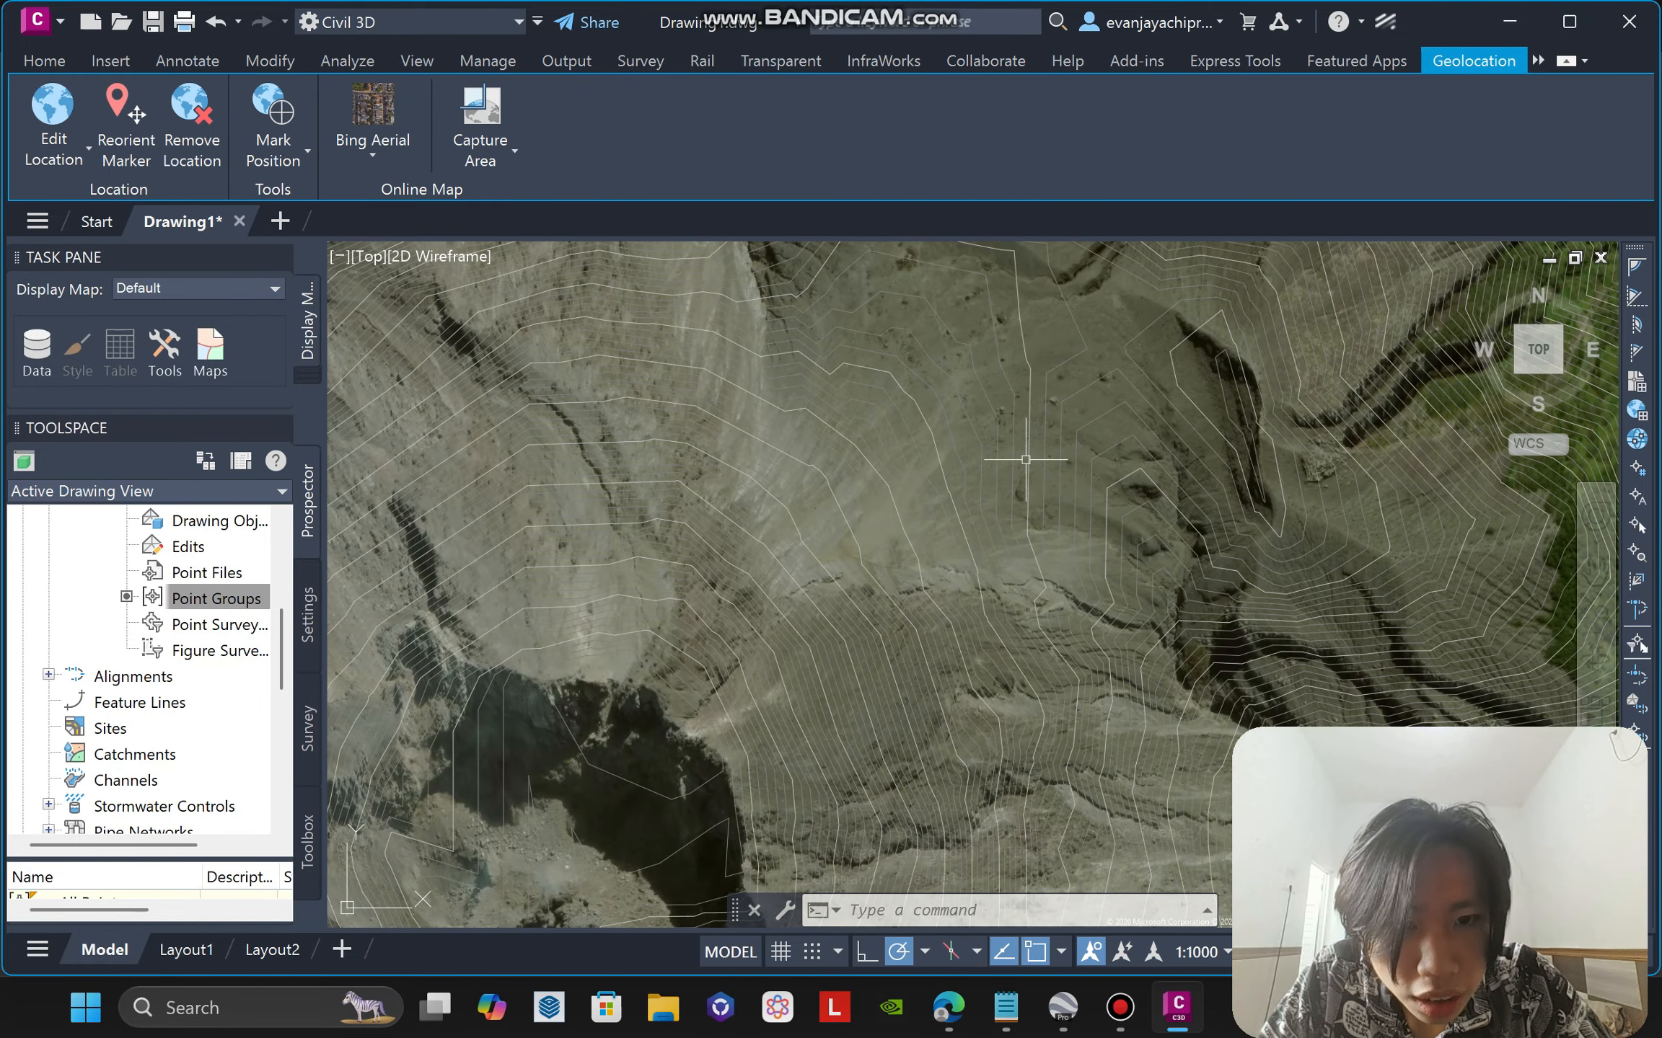
{"action": "scroll", "coordinate": [1039, 454], "scroll_direction": "up", "scroll_amount": 3}
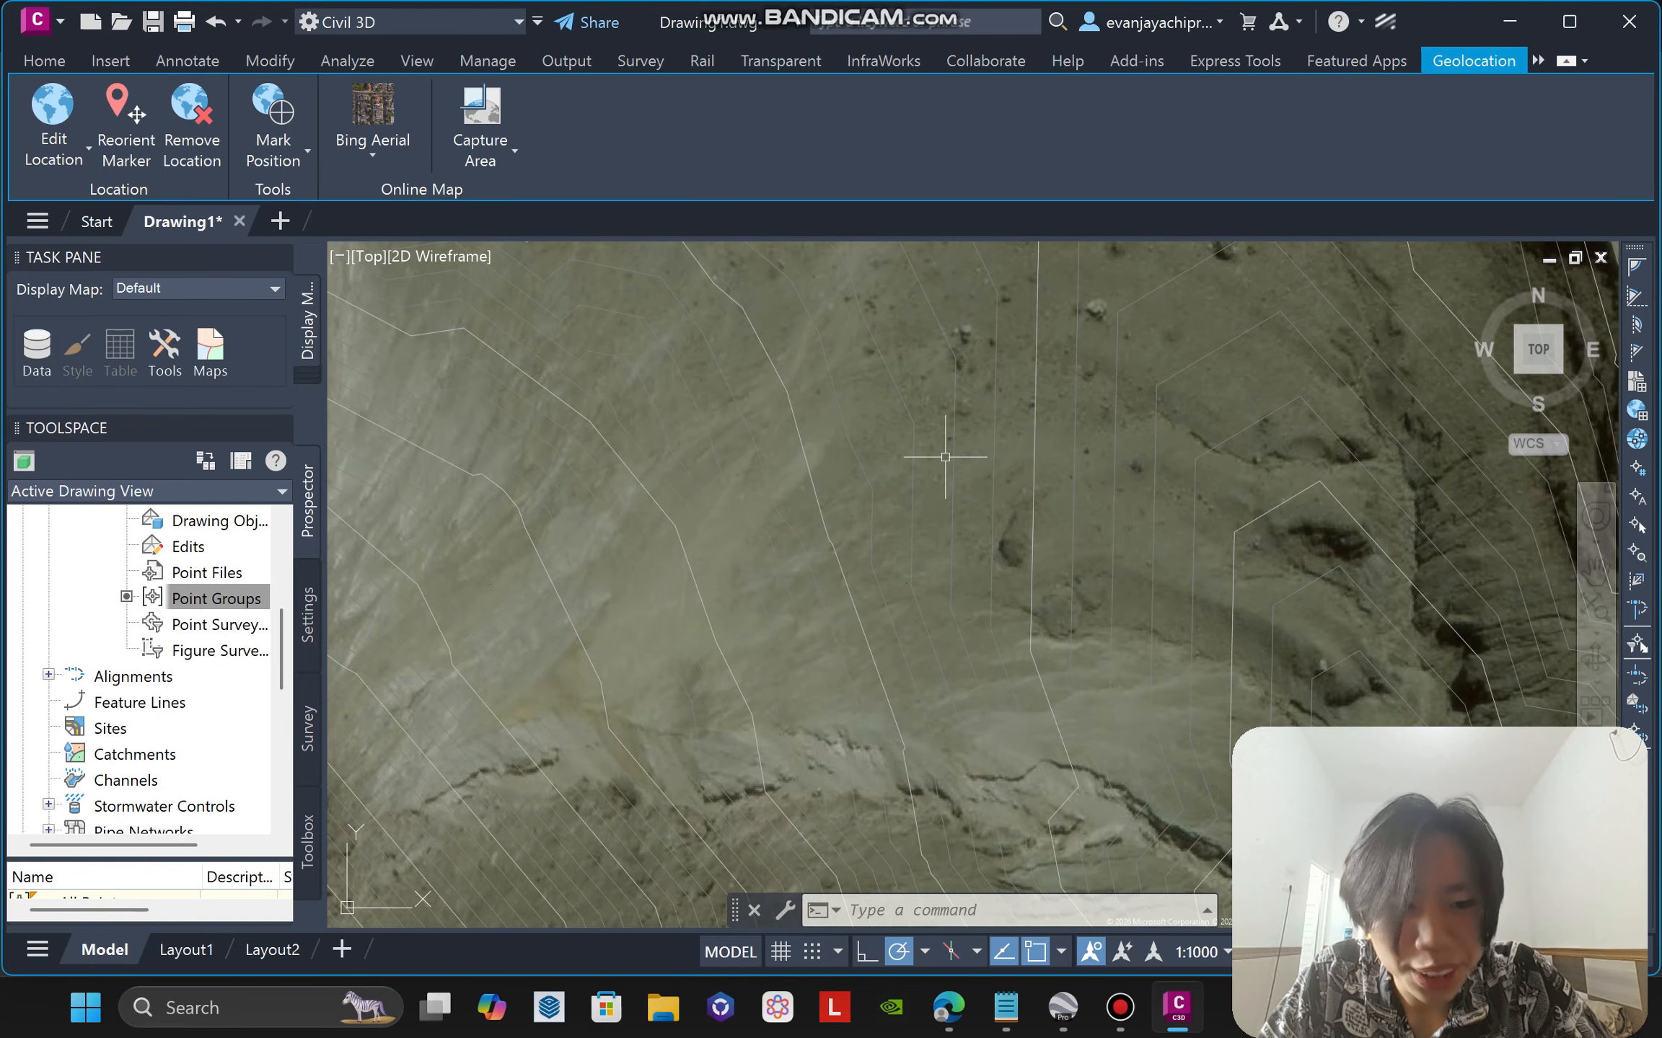
{"action": "scroll", "coordinate": [1047, 461], "scroll_direction": "down", "scroll_amount": 10}
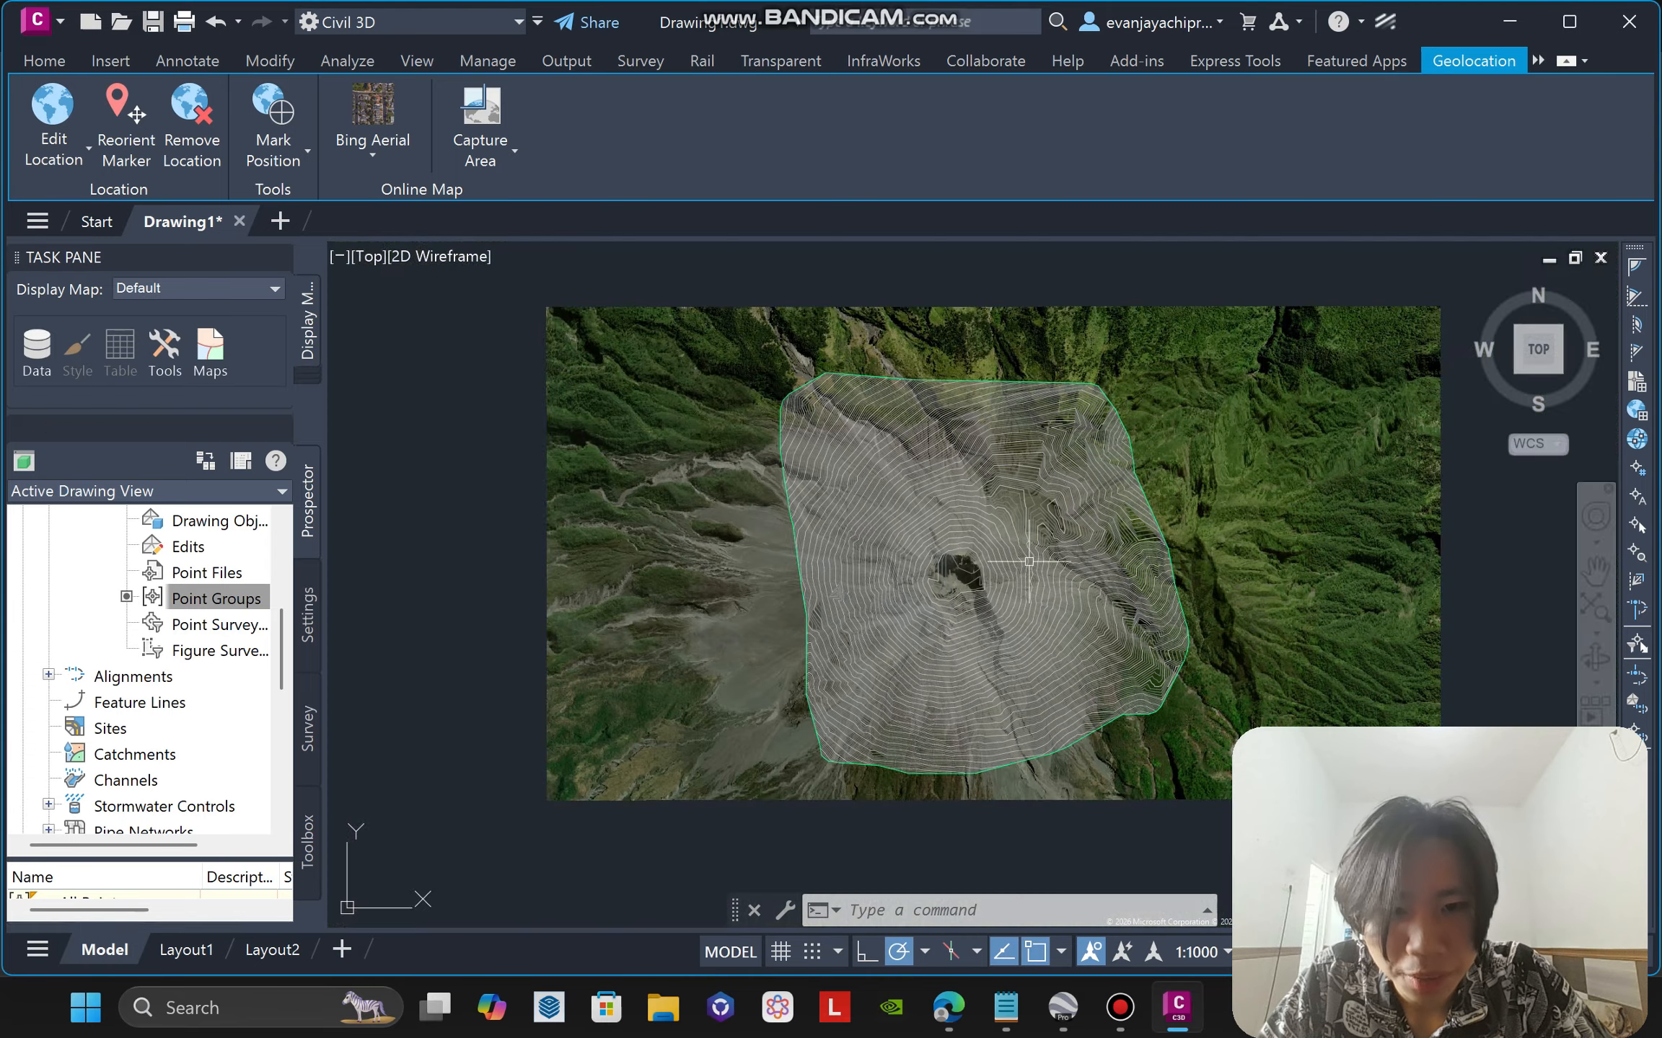
Change the merapi surface's style to Contours 5m and 25m (Design), clear the selection, and check the contours near the crater.
{"action": "left_click", "coordinate": [1002, 732]}
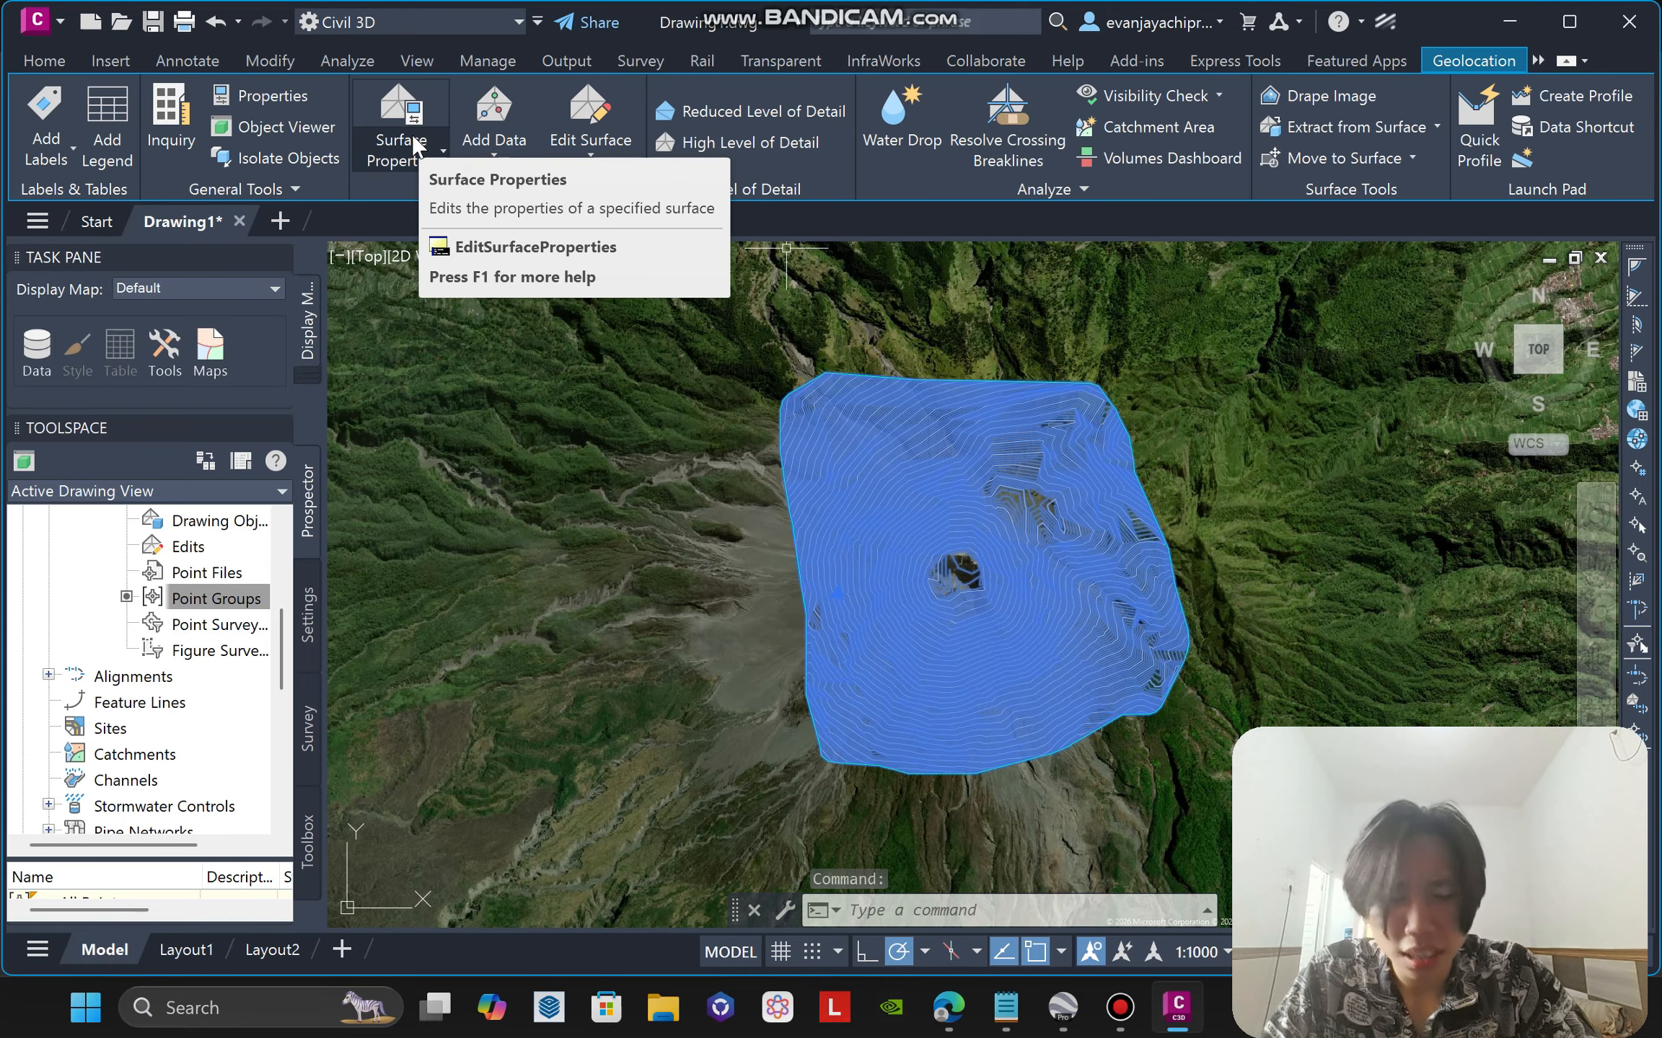
{"action": "left_click", "coordinate": [425, 146]}
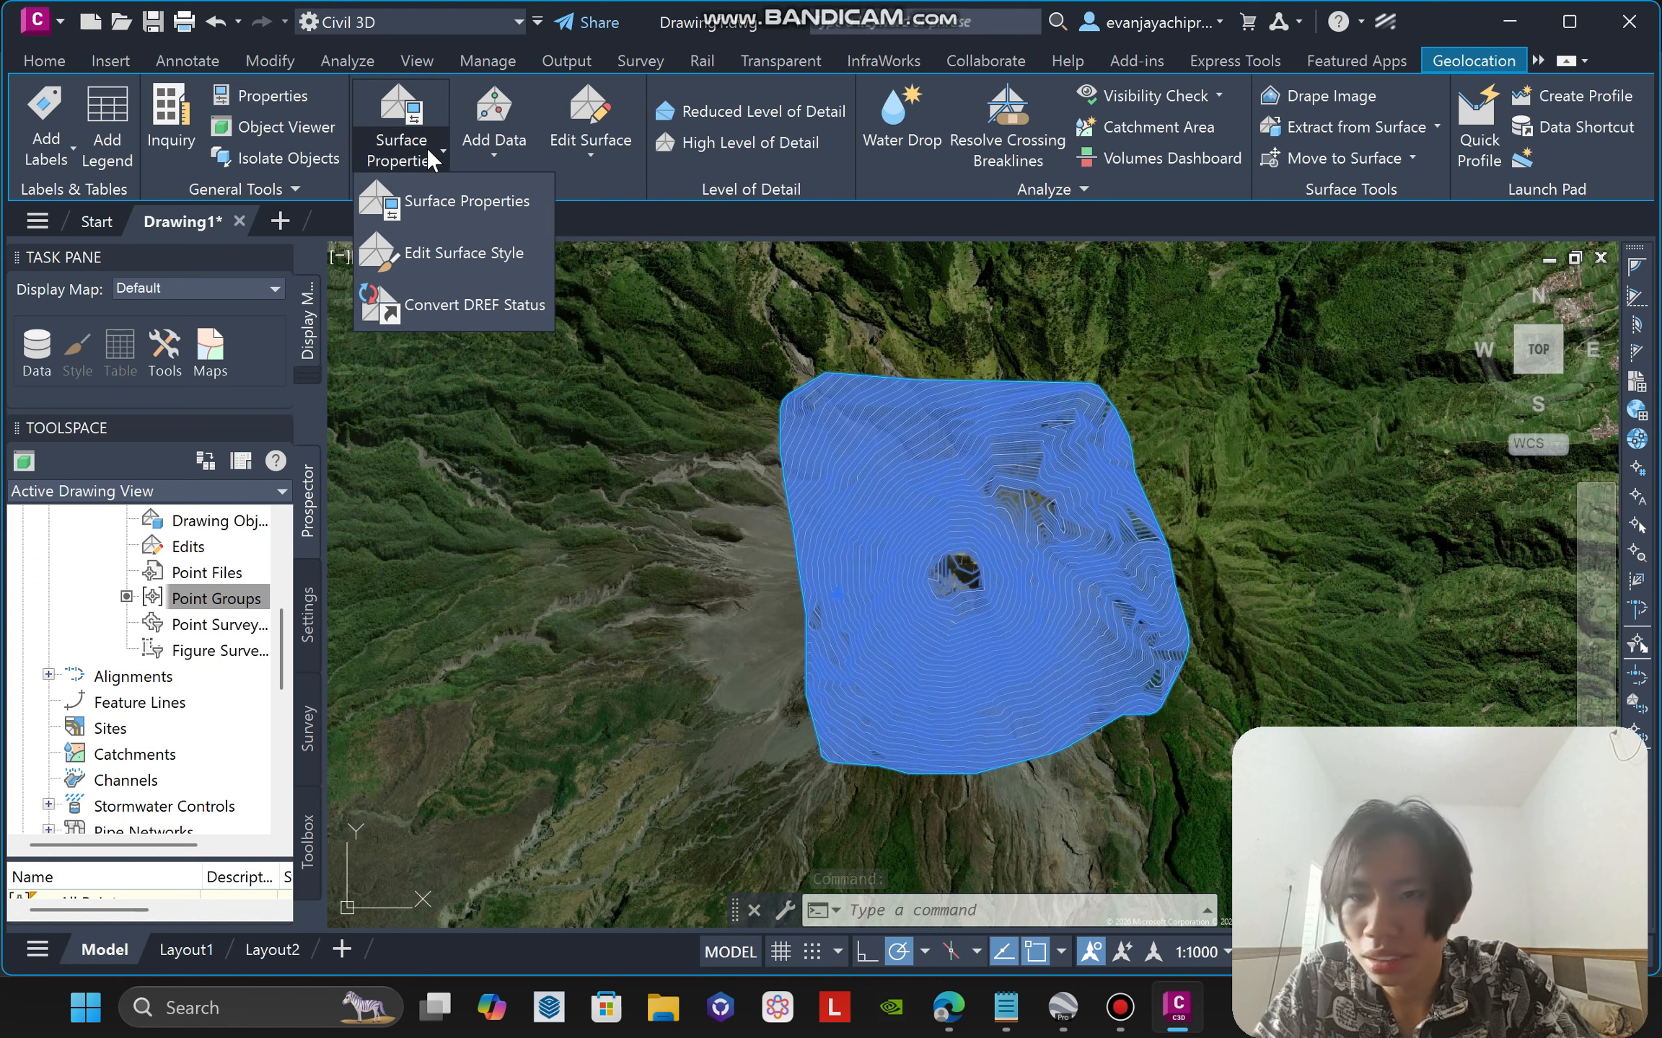
{"action": "left_click", "coordinate": [484, 215]}
{"action": "left_click", "coordinate": [678, 497]}
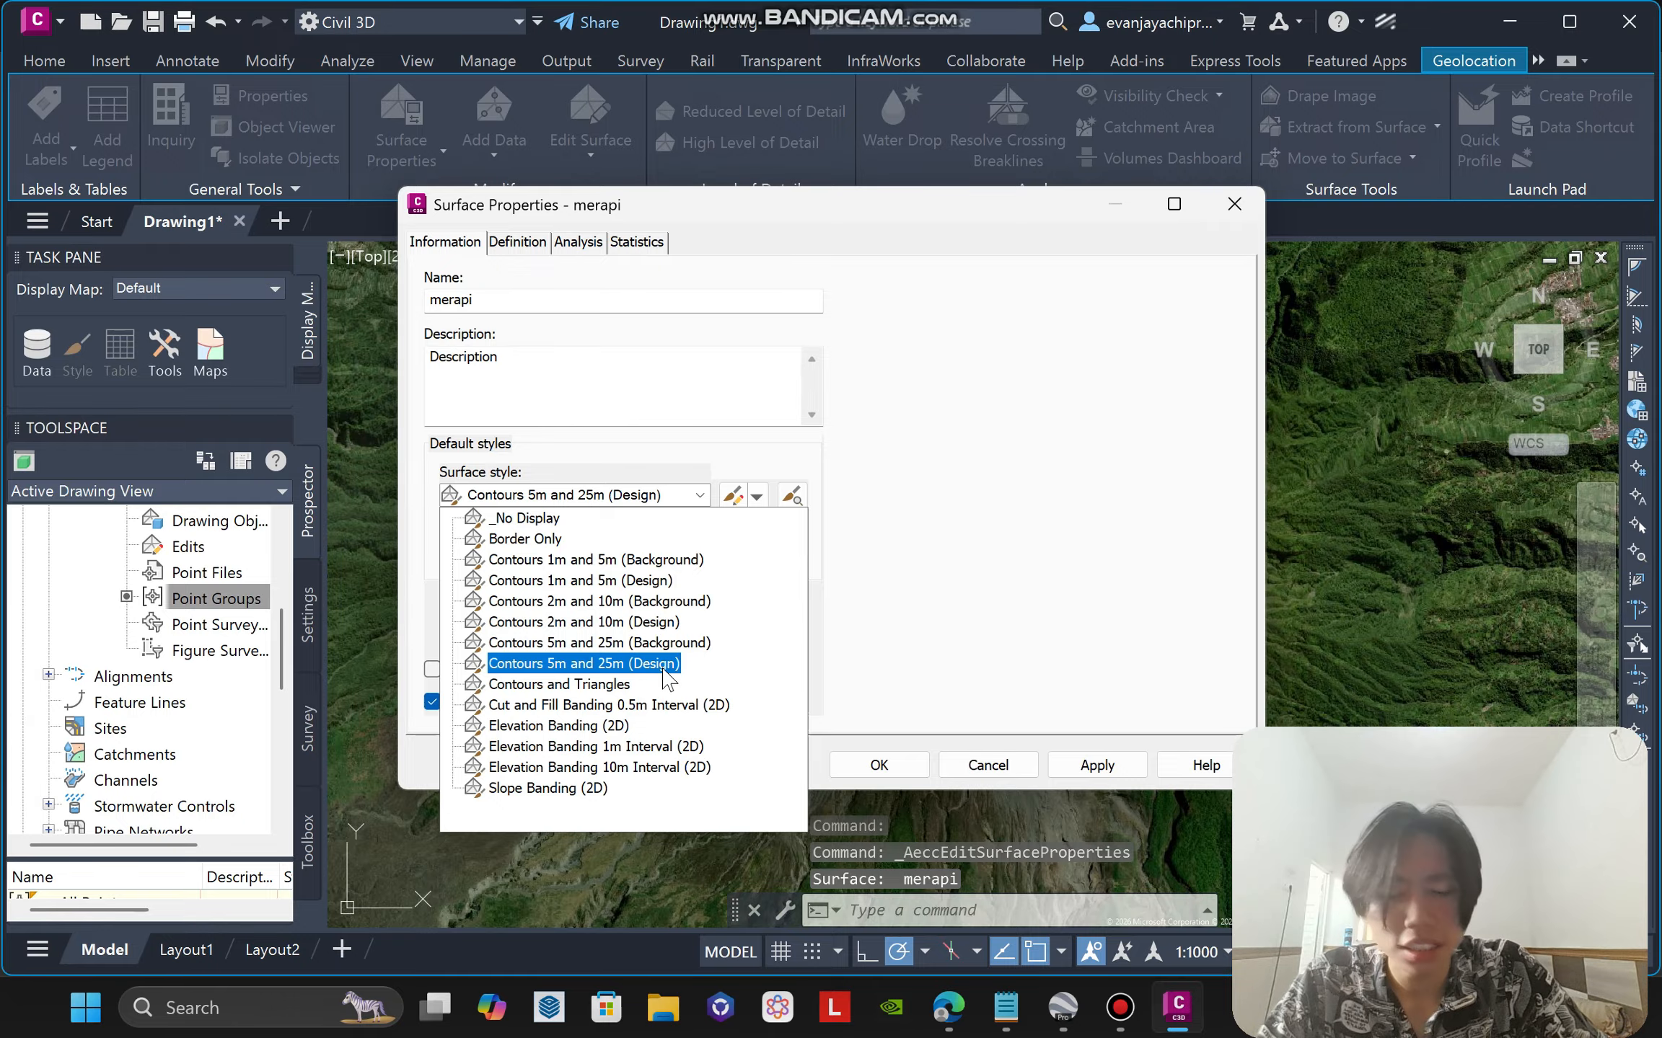
{"action": "left_click", "coordinate": [662, 664]}
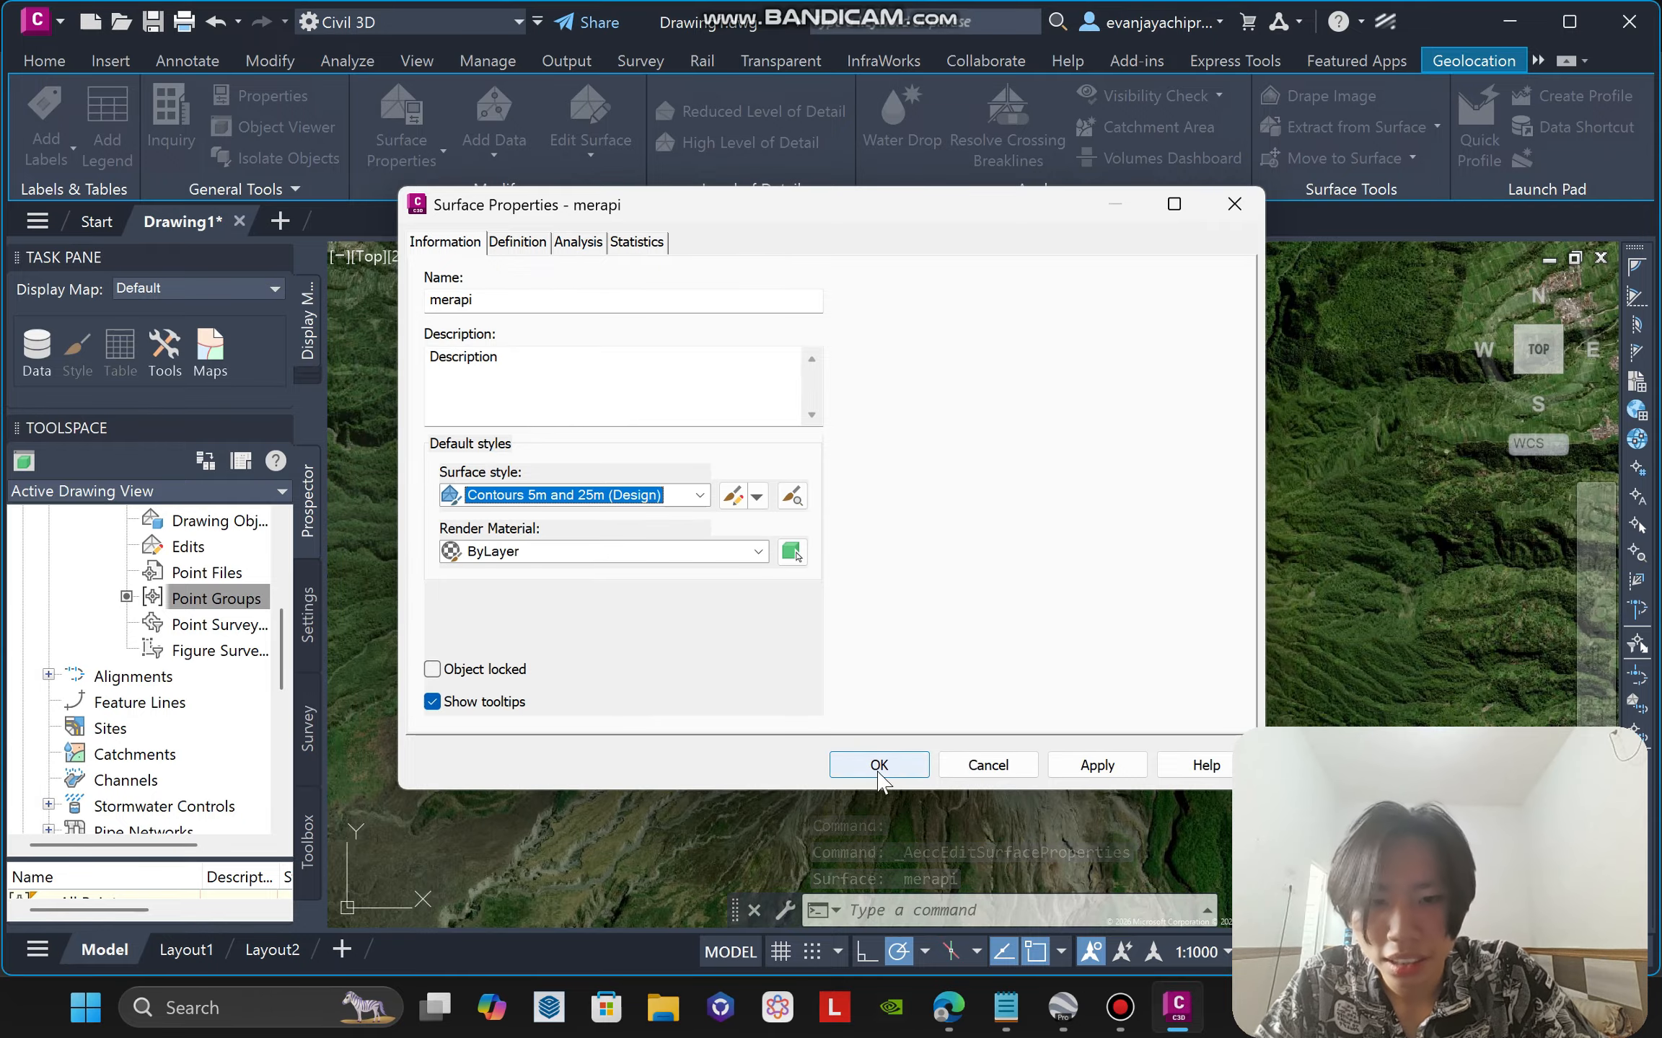
{"action": "left_click", "coordinate": [878, 773]}
{"action": "scroll", "coordinate": [988, 570], "scroll_direction": "up", "scroll_amount": 10}
{"action": "scroll", "coordinate": [1105, 546], "scroll_direction": "down", "scroll_amount": 7}
{"action": "left_click", "coordinate": [1412, 393]}
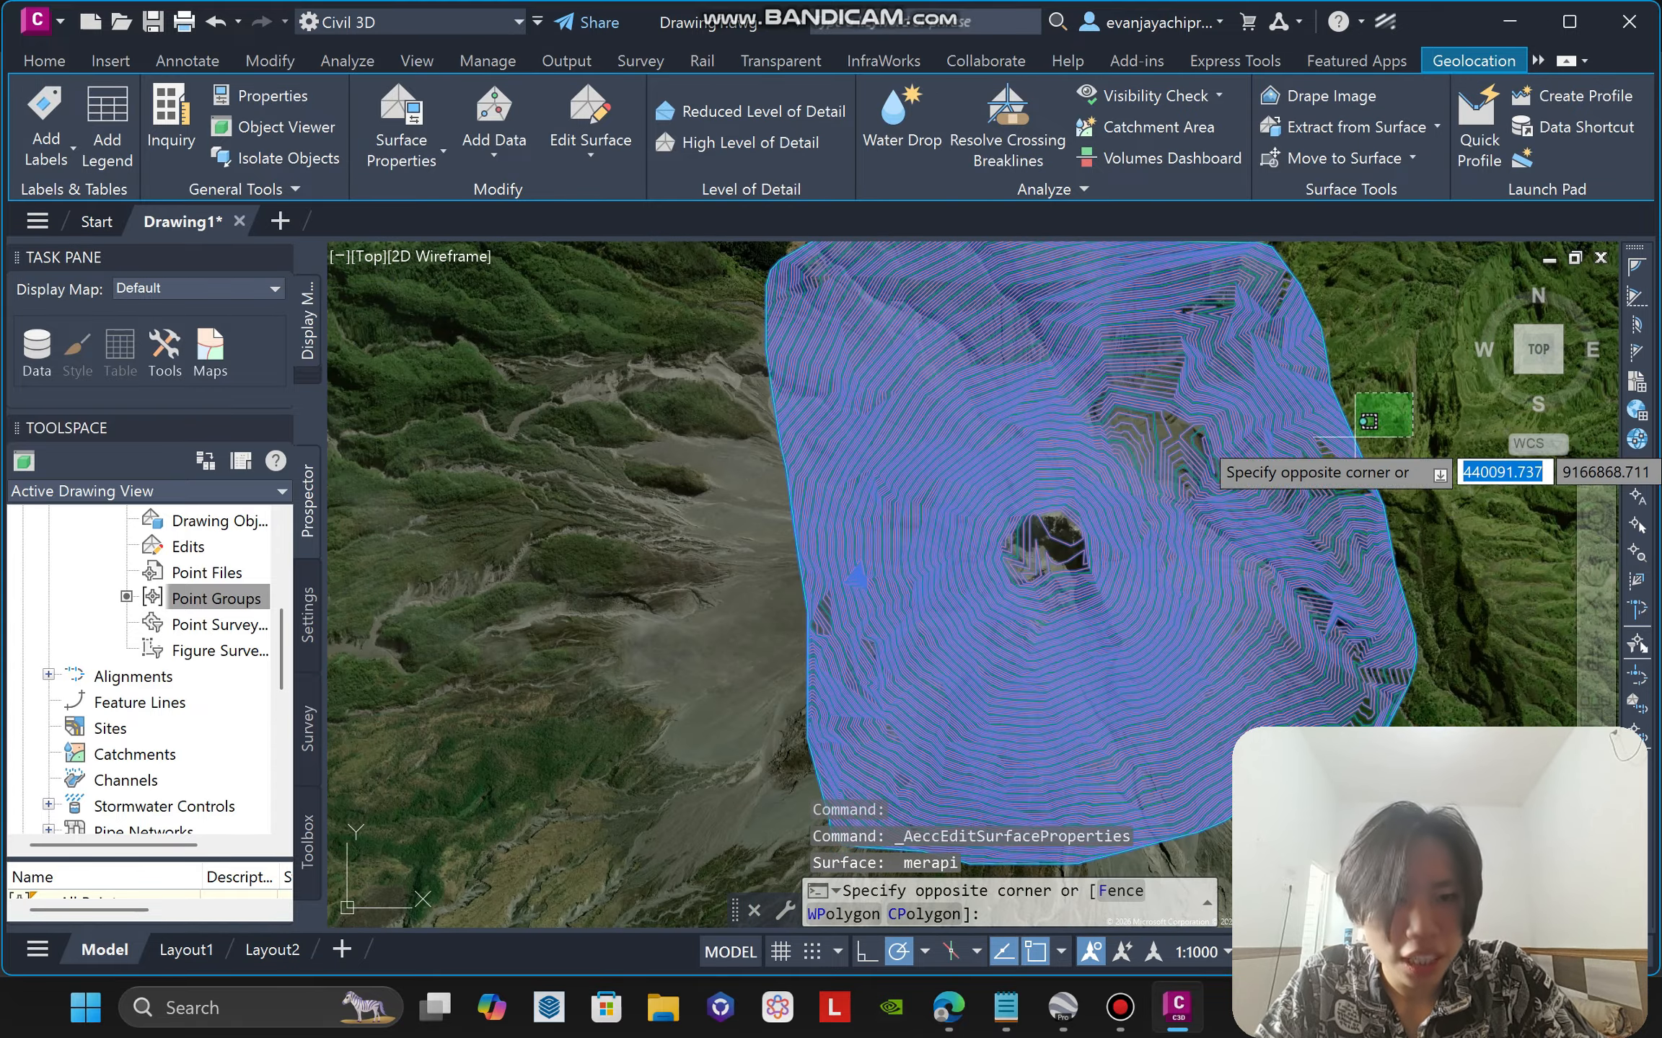
{"action": "key", "text": "Escape"}
{"action": "key", "text": "Escape"}
{"action": "scroll", "coordinate": [1162, 515], "scroll_direction": "up", "scroll_amount": 6}
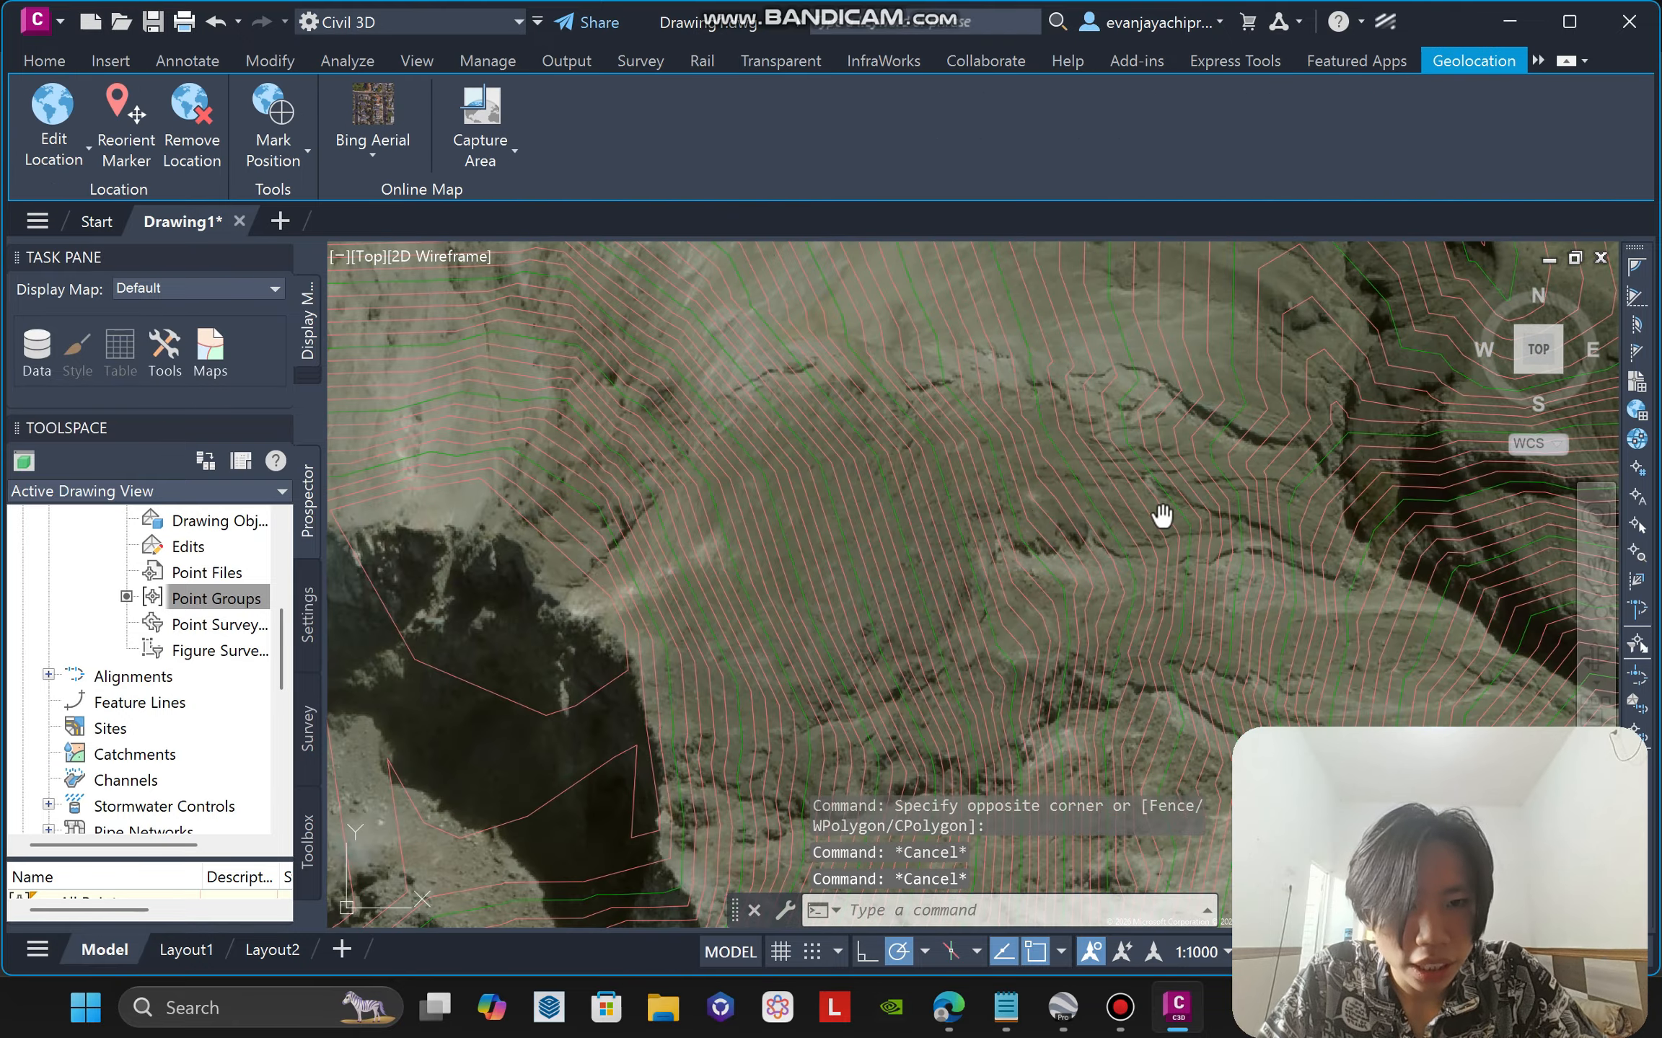
Examine the merapi surface's contours around the crater and over the whole surface for angular, unsmoothed lines.
{"action": "scroll", "coordinate": [998, 564], "scroll_direction": "up", "scroll_amount": 5}
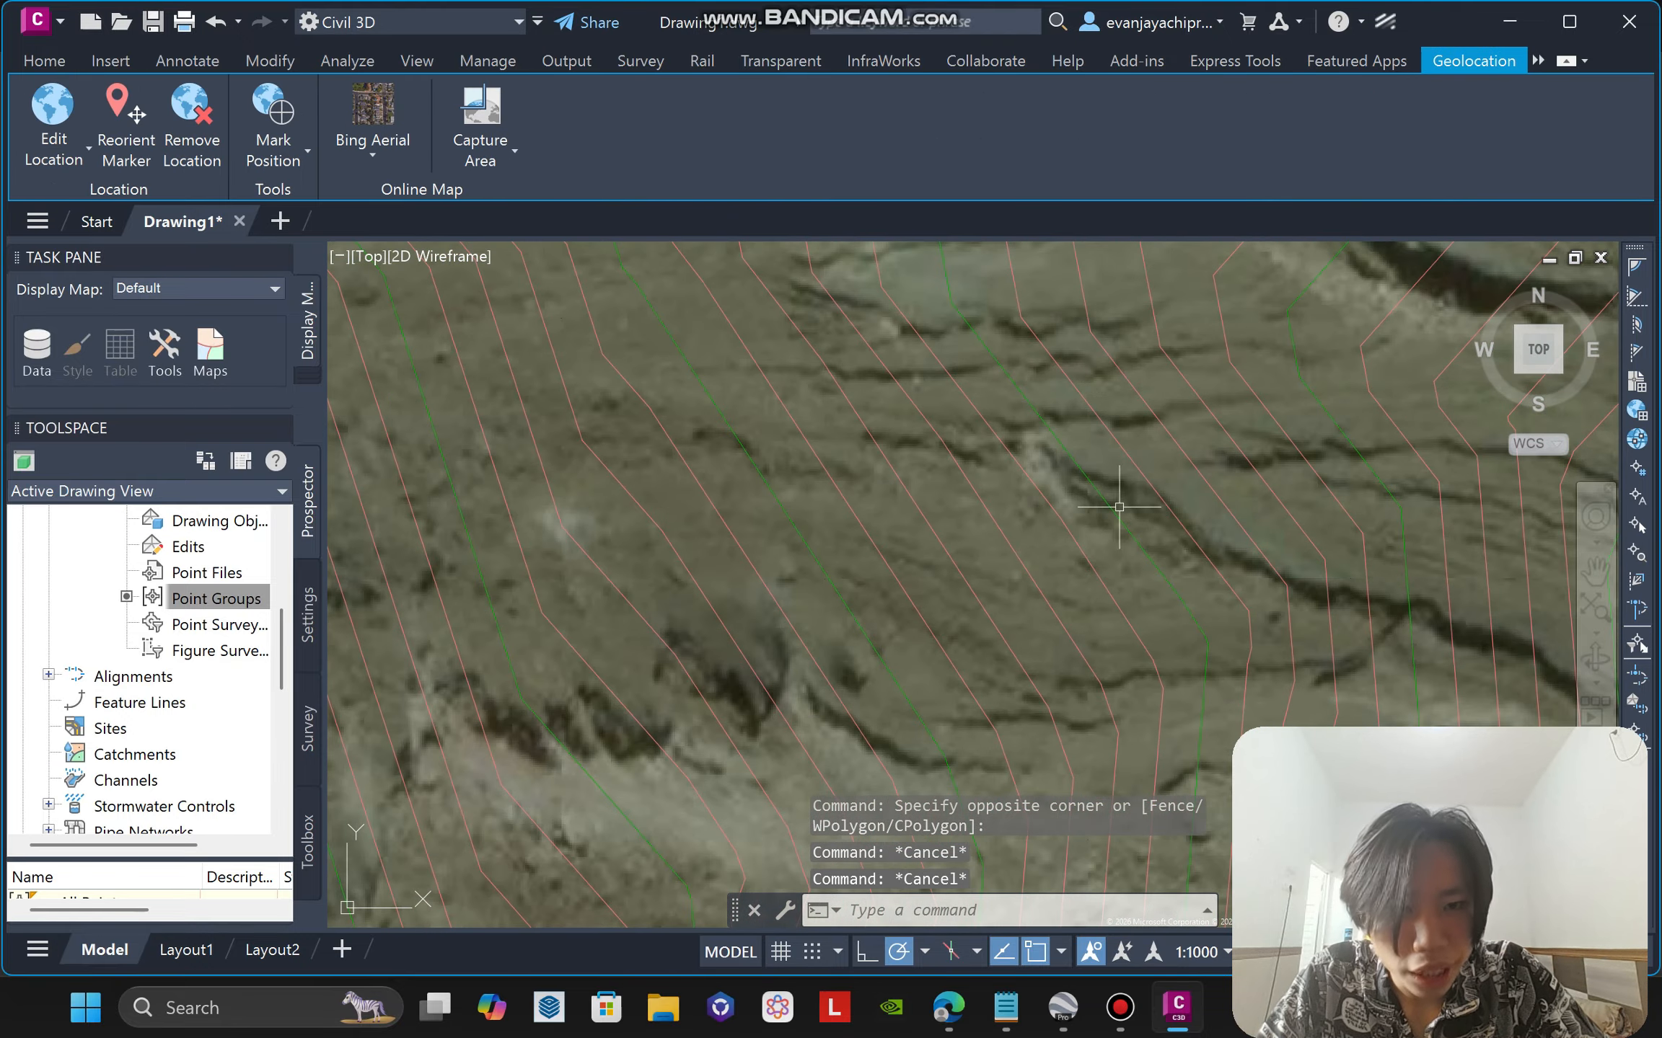
{"action": "scroll", "coordinate": [1273, 512], "scroll_direction": "down", "scroll_amount": 5}
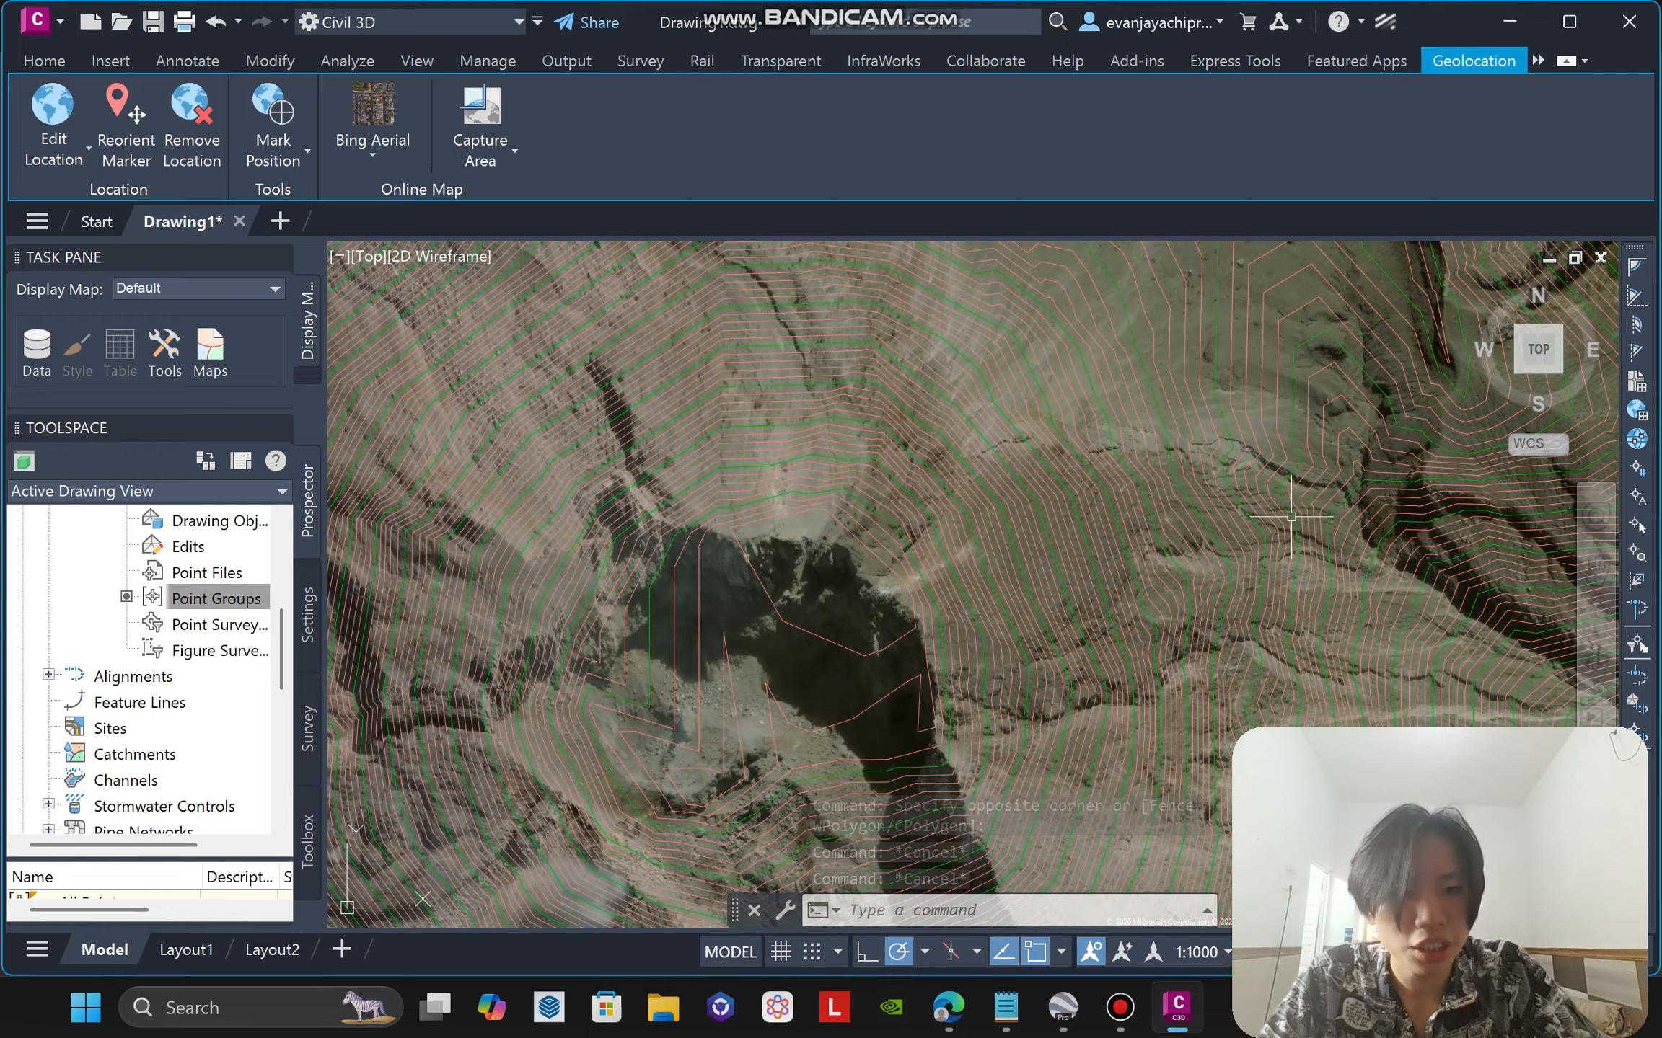
{"action": "scroll", "coordinate": [1242, 478], "scroll_direction": "down", "scroll_amount": 7}
{"action": "middle_click_drag", "start_coordinate": [1242, 478], "coordinate": [1010, 479]}
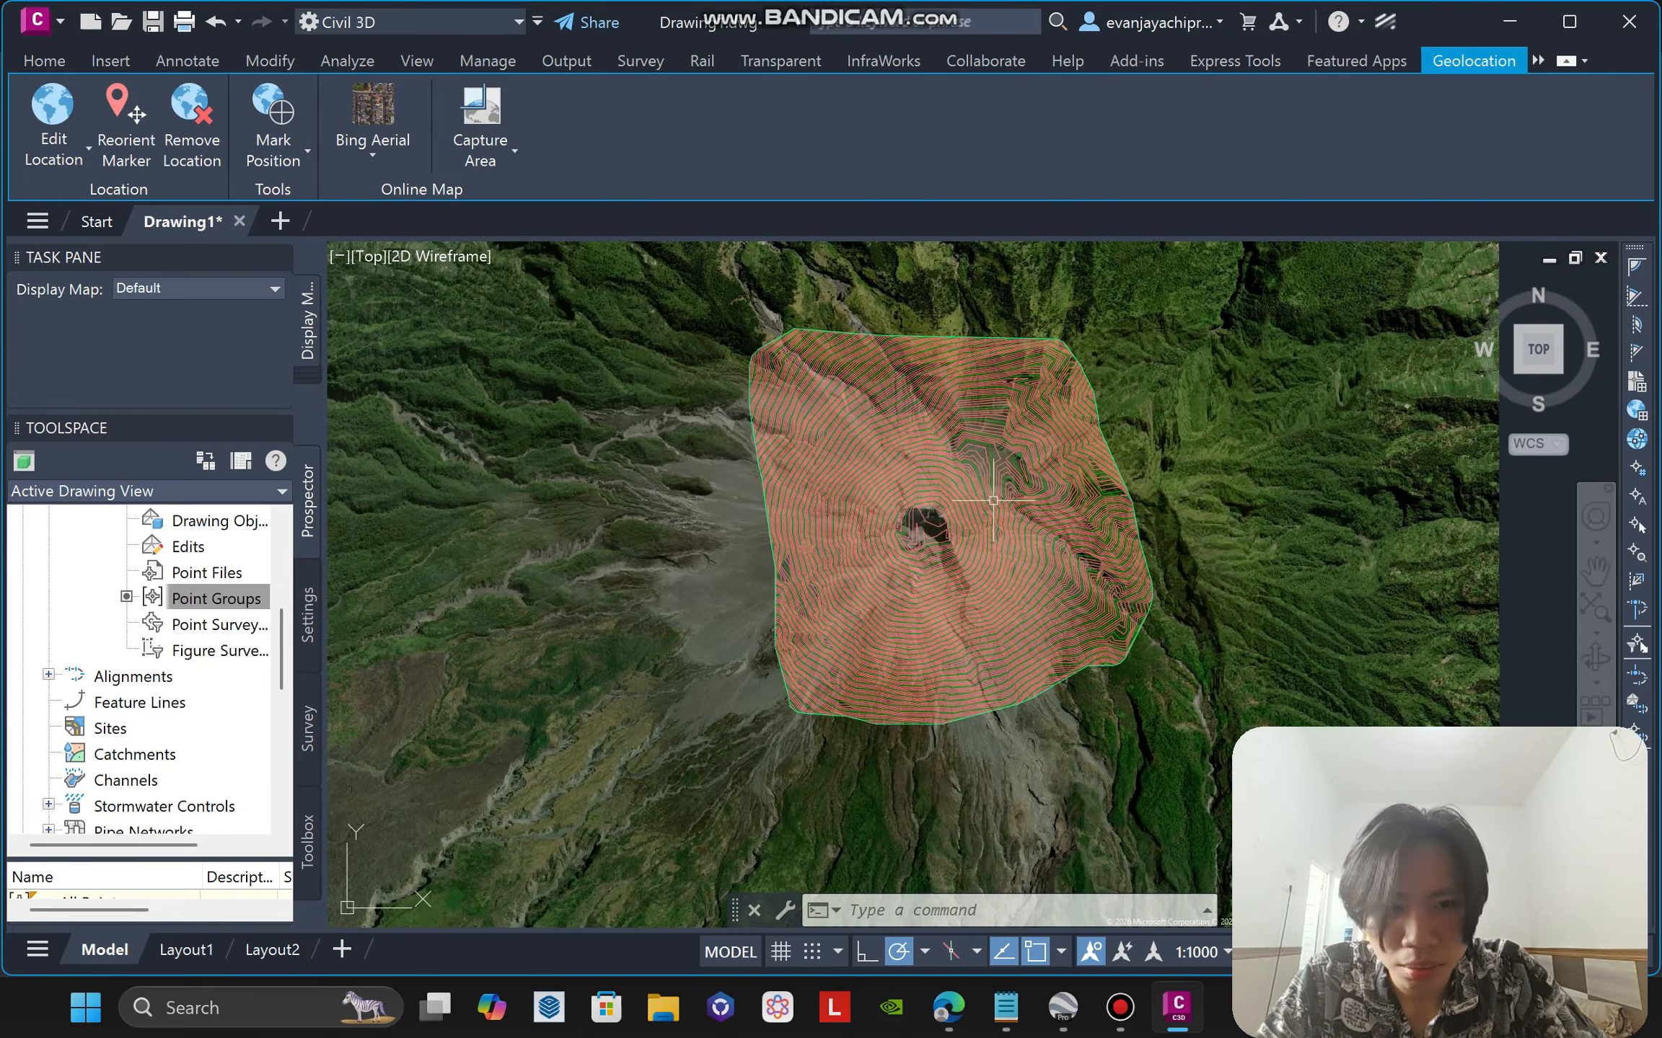
{"action": "scroll", "coordinate": [1010, 479], "scroll_direction": "up", "scroll_amount": 4}
{"action": "scroll", "coordinate": [983, 492], "scroll_direction": "down", "scroll_amount": 4}
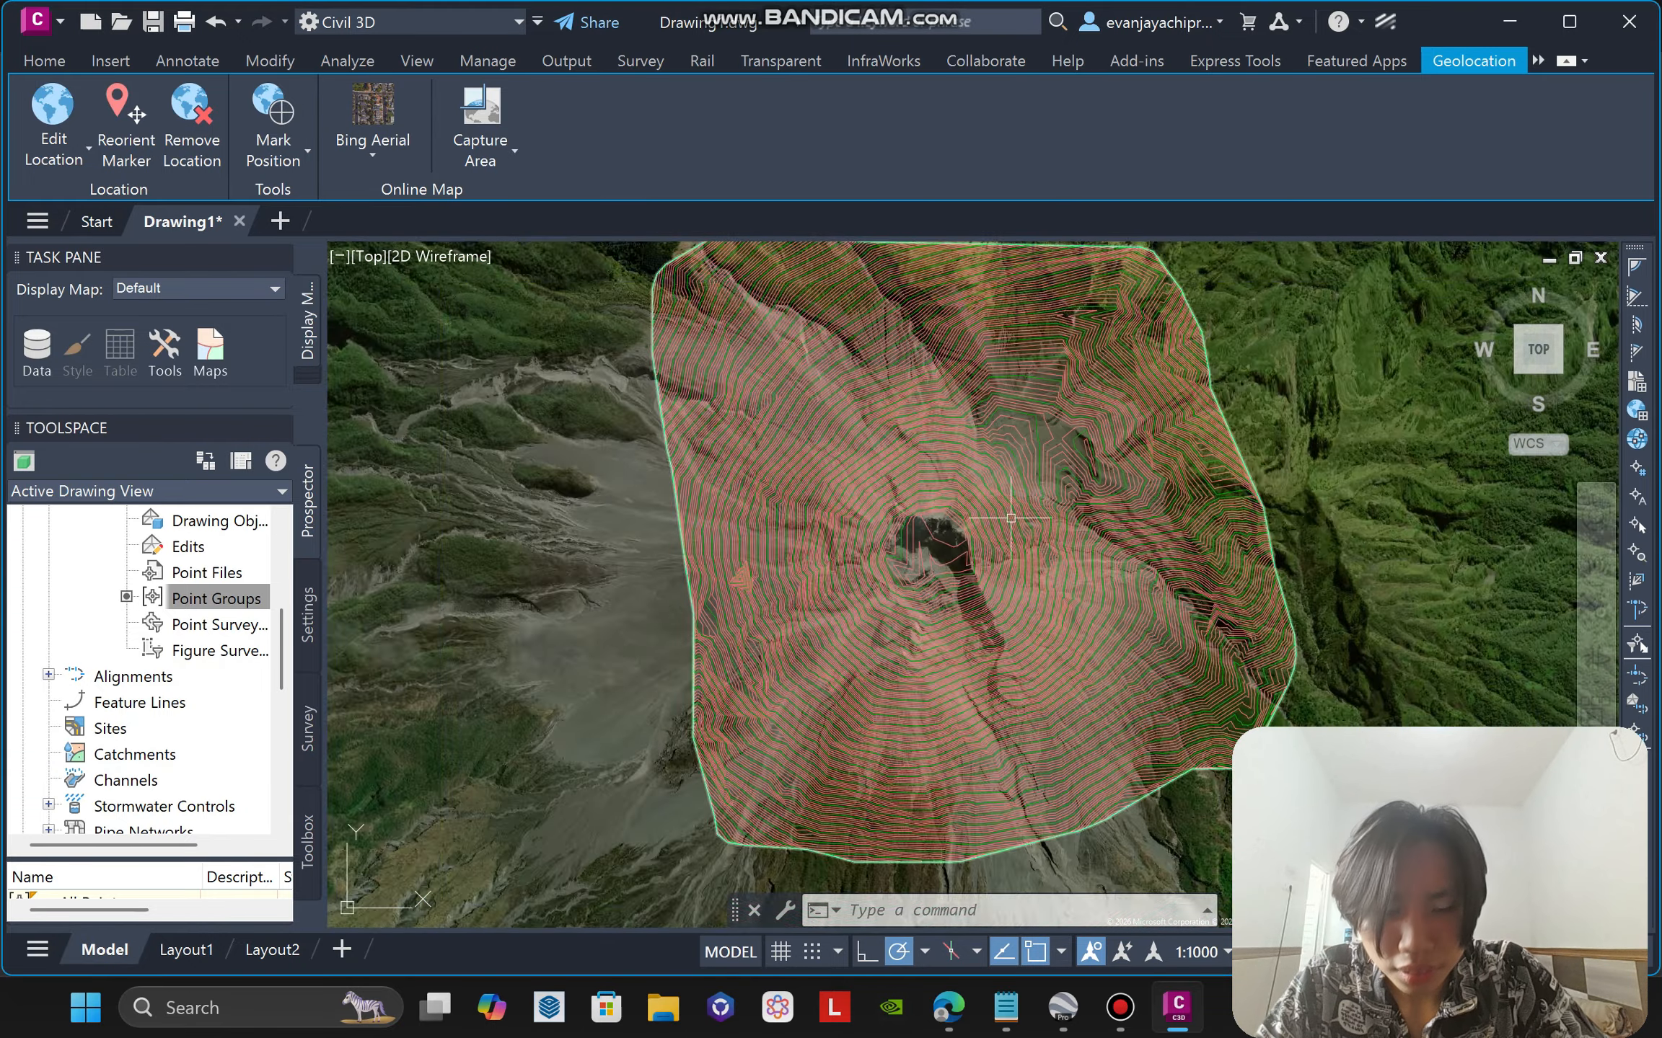
{"action": "scroll", "coordinate": [1082, 566], "scroll_direction": "up", "scroll_amount": 4}
{"action": "scroll", "coordinate": [1046, 469], "scroll_direction": "up", "scroll_amount": 3}
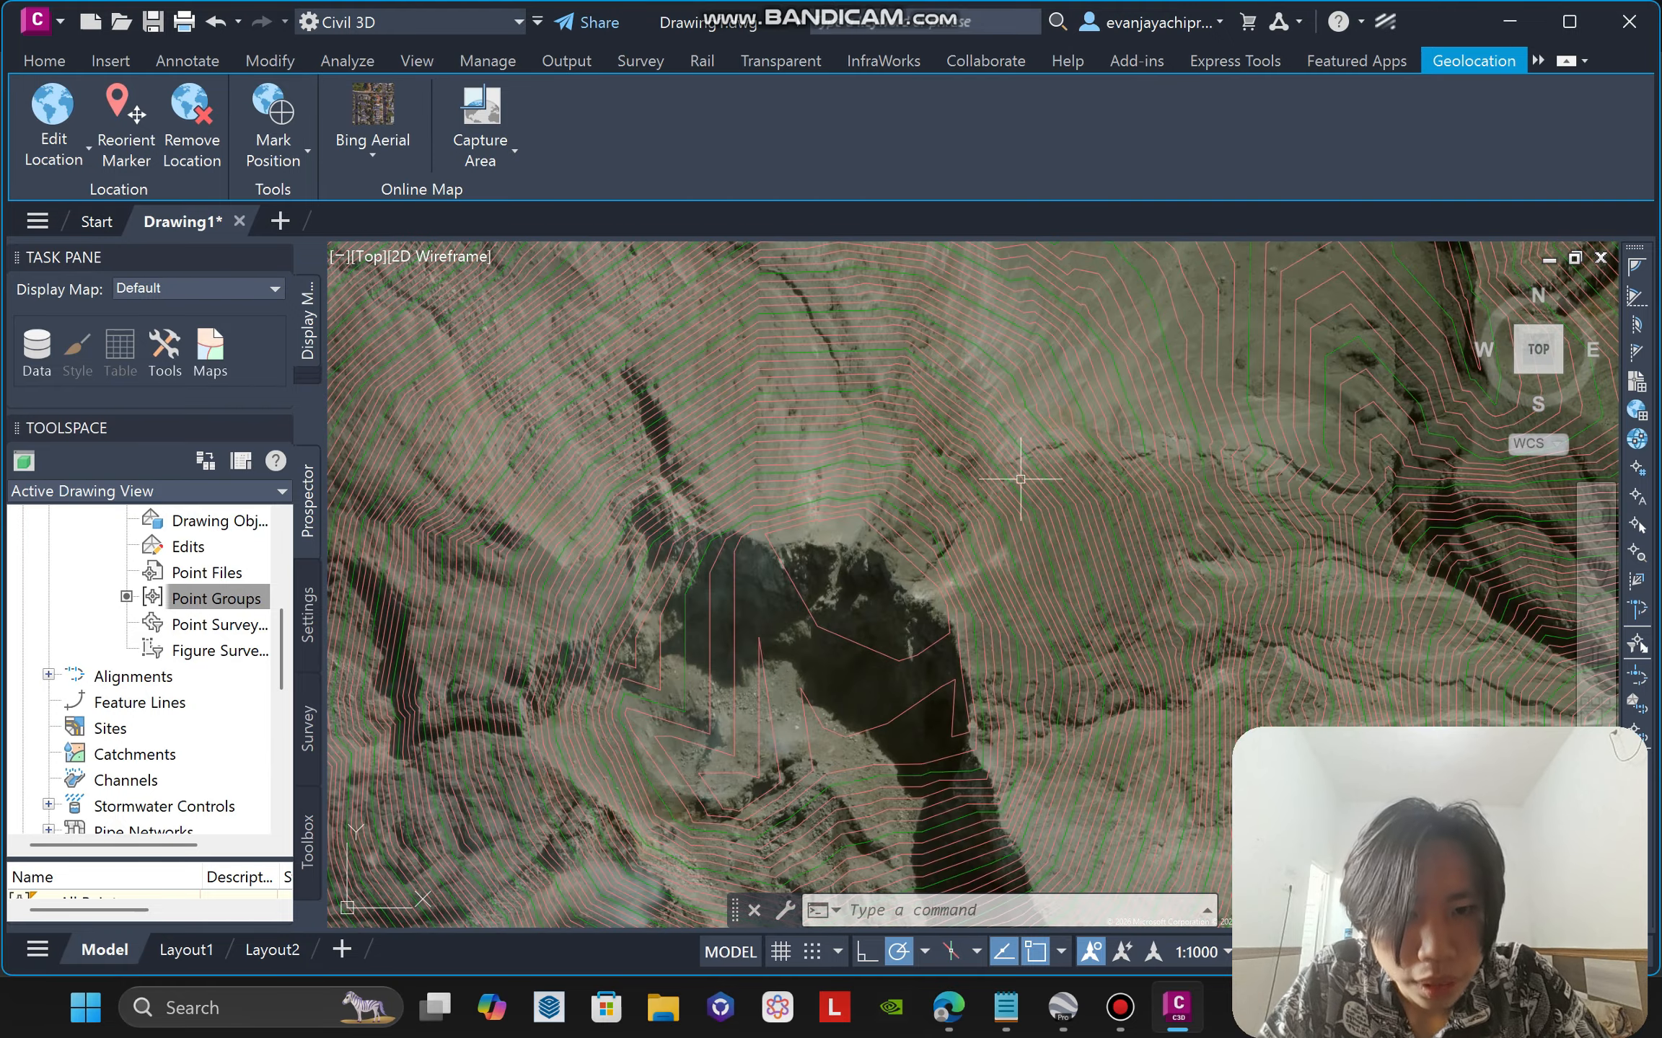
{"action": "scroll", "coordinate": [1020, 479], "scroll_direction": "up", "scroll_amount": 3}
{"action": "scroll", "coordinate": [1088, 482], "scroll_direction": "down", "scroll_amount": 5}
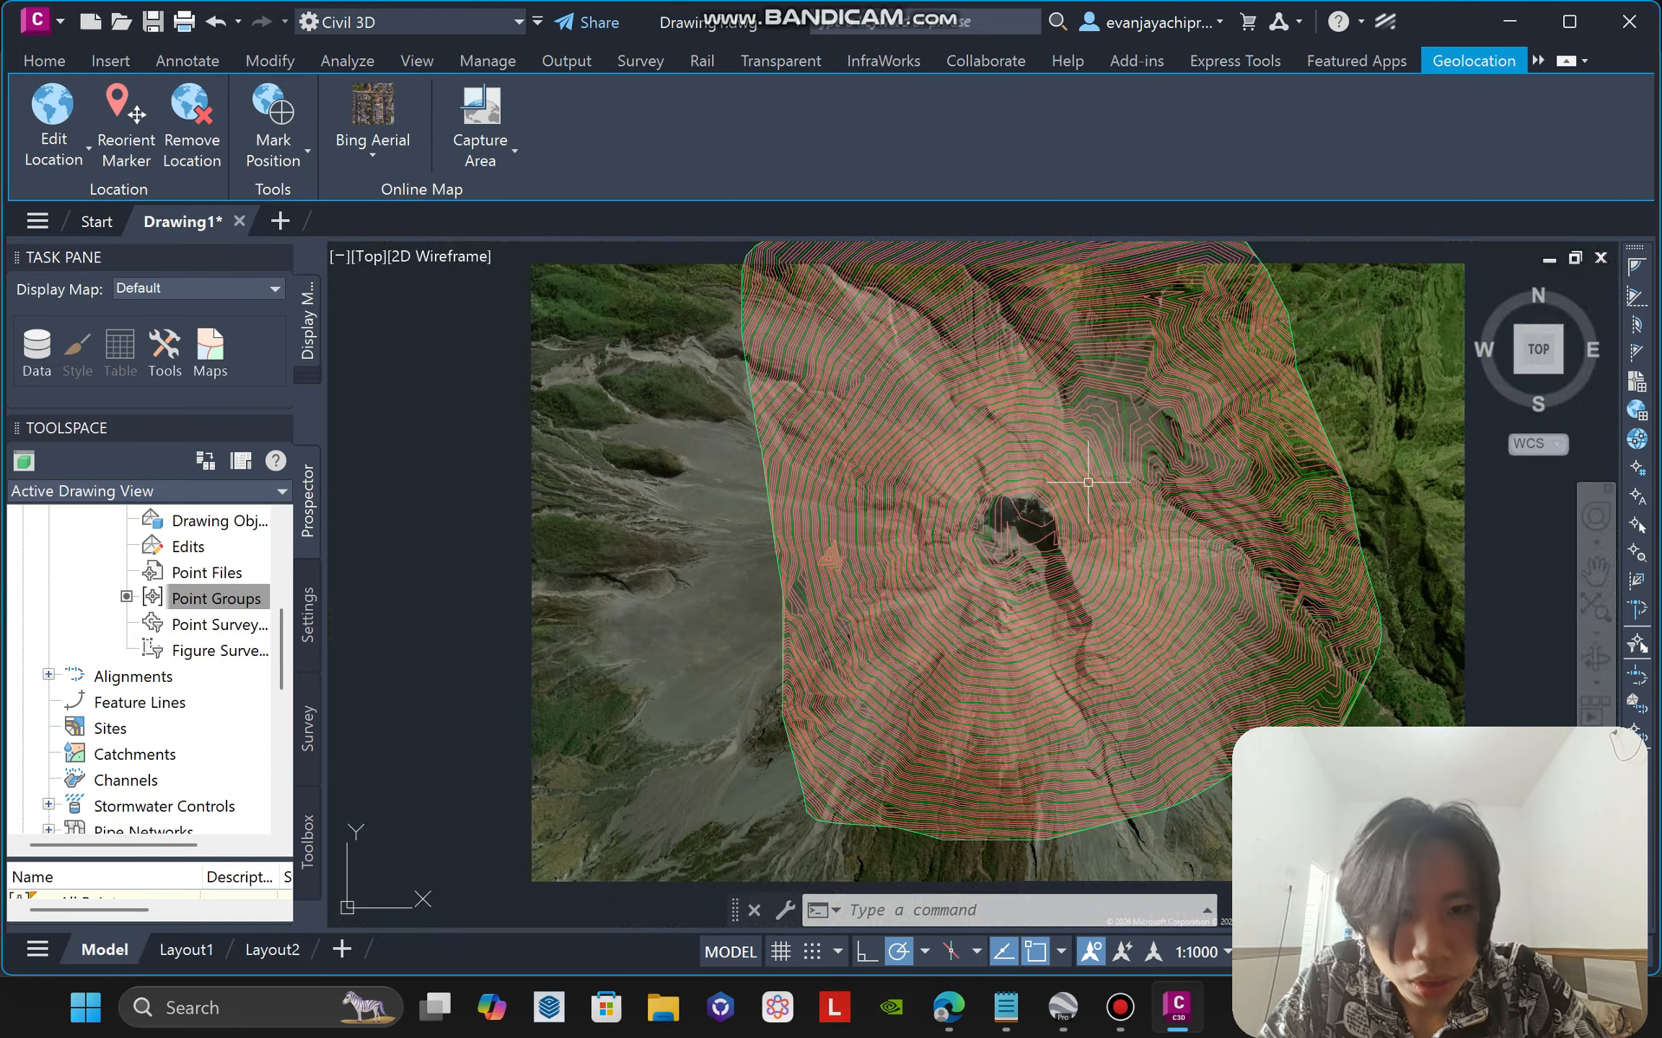
{"action": "scroll", "coordinate": [1050, 602], "scroll_direction": "down", "scroll_amount": 2}
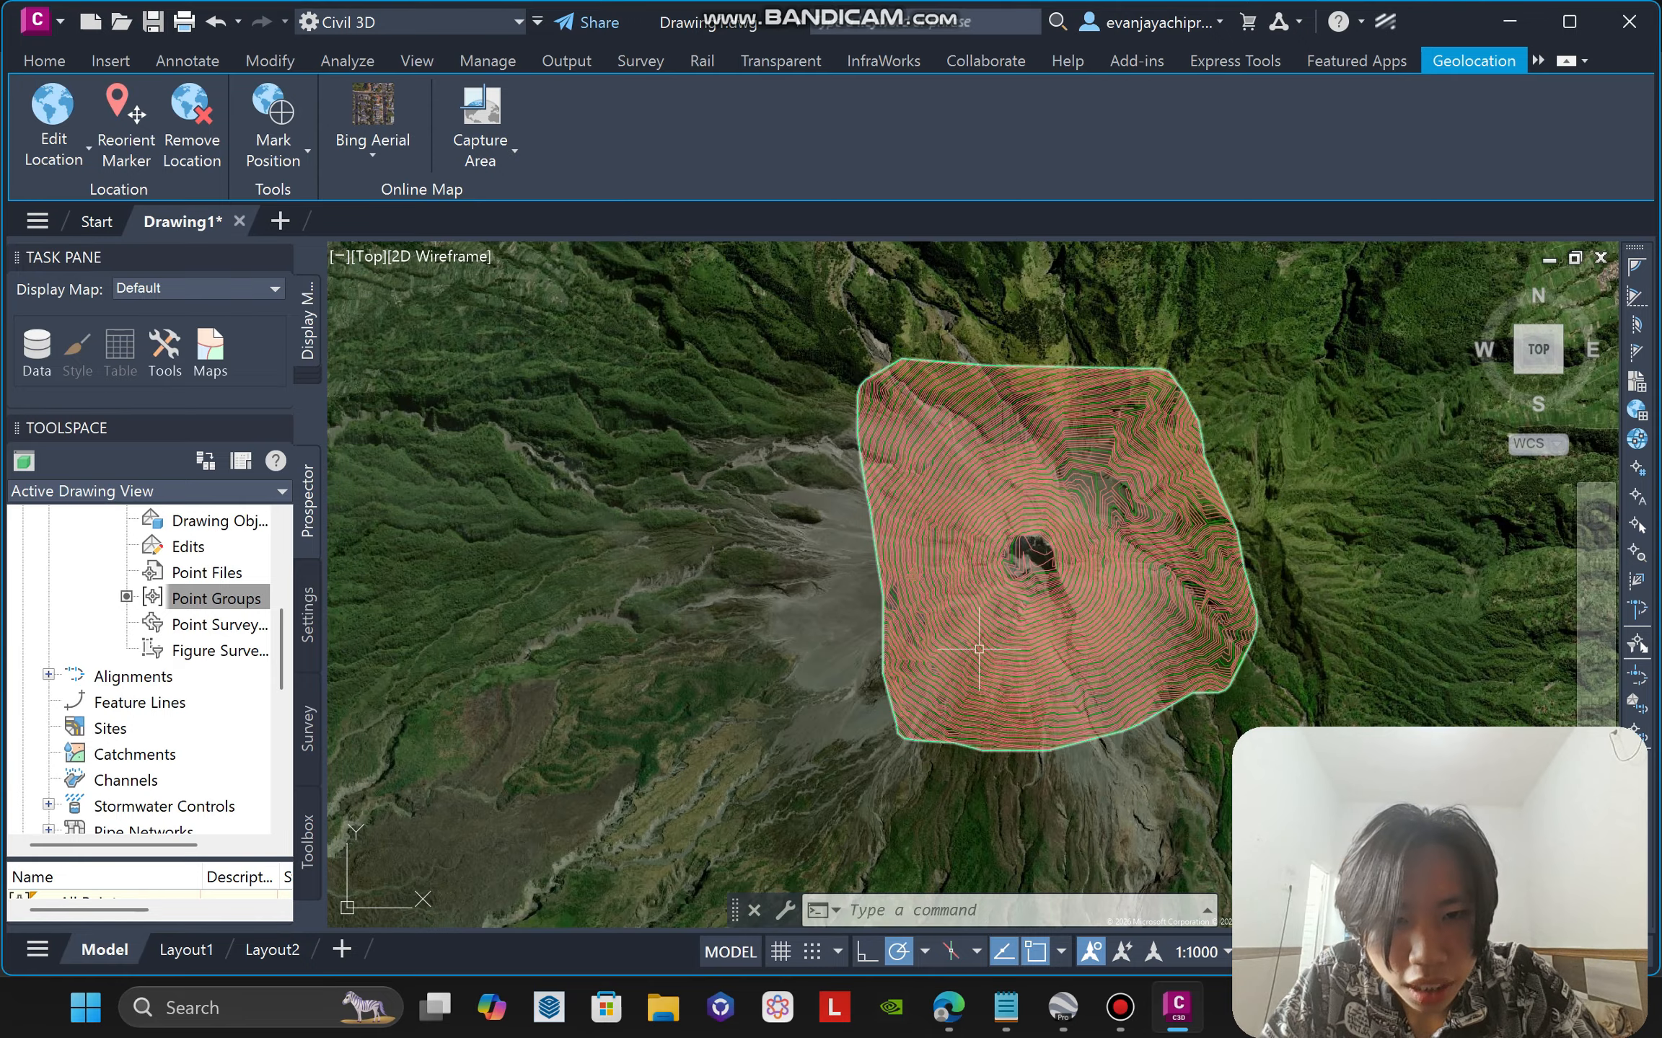
{"action": "scroll", "coordinate": [979, 649], "scroll_direction": "up", "scroll_amount": 6}
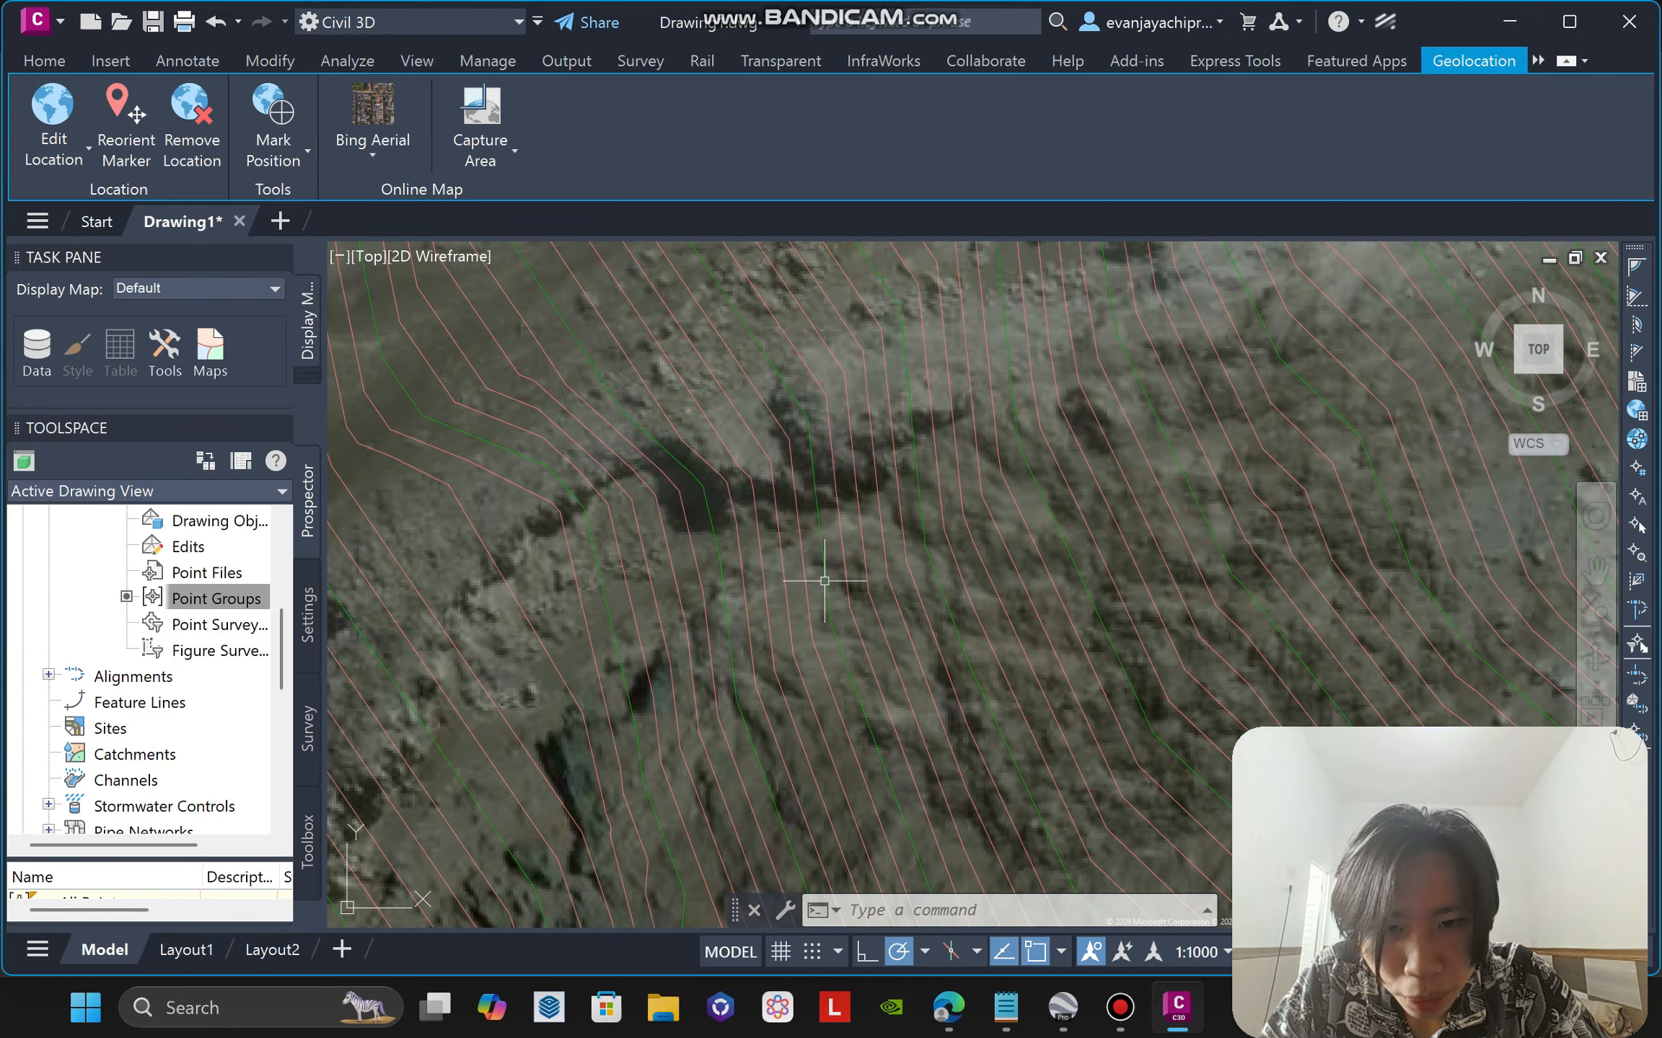
{"action": "scroll", "coordinate": [1021, 567], "scroll_direction": "down", "scroll_amount": 7}
Edit the merapi surface's Contours 5m and 25m (Design) style and set Smooth Contours to True.
{"action": "left_click", "coordinate": [1172, 571]}
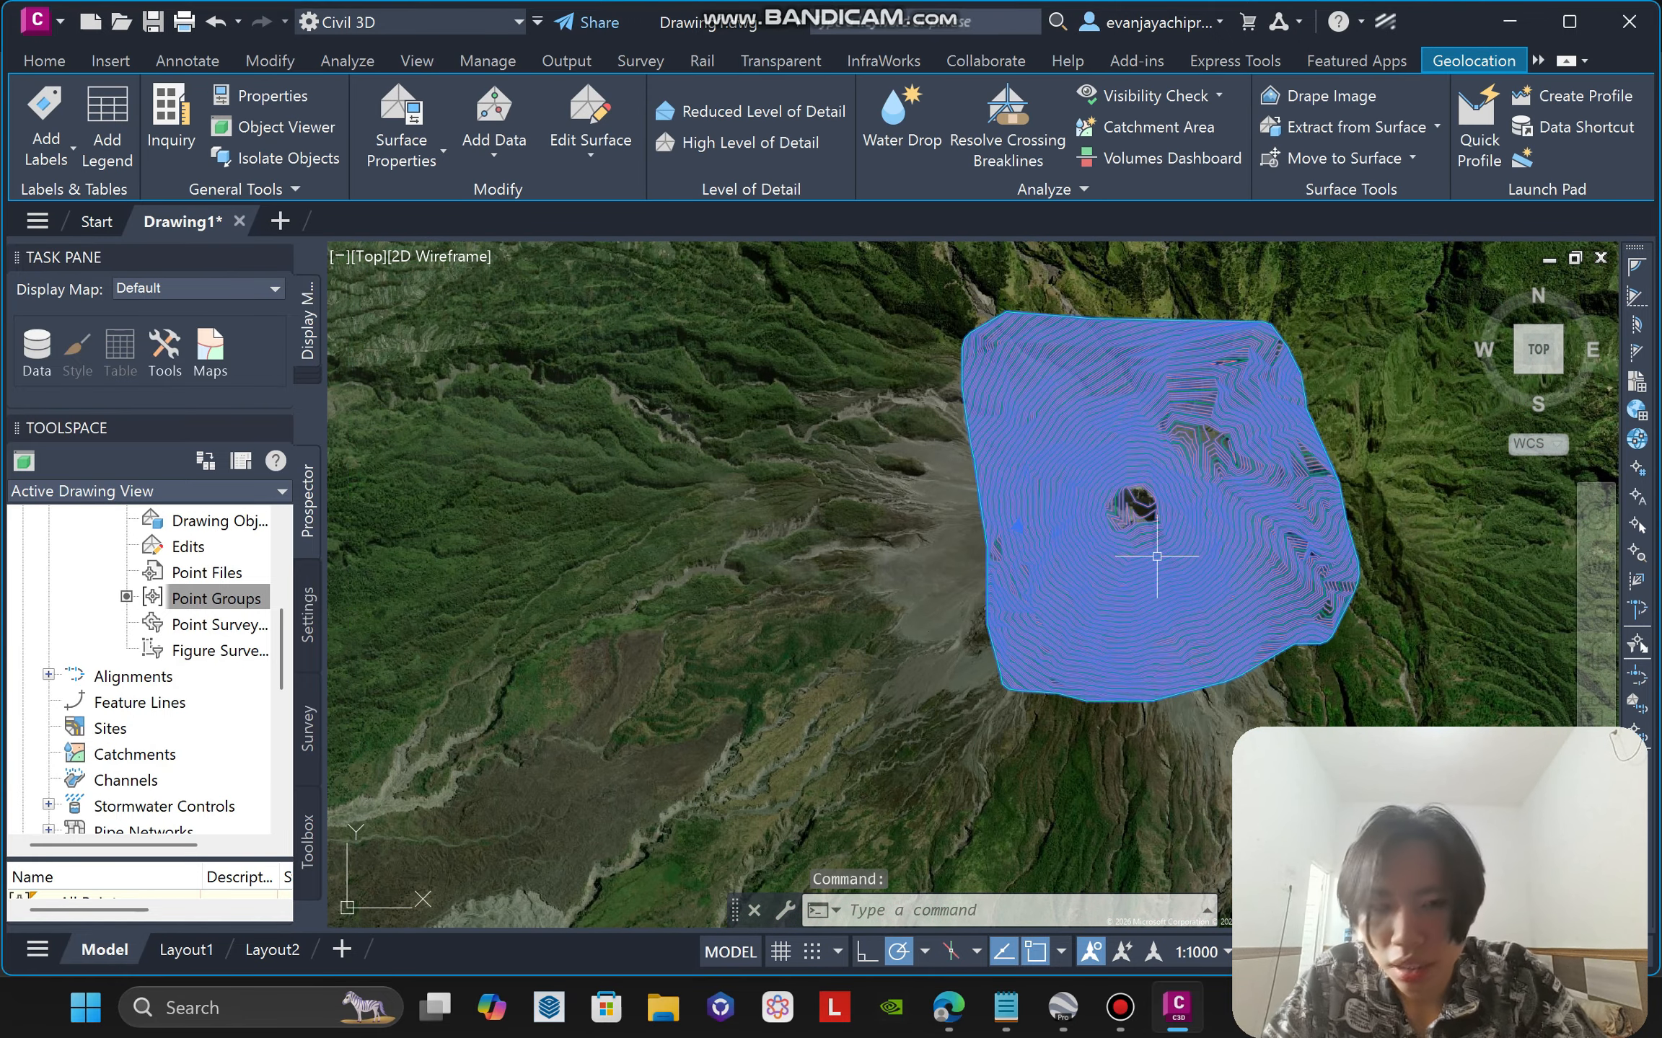
{"action": "middle_click_drag", "start_coordinate": [1472, 473], "coordinate": [1297, 489]}
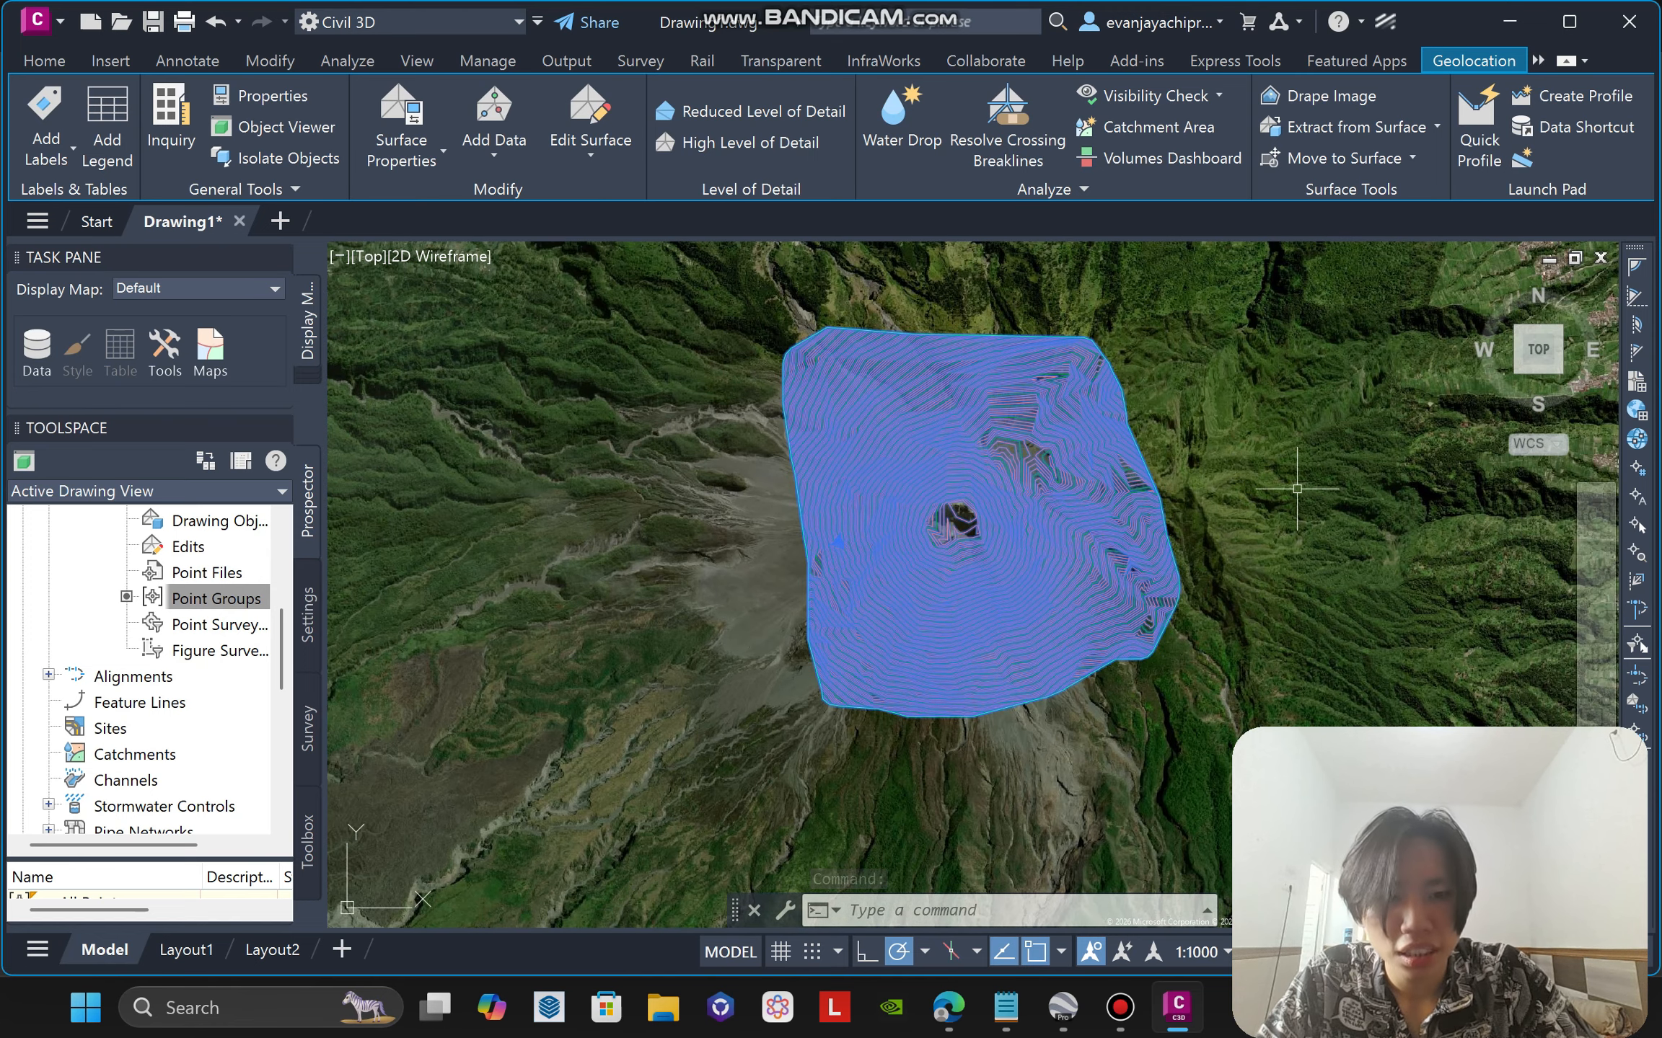
{"action": "scroll", "coordinate": [1003, 554], "scroll_direction": "up", "scroll_amount": 2}
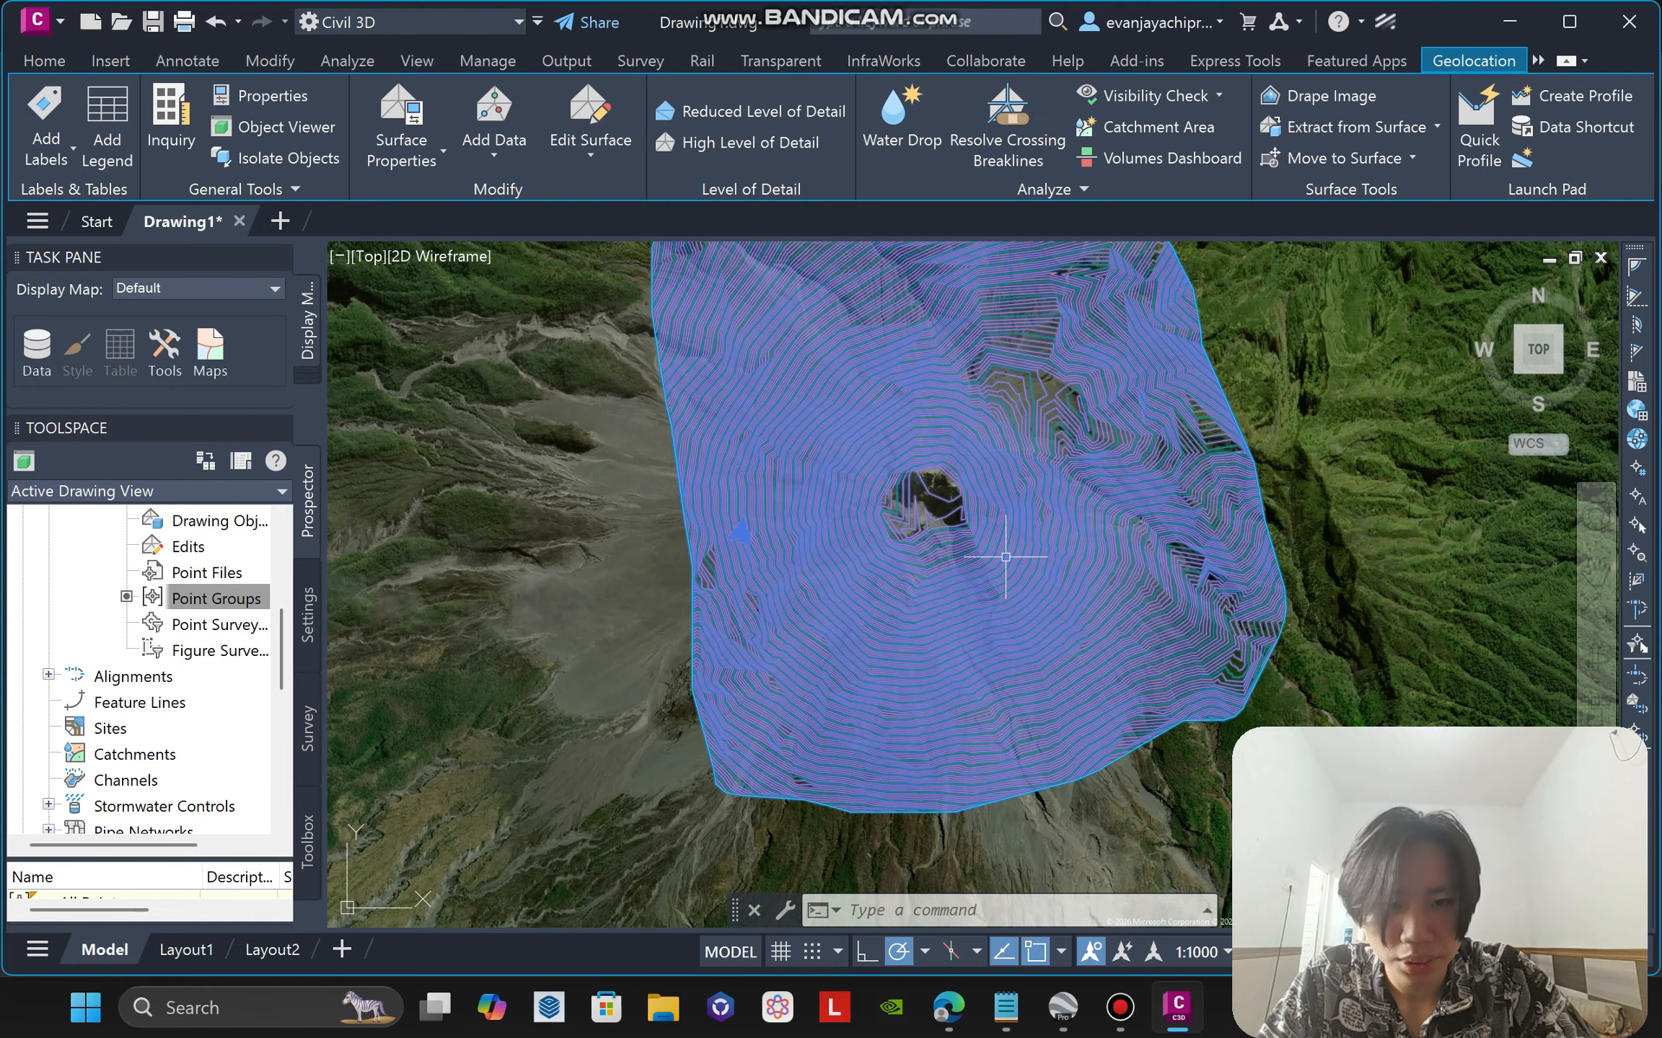
{"action": "right_click", "coordinate": [995, 595]}
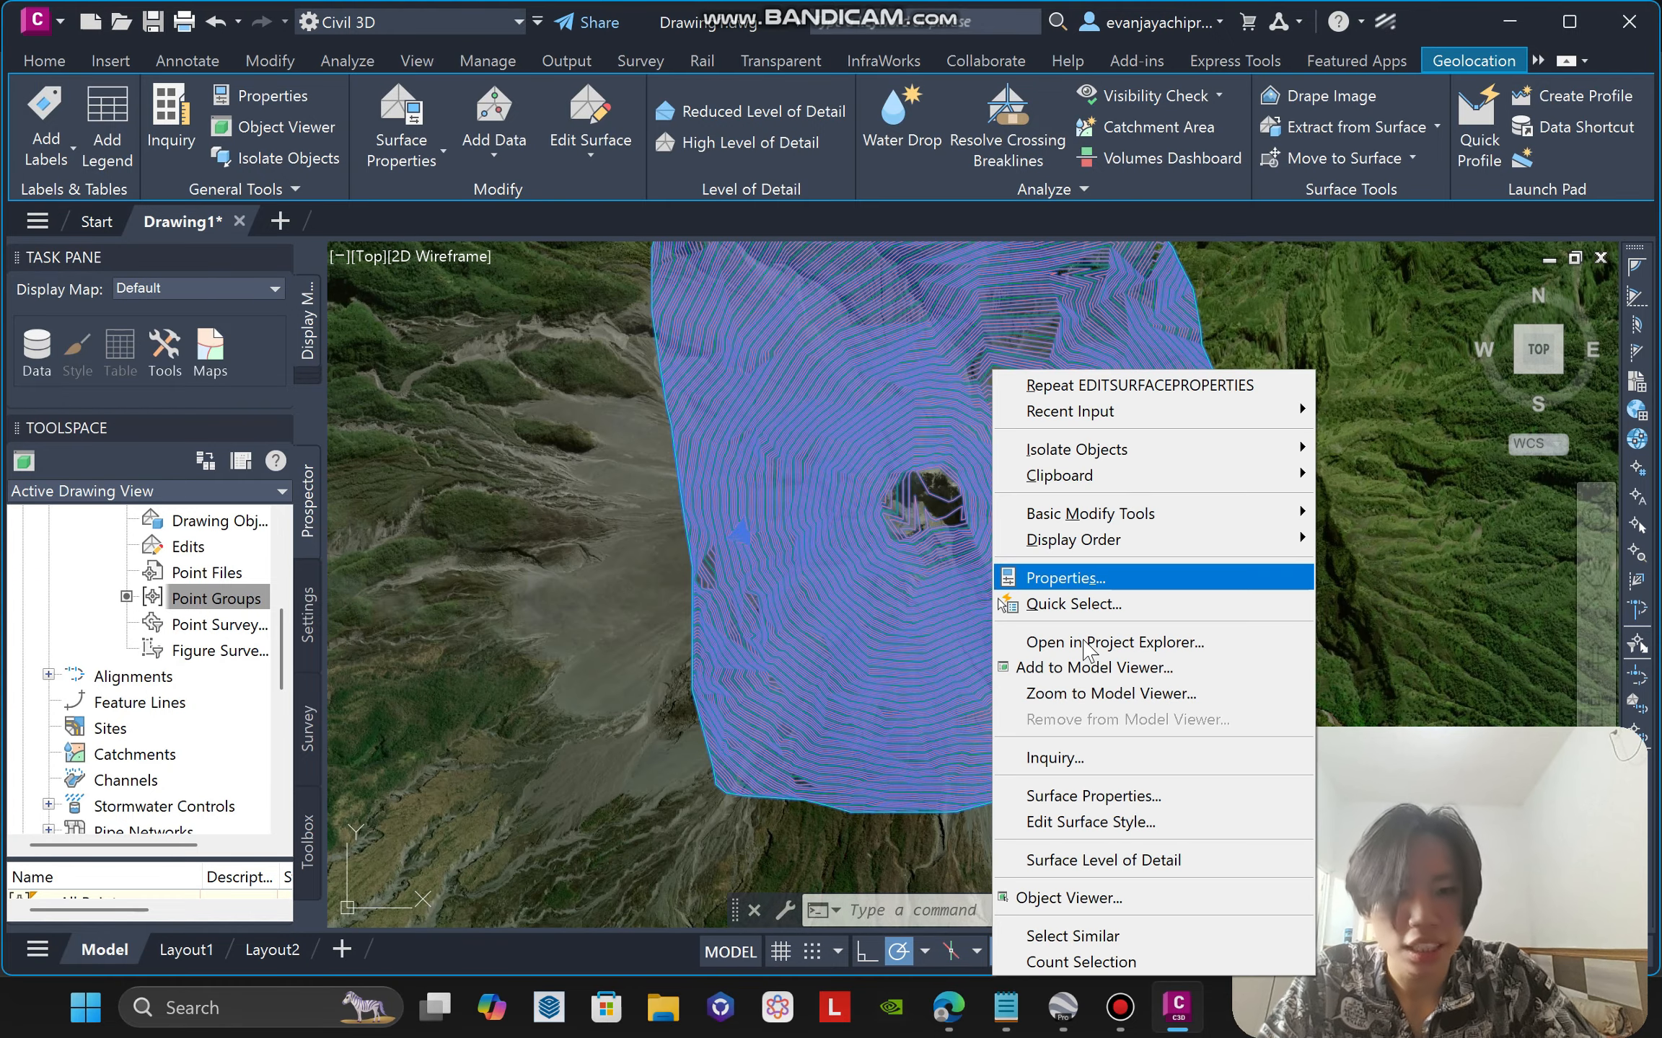
{"action": "left_click", "coordinate": [1100, 823]}
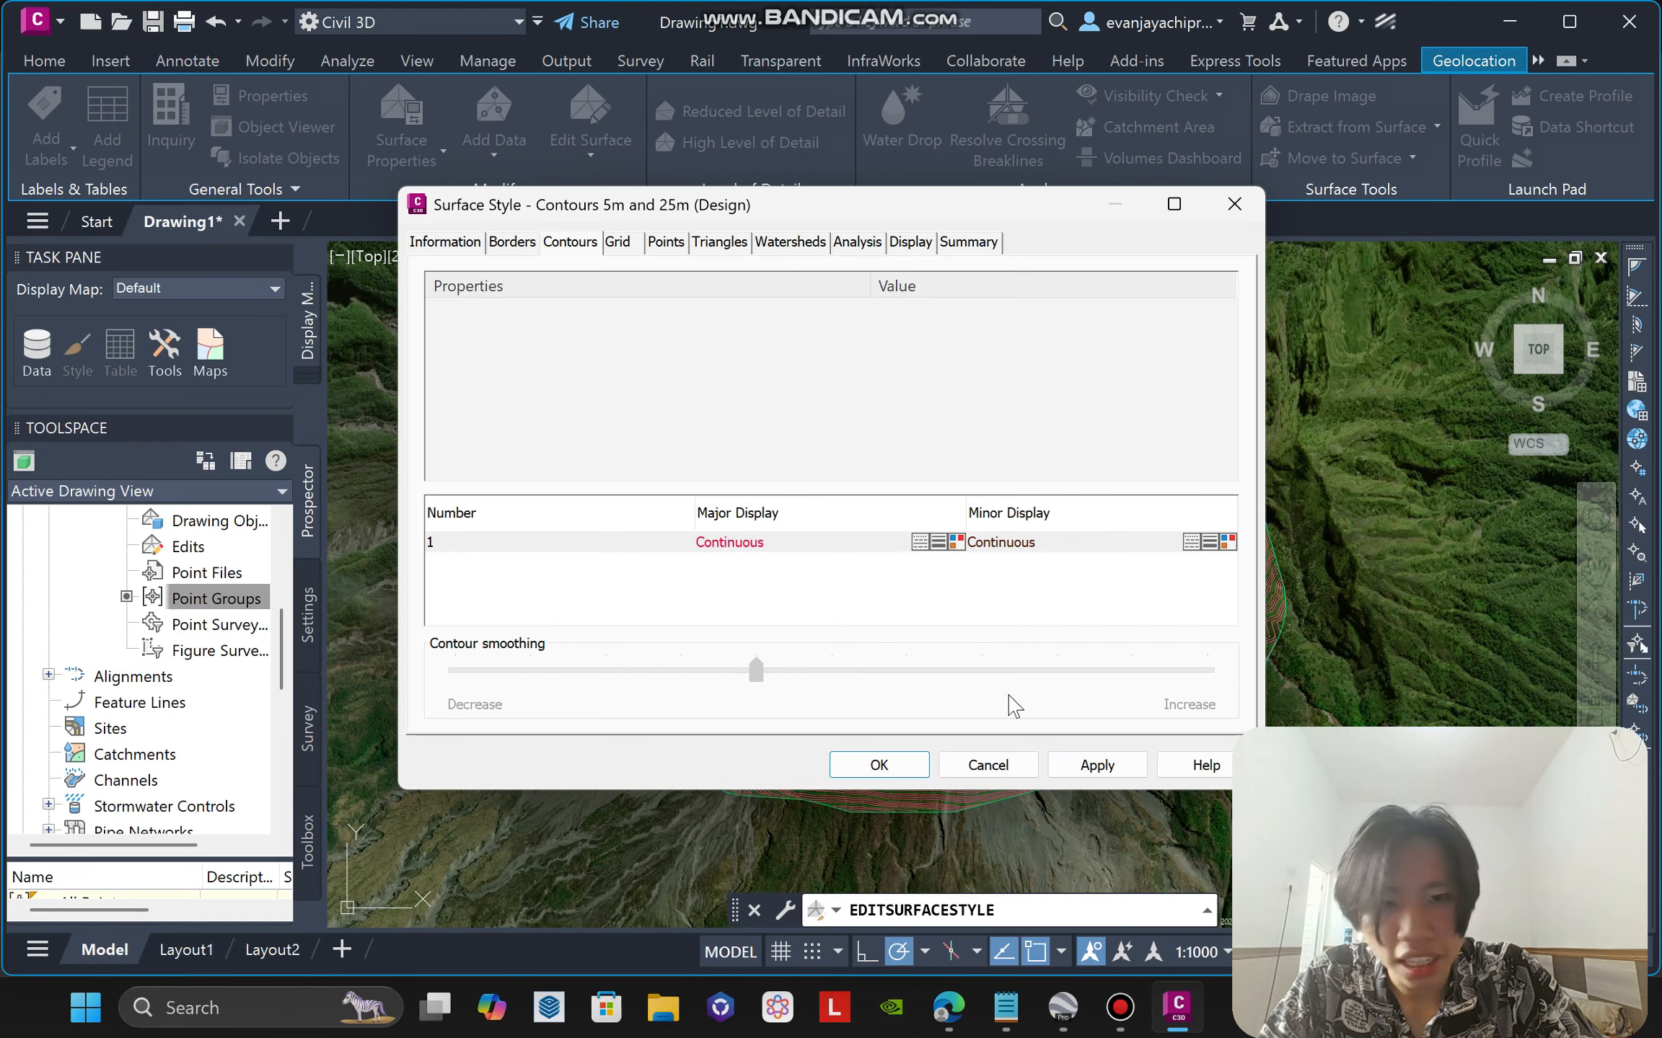
{"action": "left_click", "coordinate": [565, 434]}
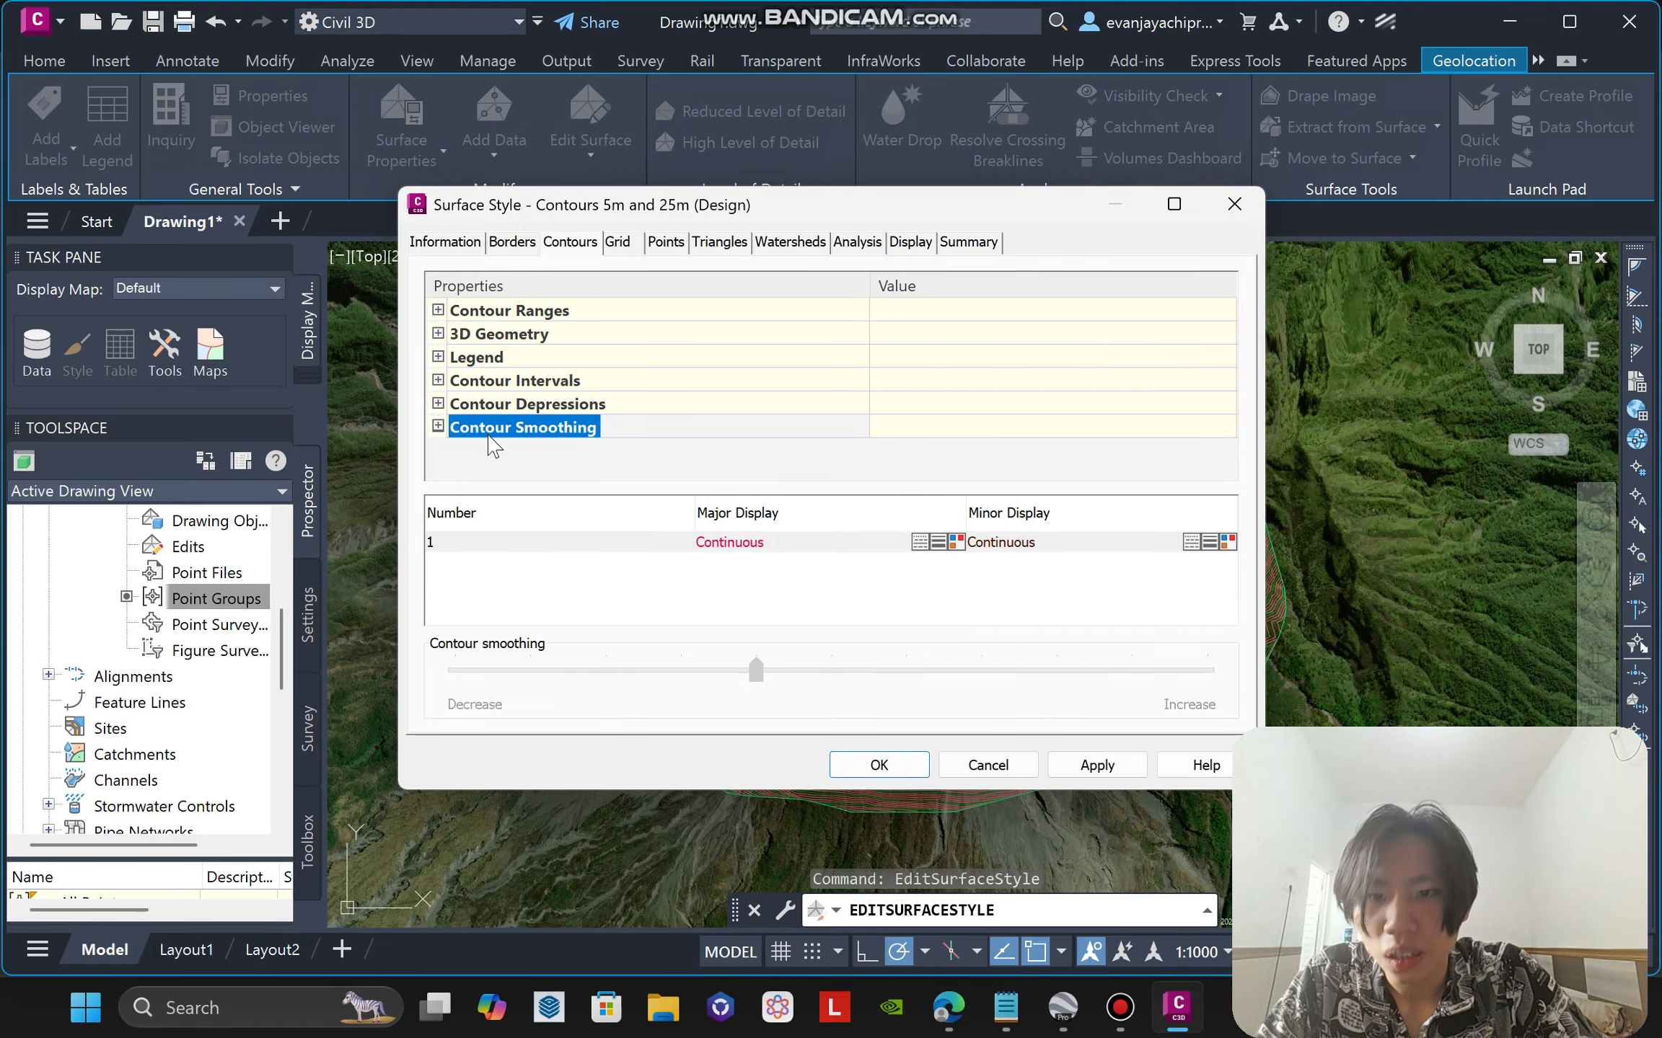
{"action": "left_click", "coordinate": [437, 427]}
{"action": "left_click", "coordinate": [884, 451]}
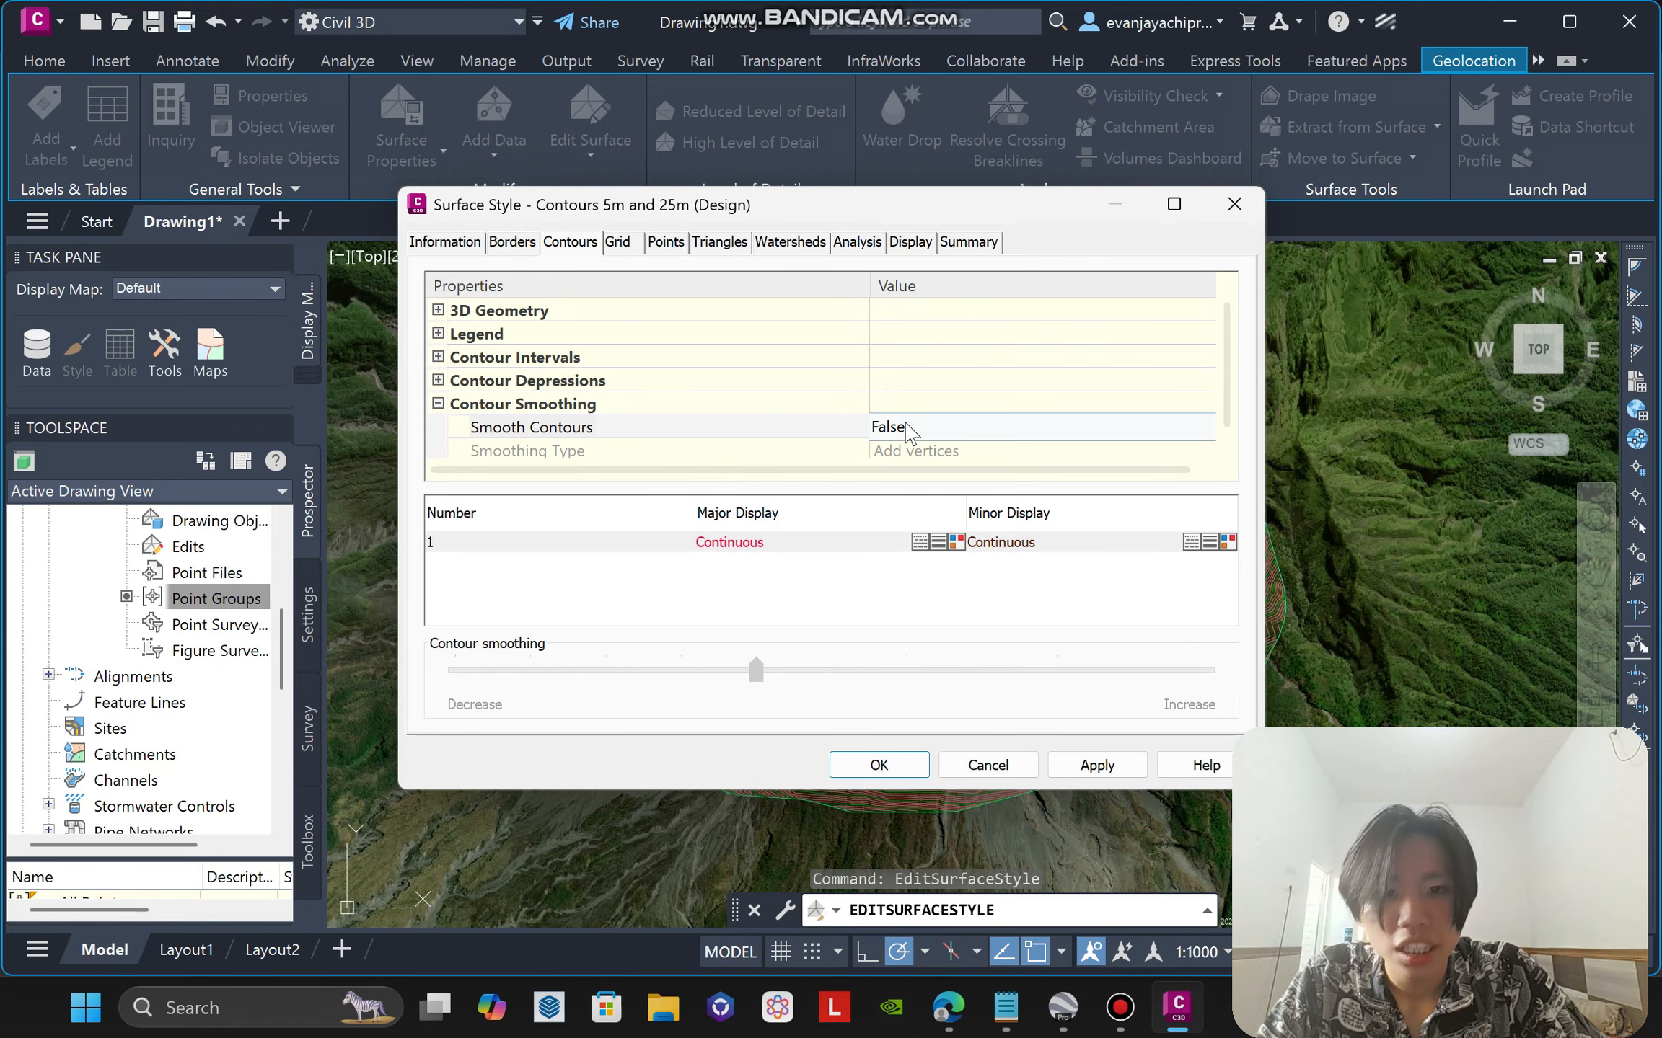
{"action": "left_click", "coordinate": [899, 427]}
{"action": "left_click", "coordinate": [910, 475]}
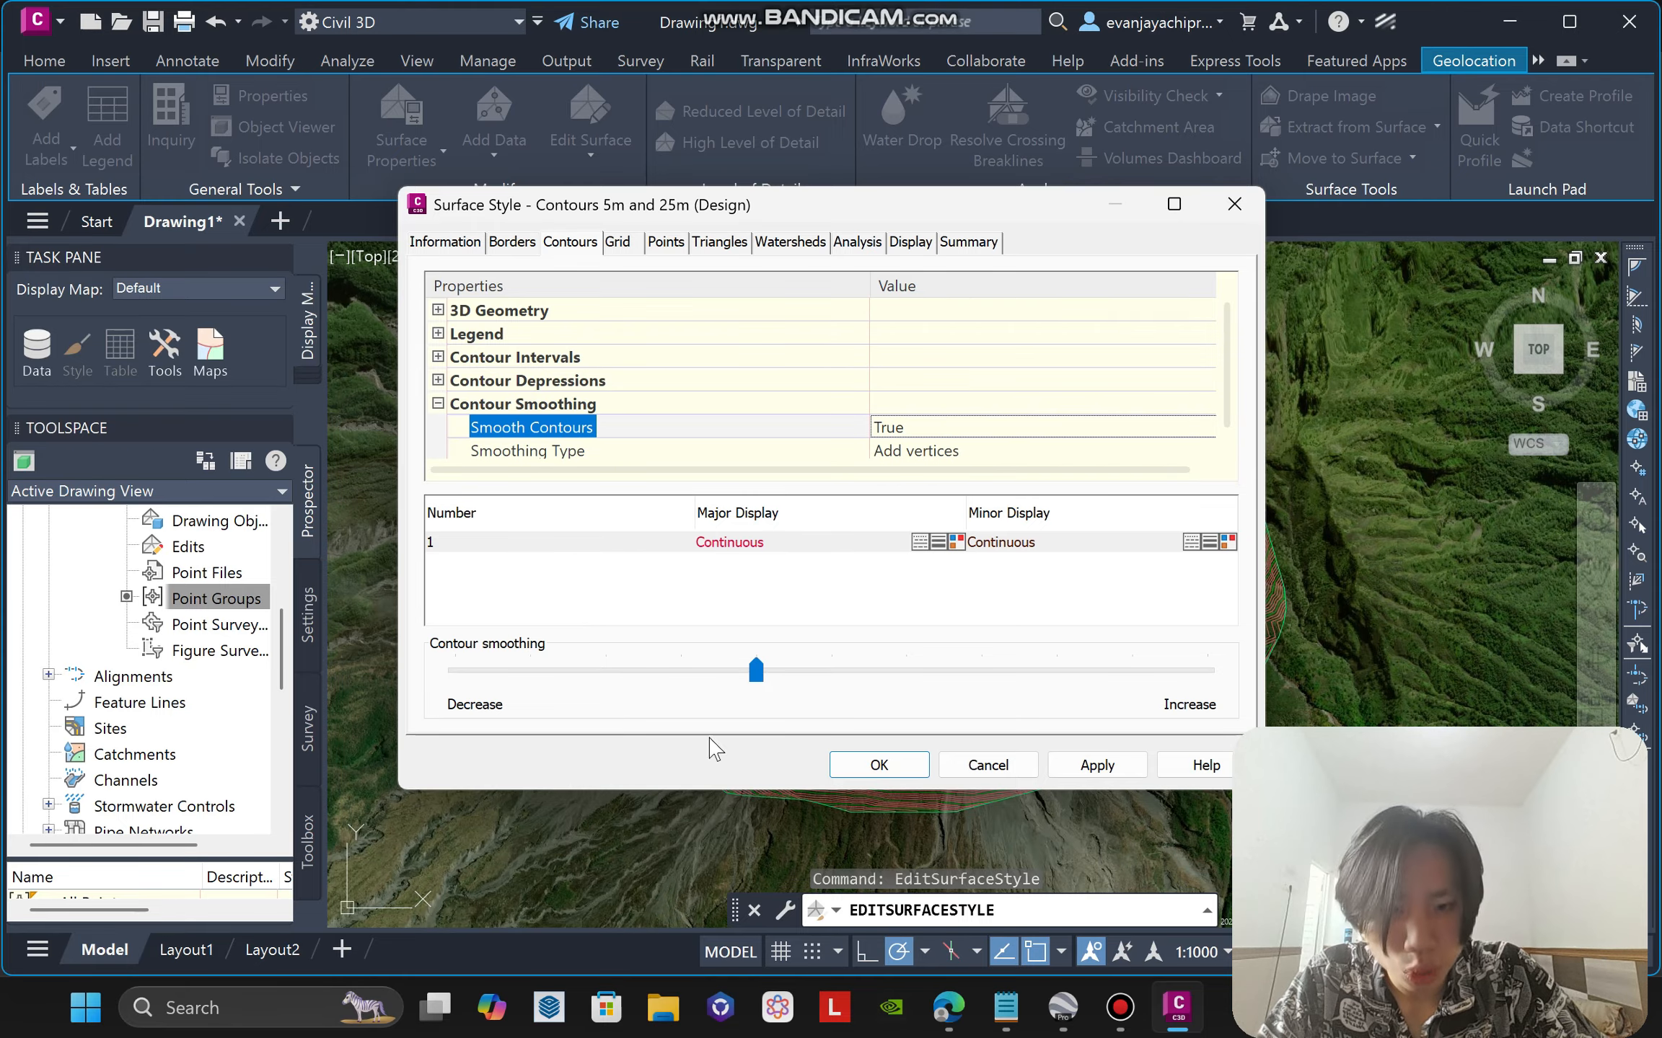
Raise the style's contour smoothing to the maximum, apply it, and check the contours near the crater.
{"action": "left_click_drag", "start_coordinate": [760, 673], "coordinate": [1139, 690]}
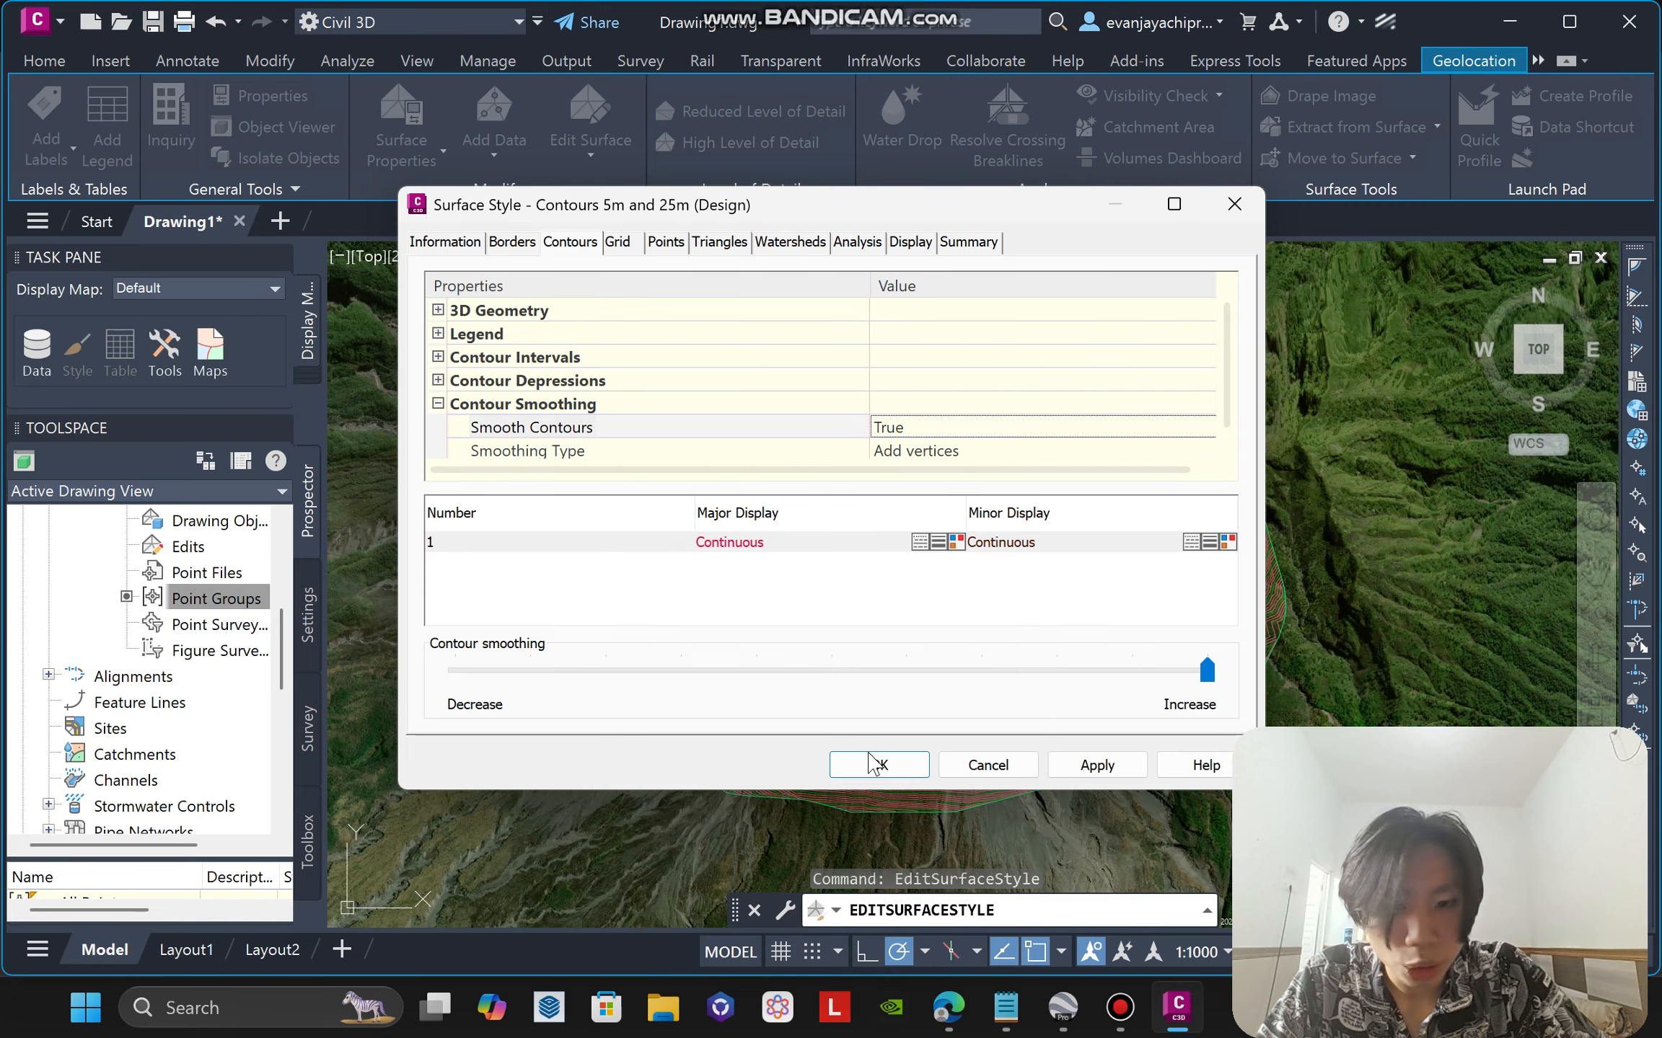
{"action": "left_click", "coordinate": [875, 763]}
{"action": "scroll", "coordinate": [931, 546], "scroll_direction": "up", "scroll_amount": 10}
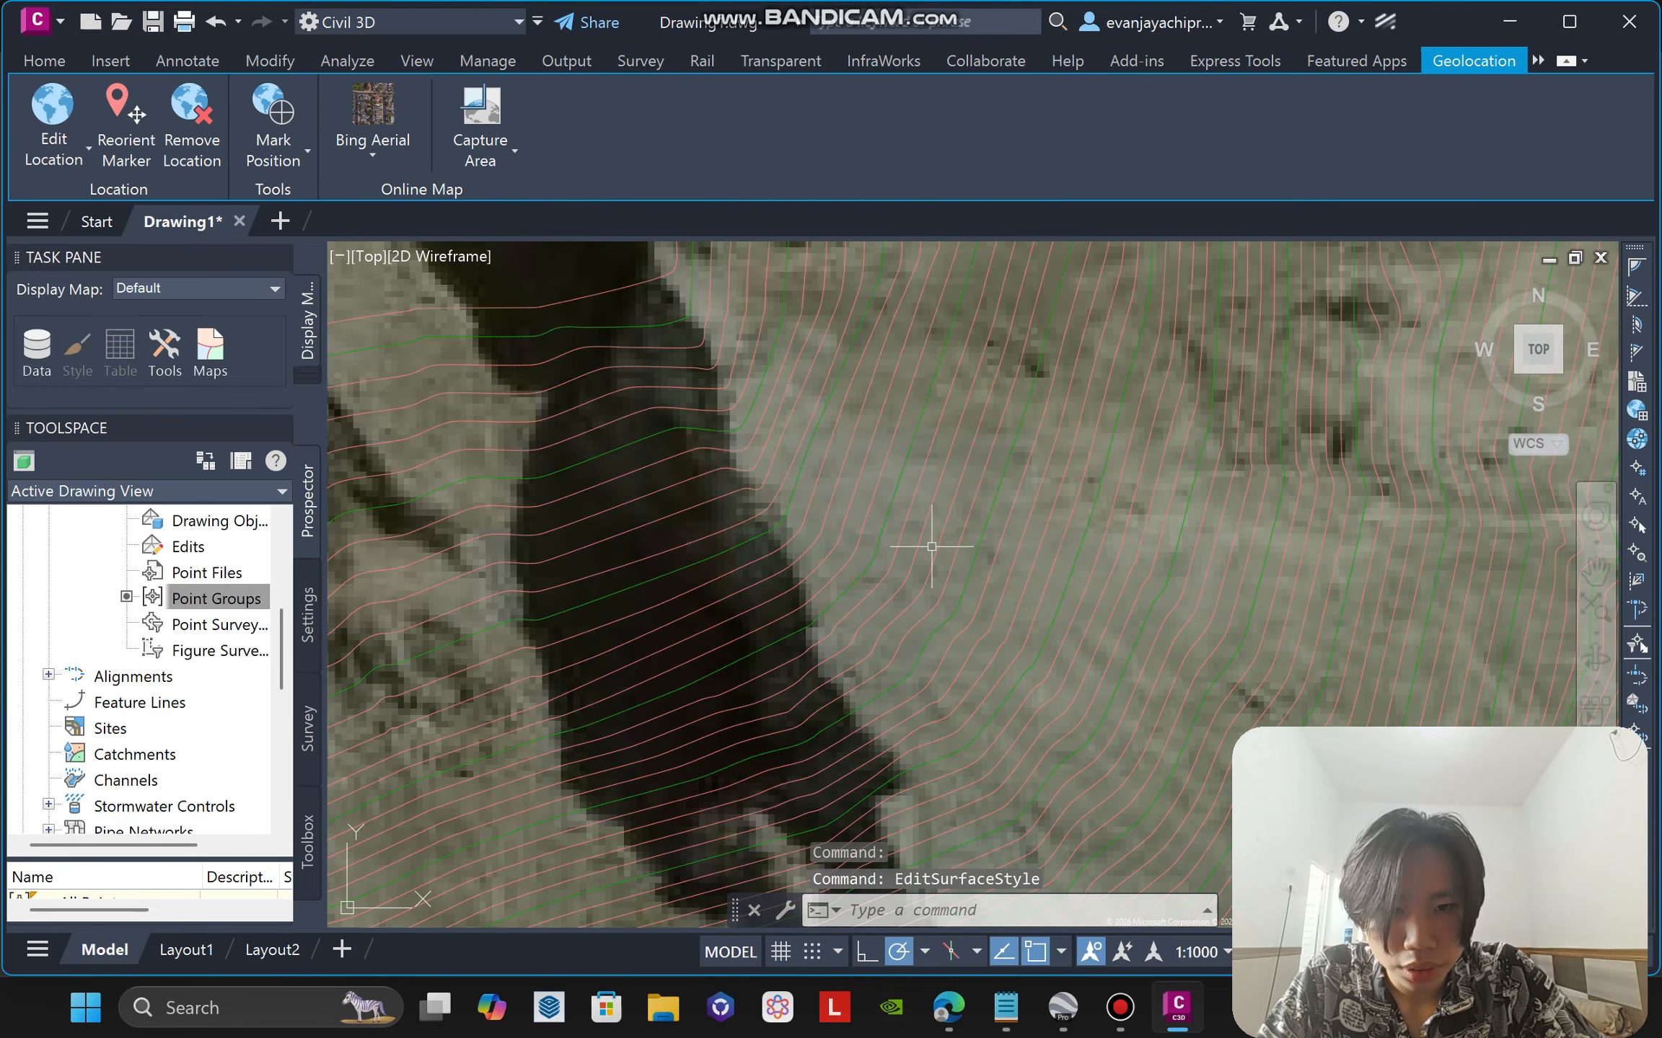
{"action": "scroll", "coordinate": [933, 620], "scroll_direction": "up", "scroll_amount": 3}
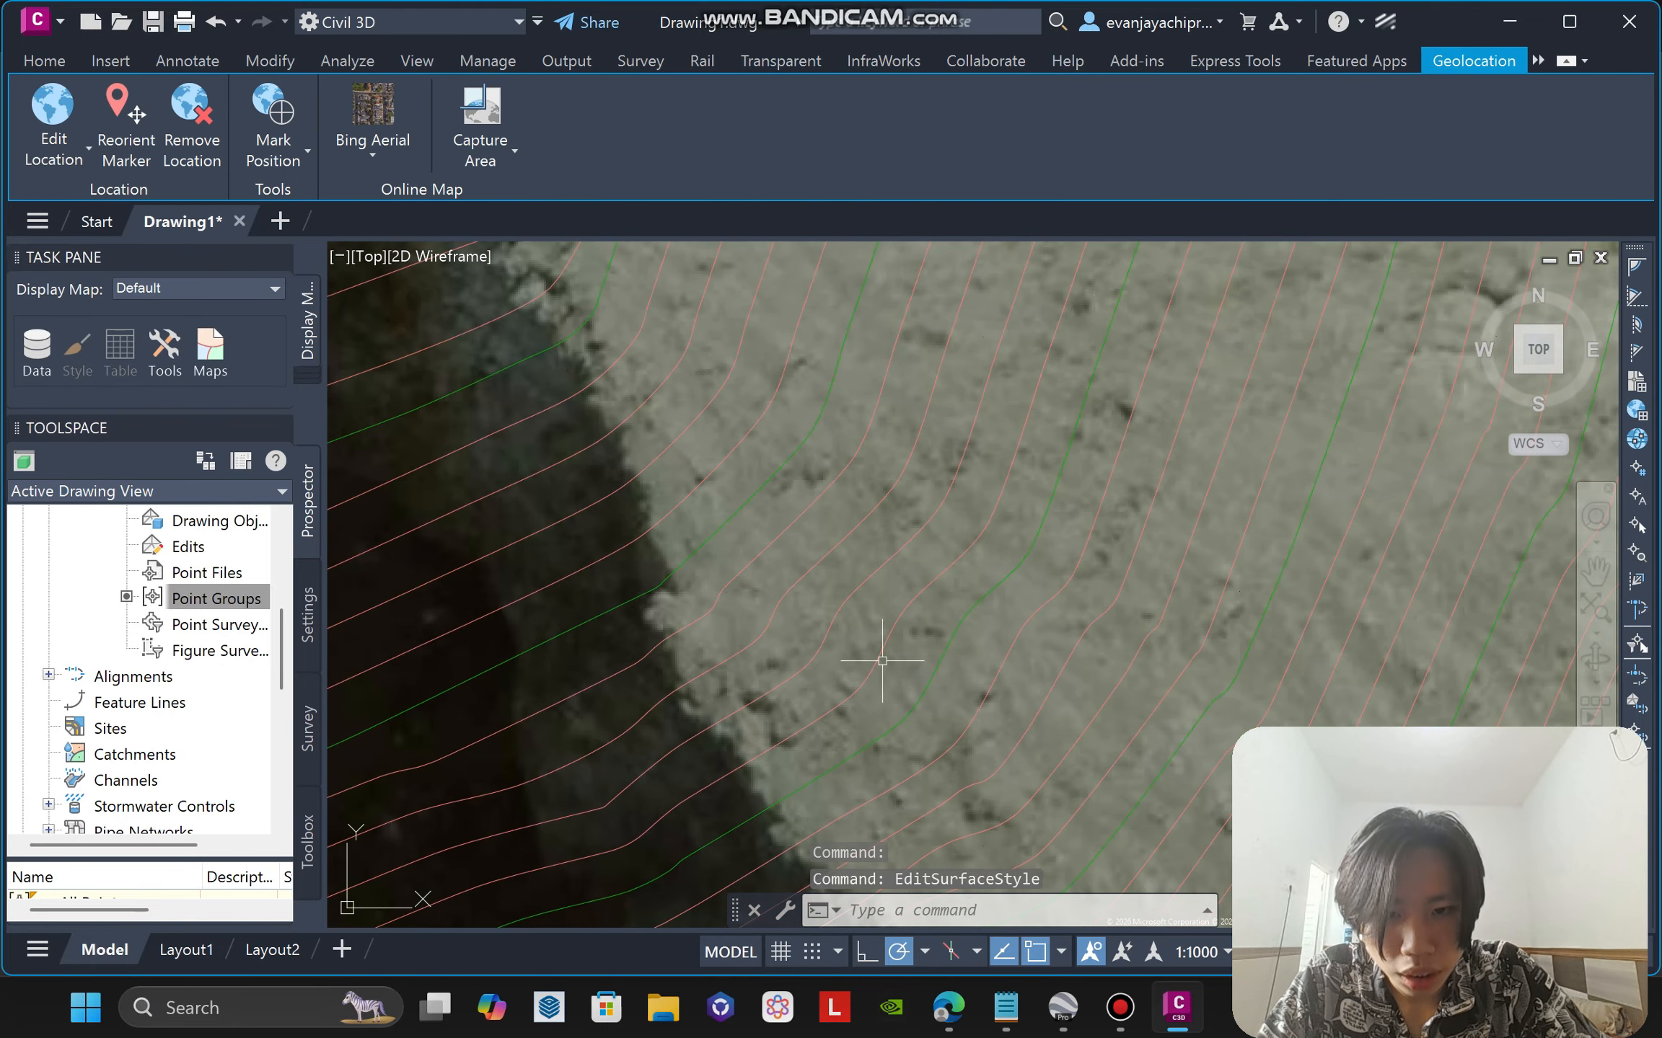
{"action": "scroll", "coordinate": [975, 571], "scroll_direction": "down", "scroll_amount": 8}
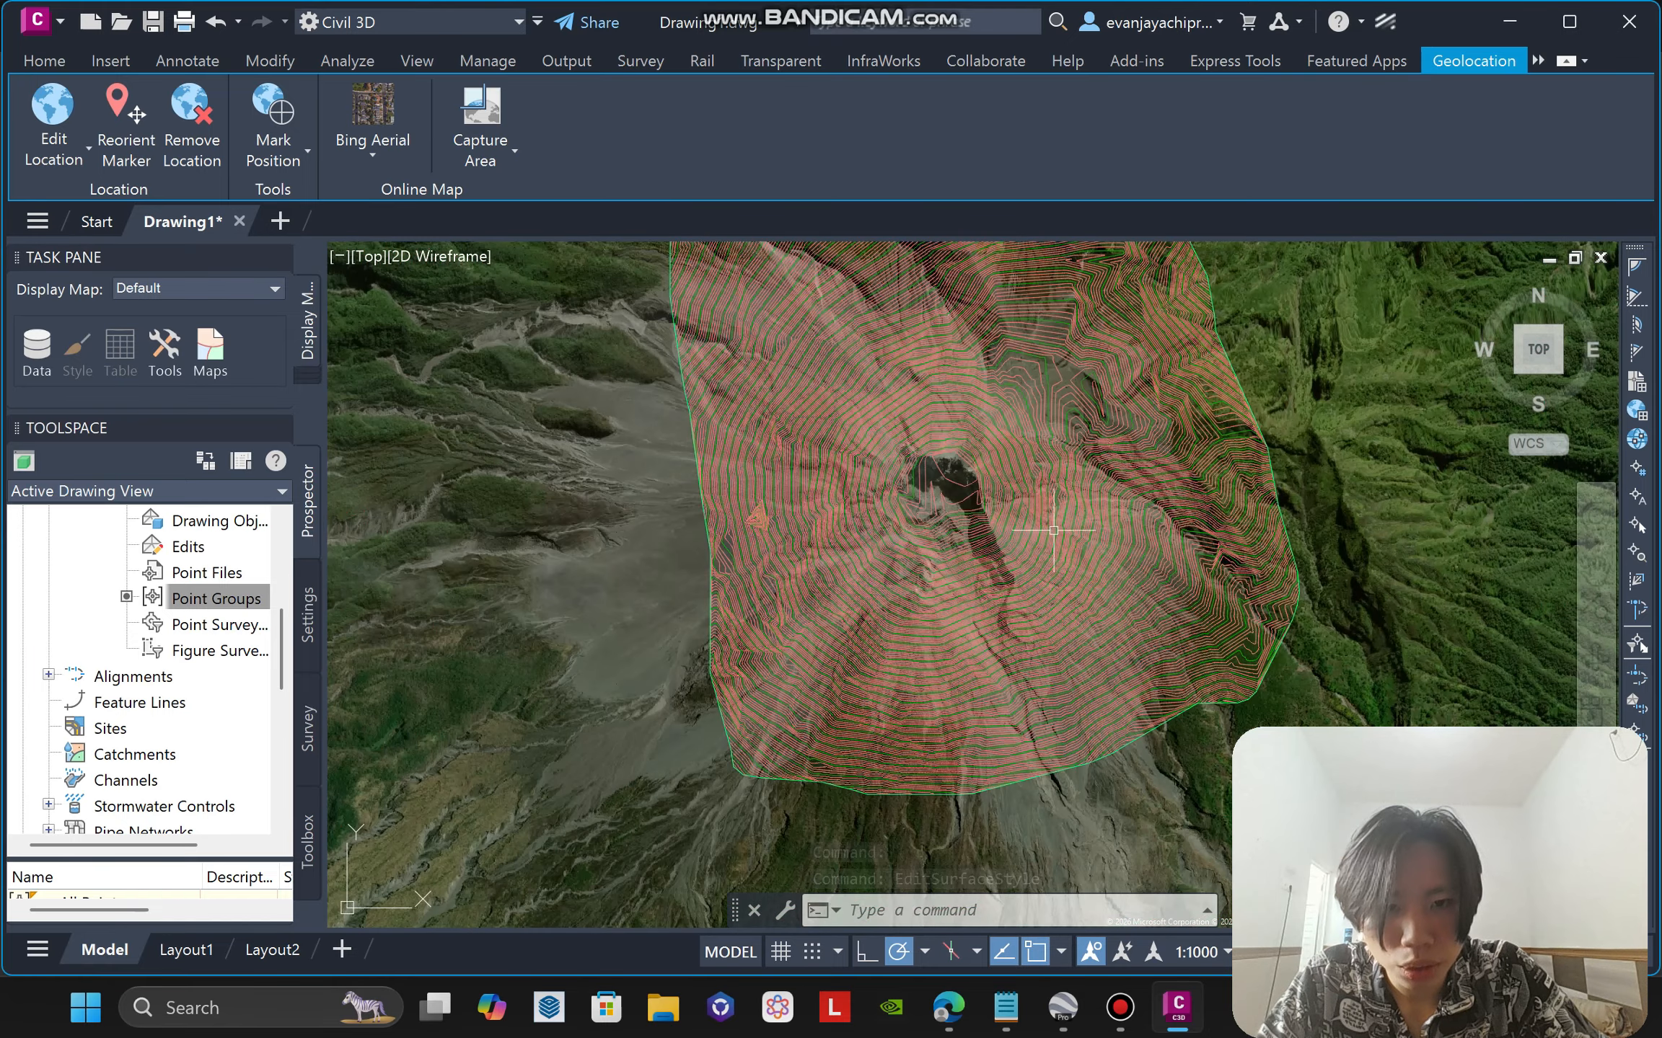
Lower the surface style's contour smoothing to the minimum, apply it, and compare the contours up close.
{"action": "left_click", "coordinate": [1071, 520]}
{"action": "right_click", "coordinate": [1071, 519]}
{"action": "left_click", "coordinate": [1154, 822]}
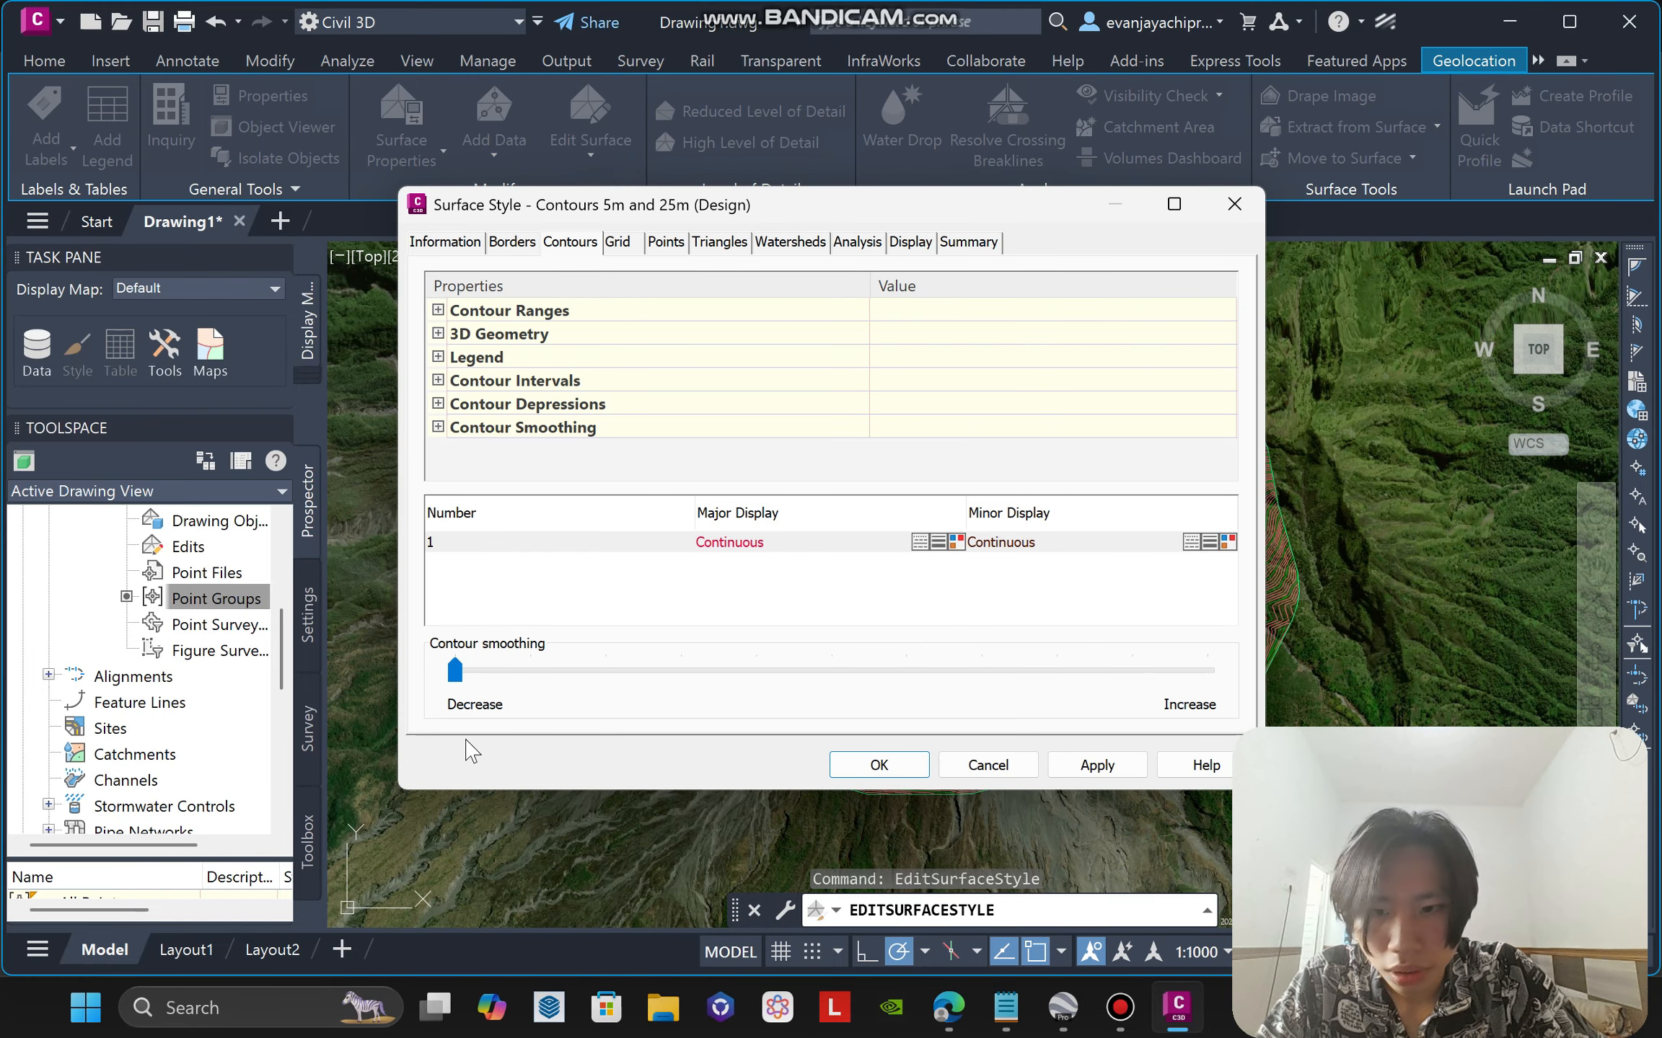
{"action": "left_click", "coordinate": [874, 763]}
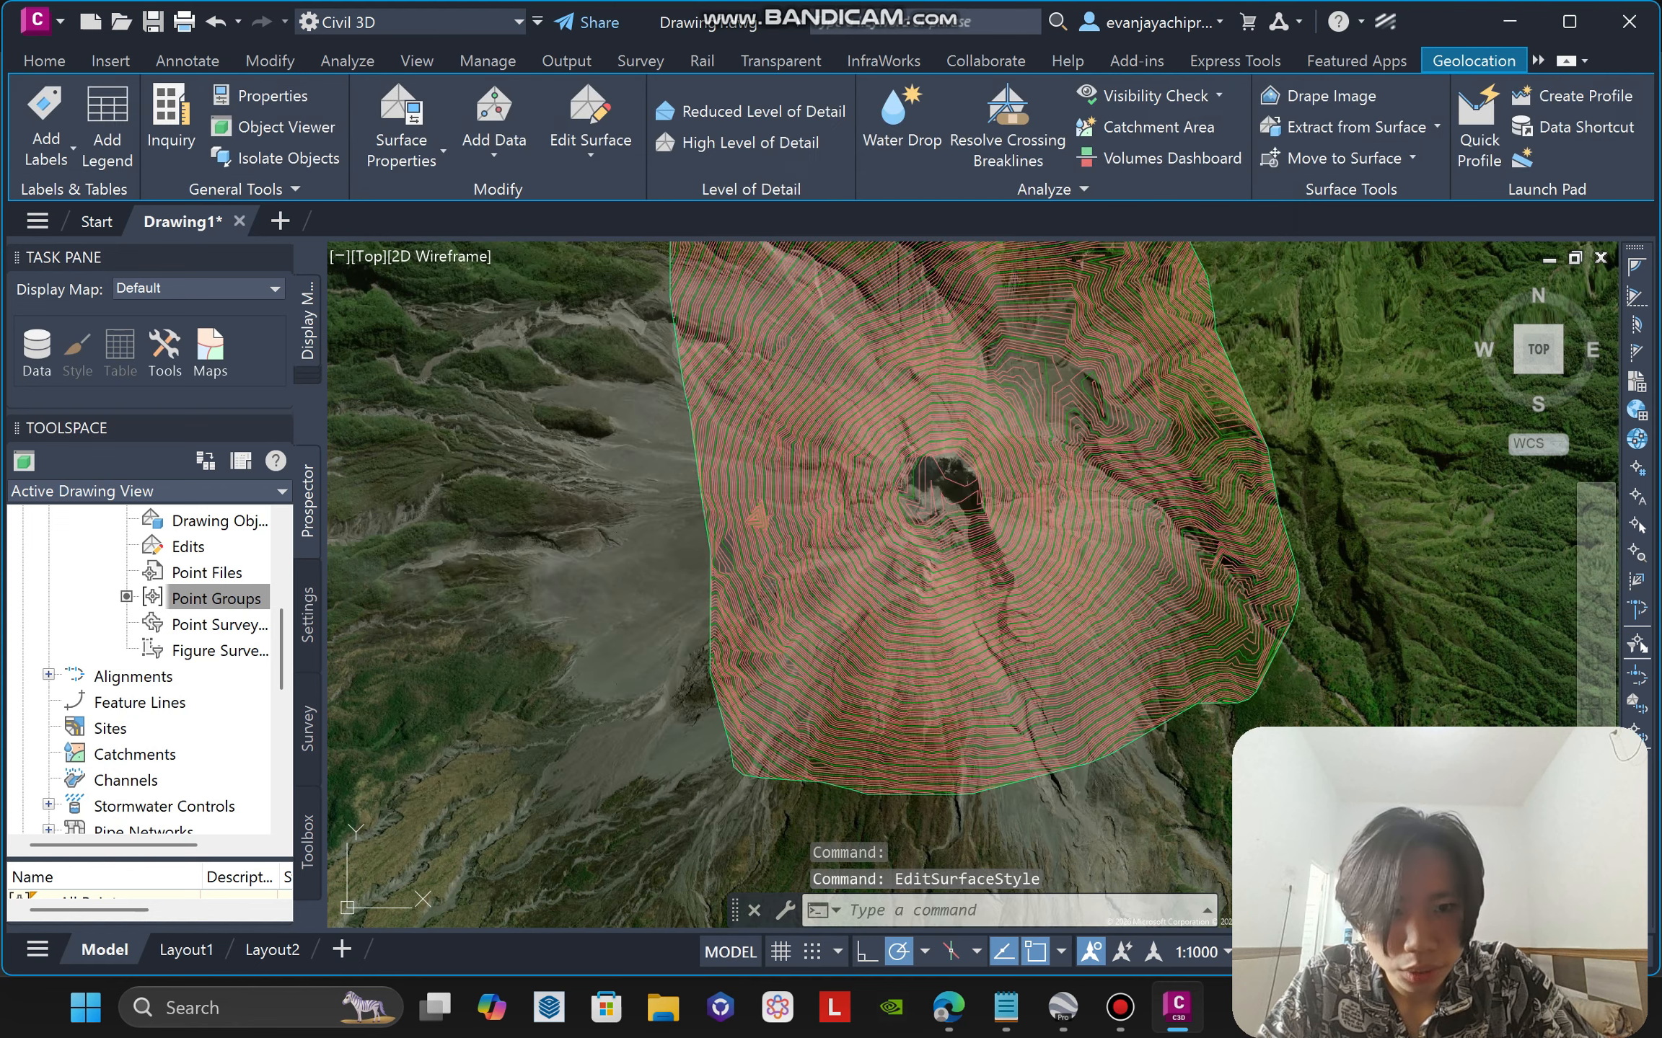
{"action": "key", "text": "Escape"}
{"action": "scroll", "coordinate": [1015, 440], "scroll_direction": "up", "scroll_amount": 10}
{"action": "scroll", "coordinate": [1025, 517], "scroll_direction": "down", "scroll_amount": 10}
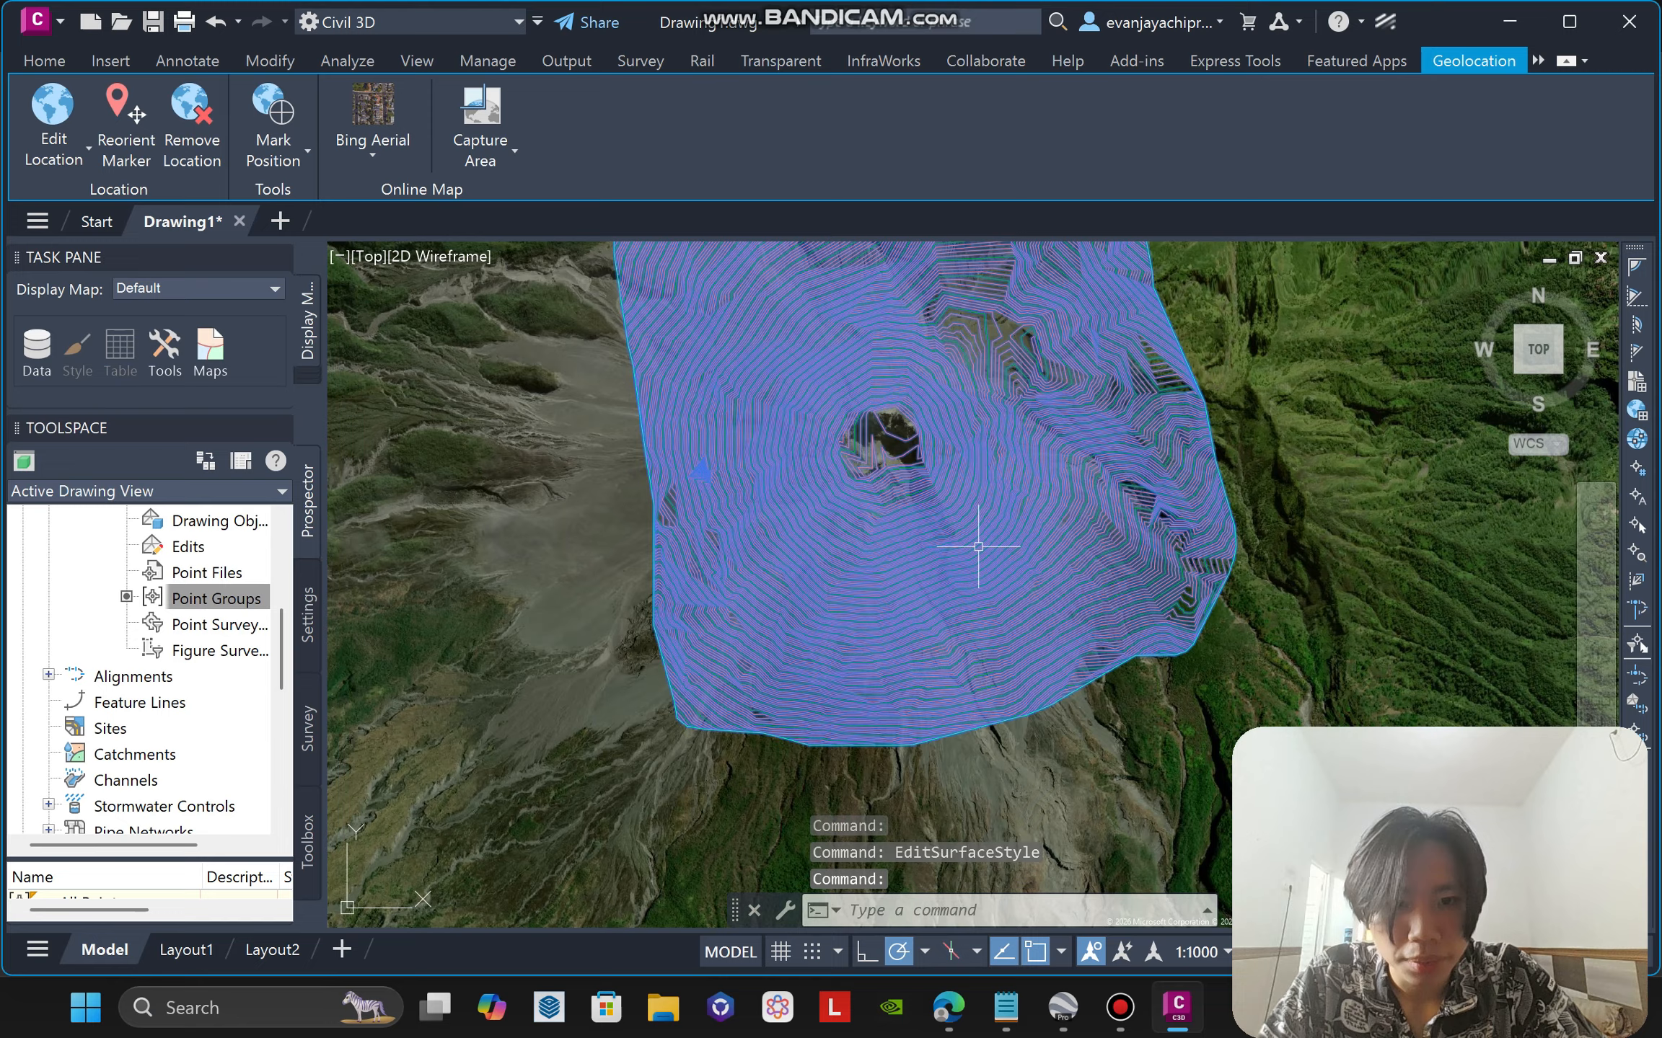
Edit the merapi surface's style again, set contour smoothing to the maximum, and inspect the contours beside the crater.
{"action": "left_click", "coordinate": [978, 546]}
{"action": "right_click", "coordinate": [999, 548]}
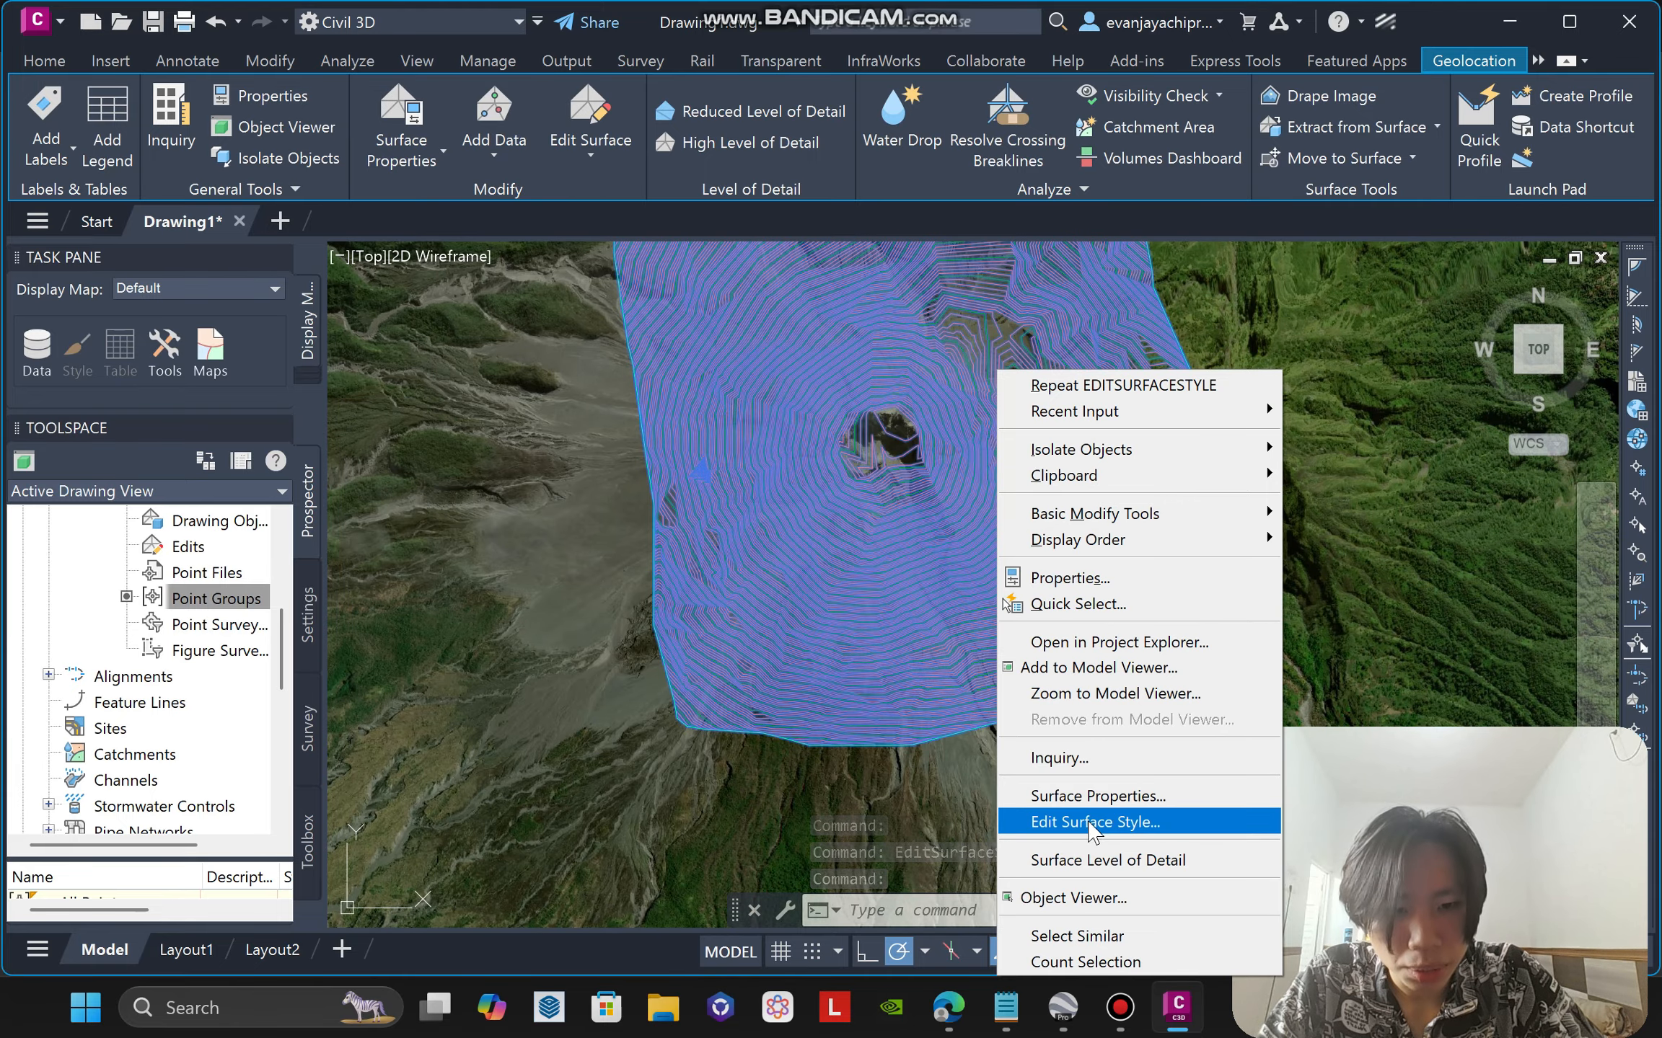
{"action": "left_click", "coordinate": [1095, 824]}
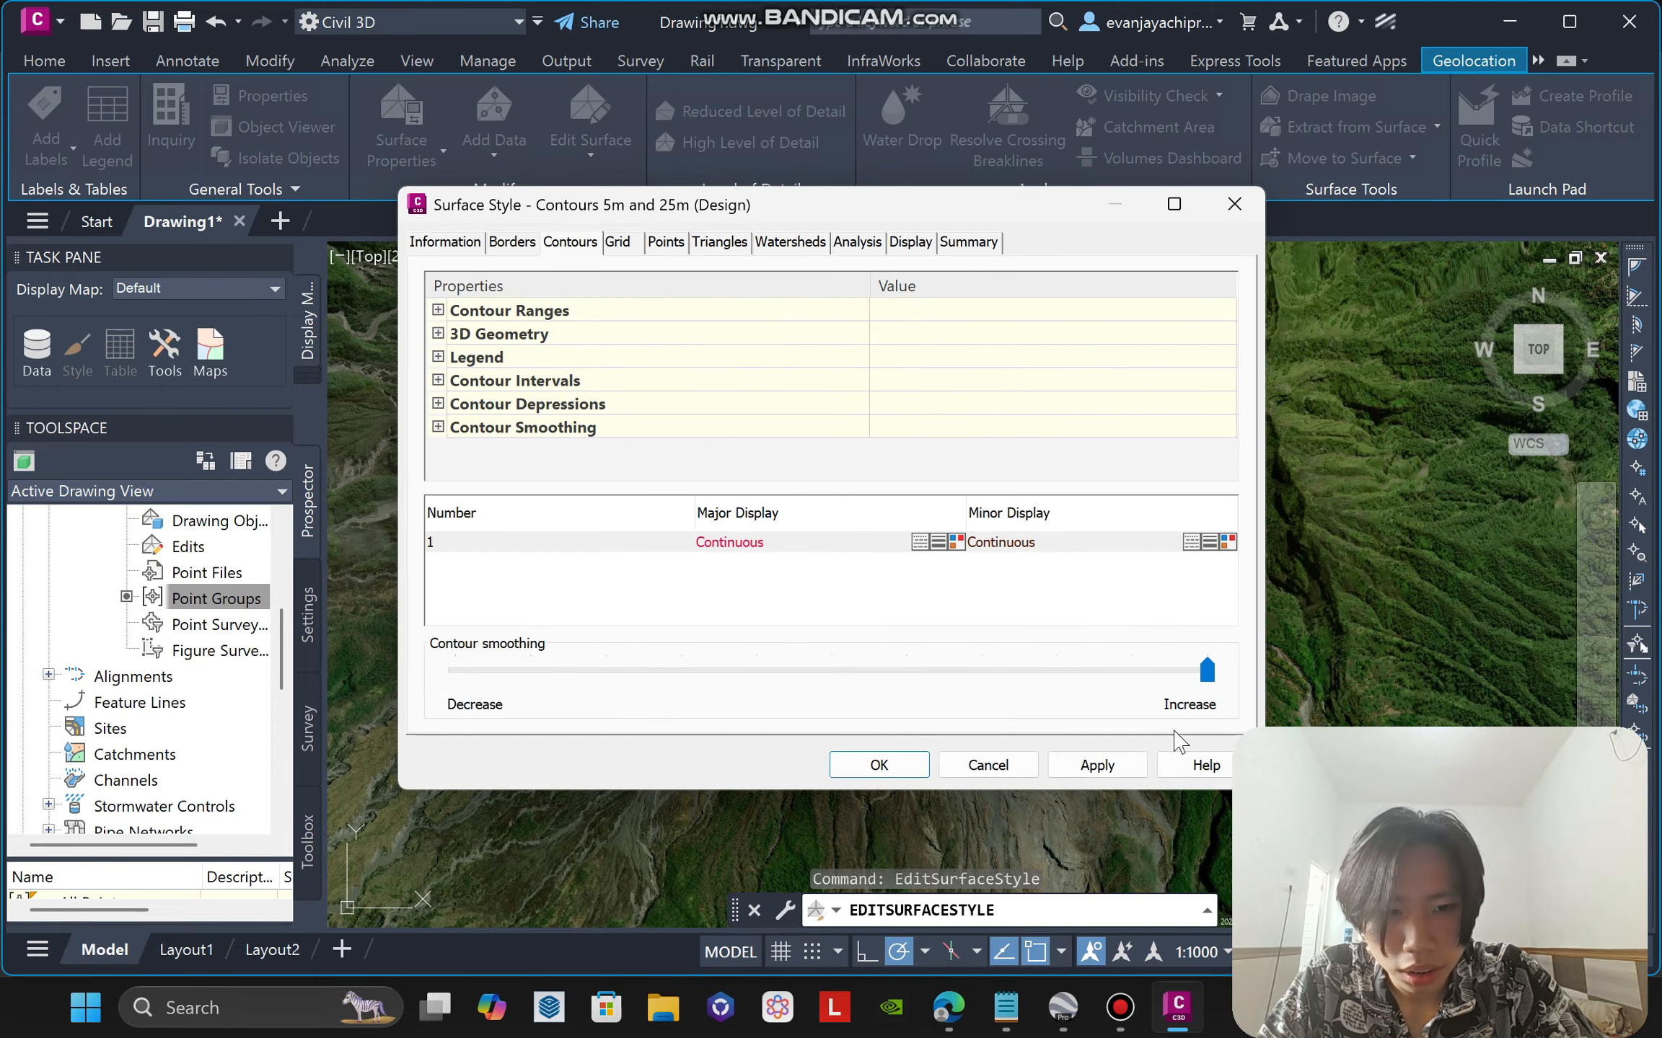
{"action": "left_click", "coordinate": [879, 764]}
{"action": "scroll", "coordinate": [906, 455], "scroll_direction": "up", "scroll_amount": 5}
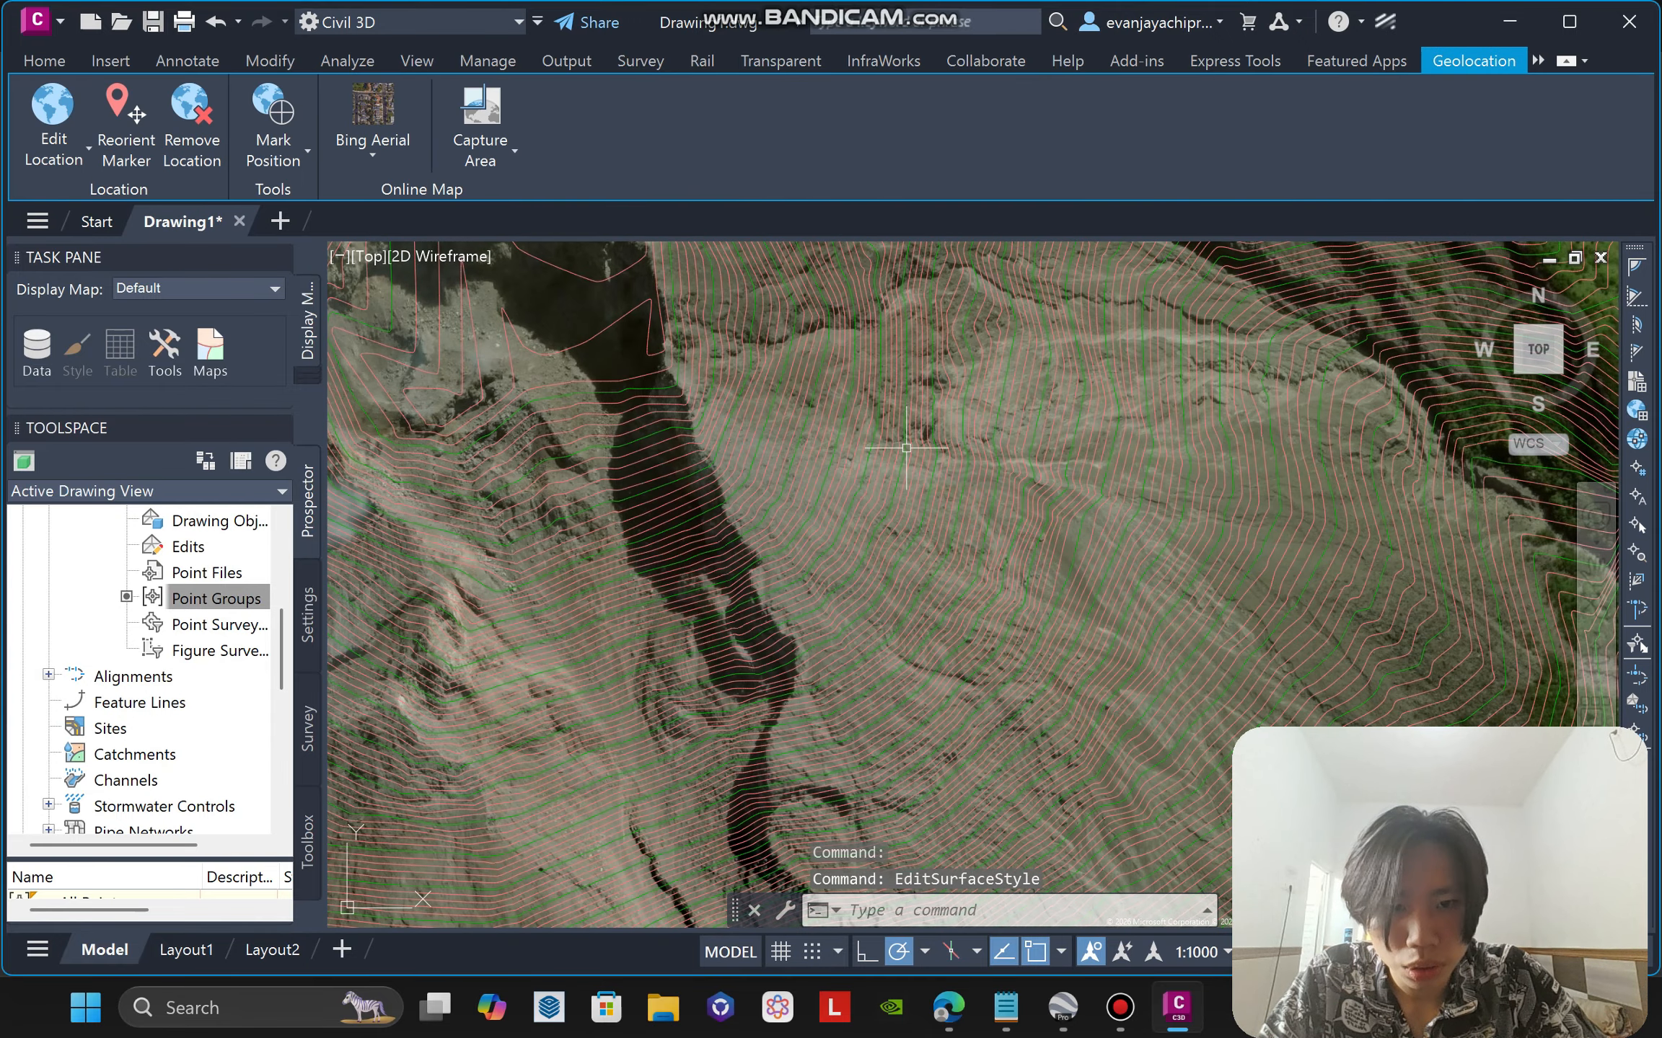
{"action": "scroll", "coordinate": [906, 480], "scroll_direction": "up", "scroll_amount": 3}
{"action": "scroll", "coordinate": [907, 480], "scroll_direction": "down", "scroll_amount": 8}
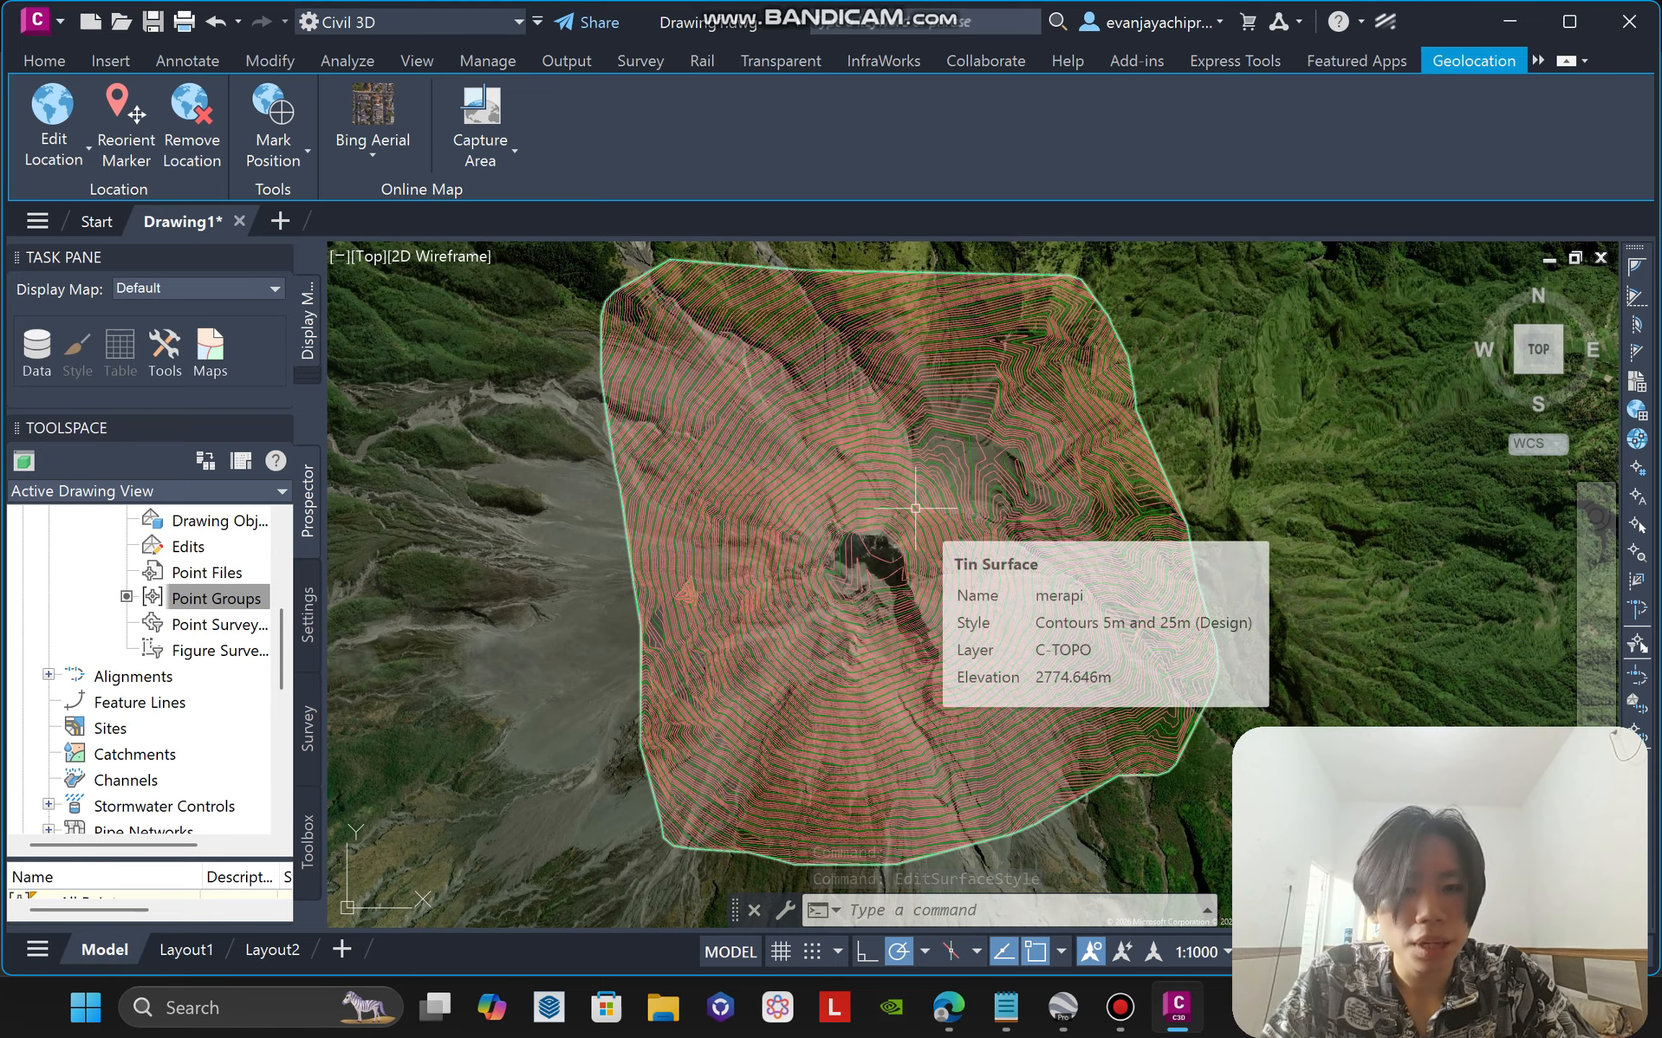
Add single contour labels one by one to a row of contours on the slope just east of the crater.
{"action": "scroll", "coordinate": [916, 533], "scroll_direction": "up", "scroll_amount": 10}
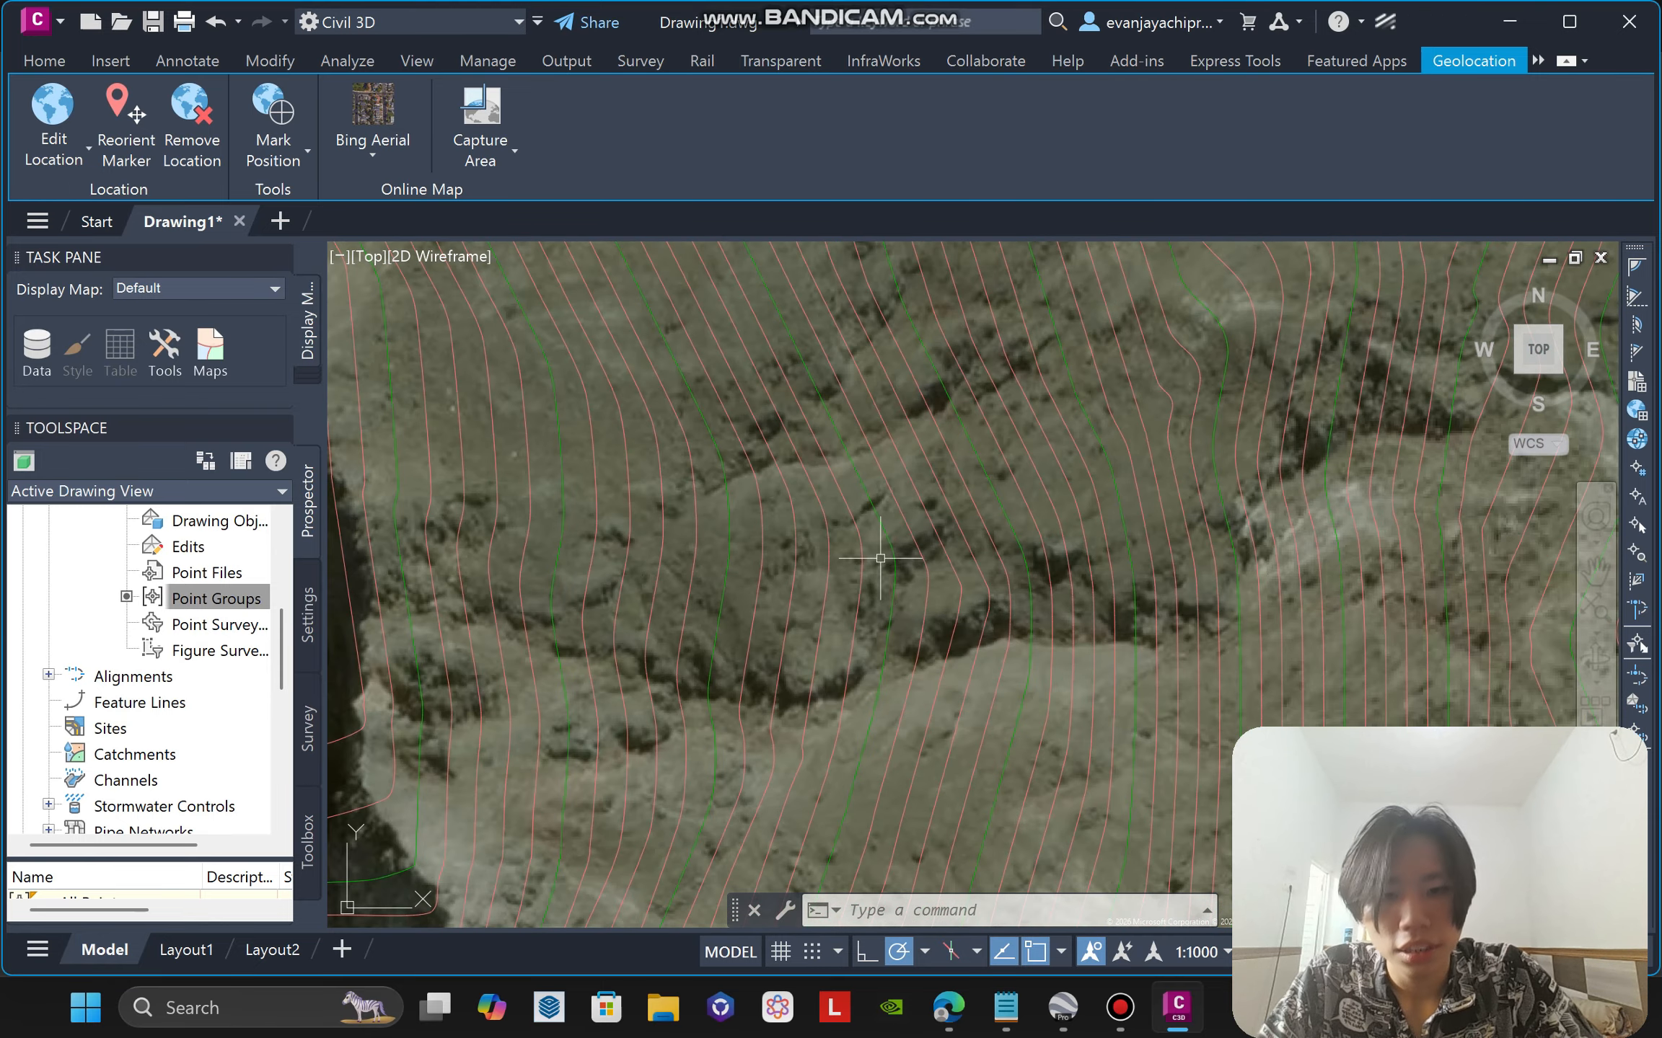
{"action": "scroll", "coordinate": [880, 557], "scroll_direction": "up", "scroll_amount": 2}
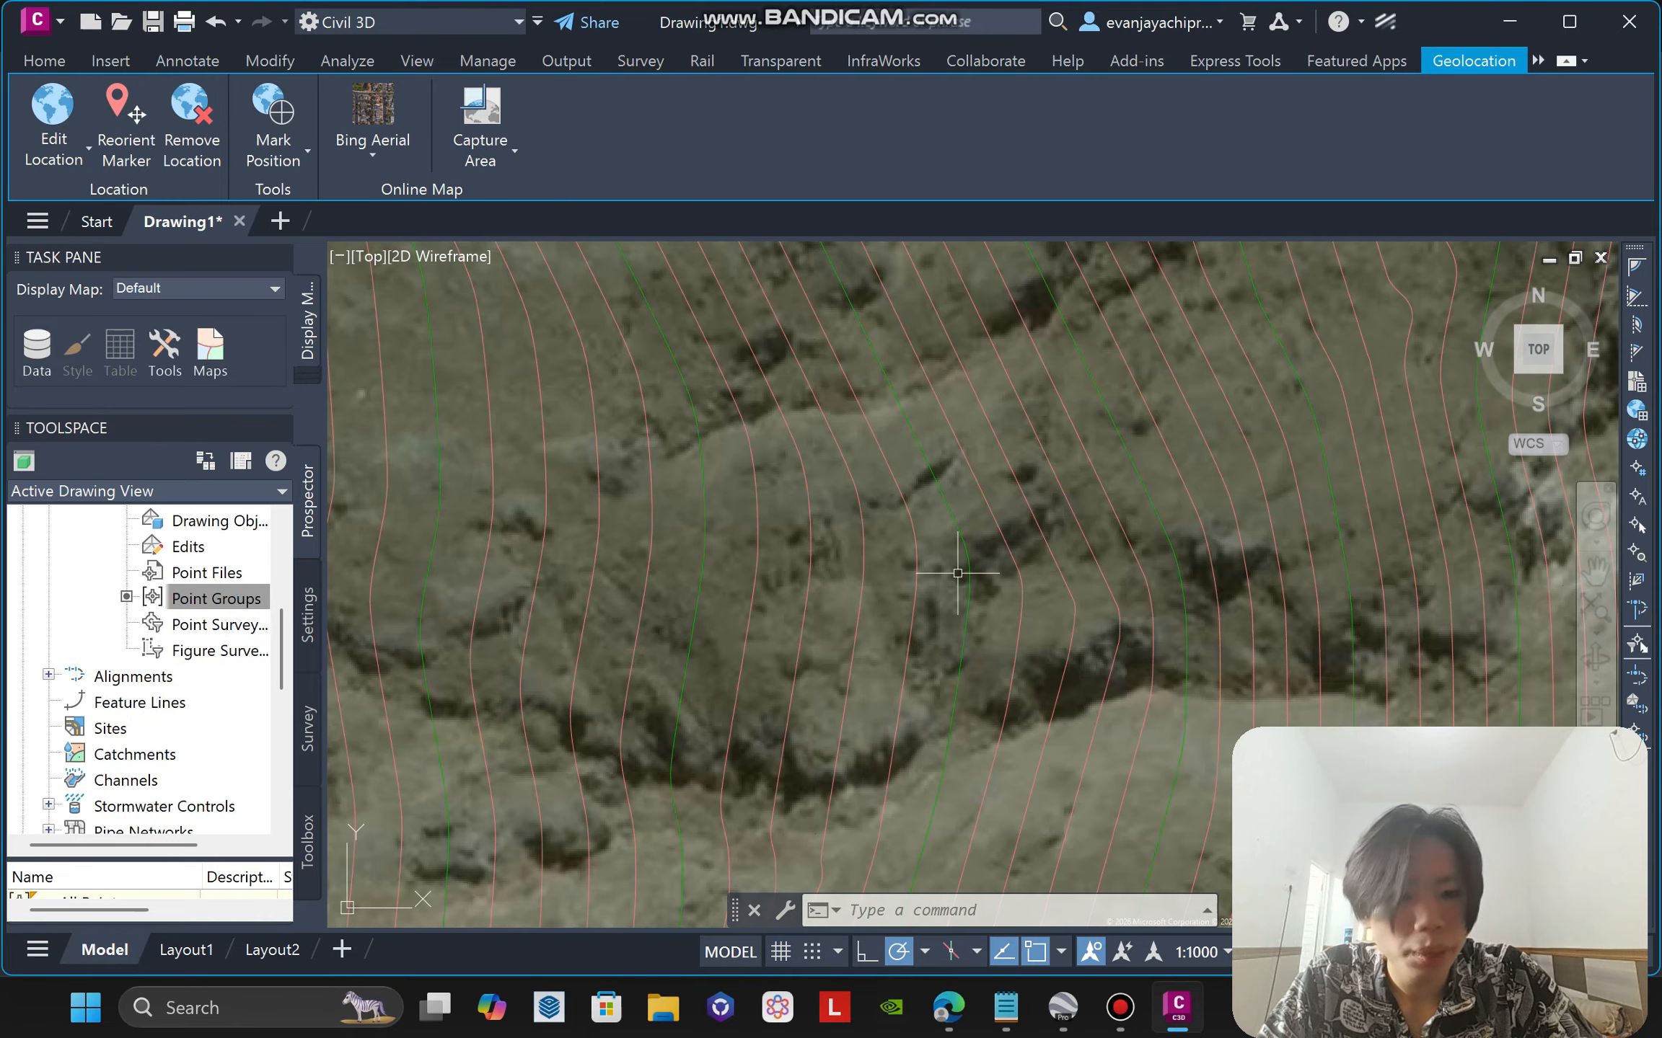
{"action": "scroll", "coordinate": [1009, 610], "scroll_direction": "down", "scroll_amount": 5}
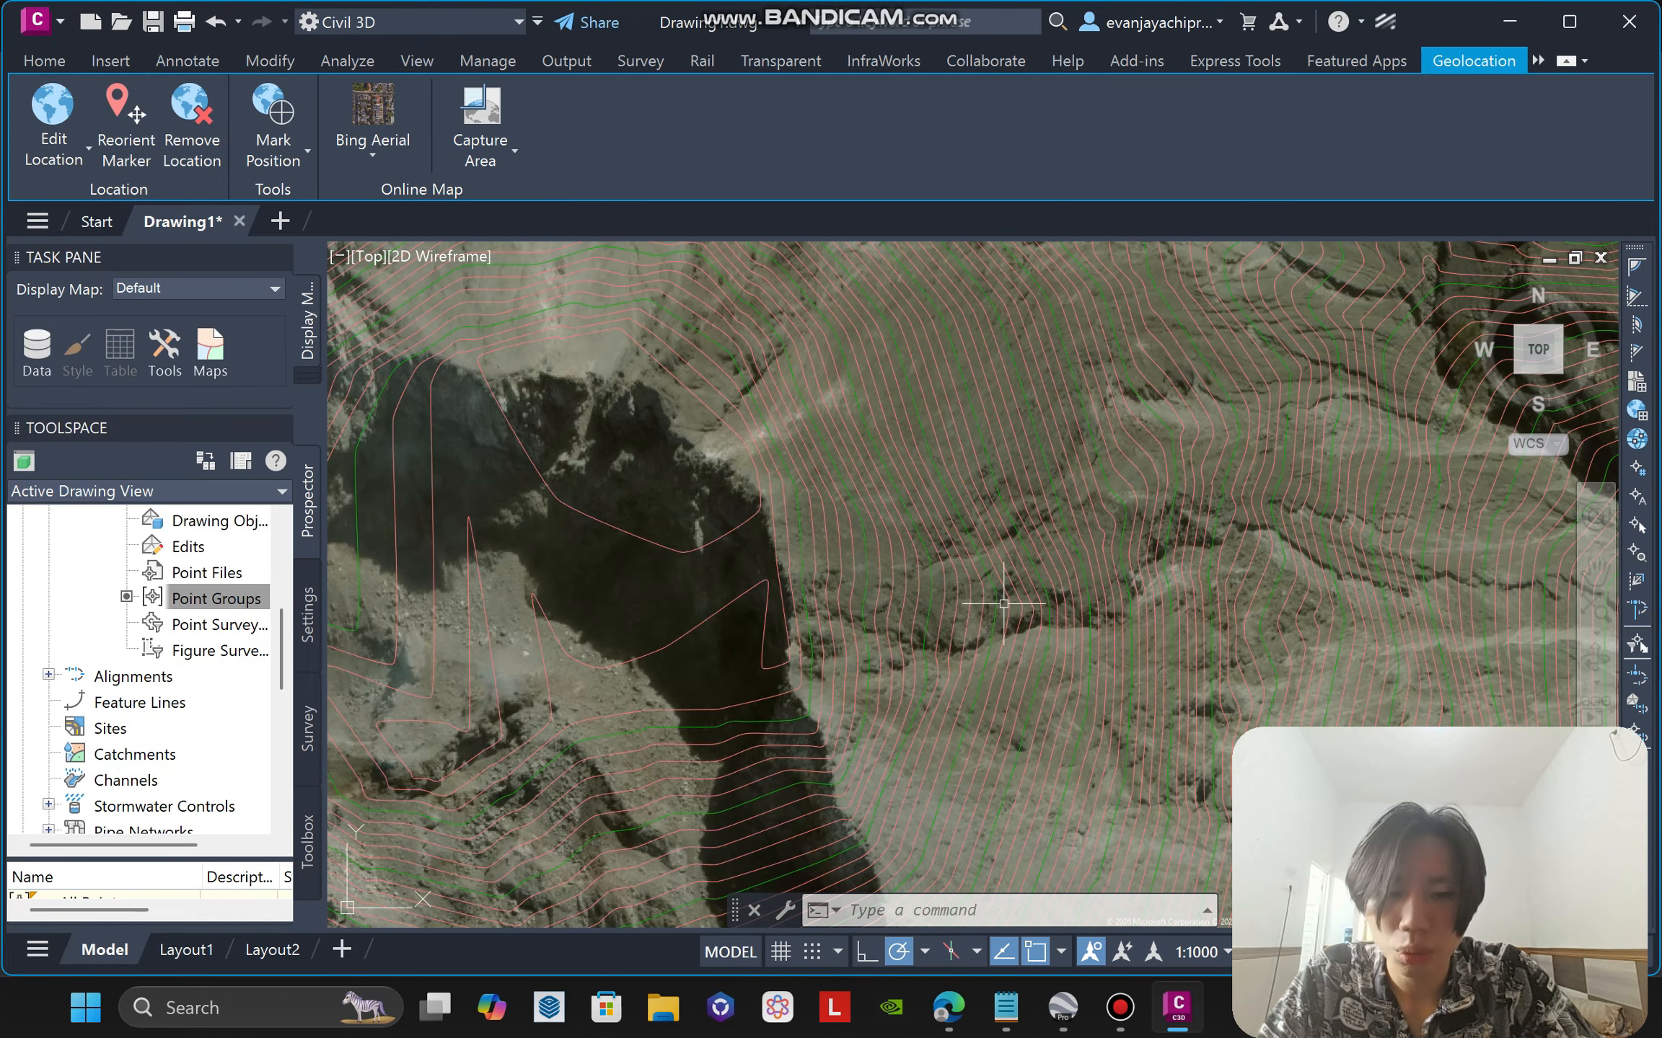
{"action": "scroll", "coordinate": [1008, 605], "scroll_direction": "up", "scroll_amount": 2}
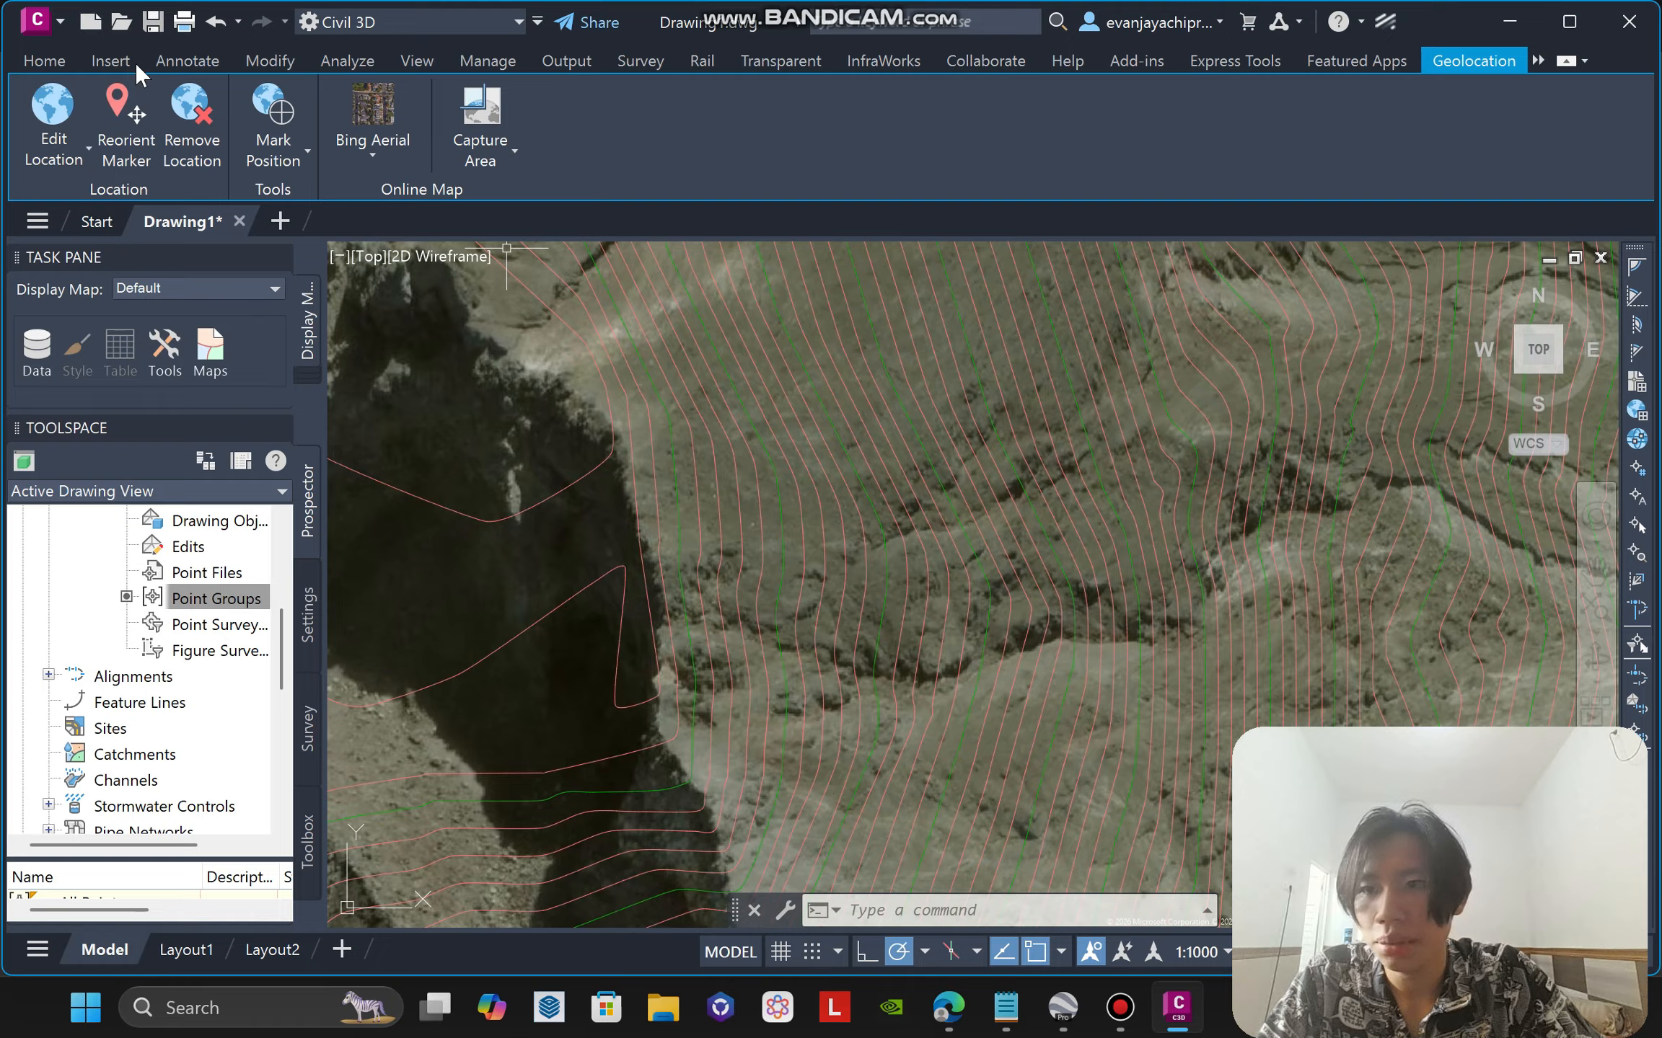
{"action": "left_click", "coordinate": [199, 61]}
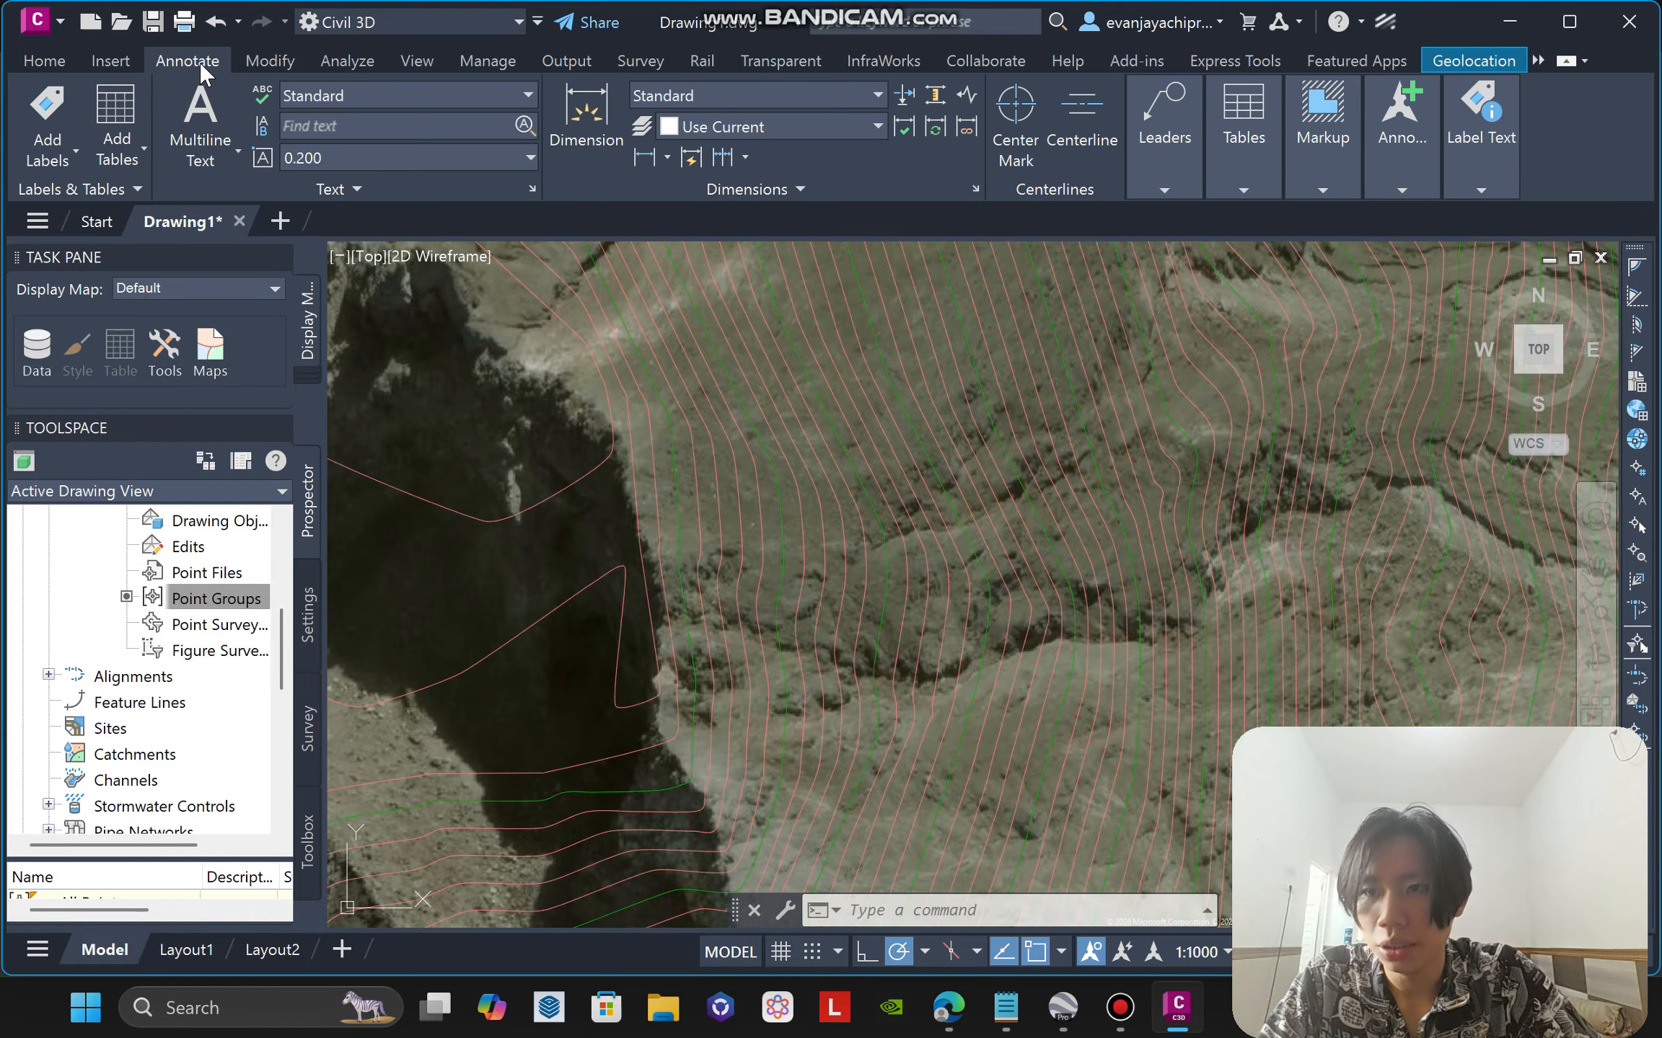
{"action": "left_click", "coordinate": [52, 152]}
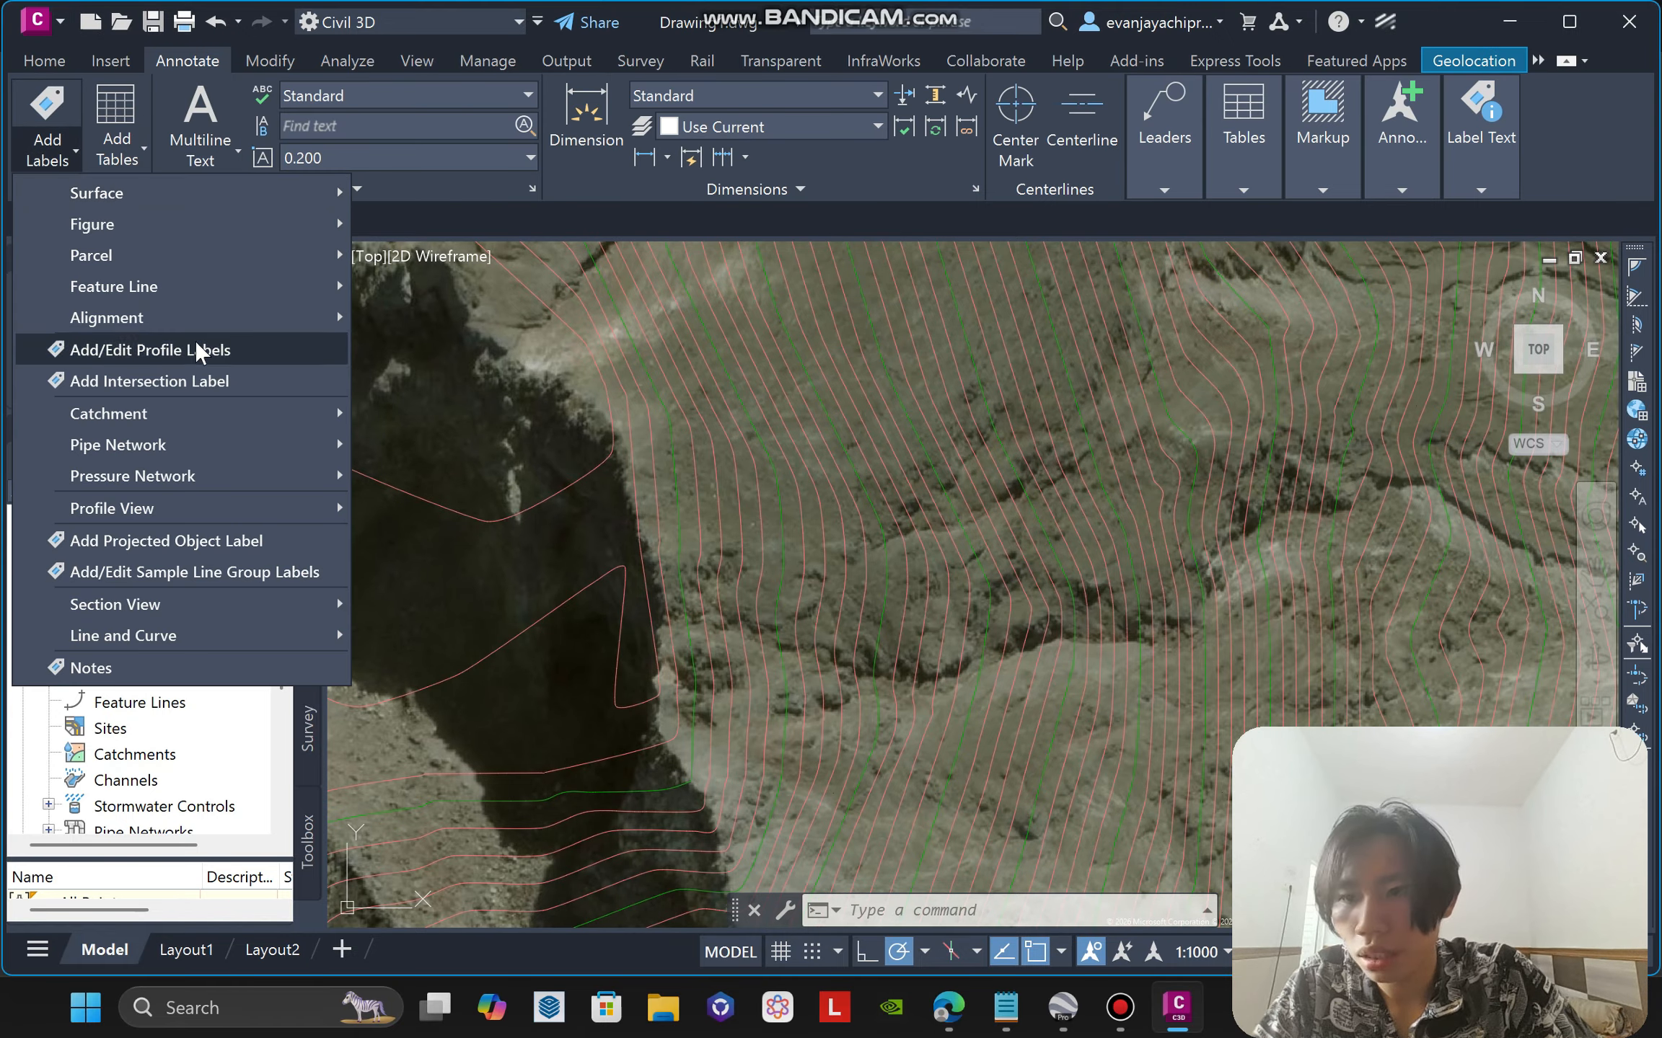
{"action": "mouse_move", "coordinate": [216, 195]}
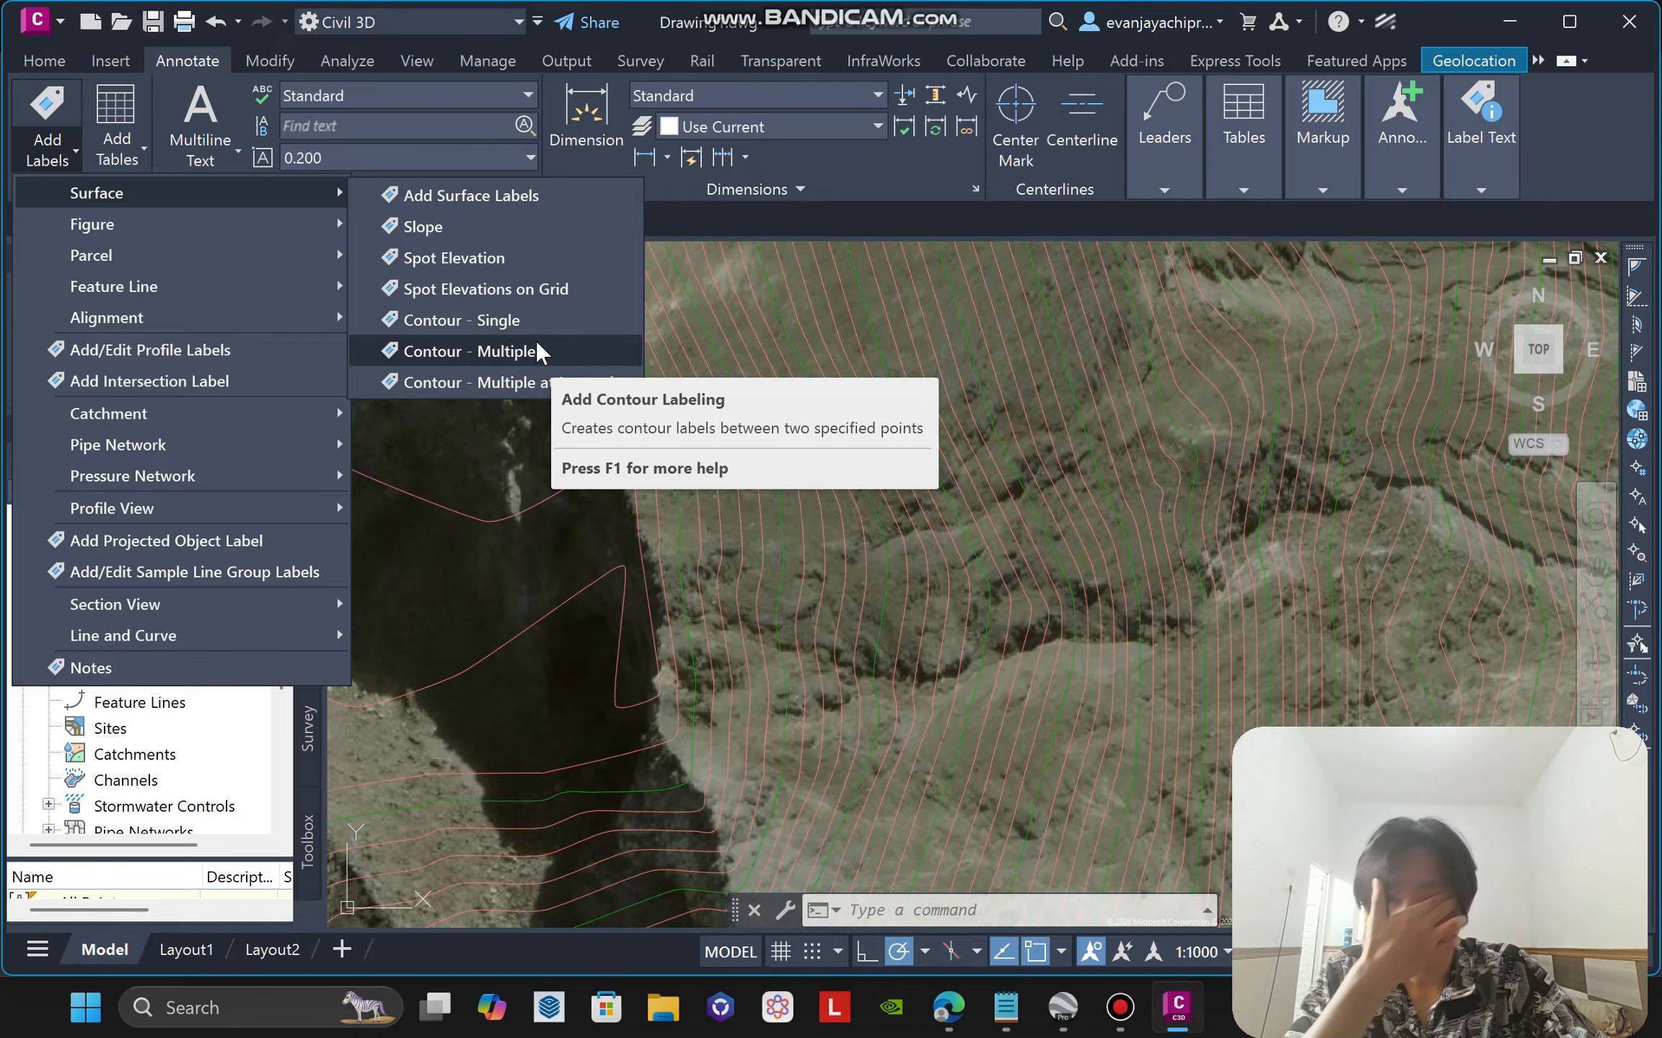
{"action": "left_click", "coordinate": [540, 321]}
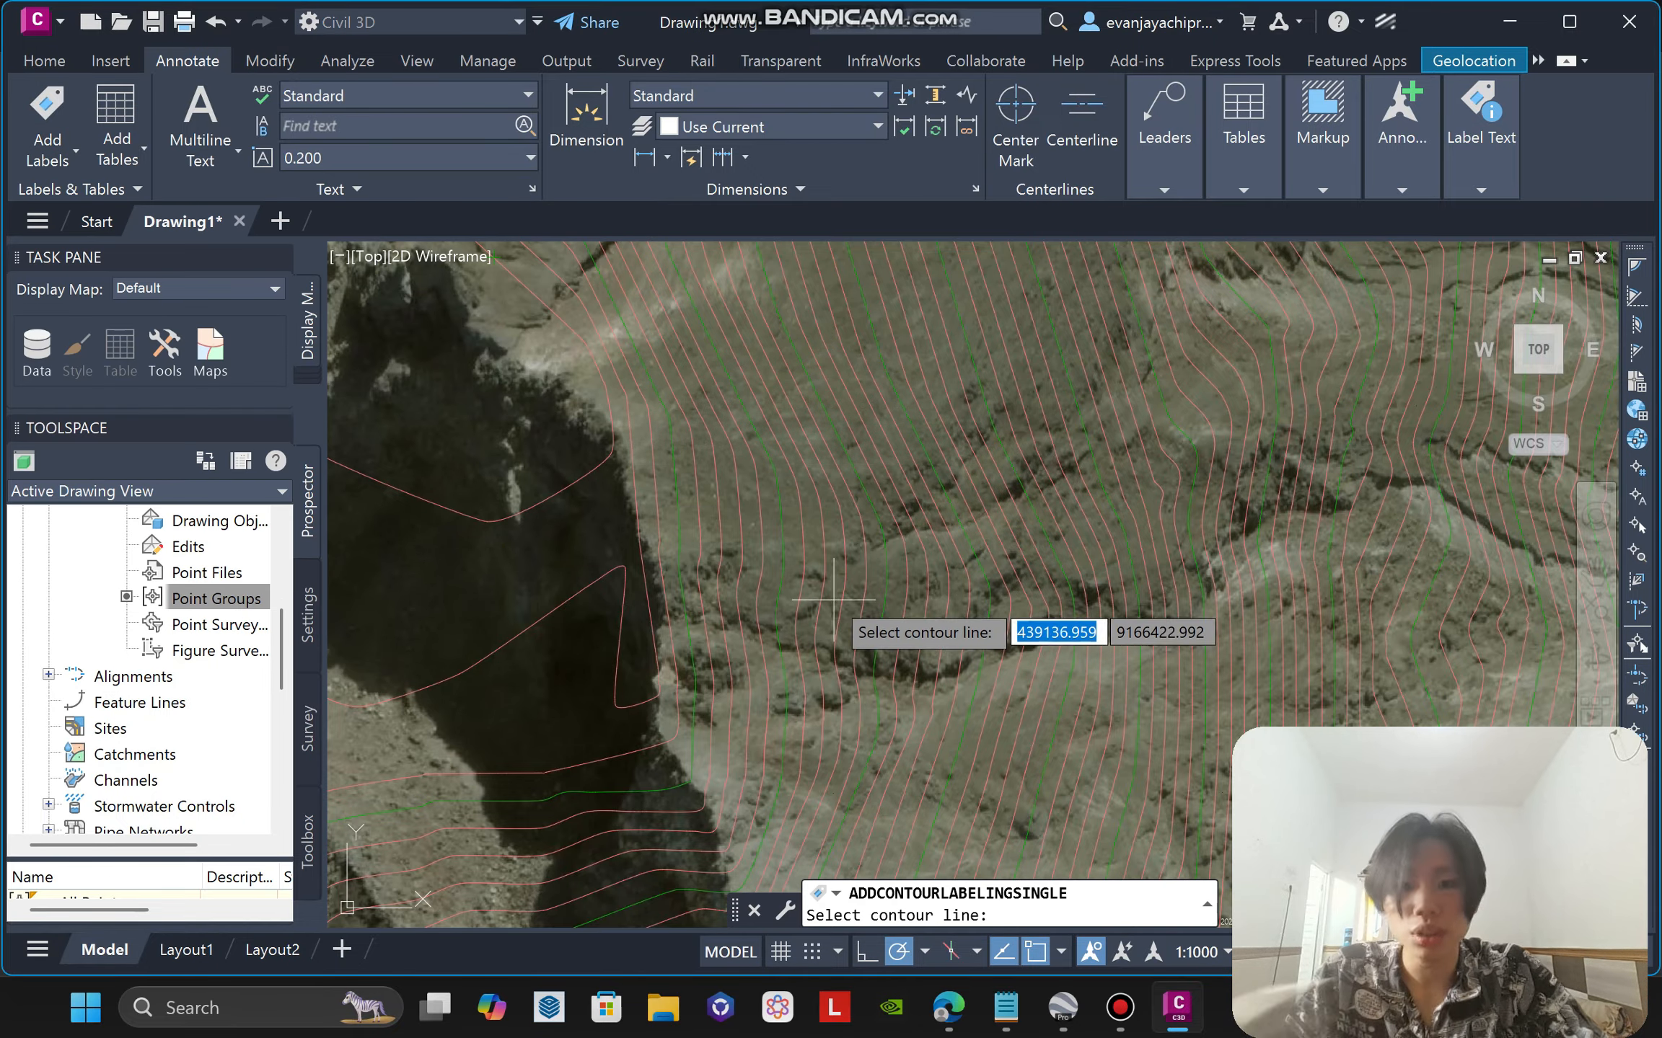
{"action": "scroll", "coordinate": [834, 598], "scroll_direction": "up", "scroll_amount": 4}
{"action": "left_click", "coordinate": [752, 570]}
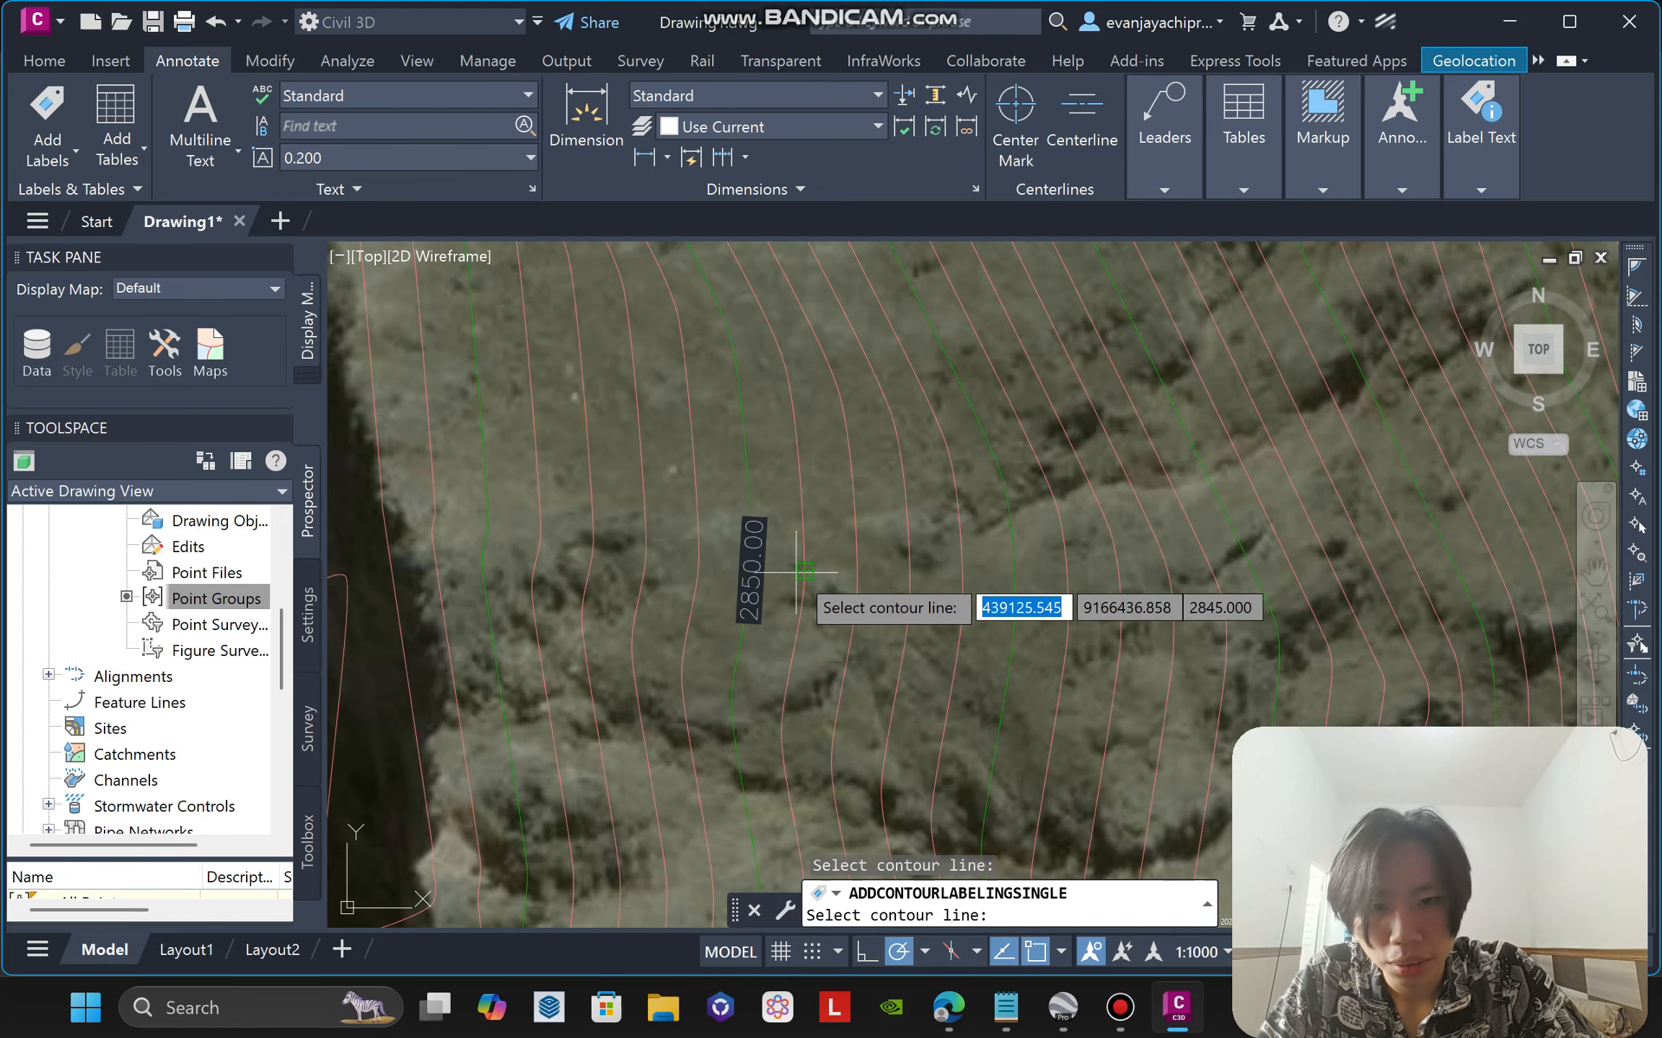
{"action": "left_click", "coordinate": [804, 571]}
{"action": "left_click", "coordinate": [856, 580]}
{"action": "left_click", "coordinate": [910, 580]}
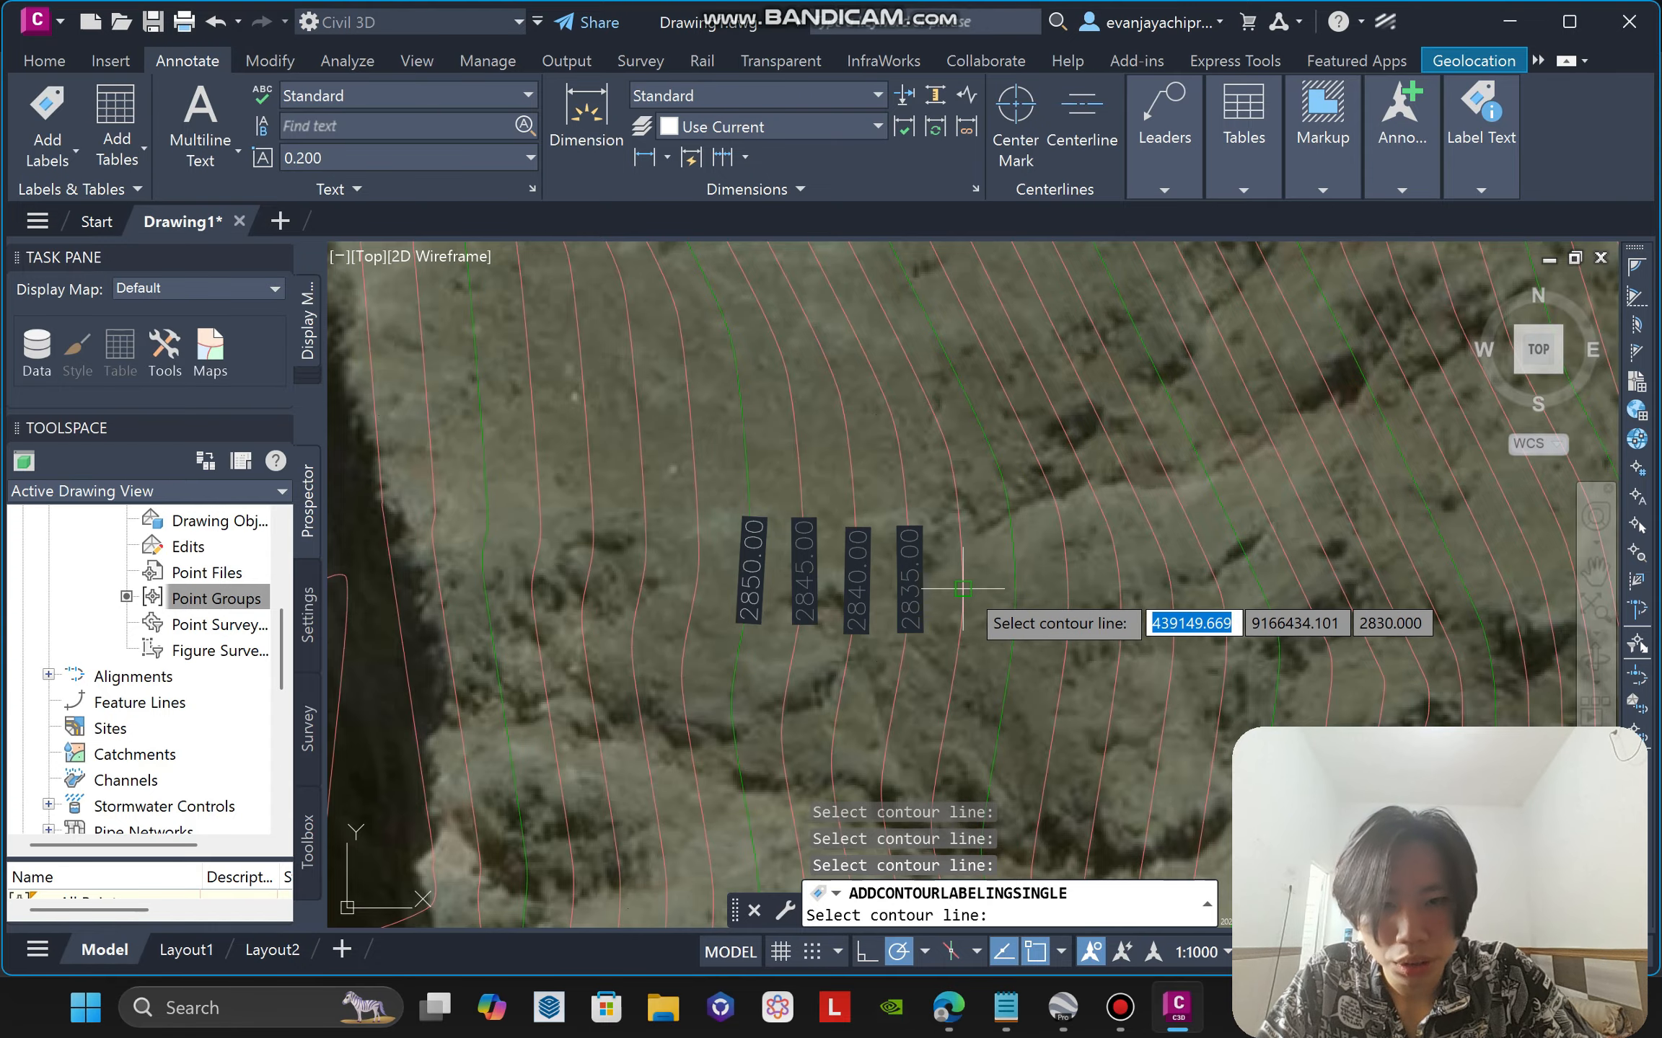
{"action": "left_click", "coordinate": [1017, 595]}
{"action": "left_click", "coordinate": [1120, 595]}
{"action": "left_click", "coordinate": [1175, 613]}
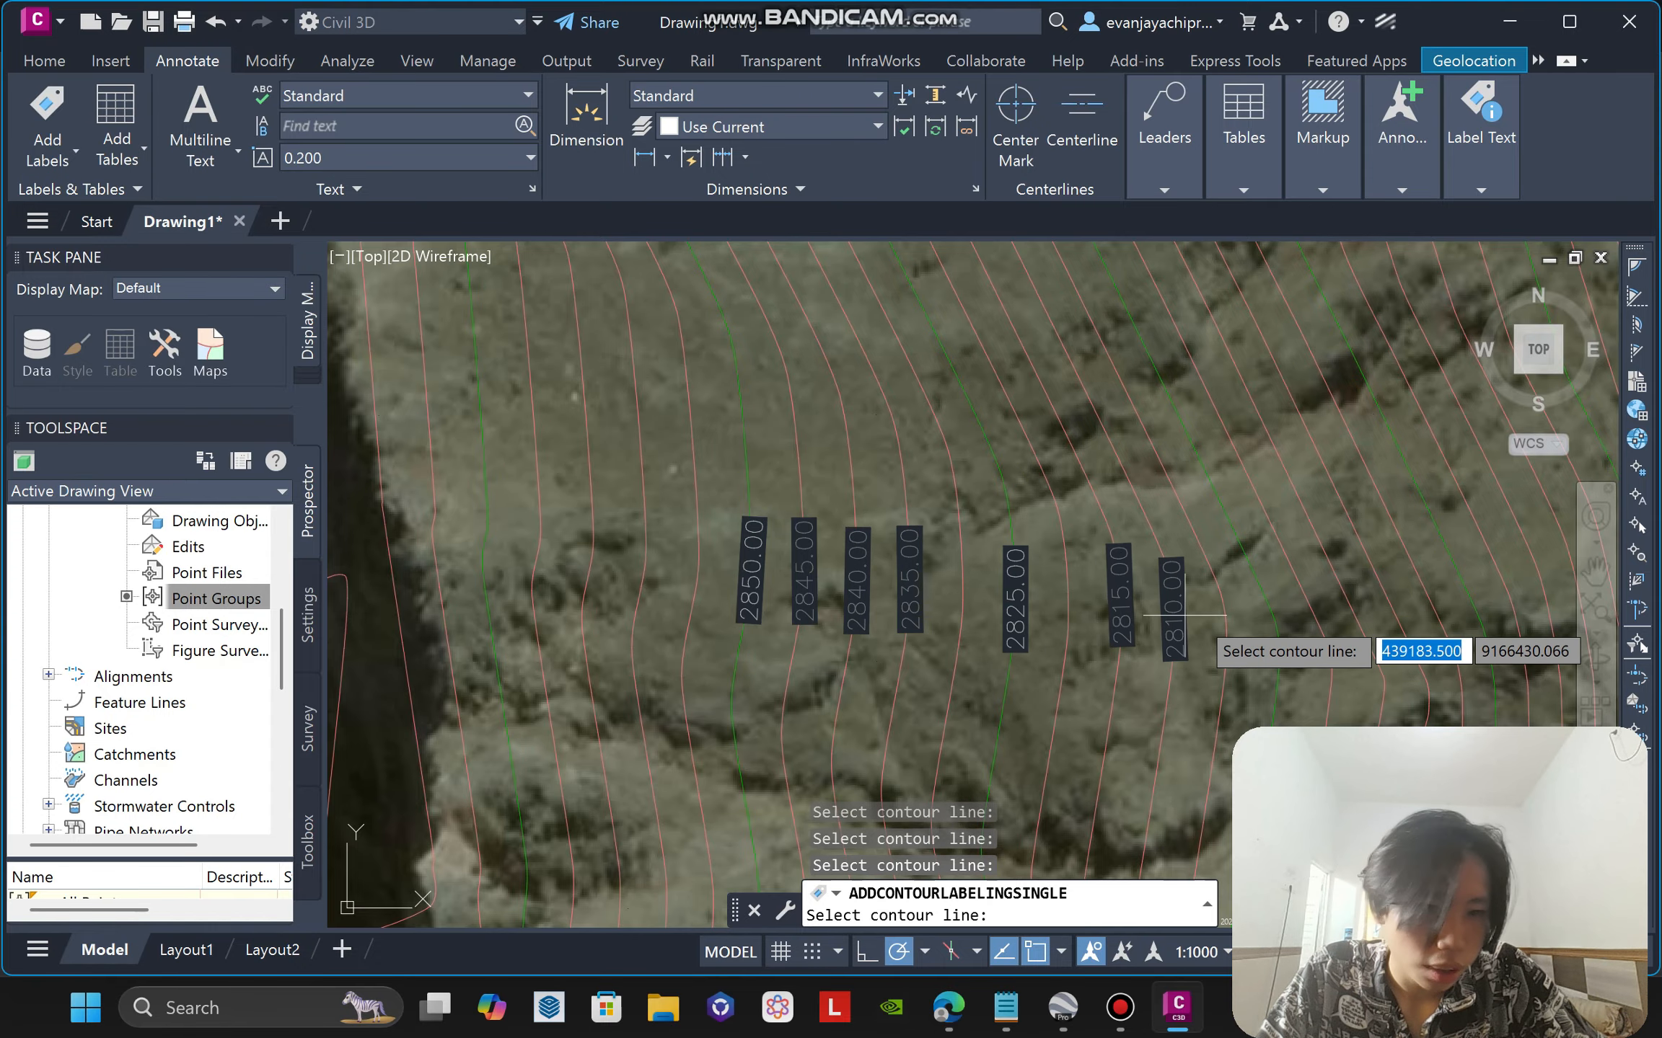
Add multiple contour labels along a line about 1179 m long from the crater's east rim towards the surface's eastern edge.
{"action": "scroll", "coordinate": [1179, 591], "scroll_direction": "down", "scroll_amount": 6}
{"action": "scroll", "coordinate": [952, 577], "scroll_direction": "up", "scroll_amount": 2}
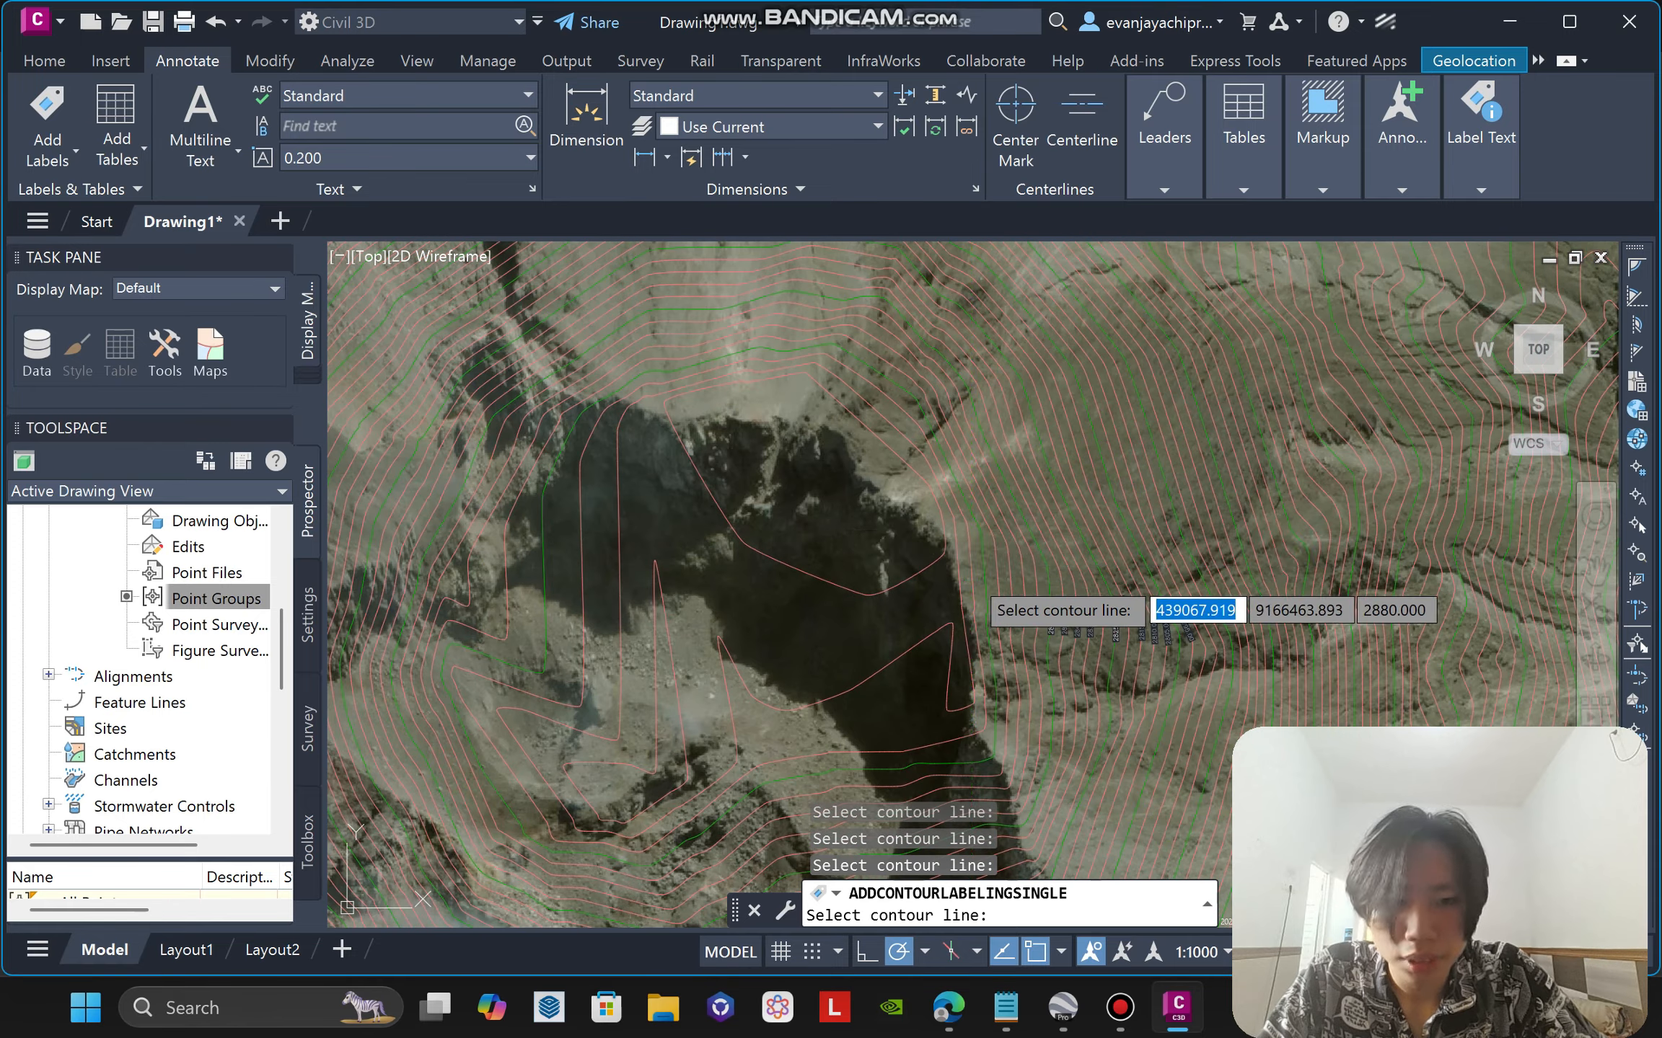
{"action": "left_click", "coordinate": [47, 155]}
{"action": "mouse_move", "coordinate": [216, 194]}
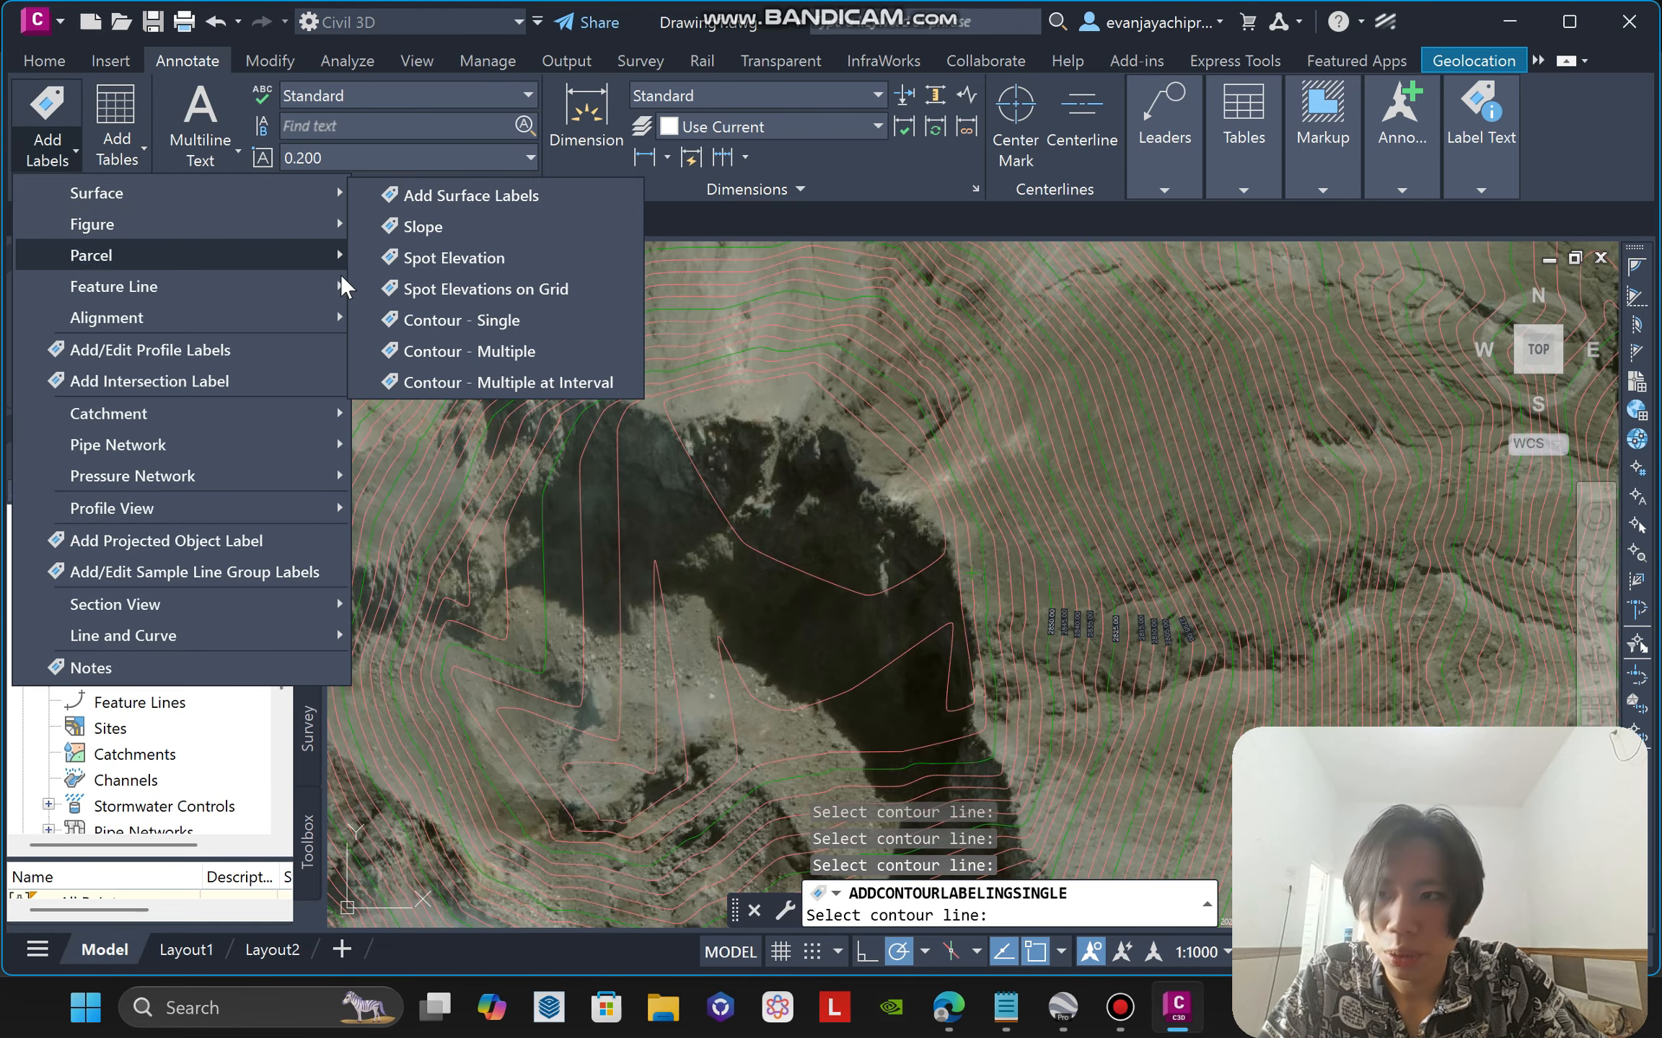
{"action": "left_click", "coordinate": [505, 351]}
{"action": "scroll", "coordinate": [957, 555], "scroll_direction": "up", "scroll_amount": 2}
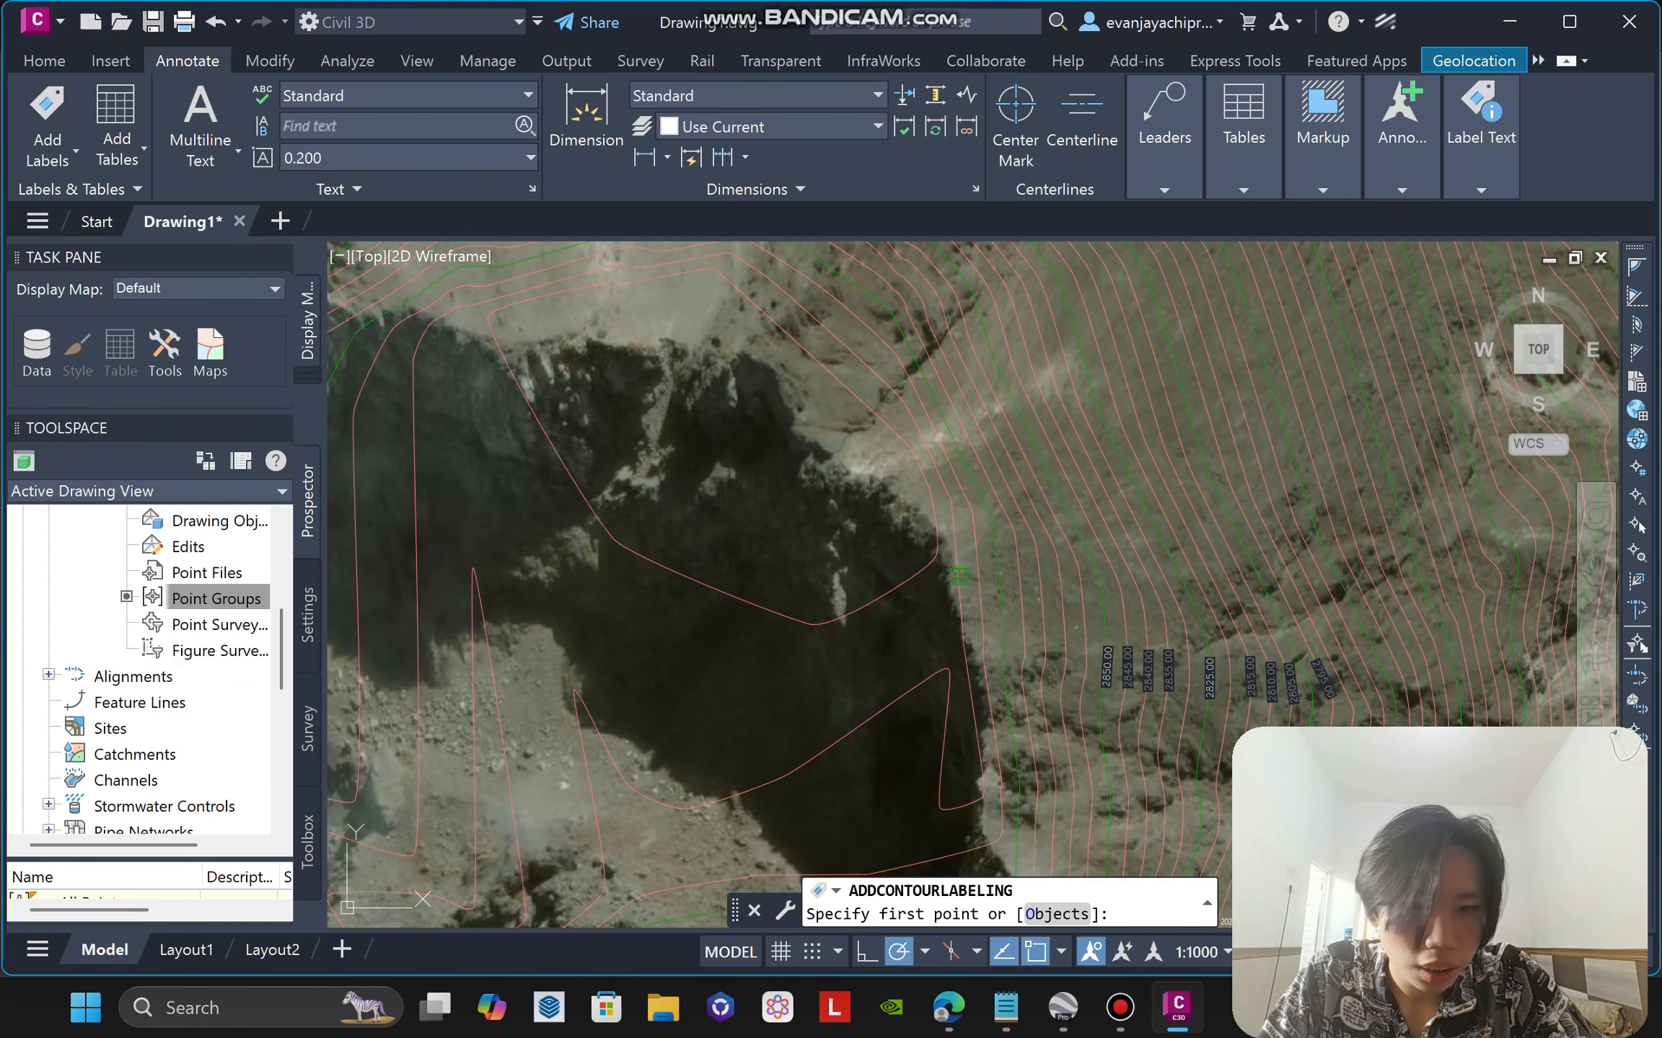
{"action": "left_click", "coordinate": [958, 576]}
{"action": "scroll", "coordinate": [950, 548], "scroll_direction": "down", "scroll_amount": 5}
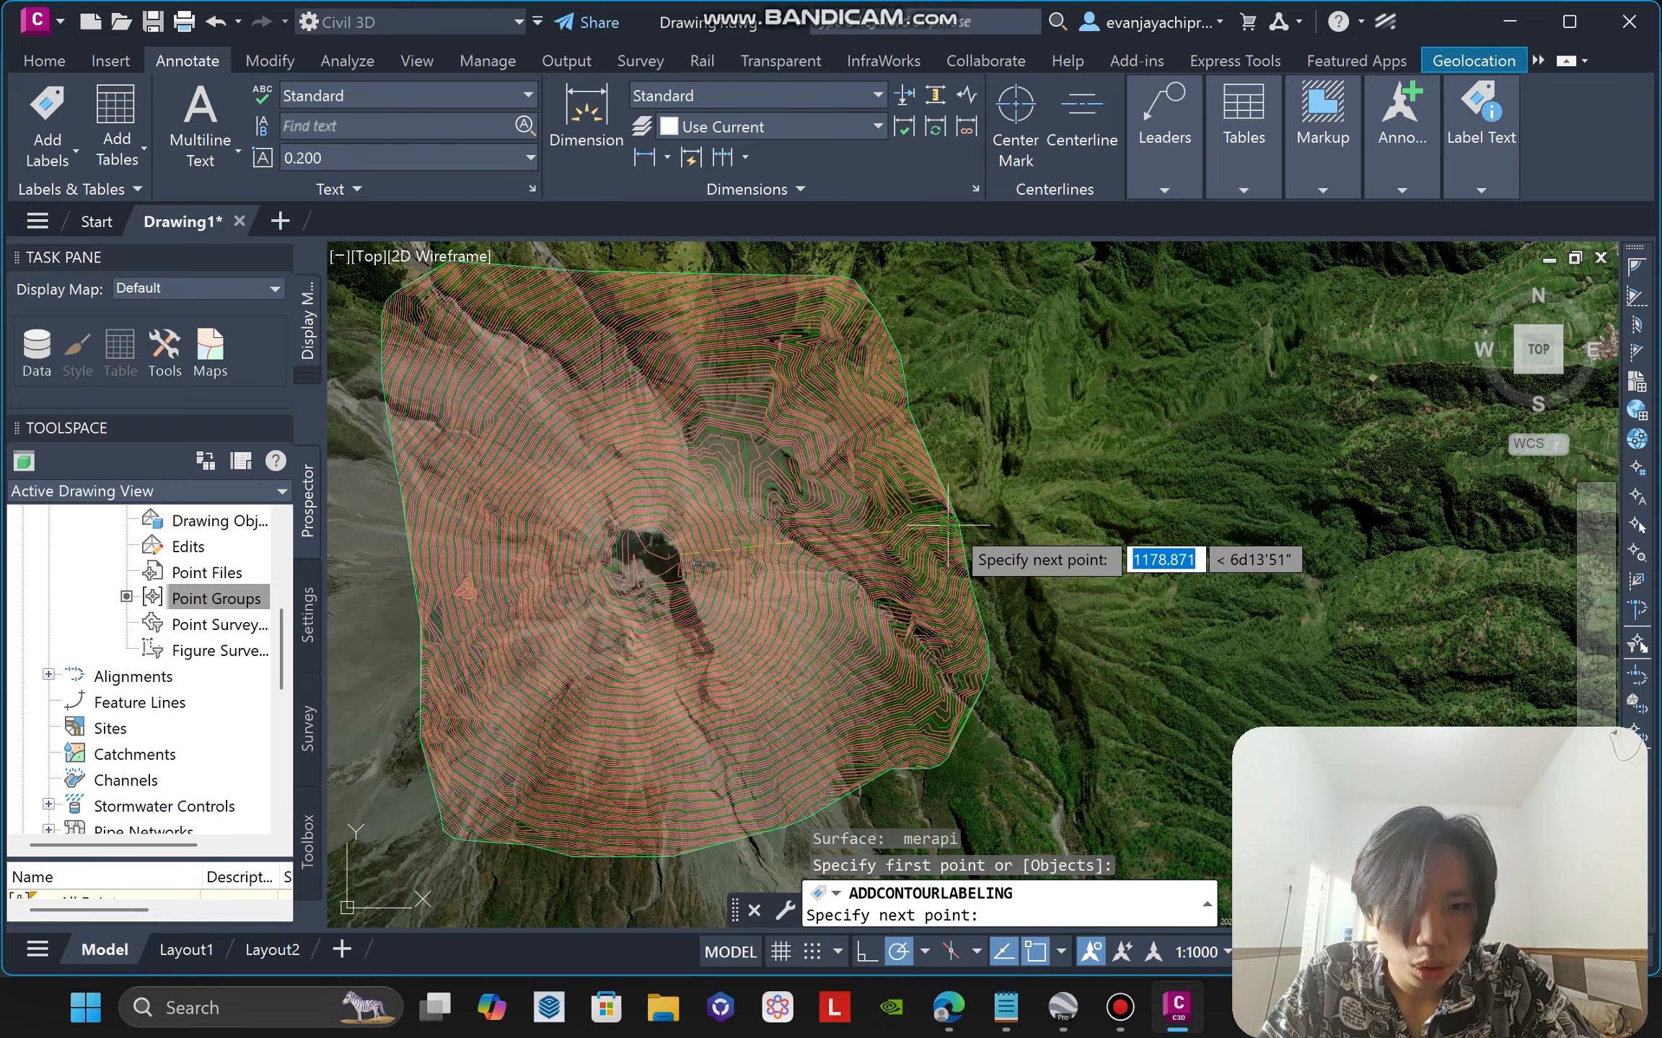
{"action": "left_click", "coordinate": [947, 526]}
{"action": "scroll", "coordinate": [699, 533], "scroll_direction": "up", "scroll_amount": 5}
{"action": "key", "text": "Escape"}
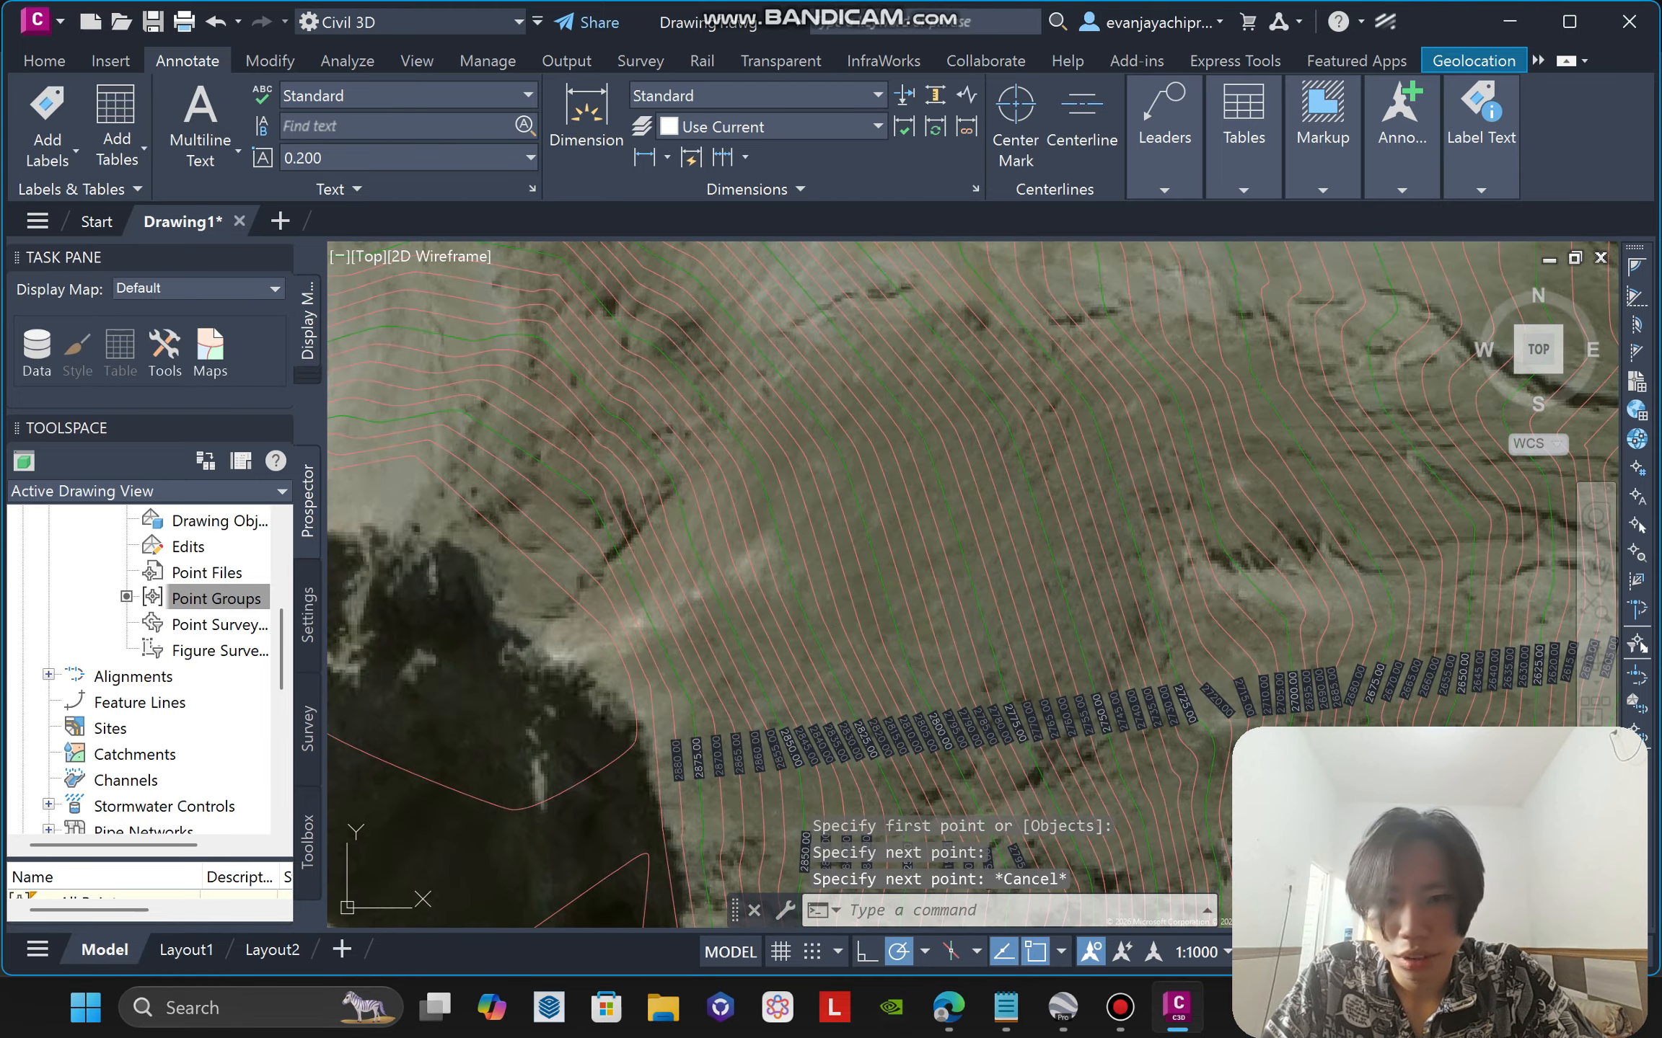
Examine the elevation labels east of the crater up close and in relation to the whole merapi surface.
{"action": "scroll", "coordinate": [790, 549], "scroll_direction": "down", "scroll_amount": 5}
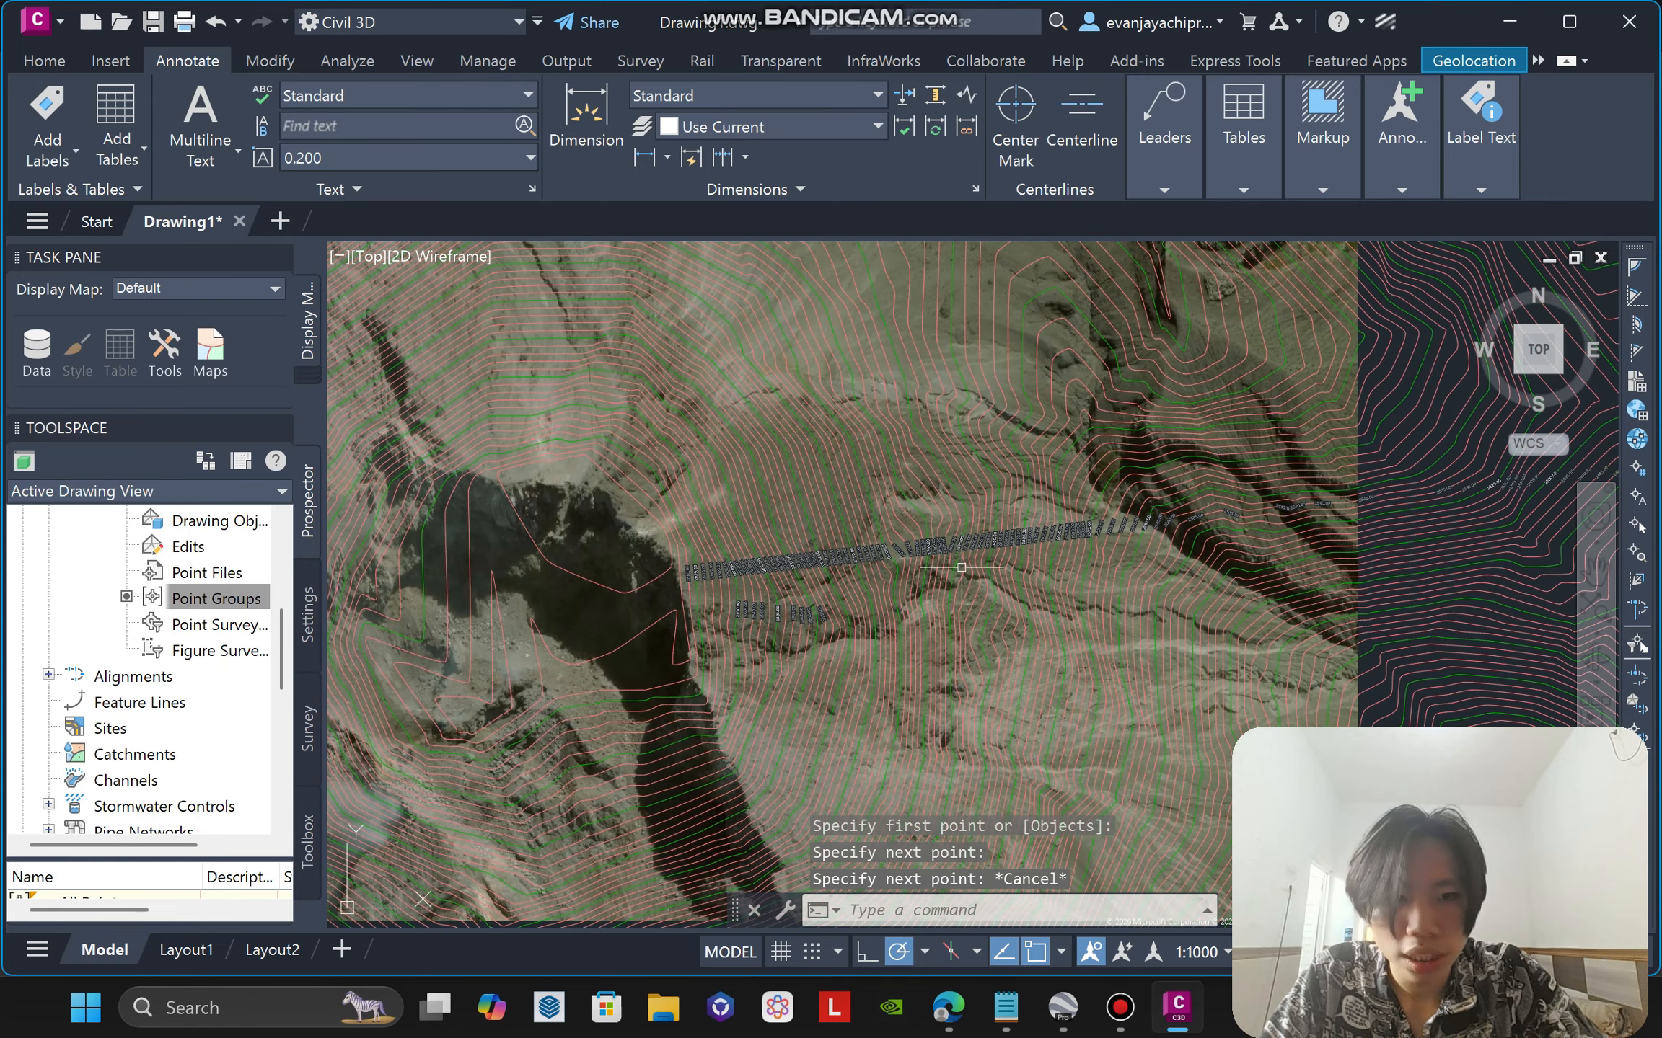
{"action": "scroll", "coordinate": [961, 567], "scroll_direction": "up", "scroll_amount": 8}
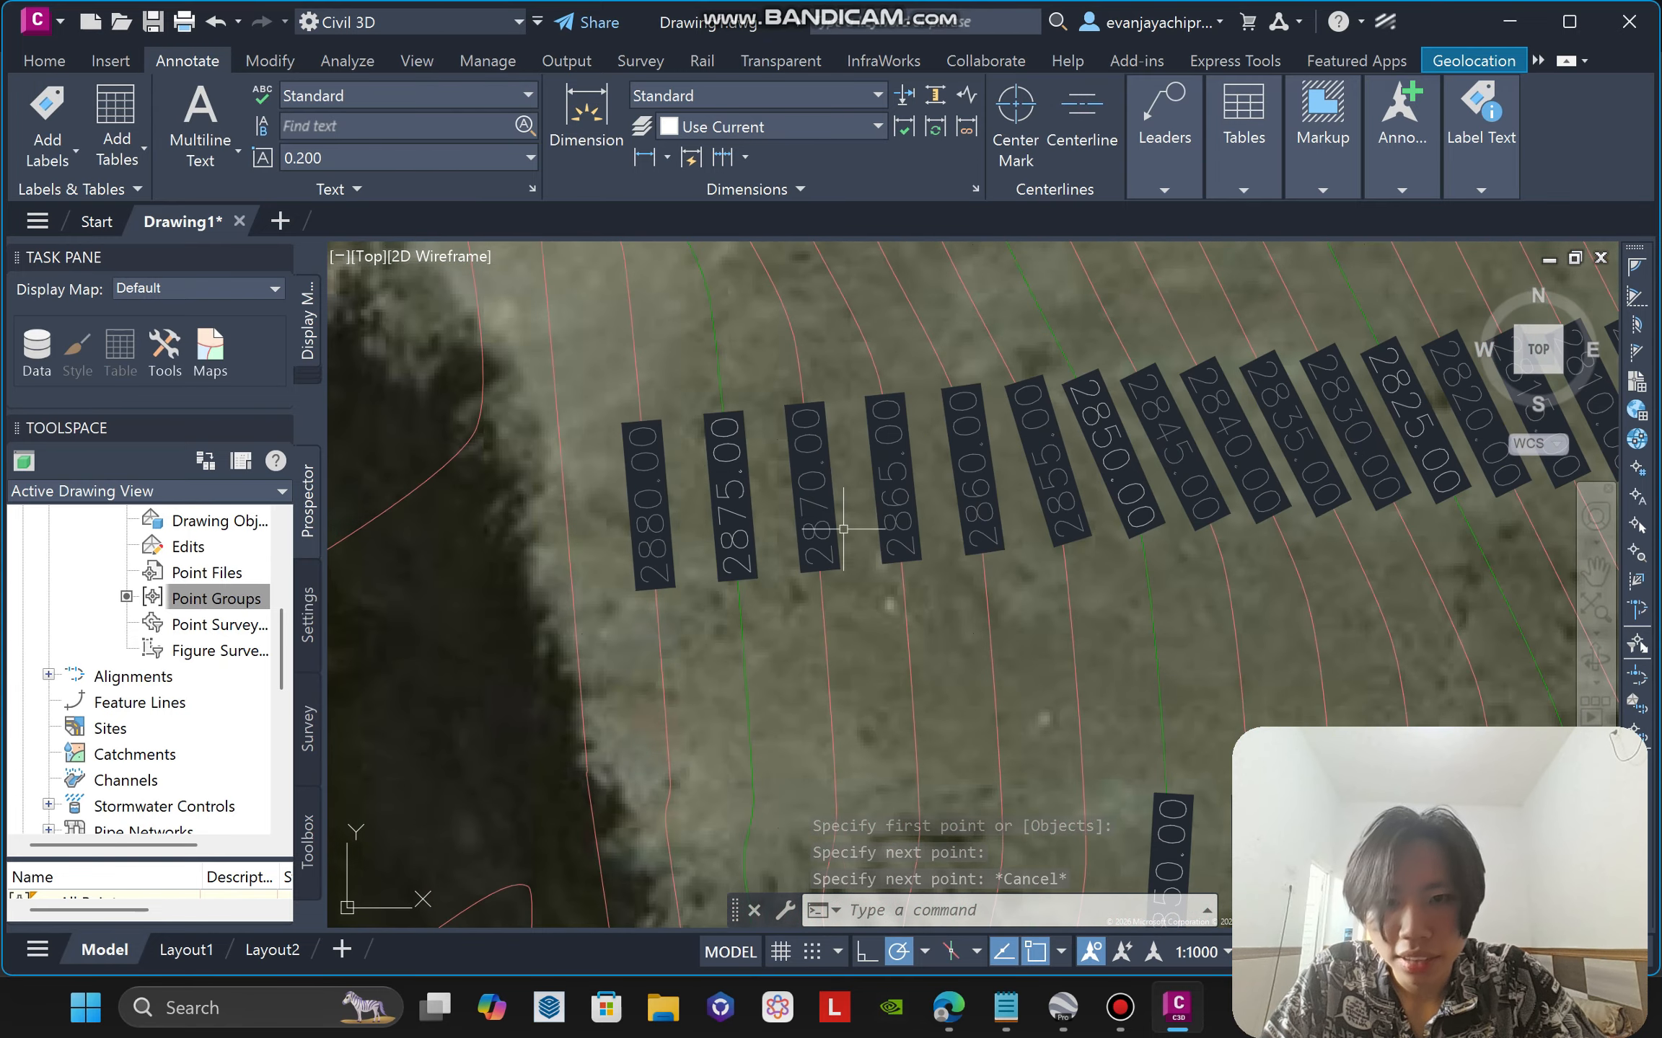
{"action": "scroll", "coordinate": [1152, 409], "scroll_direction": "down", "scroll_amount": 5}
{"action": "scroll", "coordinate": [1064, 445], "scroll_direction": "up", "scroll_amount": 3}
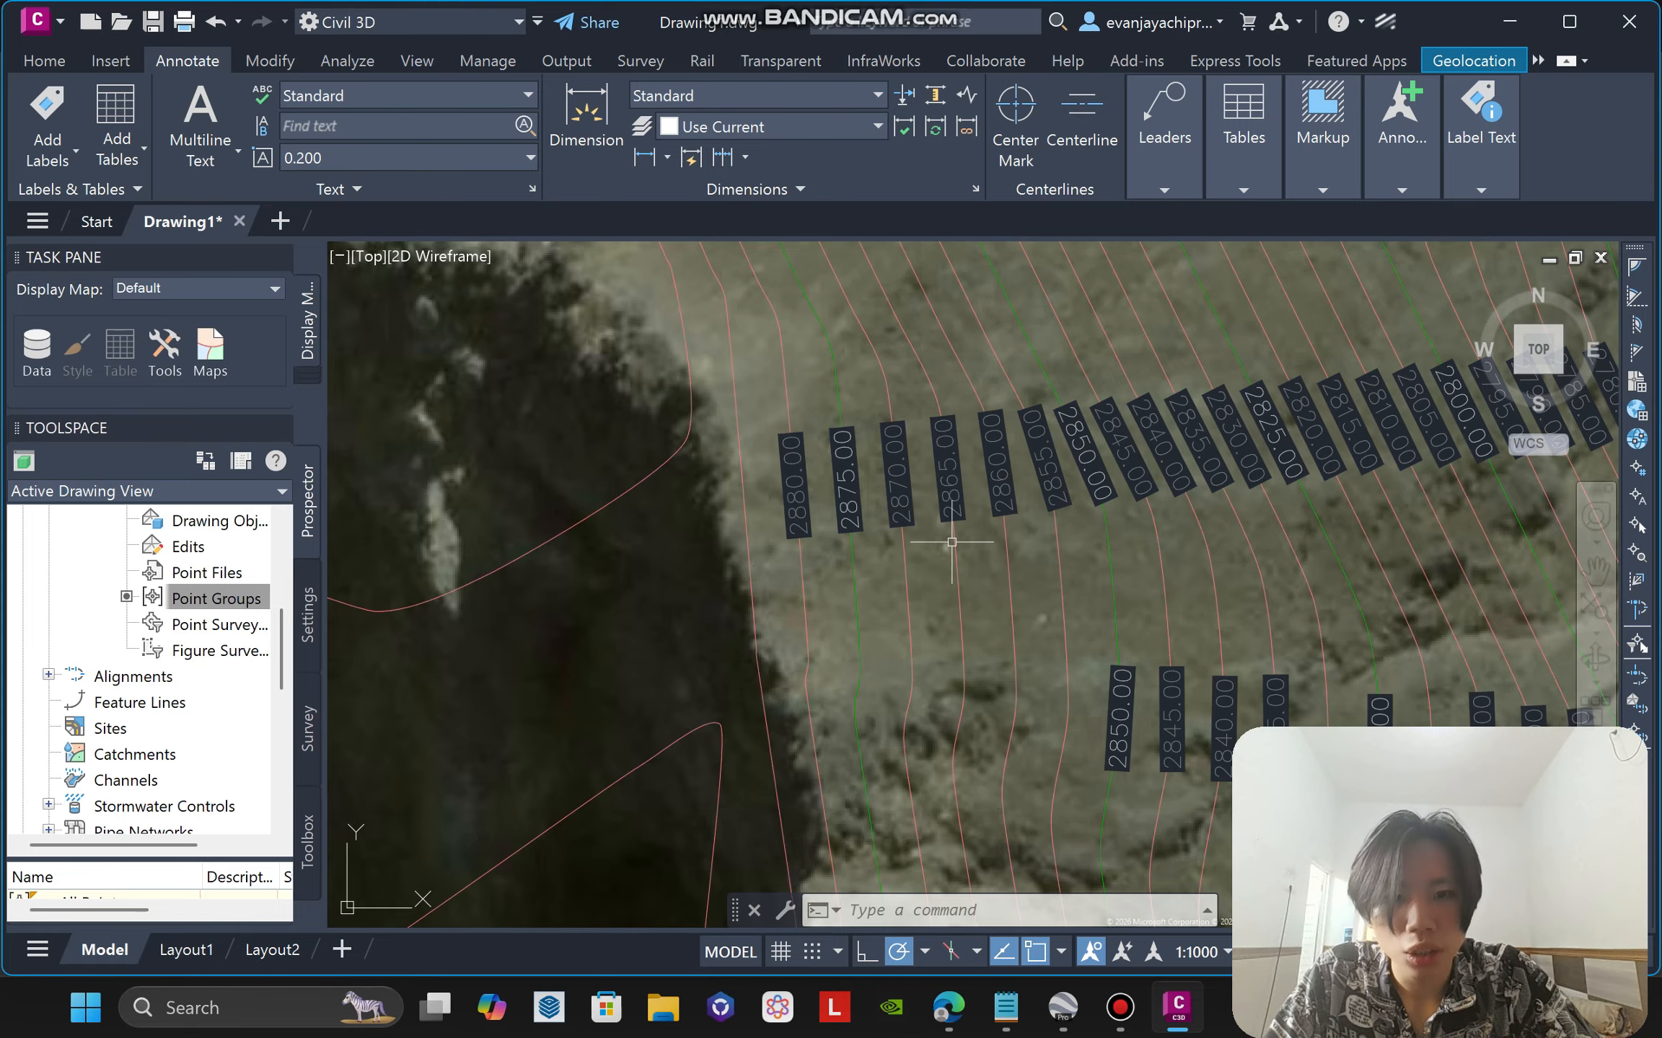
{"action": "scroll", "coordinate": [1010, 520], "scroll_direction": "up", "scroll_amount": 4}
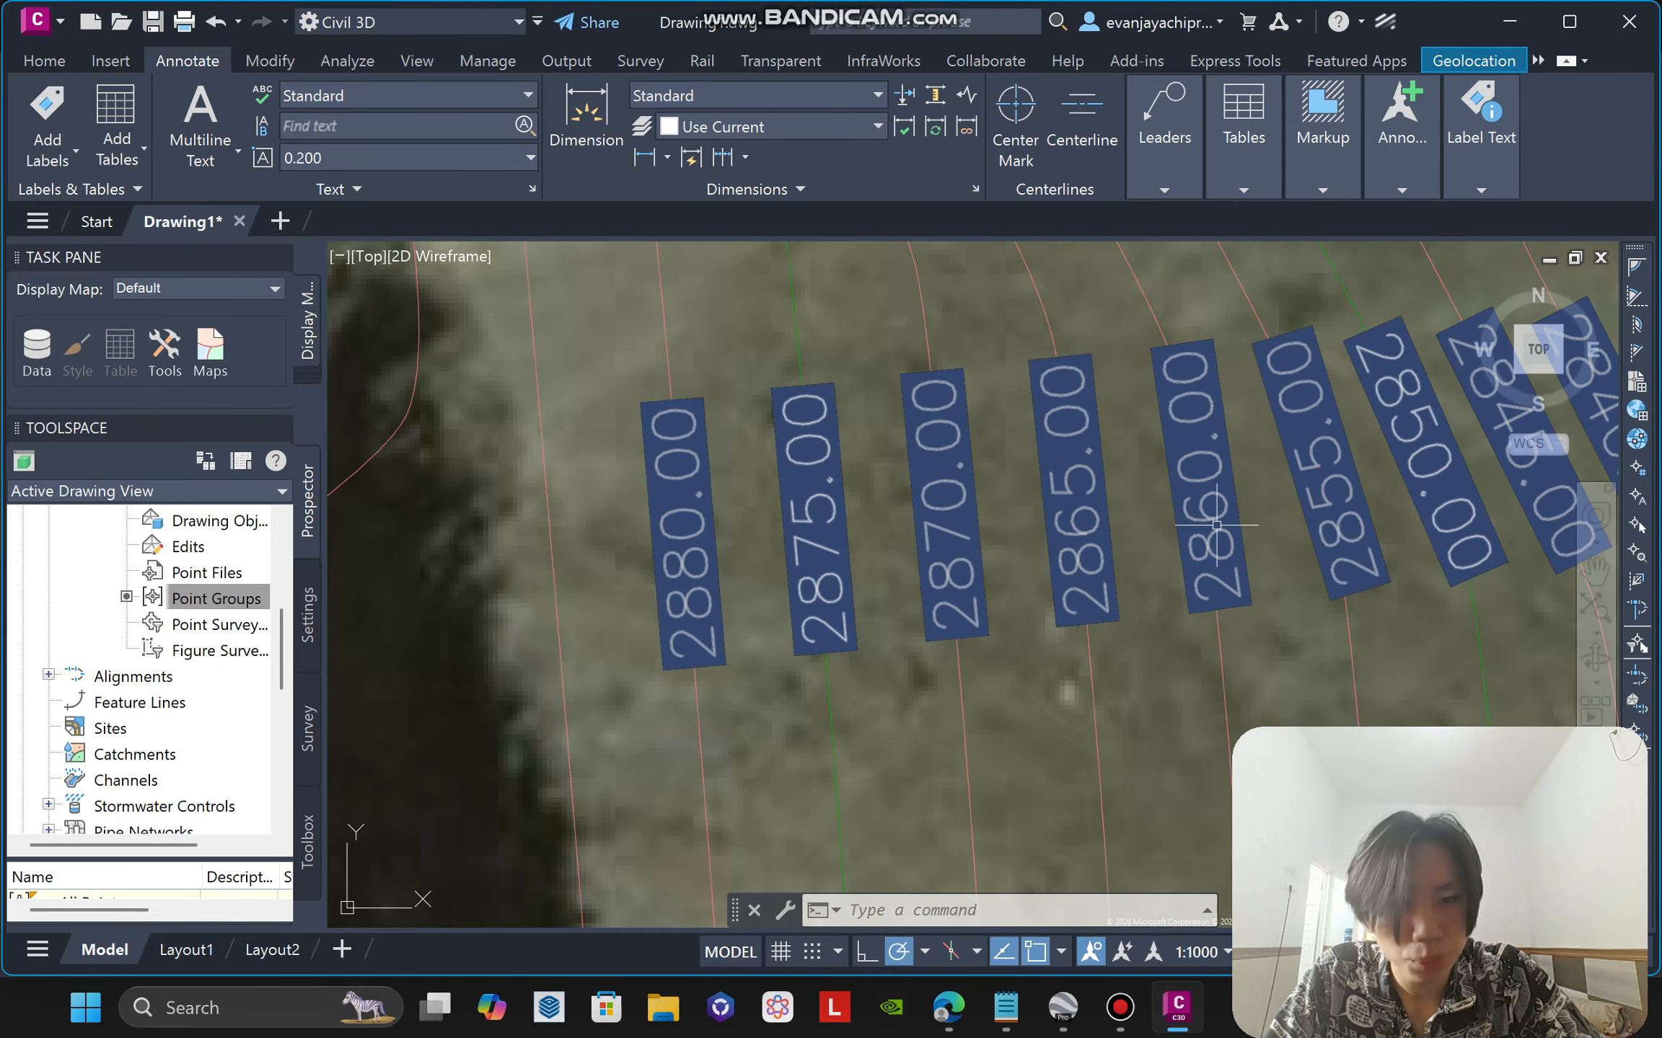
{"action": "scroll", "coordinate": [774, 567], "scroll_direction": "down", "scroll_amount": 8}
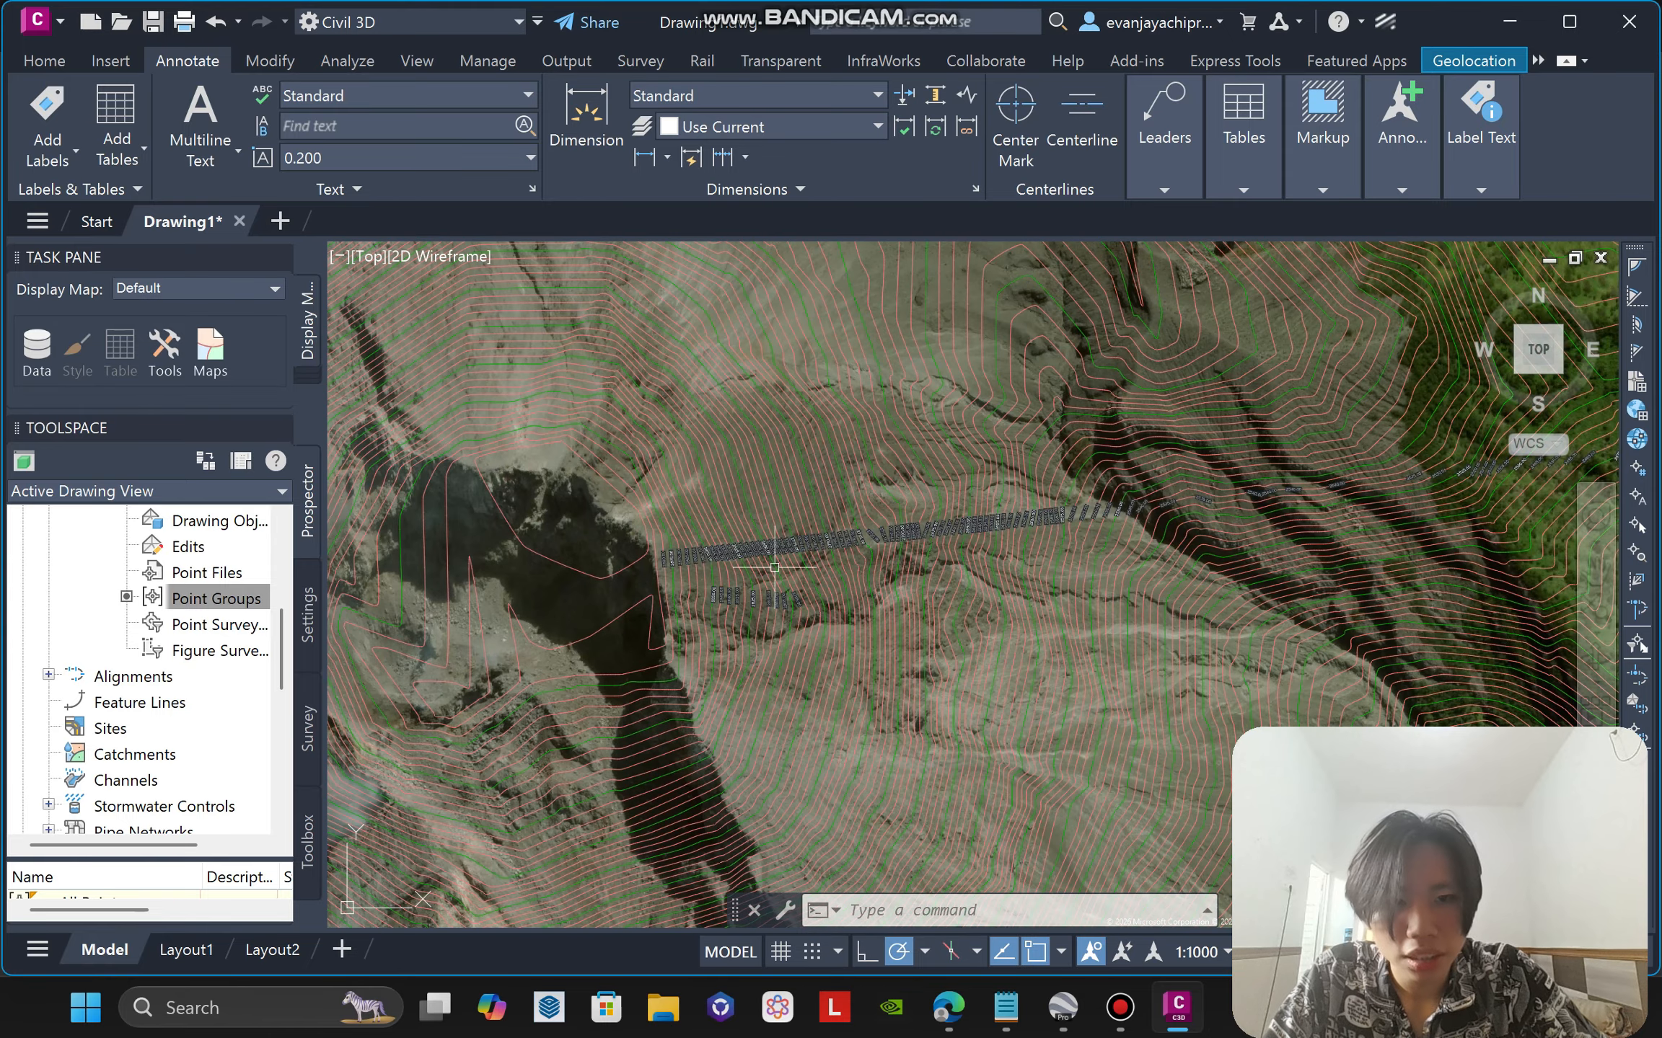
{"action": "scroll", "coordinate": [888, 382], "scroll_direction": "down", "scroll_amount": 3}
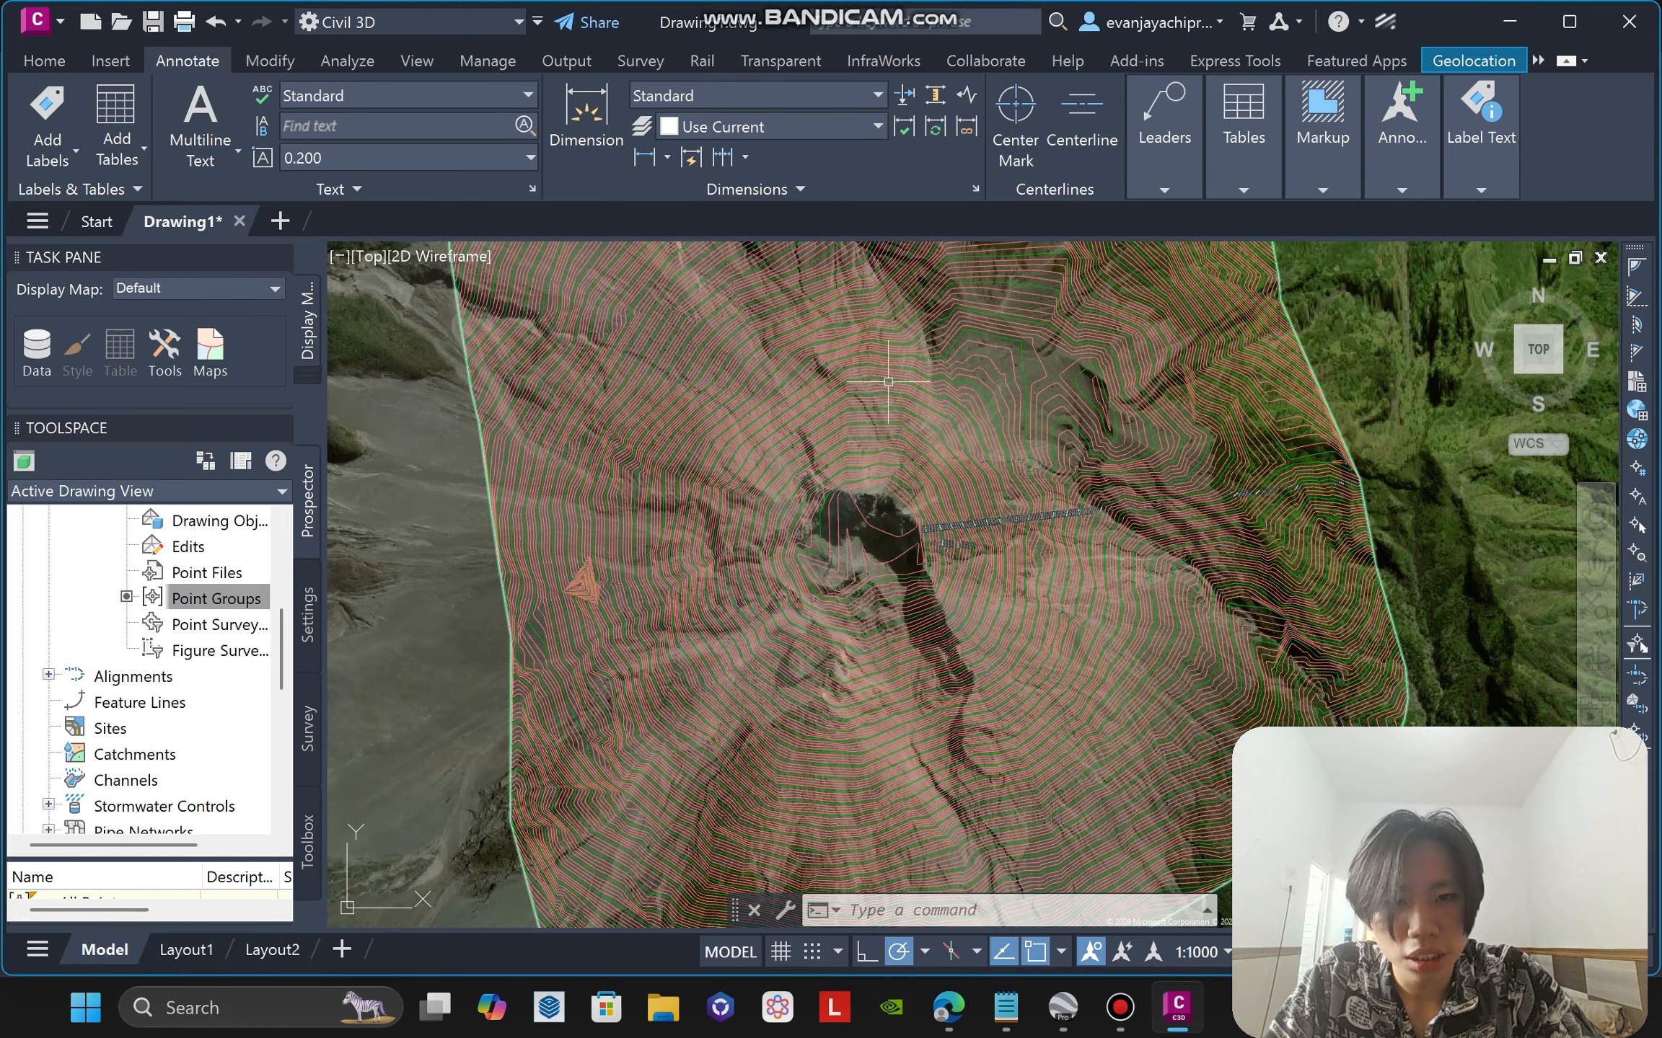
{"action": "scroll", "coordinate": [993, 499], "scroll_direction": "up", "scroll_amount": 2}
{"action": "scroll", "coordinate": [931, 551], "scroll_direction": "up", "scroll_amount": 8}
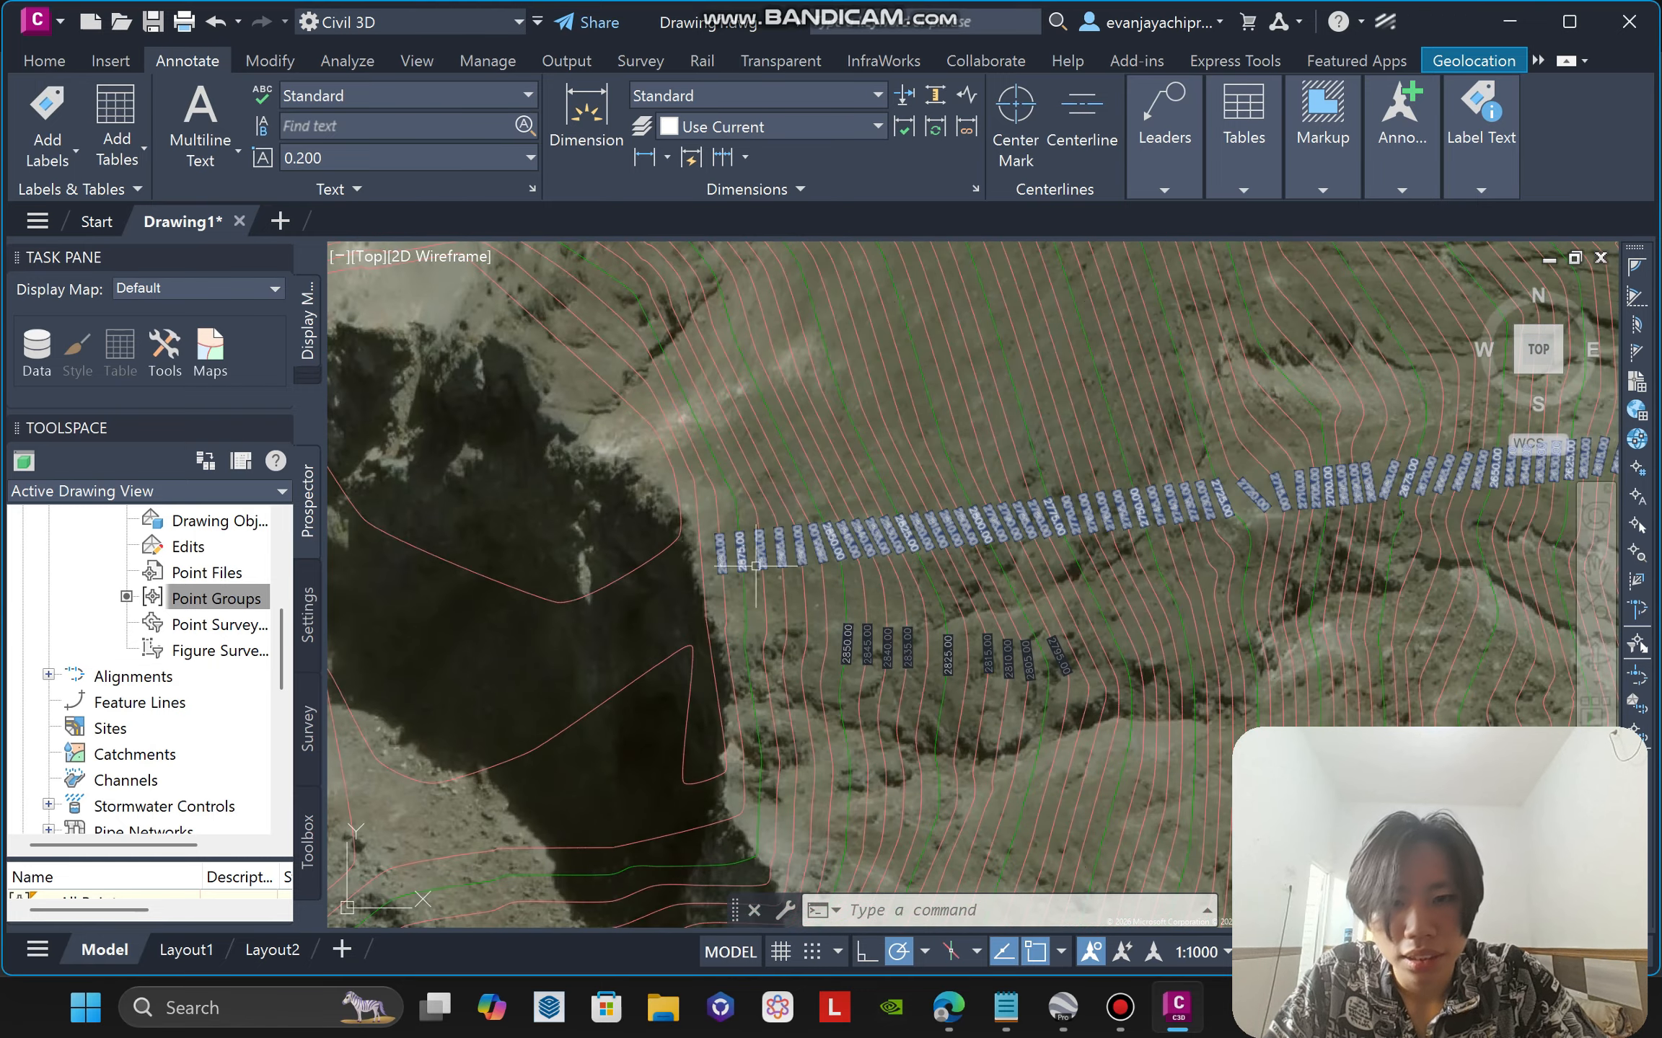
{"action": "scroll", "coordinate": [923, 522], "scroll_direction": "down", "scroll_amount": 8}
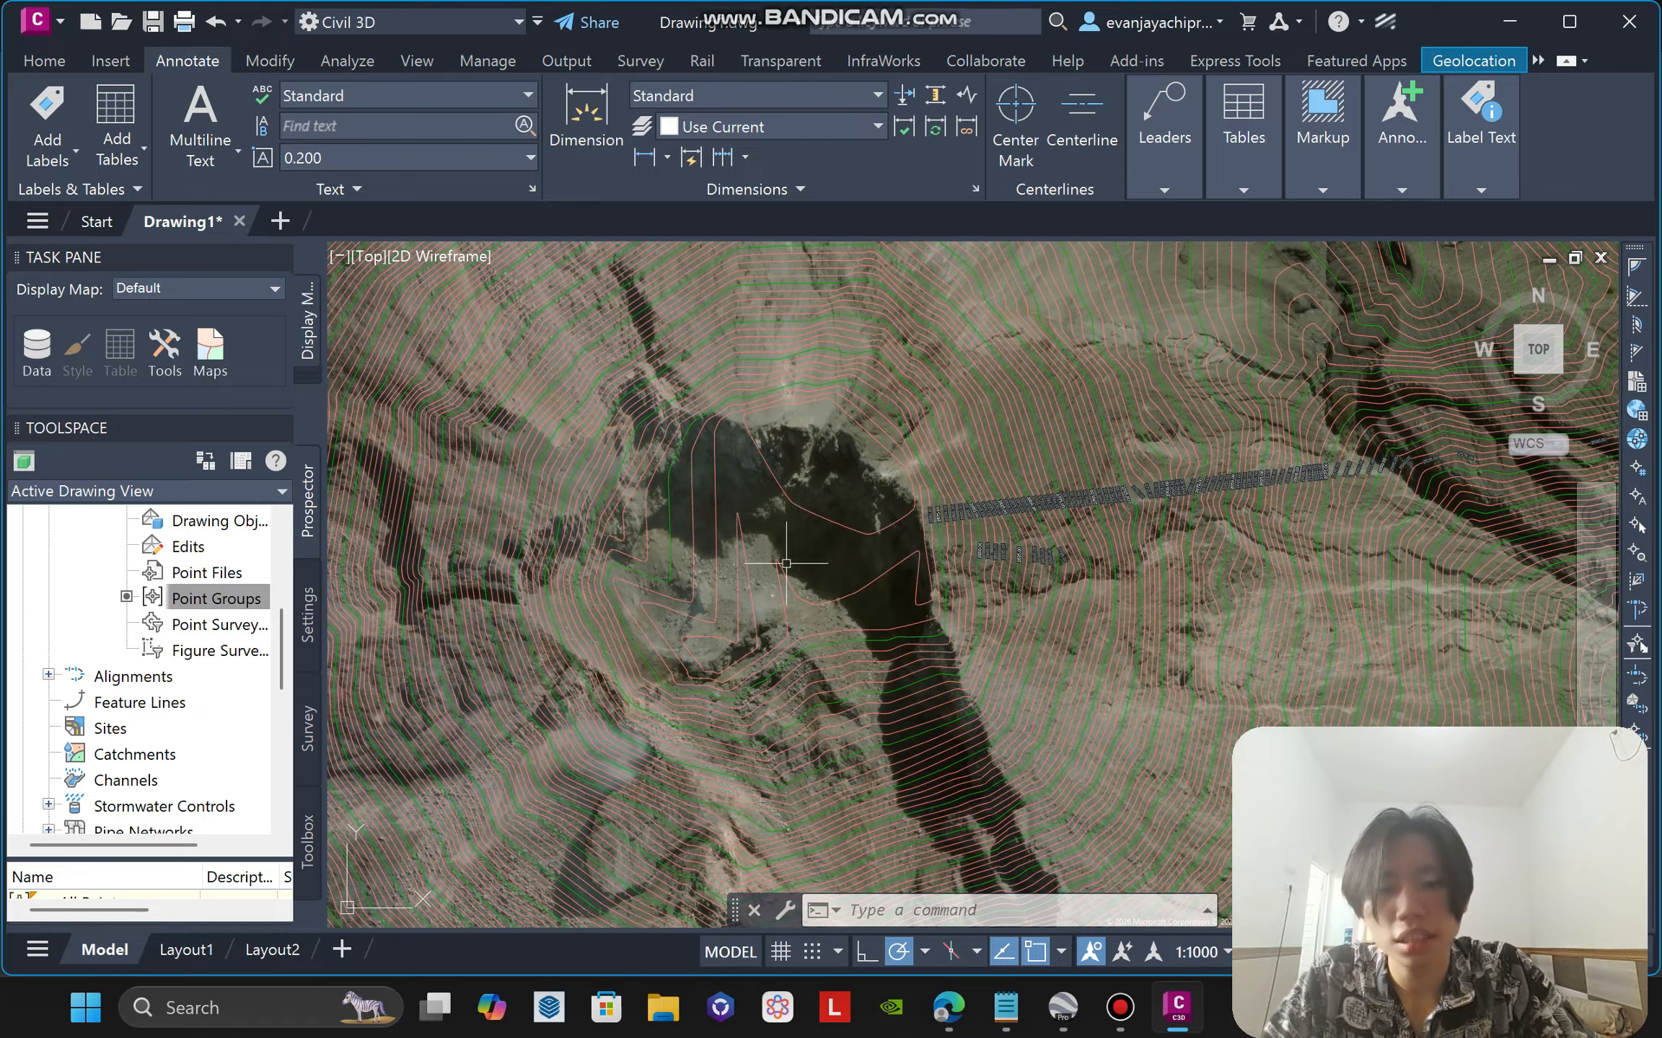
{"action": "scroll", "coordinate": [998, 548], "scroll_direction": "up", "scroll_amount": 8}
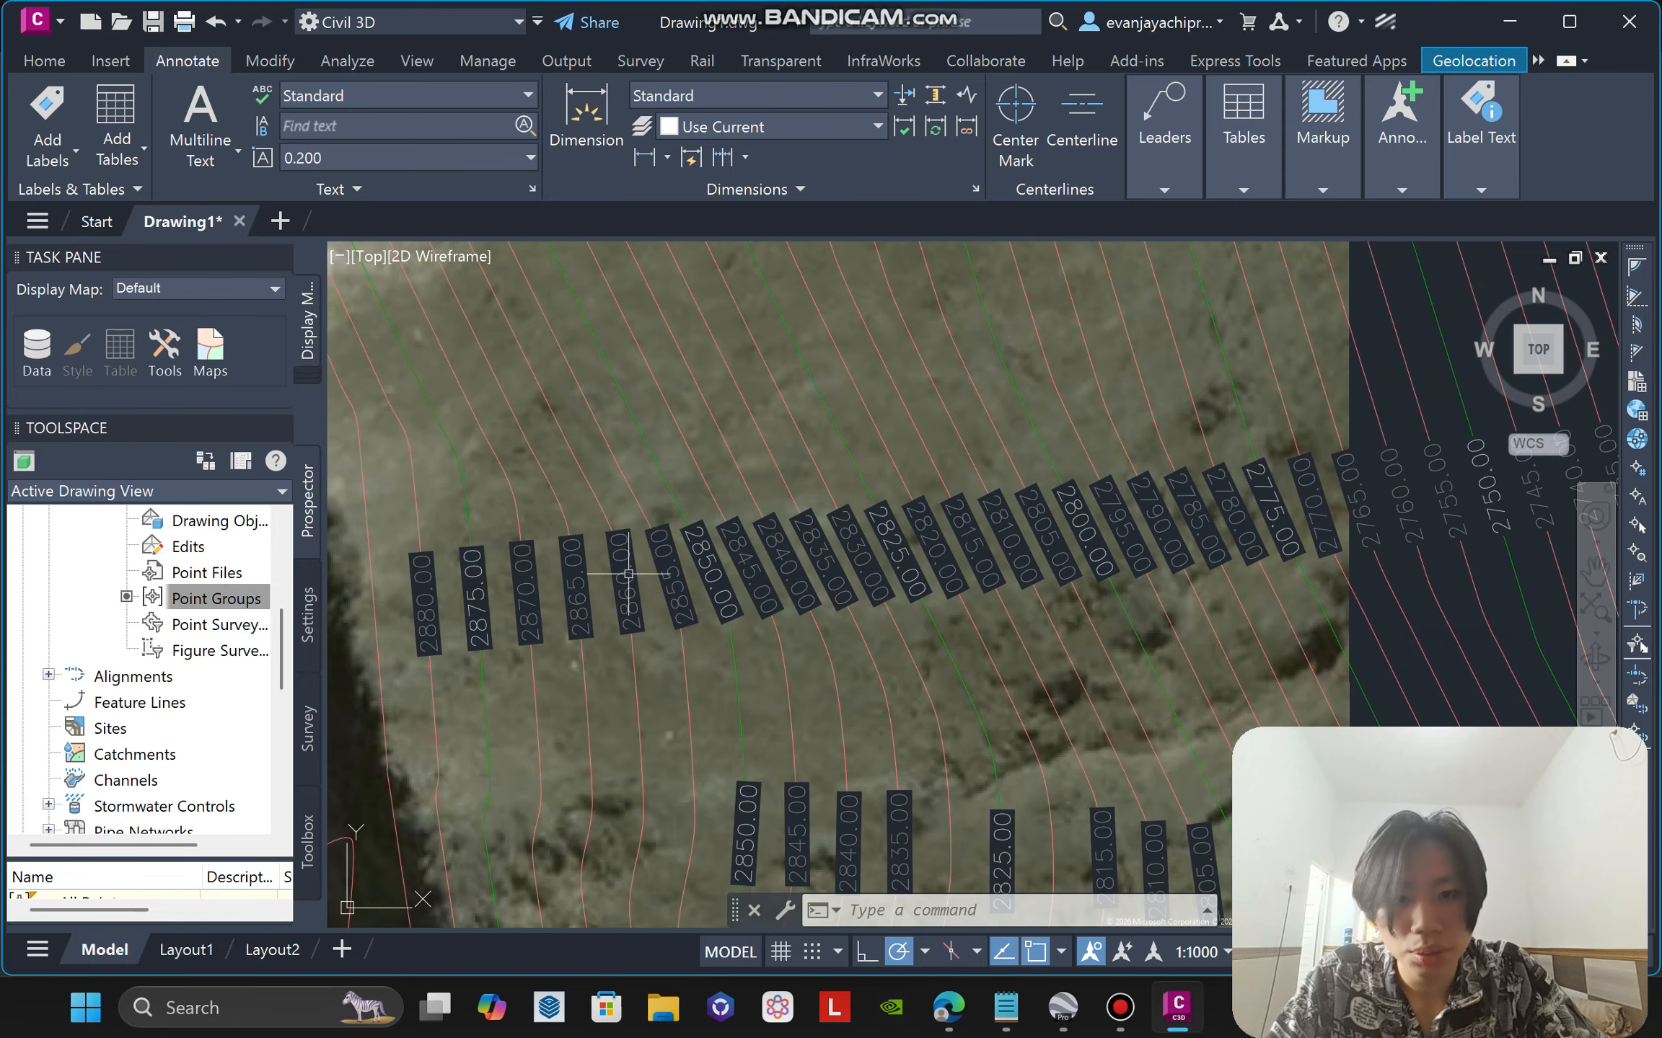
{"action": "middle_click_drag", "start_coordinate": [823, 587], "coordinate": [917, 563]}
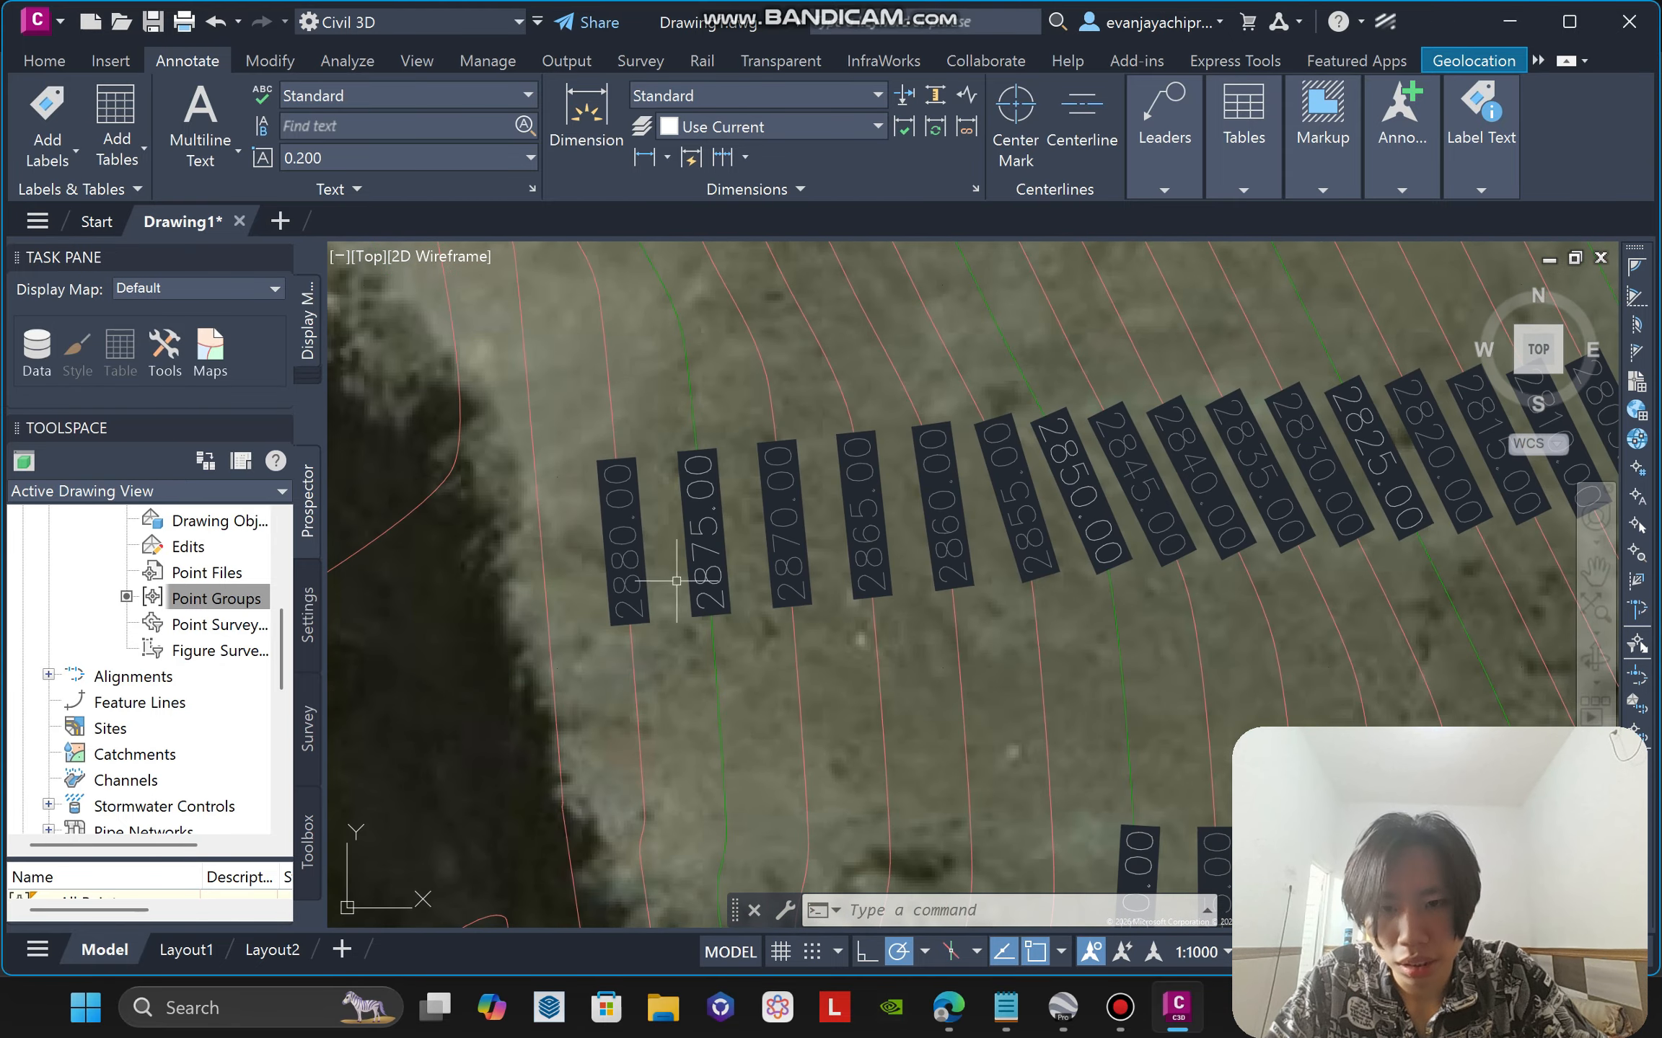
{"action": "scroll", "coordinate": [1113, 575], "scroll_direction": "down", "scroll_amount": 8}
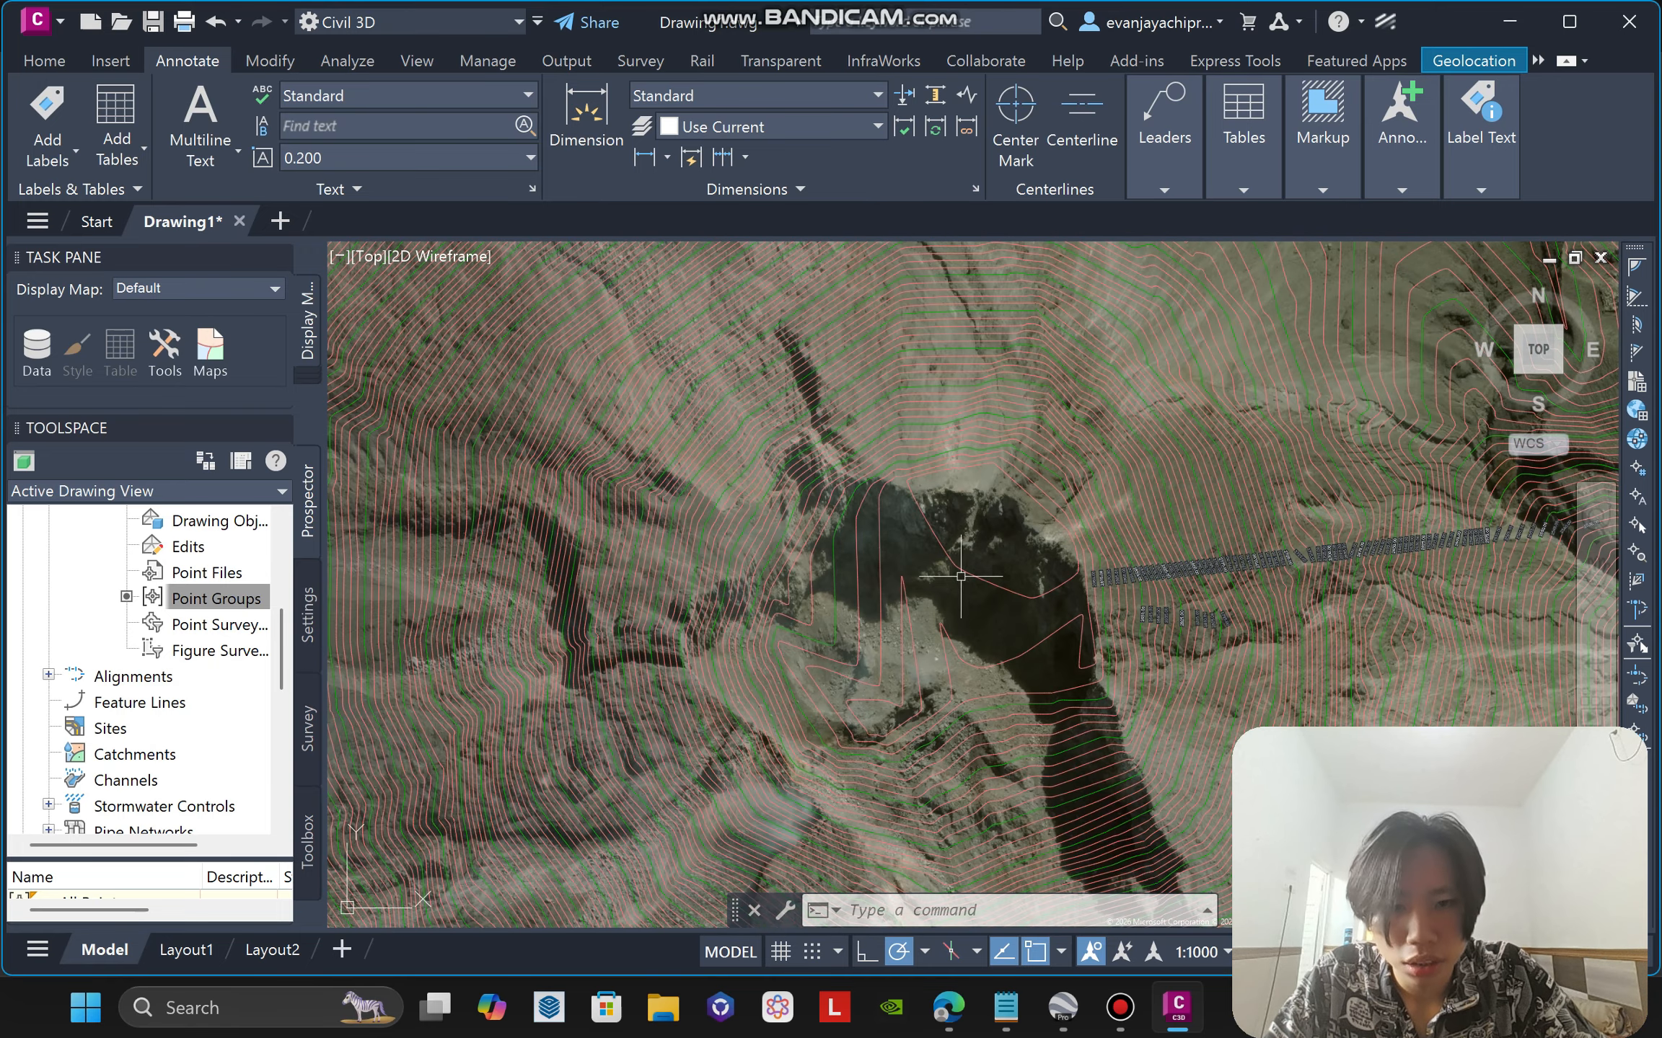
{"action": "left_click", "coordinate": [92, 160]}
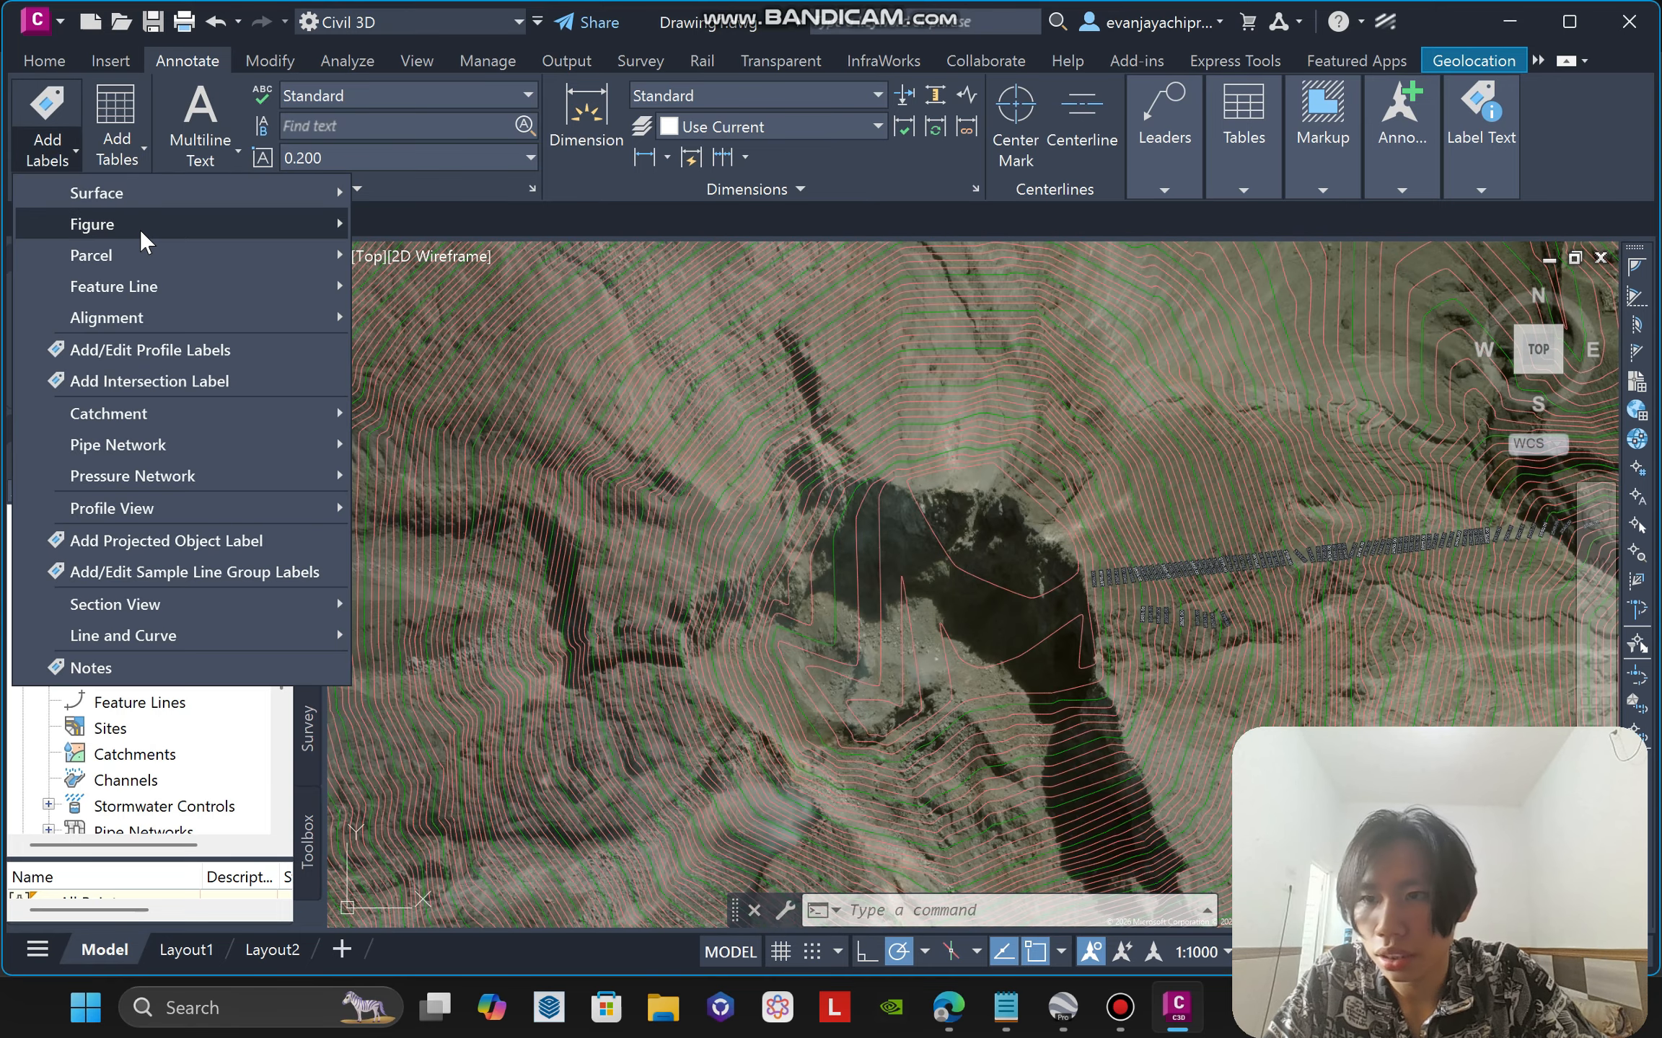
{"action": "mouse_move", "coordinate": [108, 192]}
{"action": "left_click", "coordinate": [441, 191]}
{"action": "scroll", "coordinate": [952, 586], "scroll_direction": "up", "scroll_amount": 2}
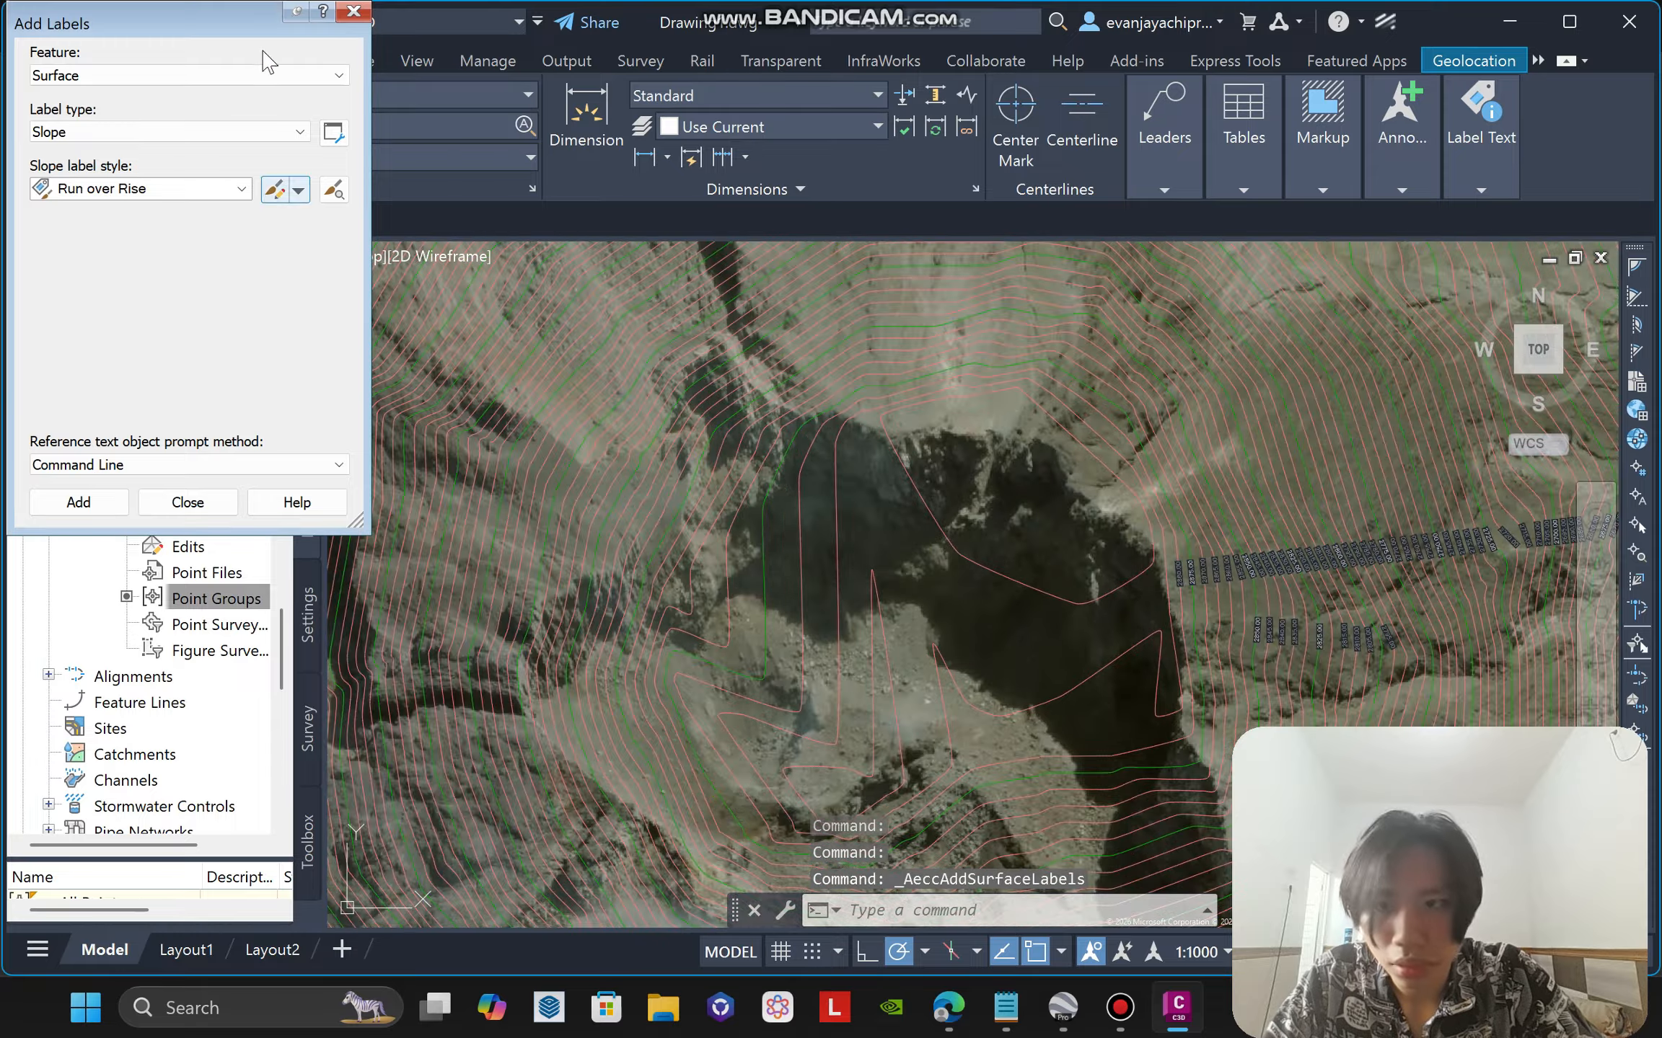
{"action": "left_click", "coordinate": [354, 11]}
Add a single contour label to the 2890 m contour at the crater's east rim and check it against the whole surface.
{"action": "left_click", "coordinate": [51, 155]}
{"action": "mouse_move", "coordinate": [216, 192]}
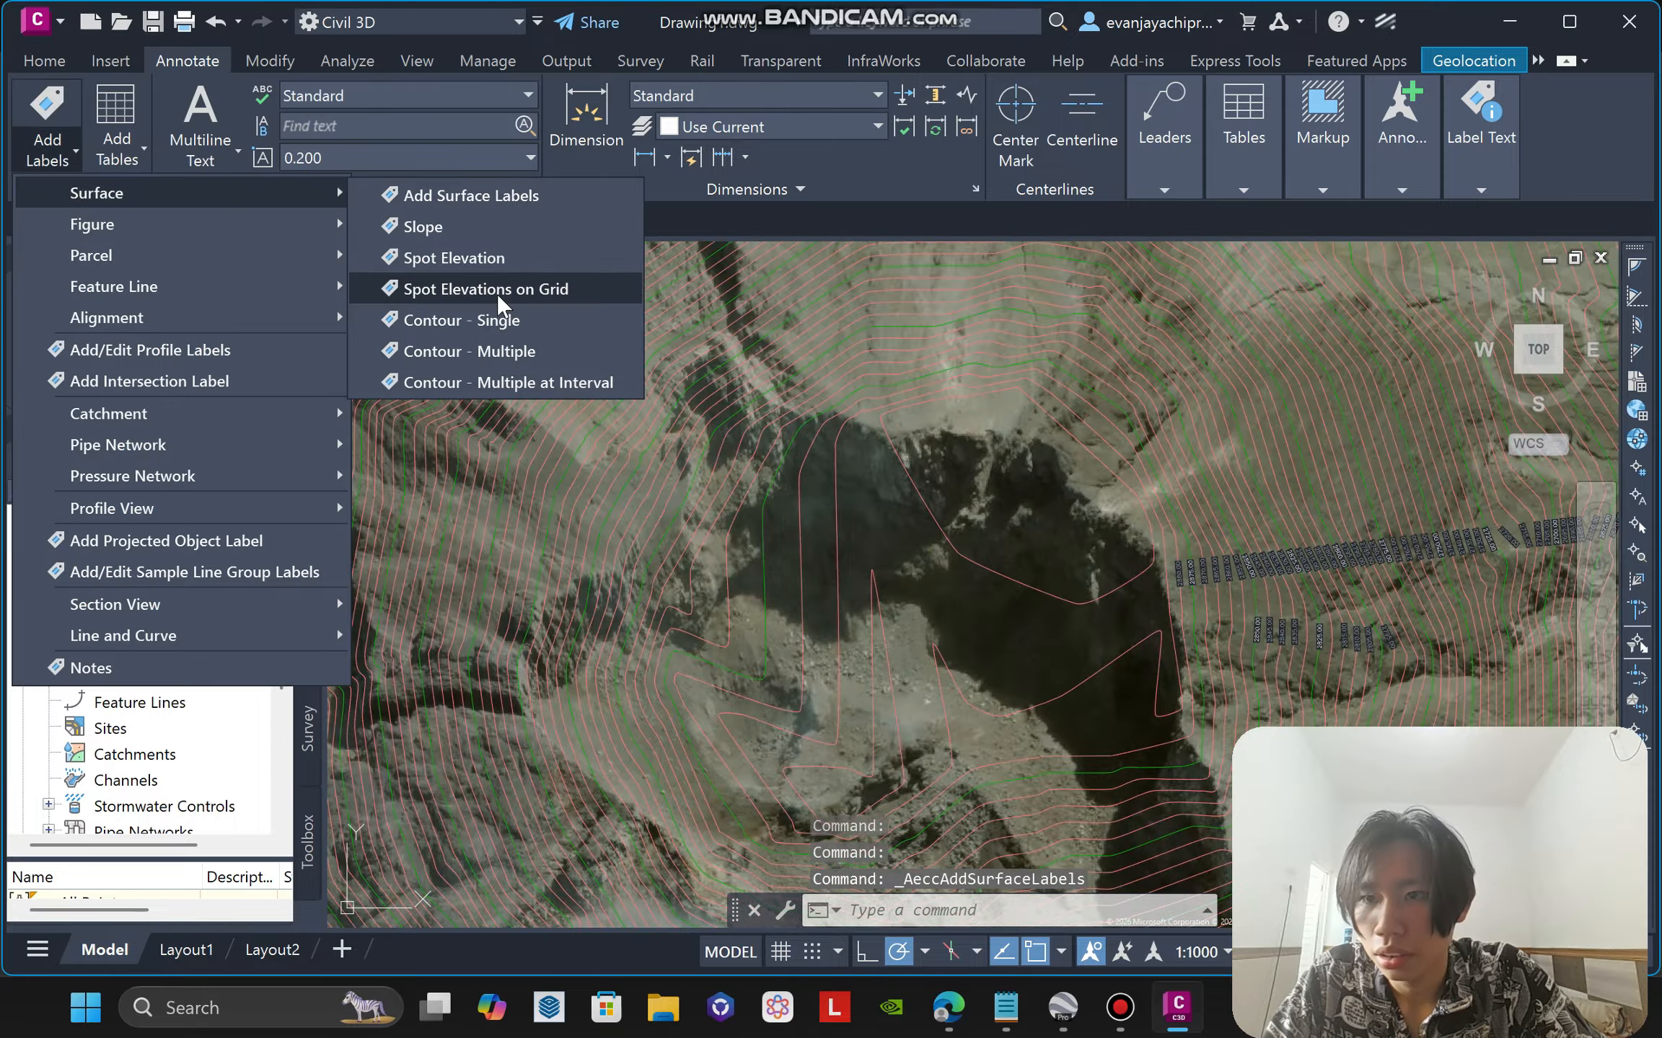
{"action": "left_click", "coordinate": [516, 321]}
{"action": "left_click", "coordinate": [988, 569]}
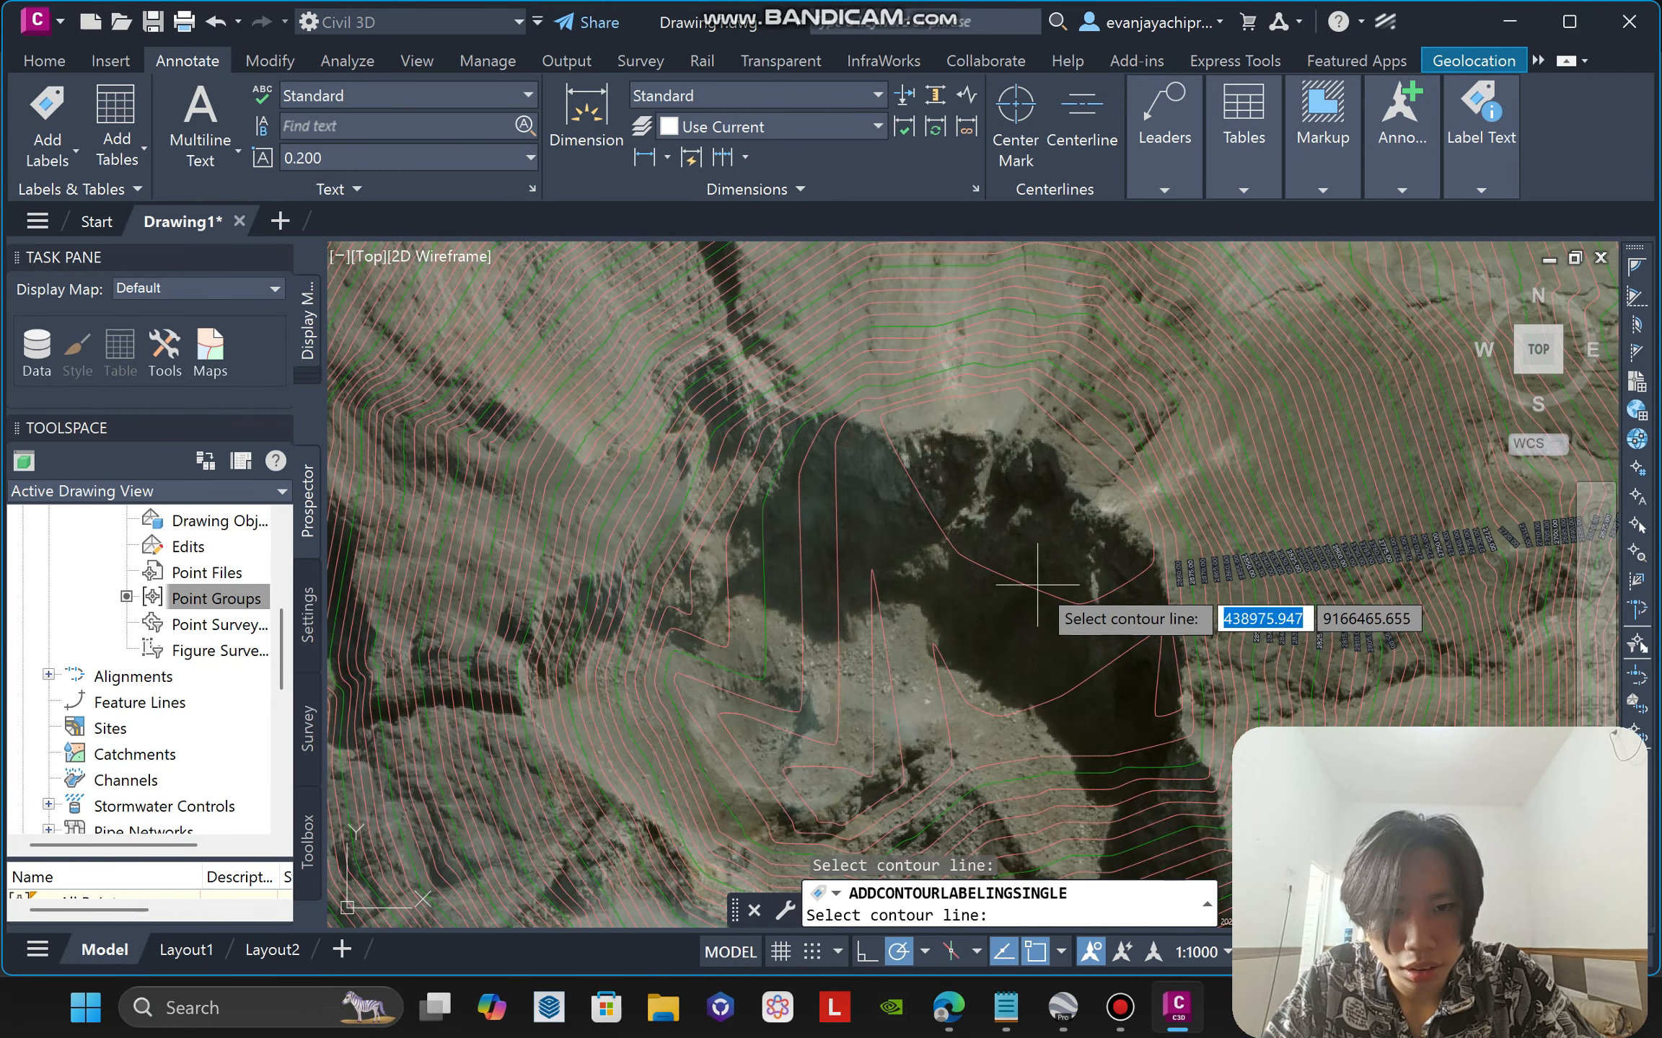
{"action": "left_click", "coordinate": [1052, 588]}
{"action": "left_click", "coordinate": [1154, 557]}
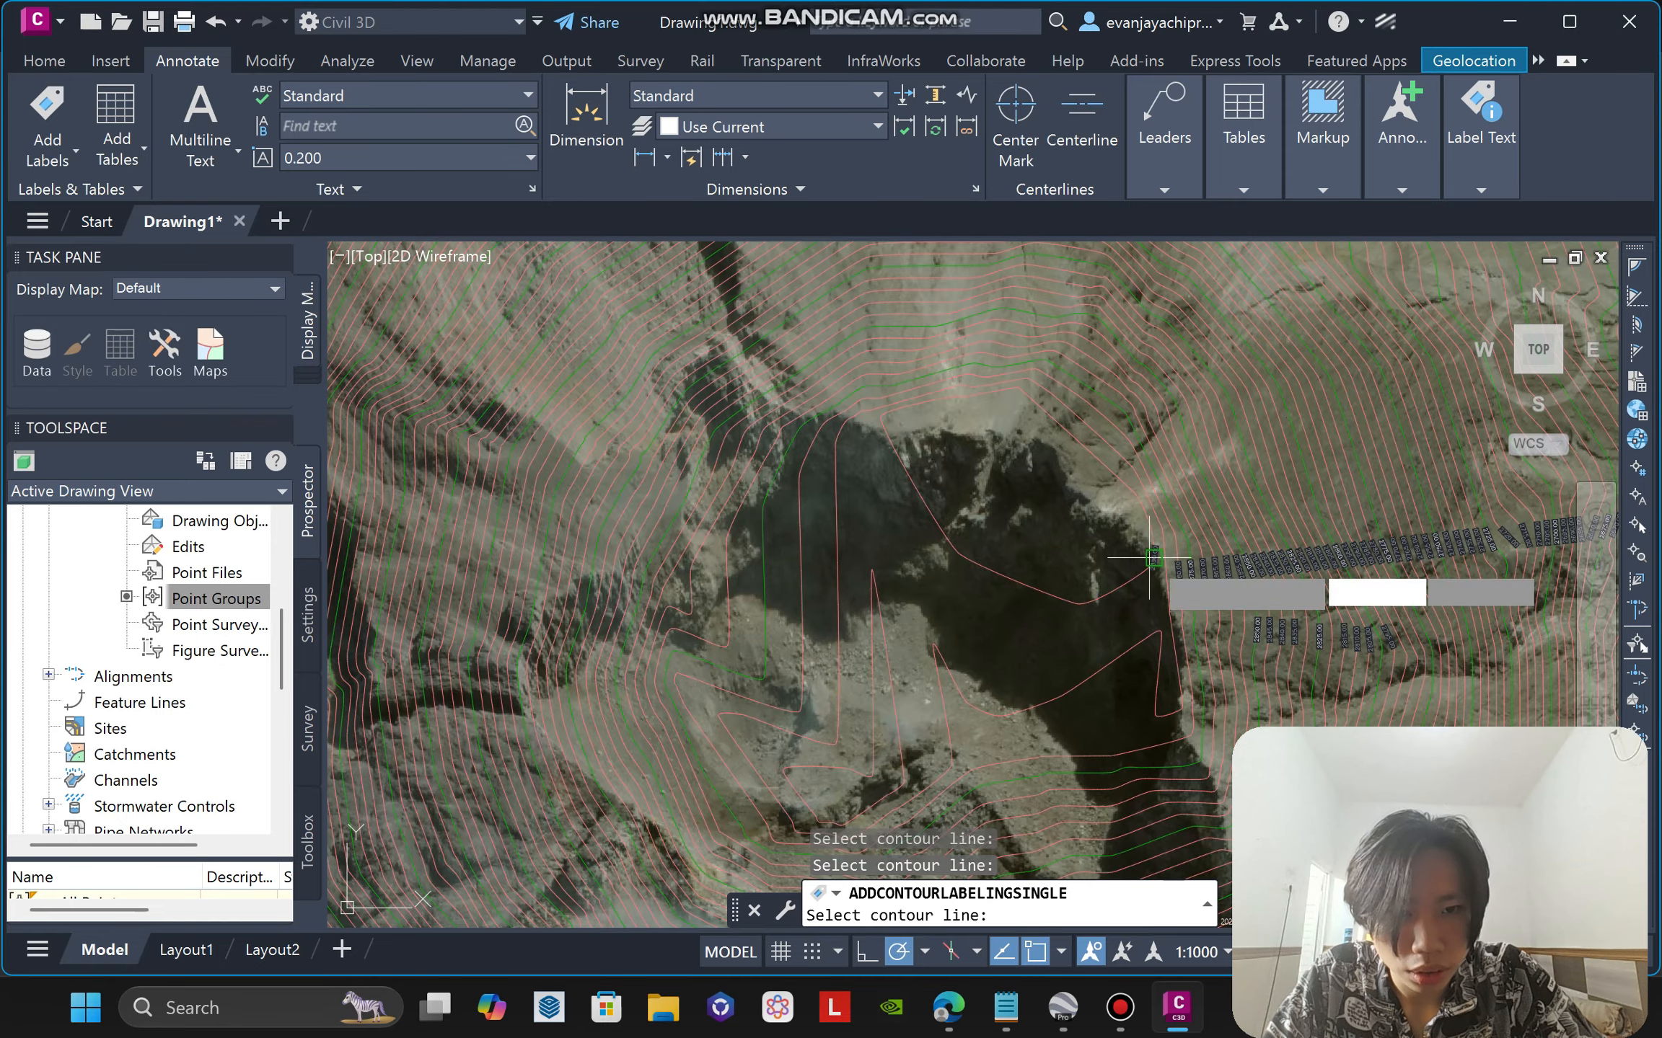
{"action": "scroll", "coordinate": [1166, 588], "scroll_direction": "up", "scroll_amount": 5}
{"action": "middle_click_drag", "start_coordinate": [1168, 488], "coordinate": [1024, 506]}
{"action": "key", "text": "Escape"}
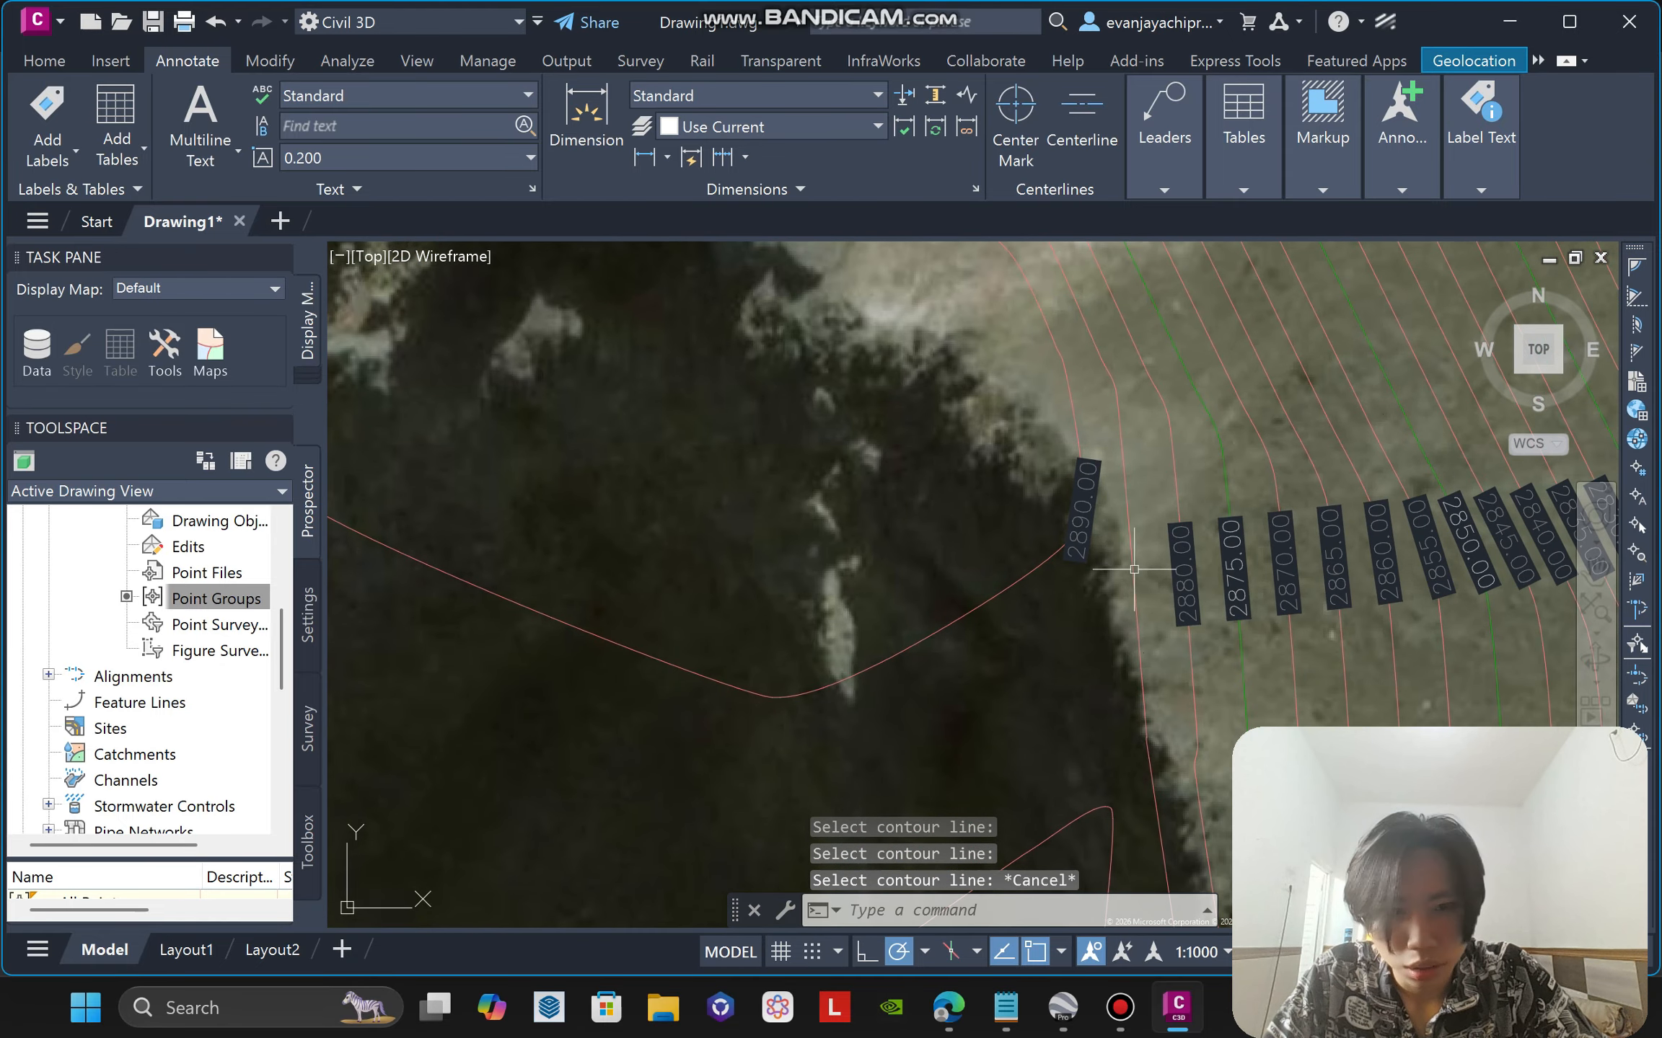
{"action": "scroll", "coordinate": [1020, 508], "scroll_direction": "up", "scroll_amount": 3}
{"action": "scroll", "coordinate": [1031, 505], "scroll_direction": "down", "scroll_amount": 8}
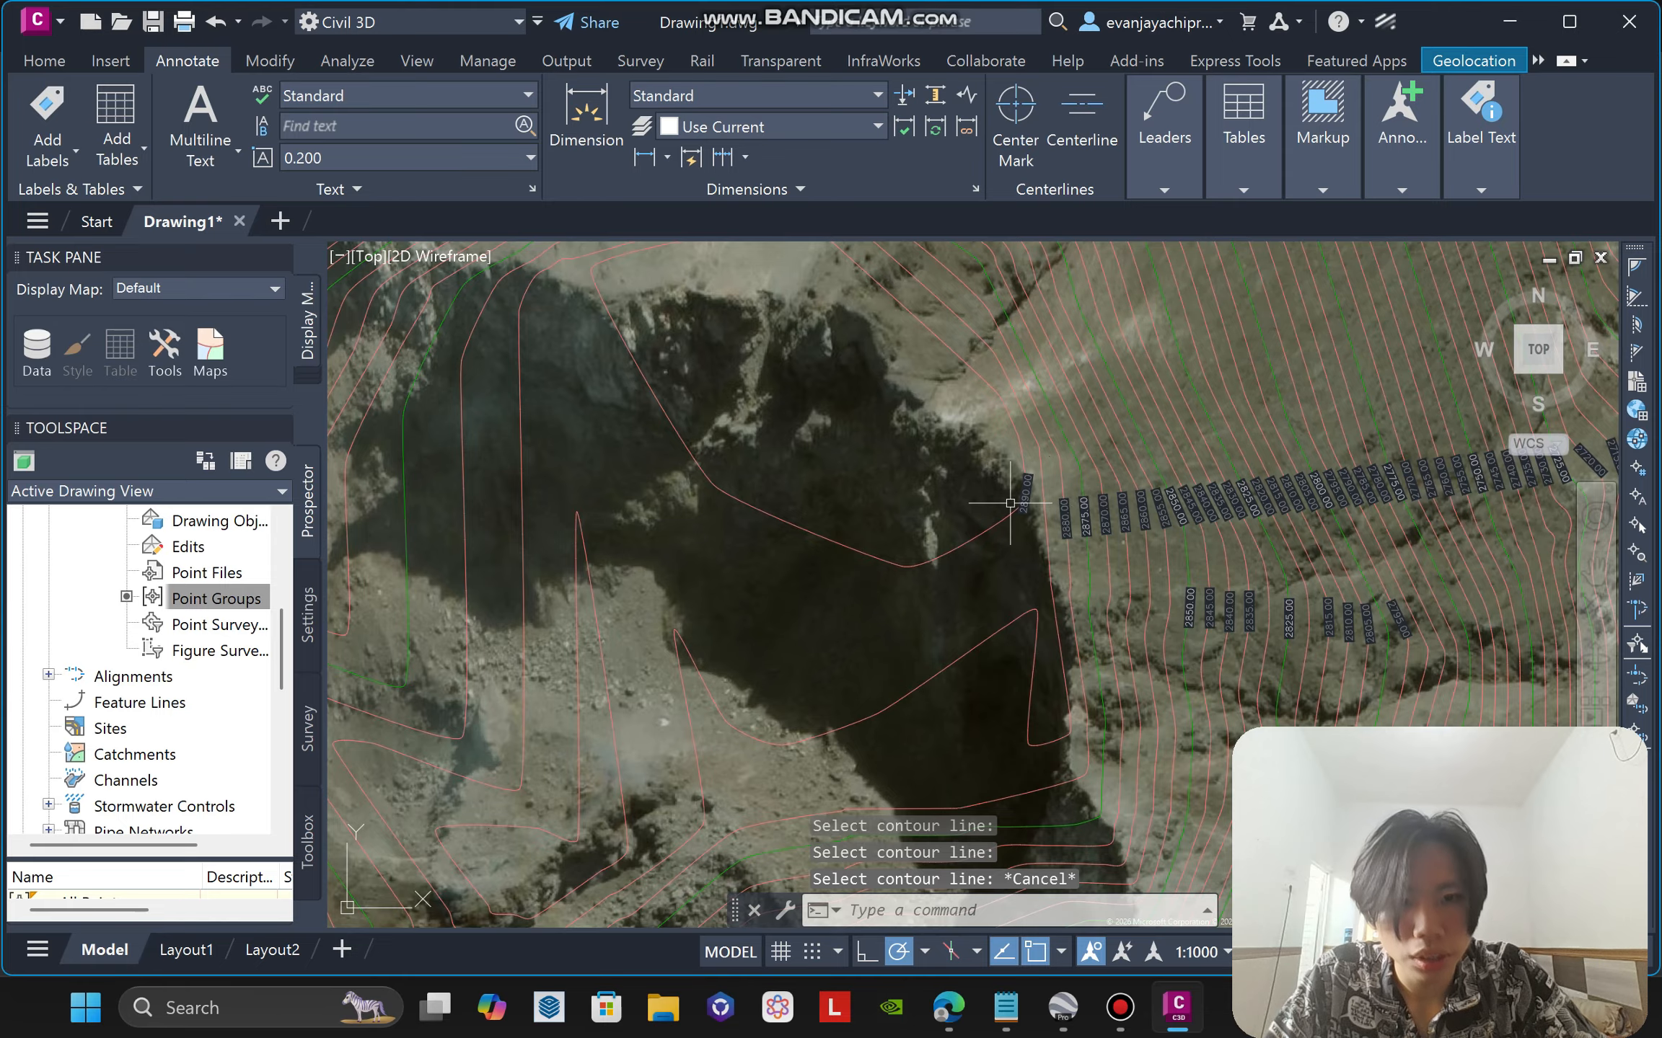
{"action": "scroll", "coordinate": [1009, 503], "scroll_direction": "down", "scroll_amount": 8}
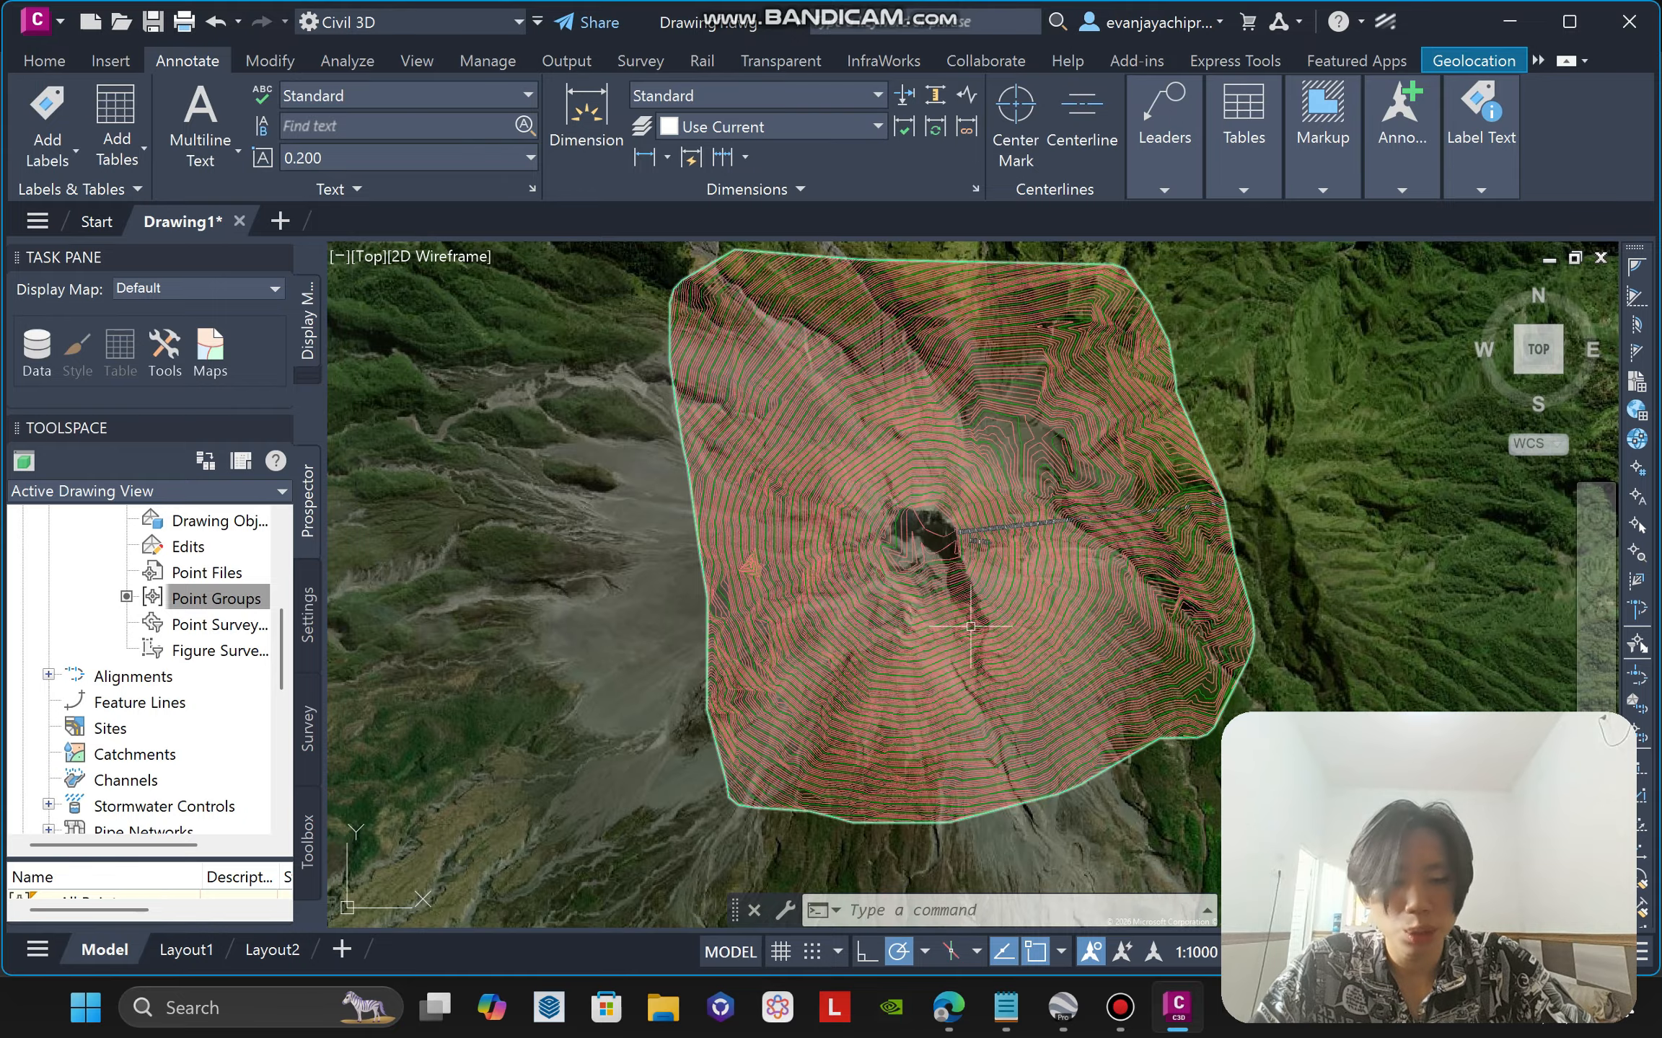
Inspect the contour labels east of the crater and the surrounding contours of the merapi surface at close and medium range.
{"action": "scroll", "coordinate": [1133, 498], "scroll_direction": "up", "scroll_amount": 4}
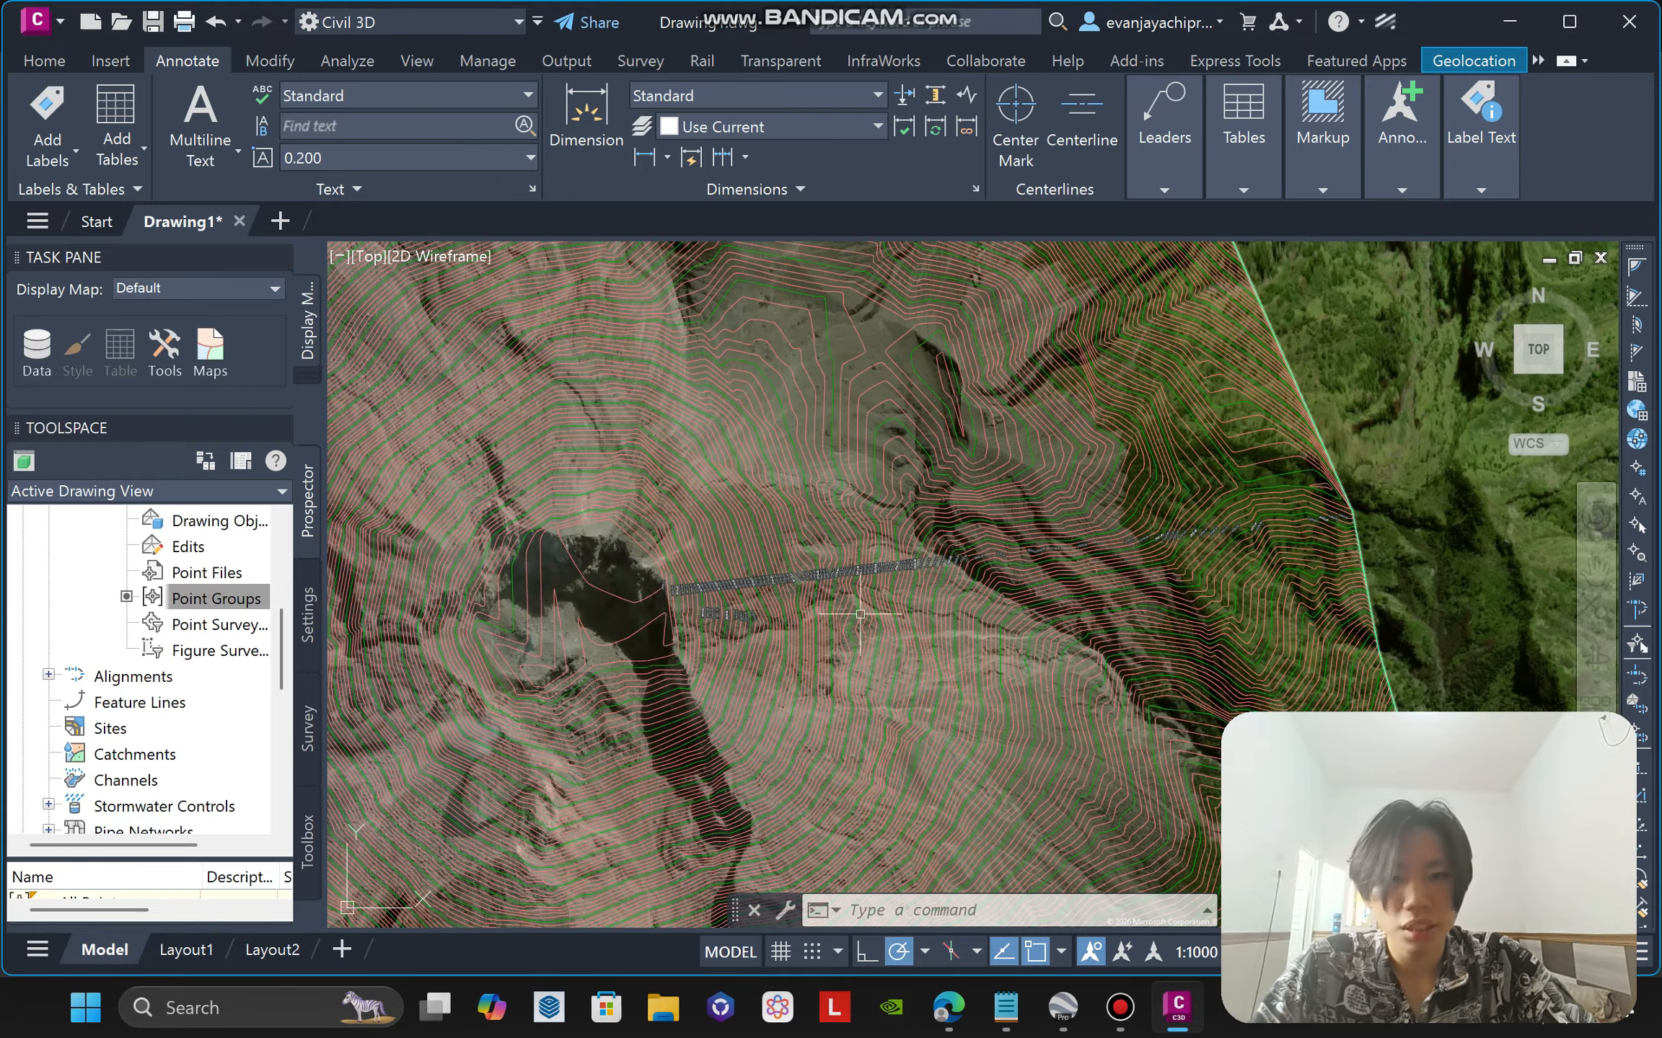
{"action": "middle_click_drag", "start_coordinate": [820, 625], "coordinate": [1068, 563]}
{"action": "scroll", "coordinate": [971, 533], "scroll_direction": "up", "scroll_amount": 5}
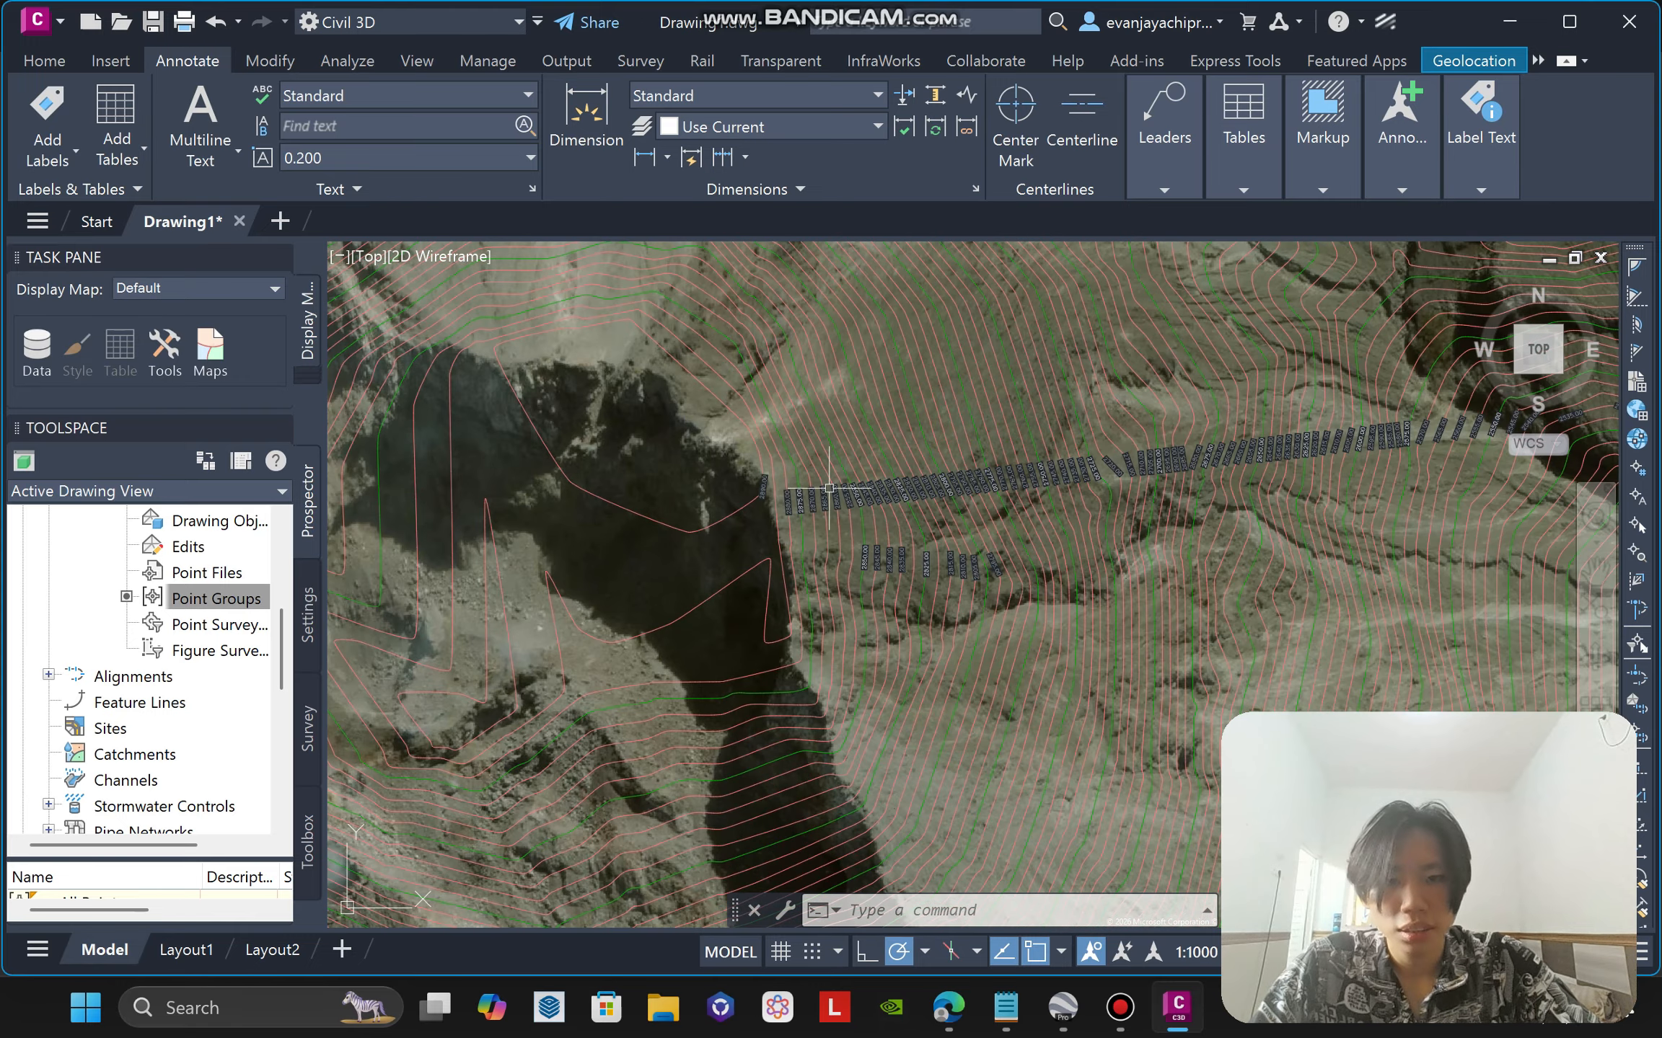
{"action": "scroll", "coordinate": [1072, 491], "scroll_direction": "down", "scroll_amount": 2}
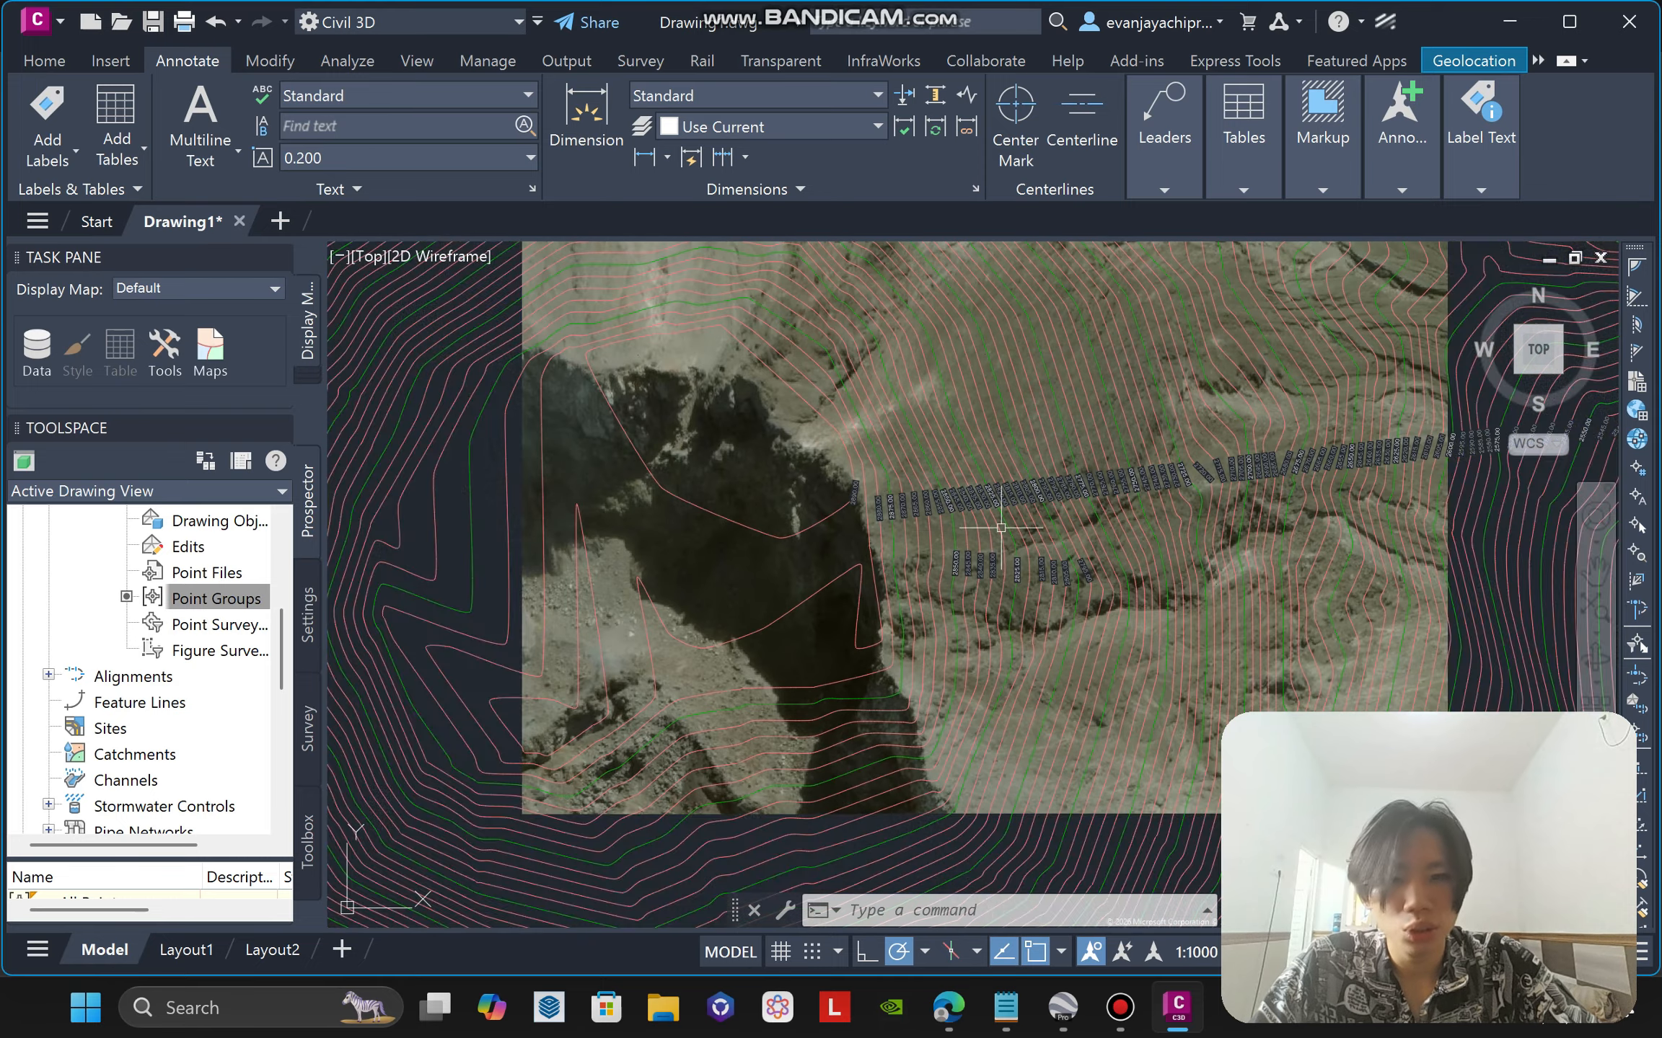
{"action": "scroll", "coordinate": [964, 546], "scroll_direction": "down", "scroll_amount": 5}
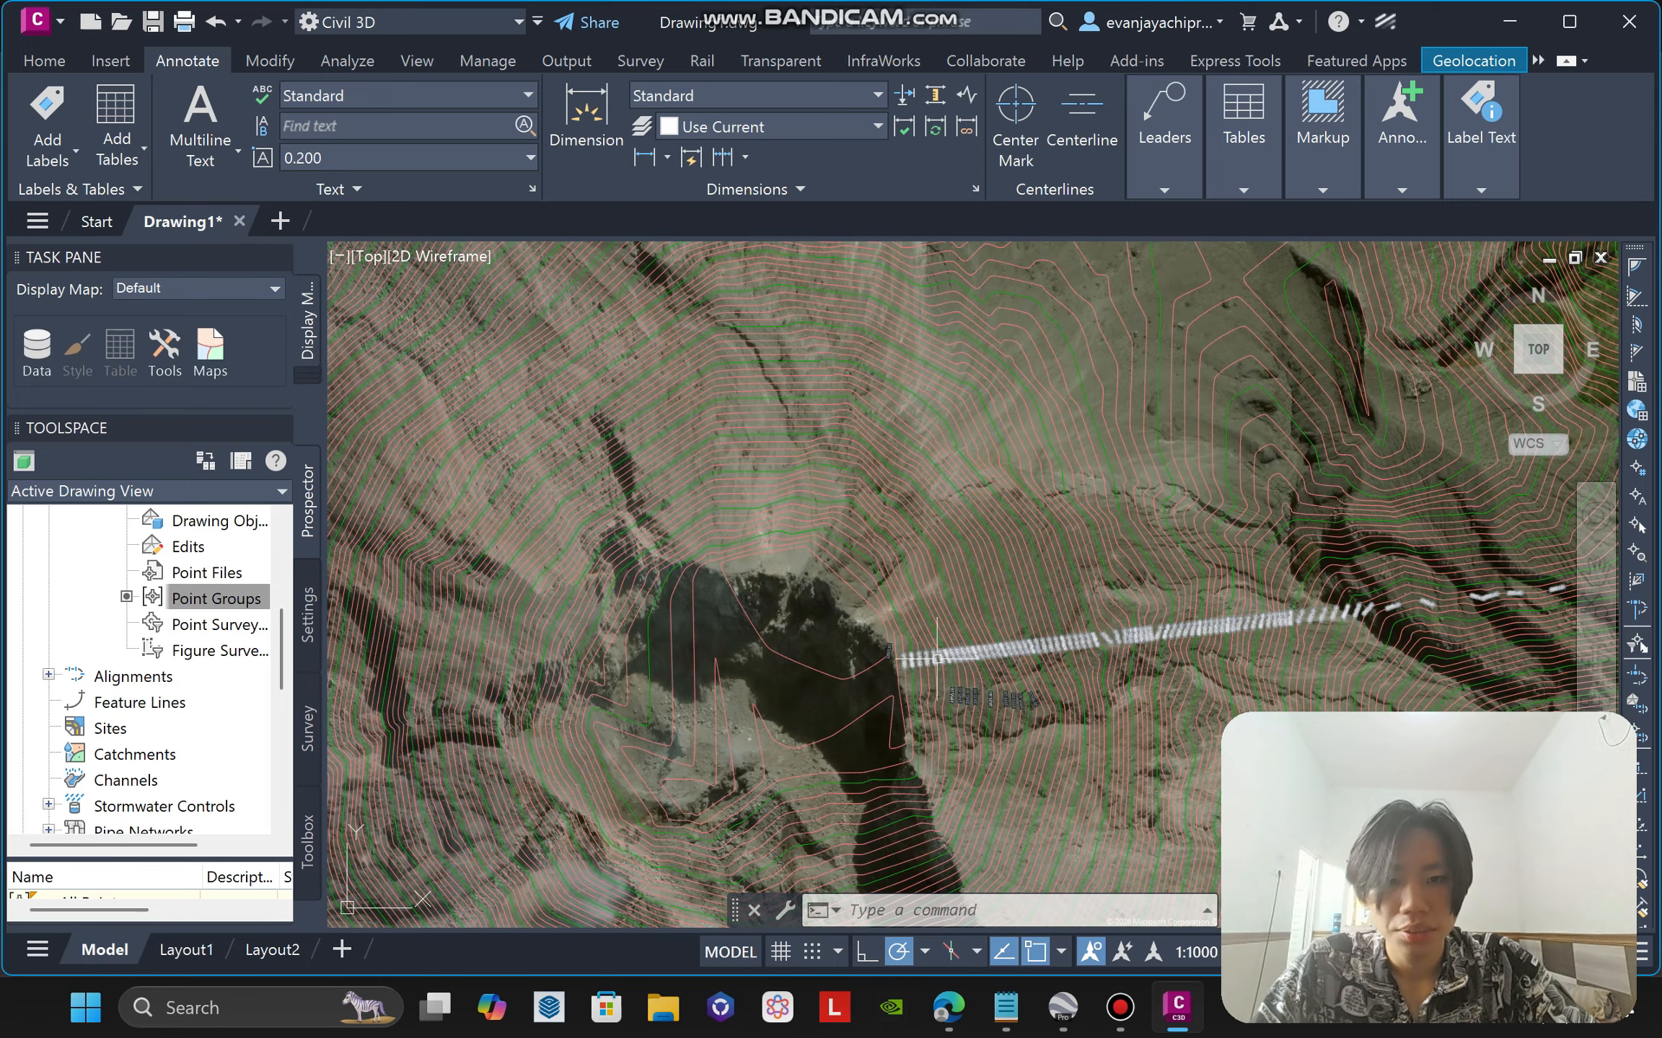
{"action": "scroll", "coordinate": [915, 607], "scroll_direction": "up", "scroll_amount": 4}
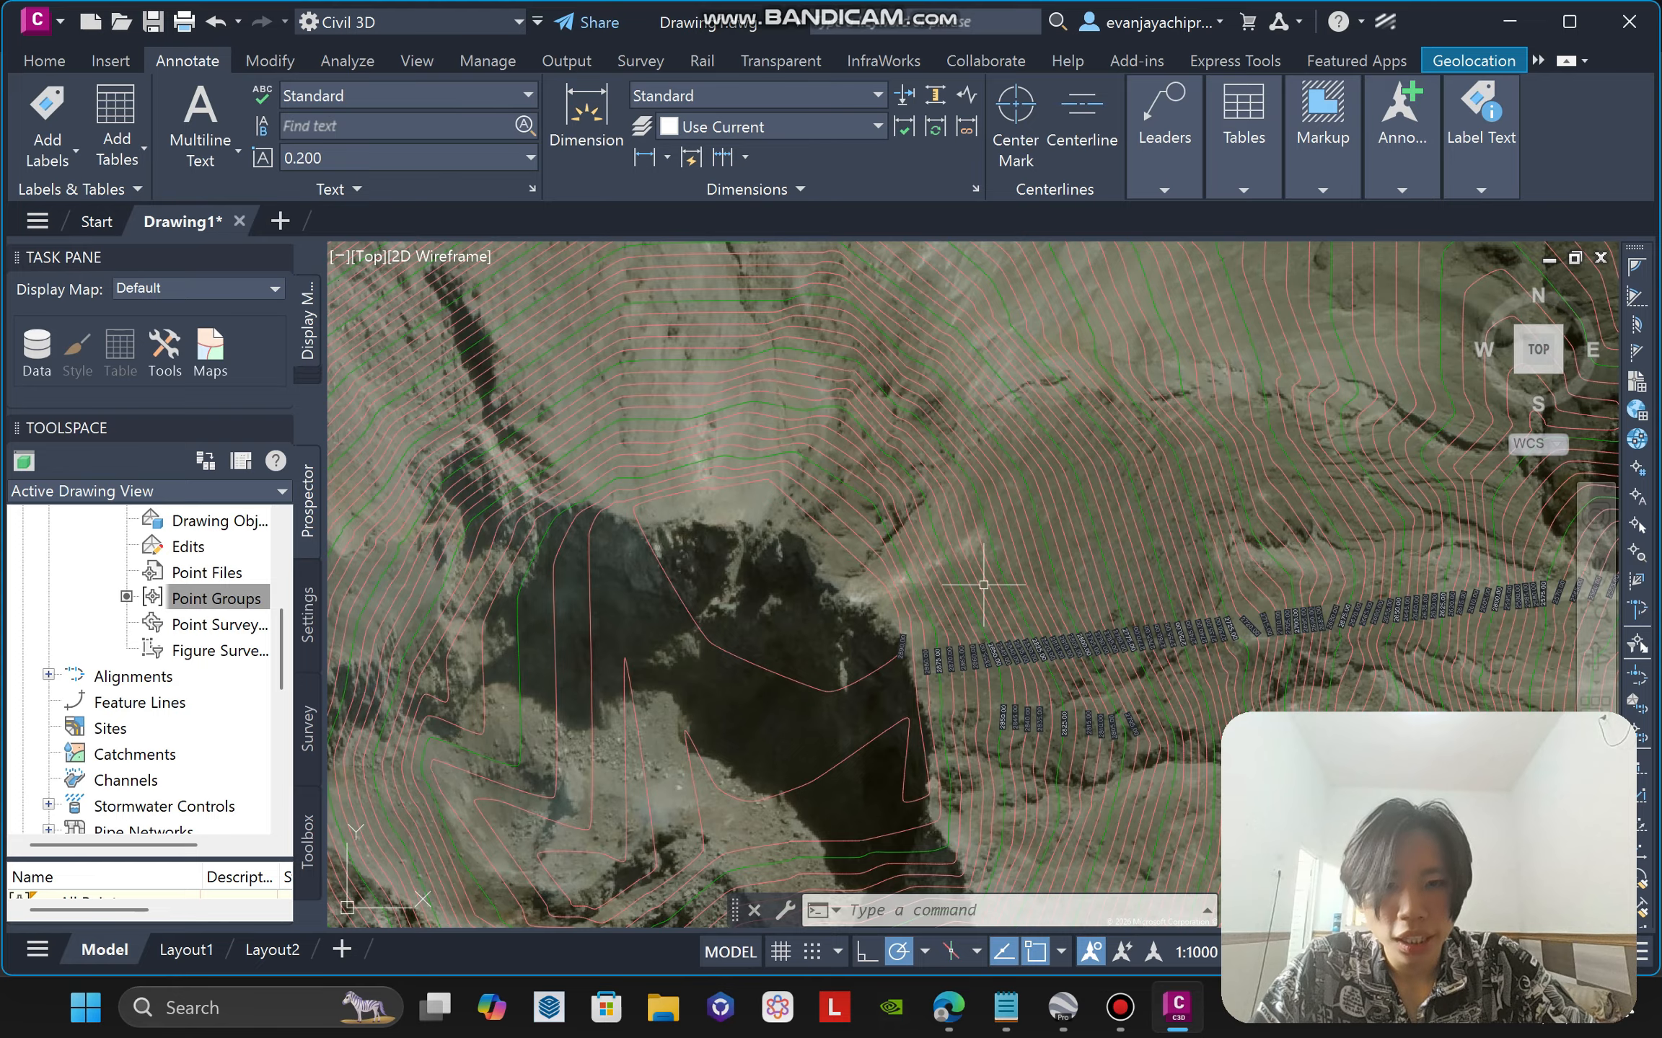
{"action": "scroll", "coordinate": [983, 584], "scroll_direction": "up", "scroll_amount": 4}
{"action": "scroll", "coordinate": [1253, 648], "scroll_direction": "down", "scroll_amount": 7}
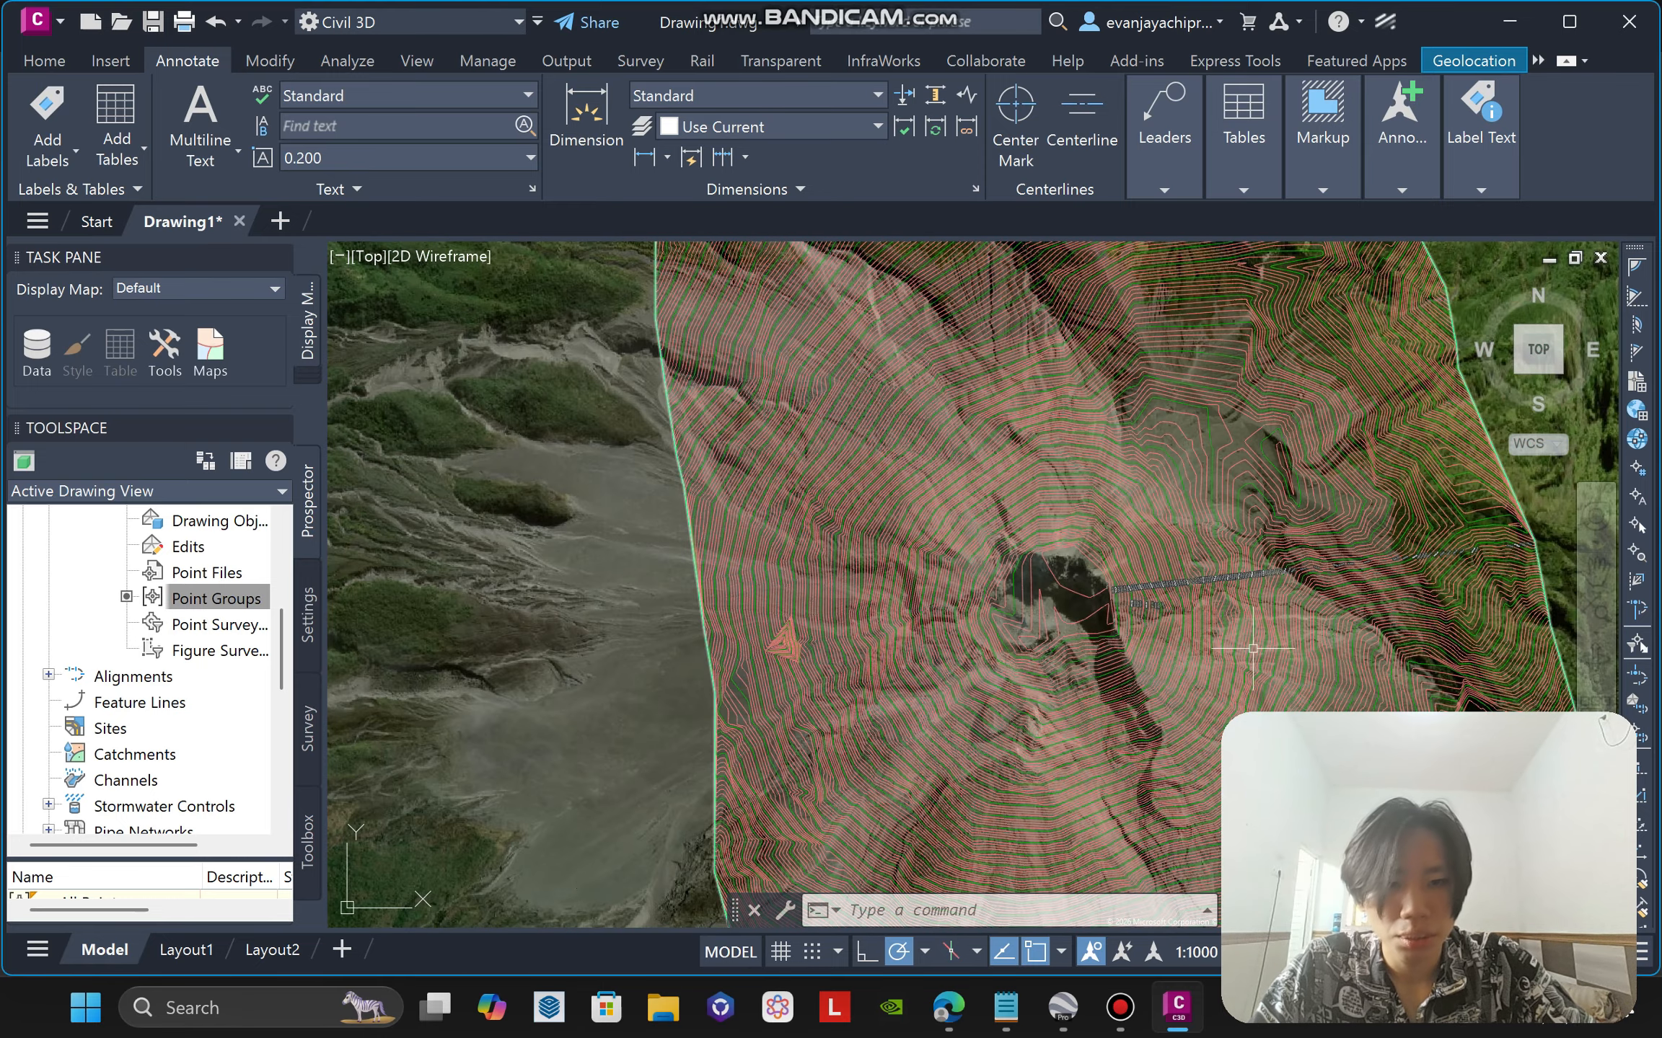
{"action": "middle_click_drag", "start_coordinate": [1252, 649], "coordinate": [998, 583]}
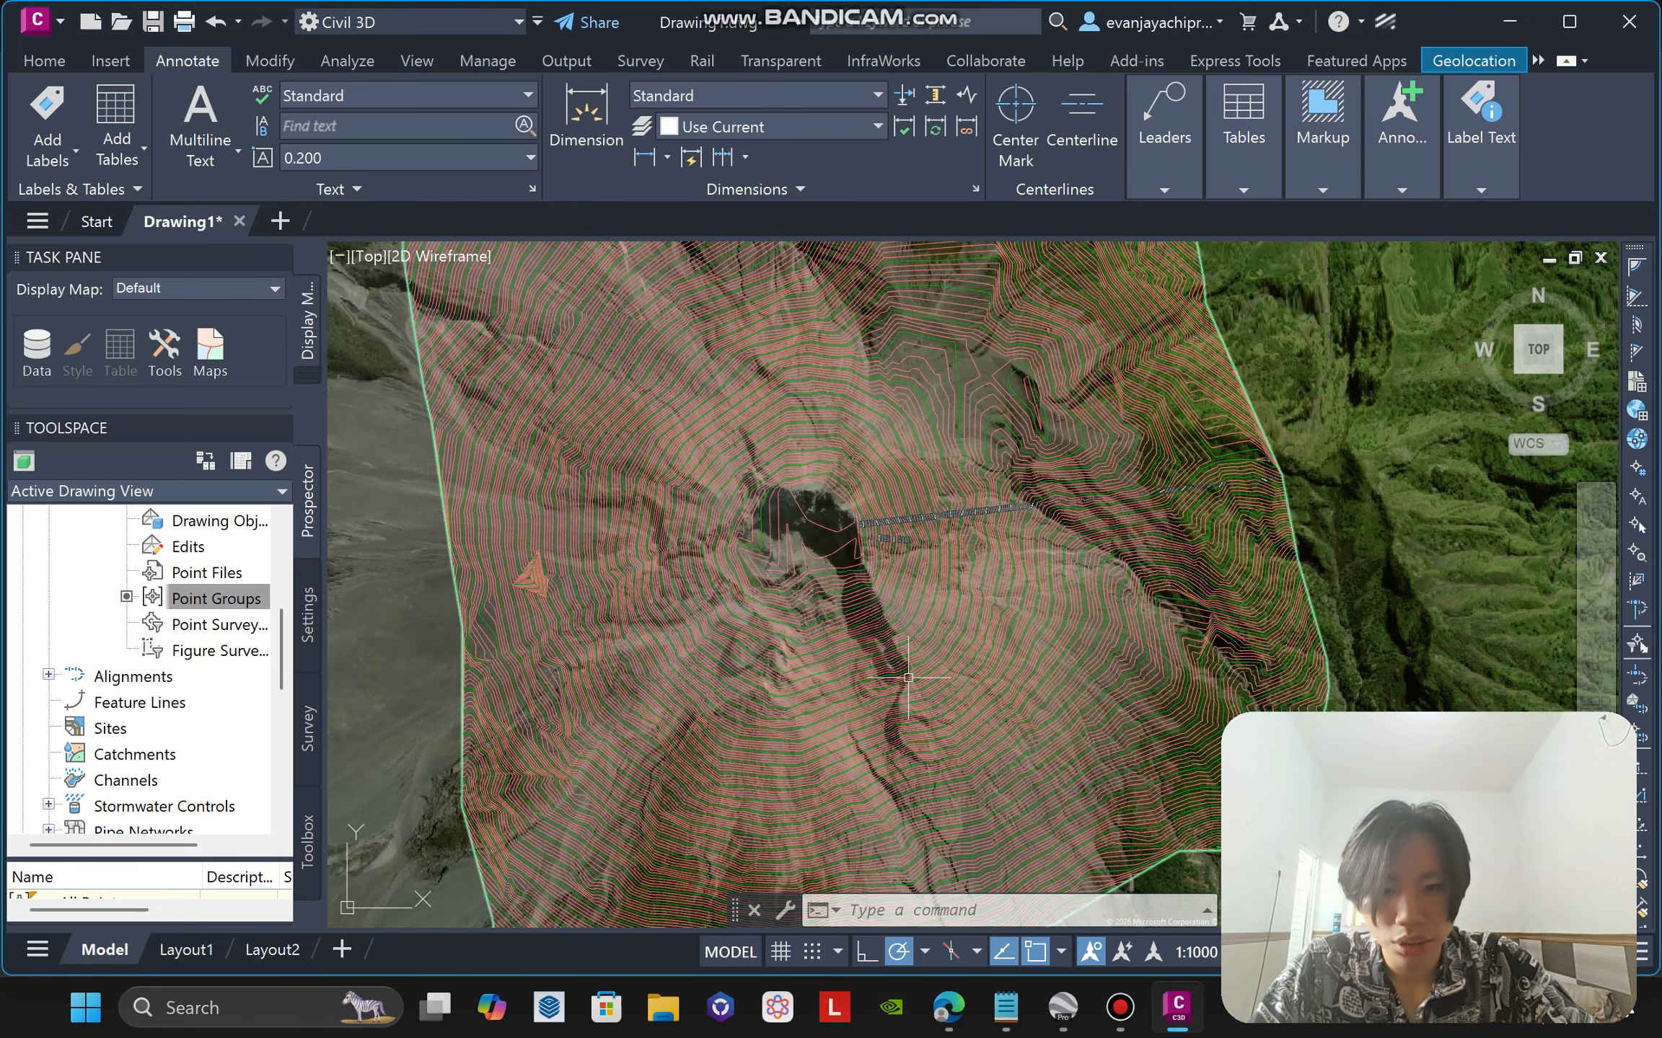
{"action": "scroll", "coordinate": [908, 677], "scroll_direction": "up", "scroll_amount": 2}
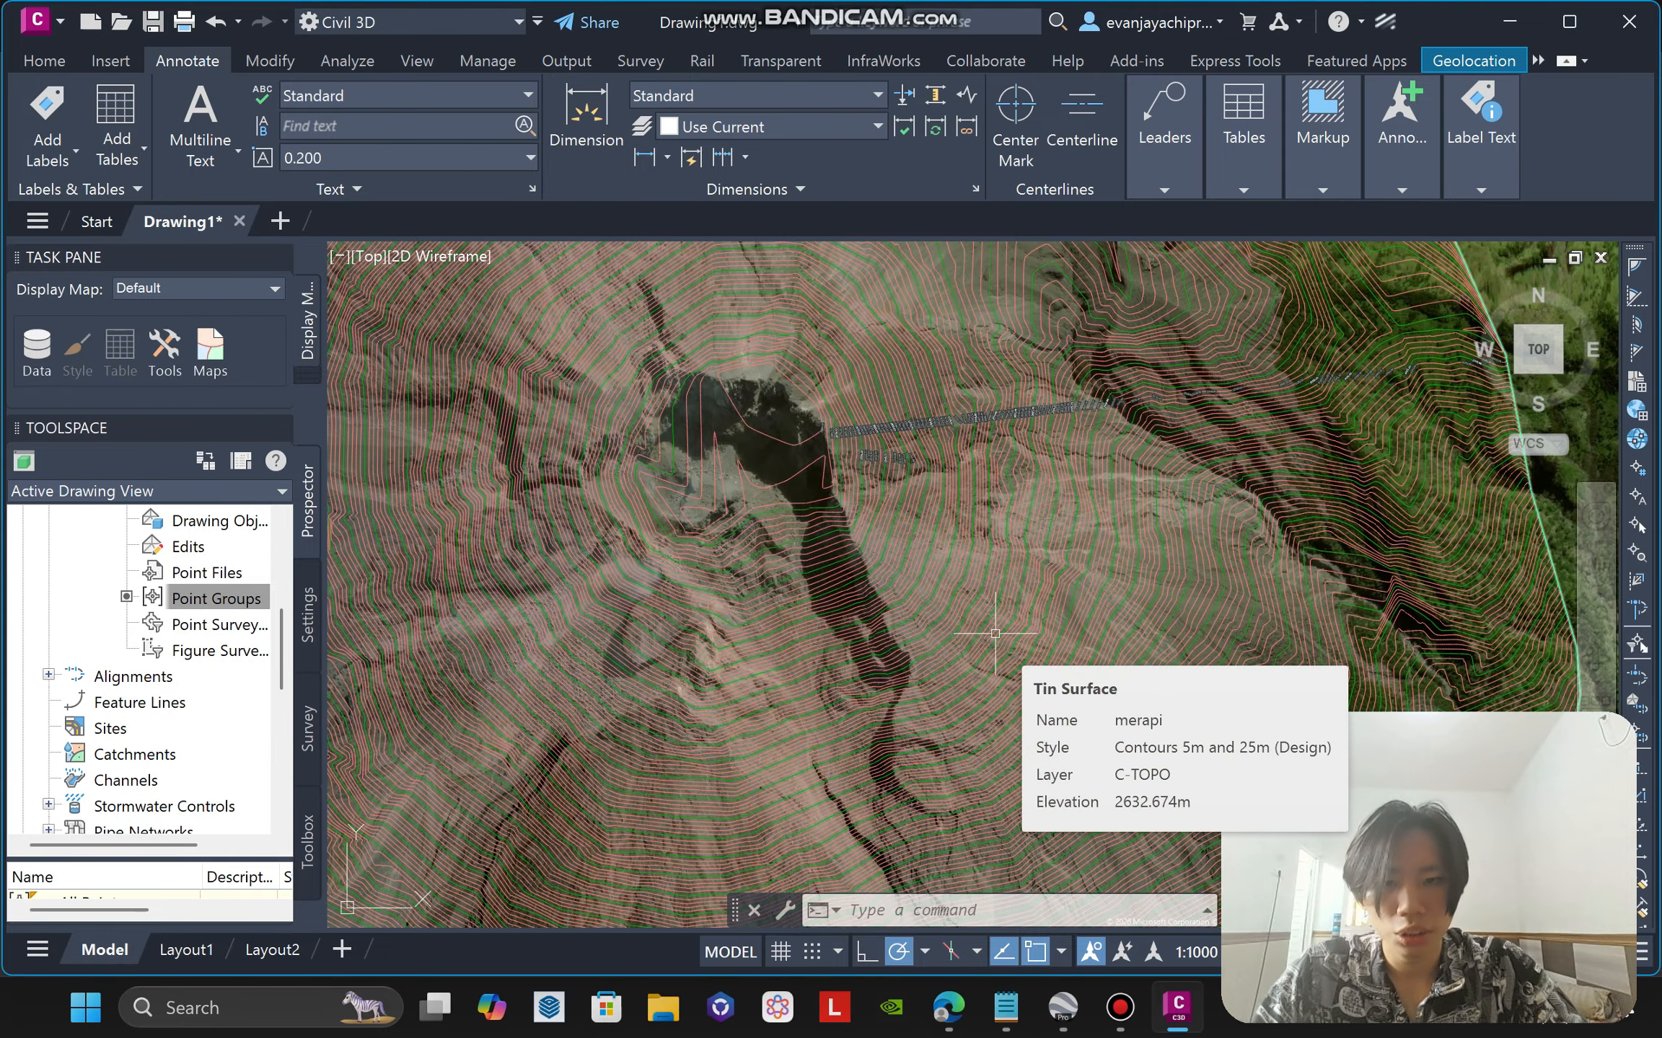
{"action": "scroll", "coordinate": [869, 484], "scroll_direction": "up", "scroll_amount": 5}
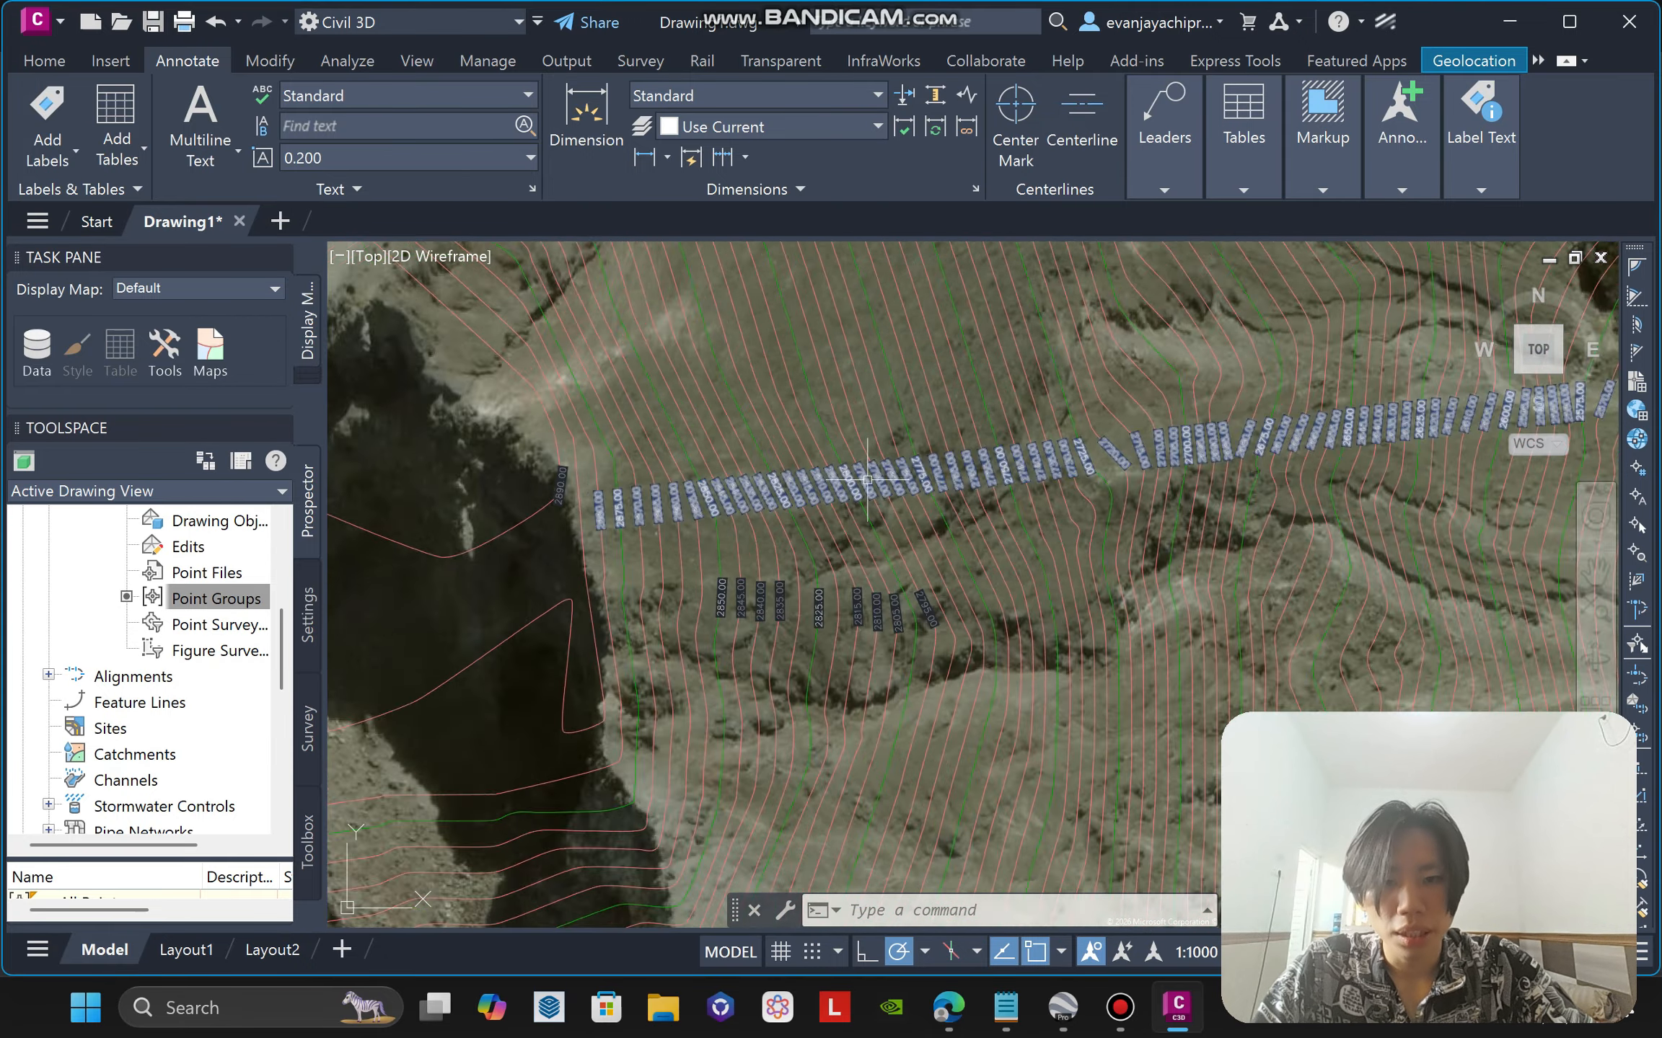
Review the whole merapi contour surface against the aerial imagery of the volcano and its surrounding slopes.
{"action": "scroll", "coordinate": [869, 484], "scroll_direction": "down", "scroll_amount": 5}
{"action": "scroll", "coordinate": [1041, 599], "scroll_direction": "down", "scroll_amount": 3}
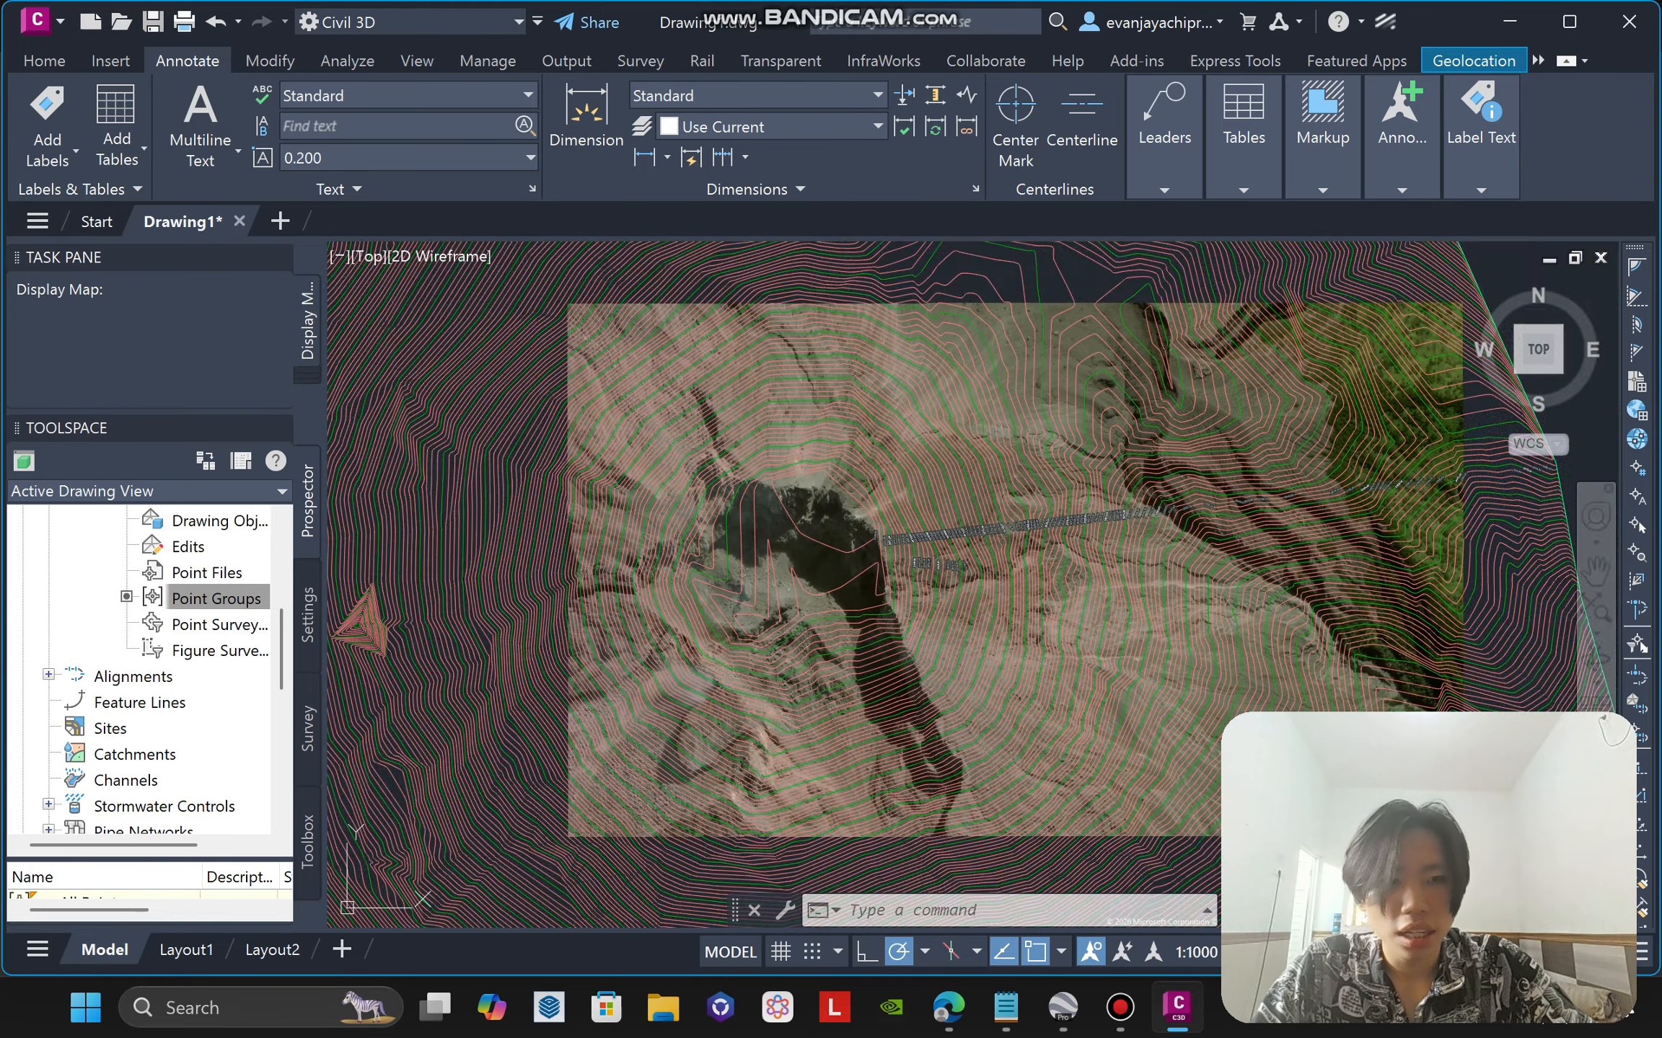
{"action": "scroll", "coordinate": [1086, 614], "scroll_direction": "down", "scroll_amount": 4}
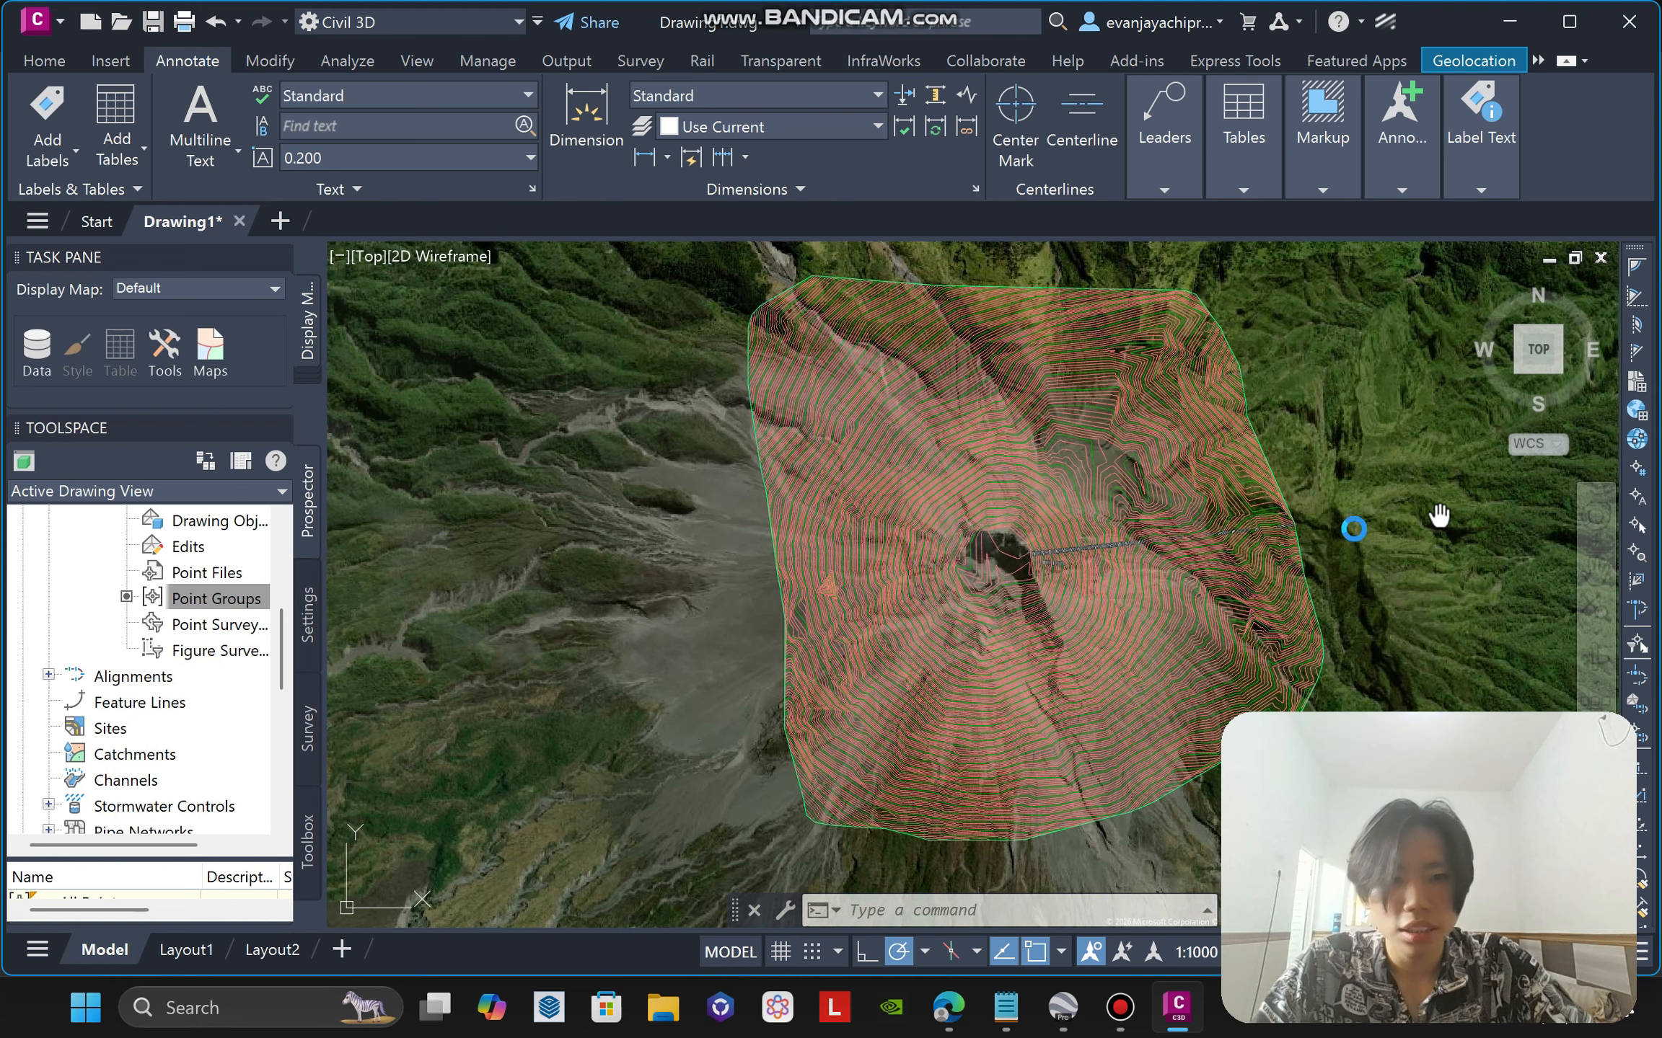
{"action": "scroll", "coordinate": [1290, 530], "scroll_direction": "down", "scroll_amount": 4}
{"action": "middle_click_drag", "start_coordinate": [1290, 530], "coordinate": [1110, 569]}
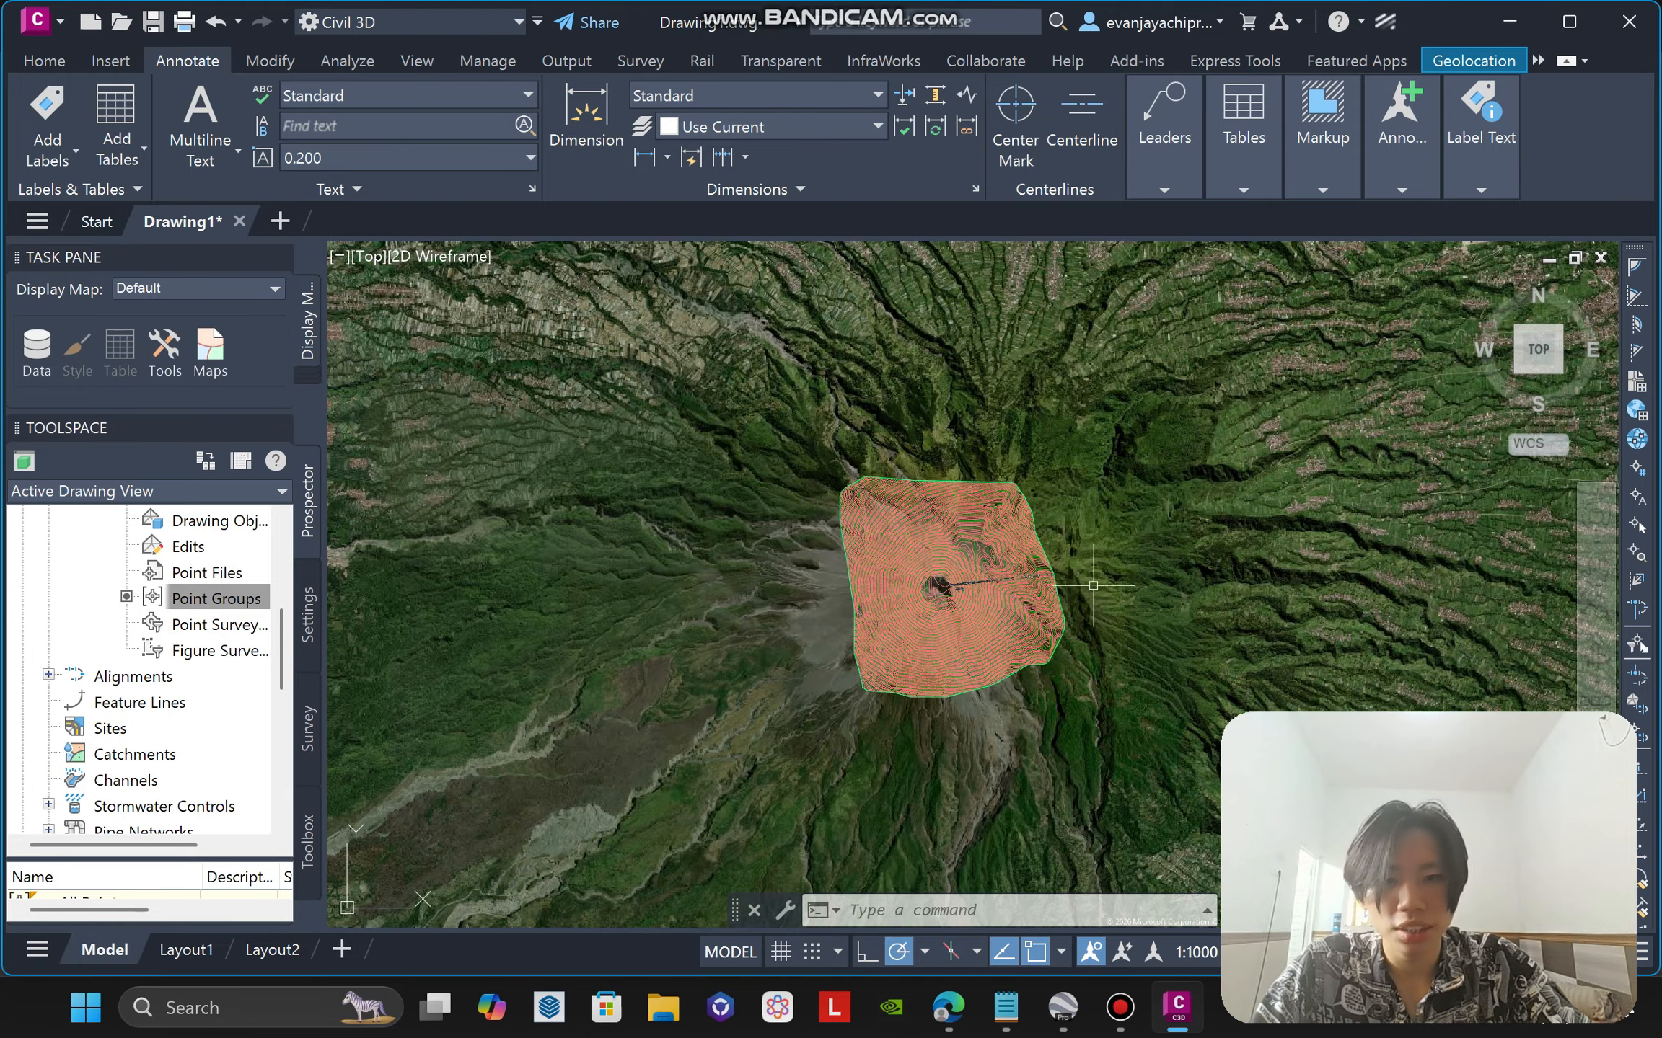
{"action": "scroll", "coordinate": [1081, 577], "scroll_direction": "up", "scroll_amount": 2}
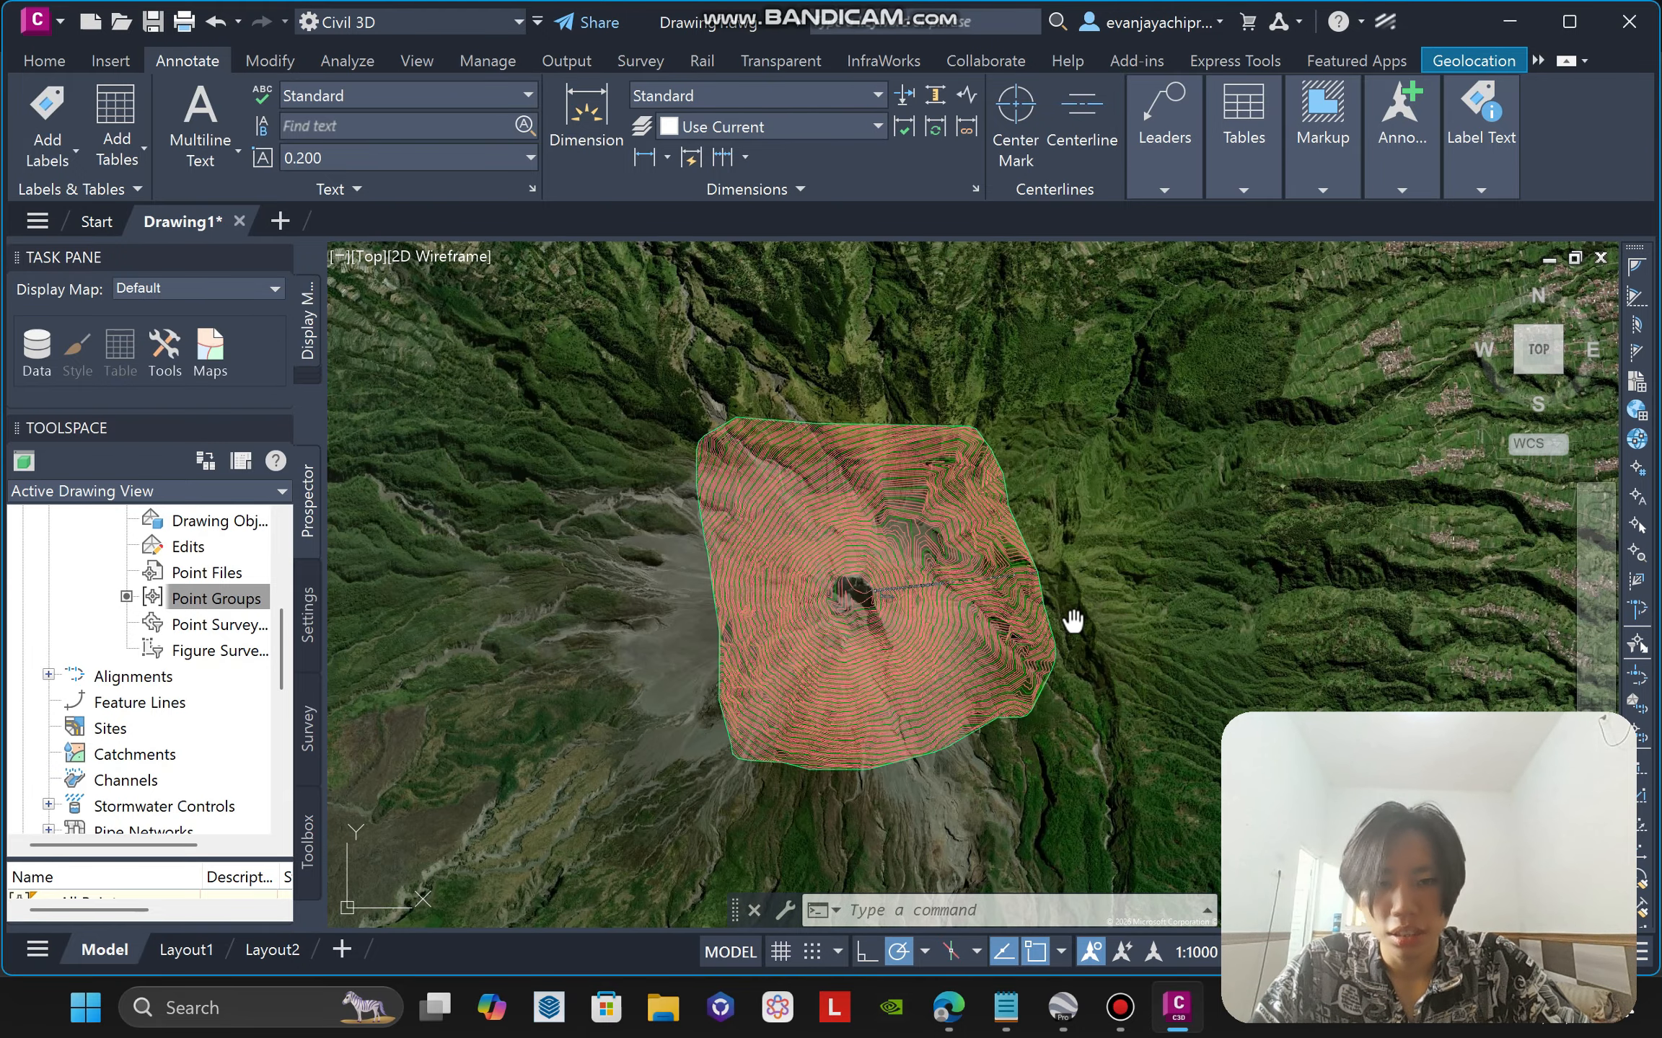
{"action": "middle_click_drag", "start_coordinate": [1073, 620], "coordinate": [1102, 602]}
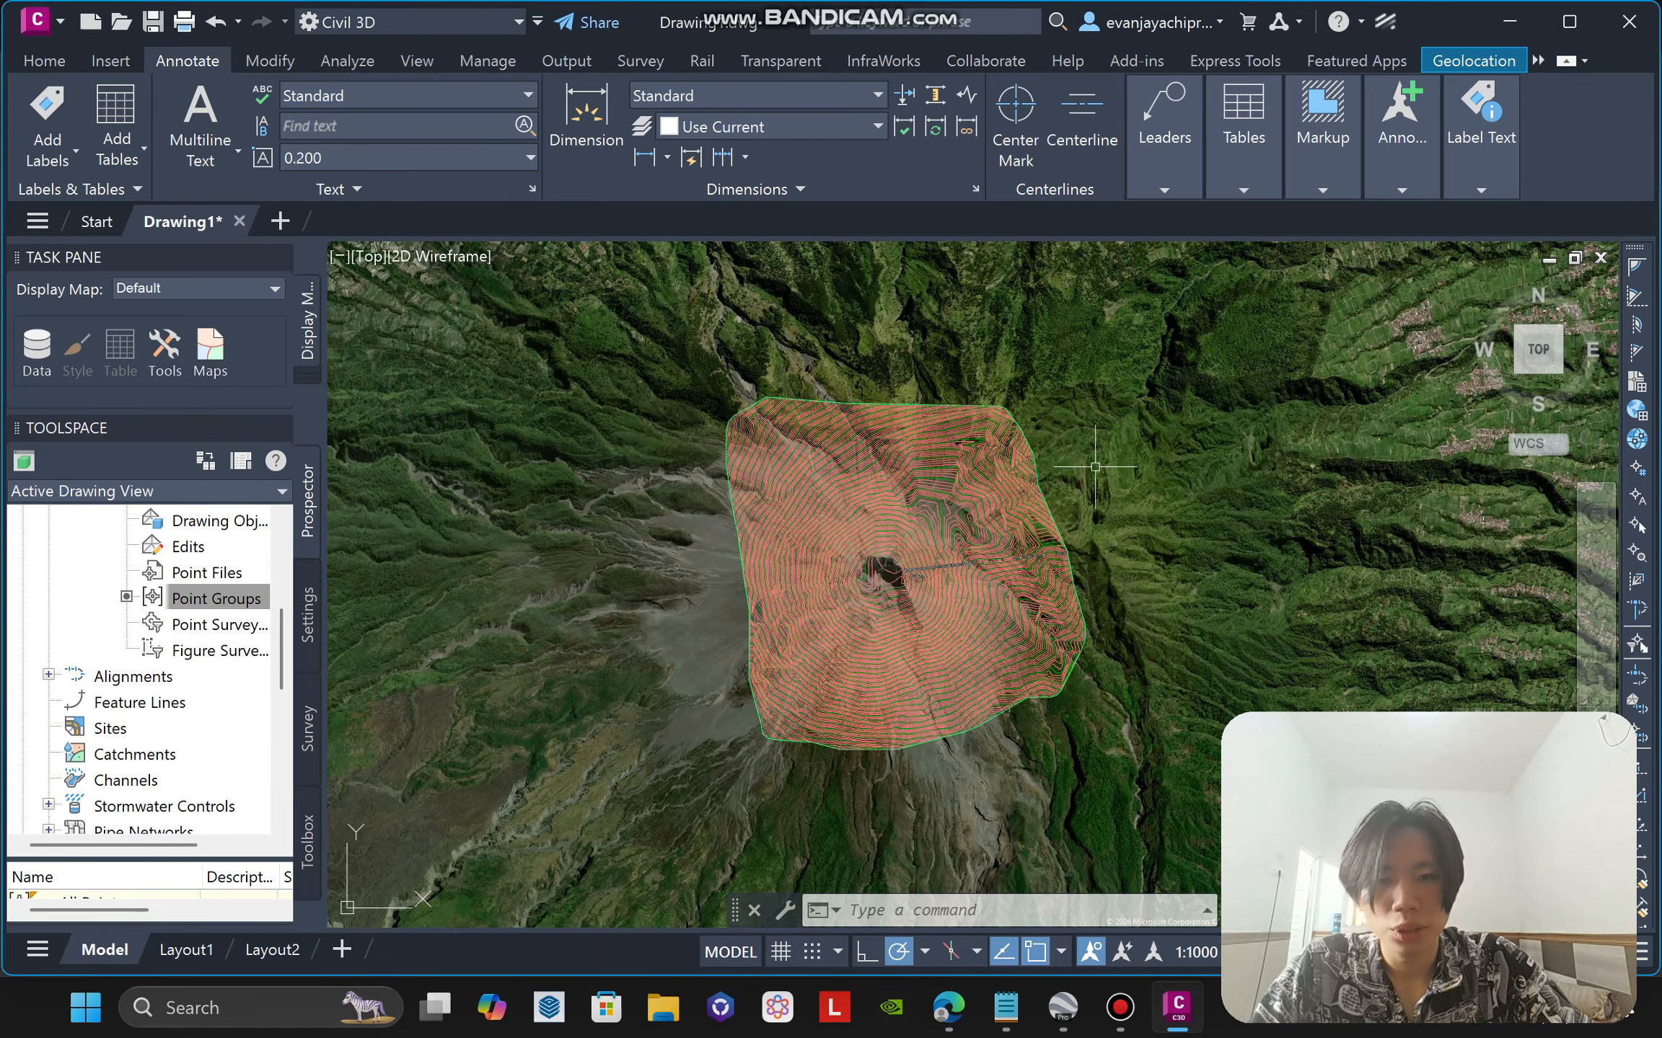